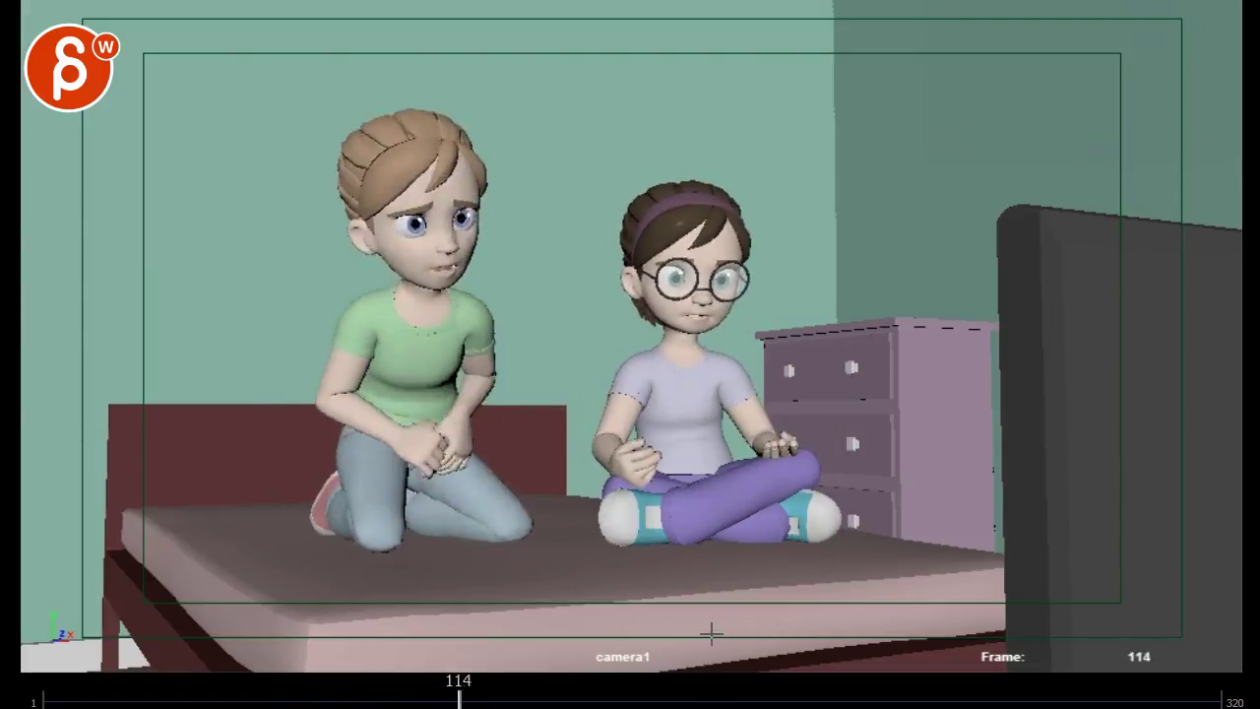
# - Pause the animation on frame 156 and circle the blonde girl's head and hands in red
pyautogui.press('space')
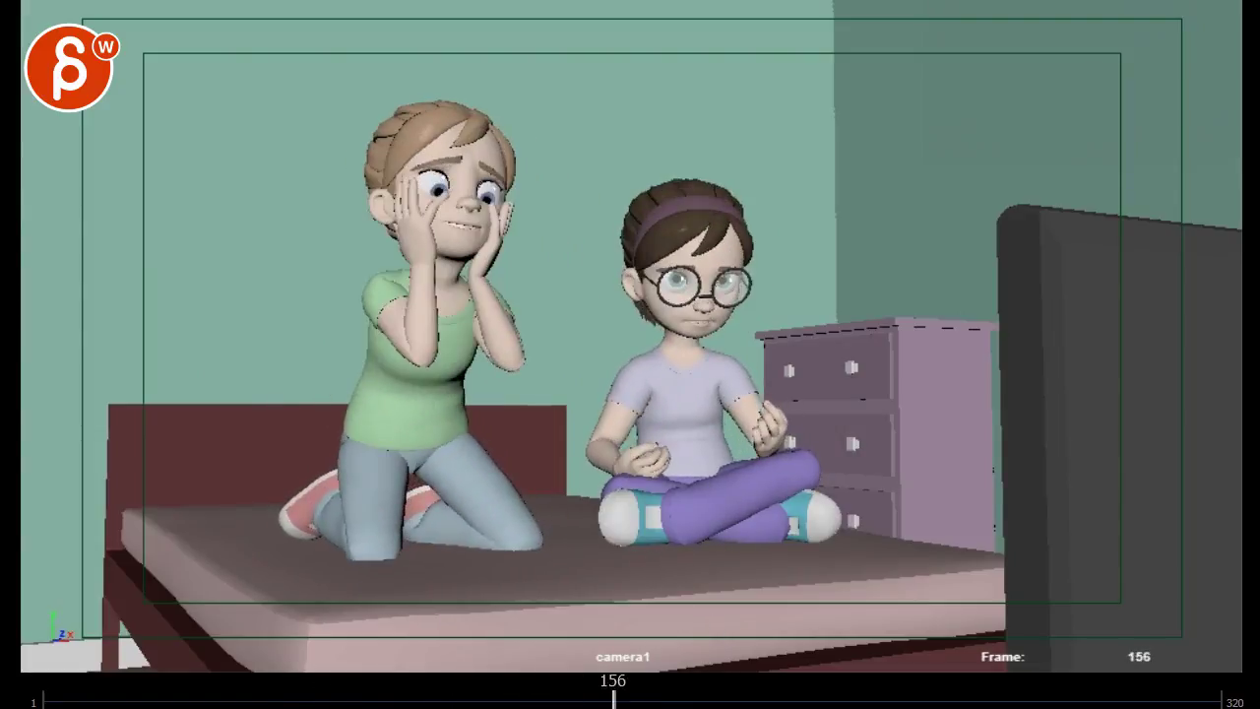
pyautogui.moveTo(616, 690)
pyautogui.mouseDown()
pyautogui.moveTo(596, 697)
pyautogui.moveTo(619, 698)
pyautogui.mouseUp()
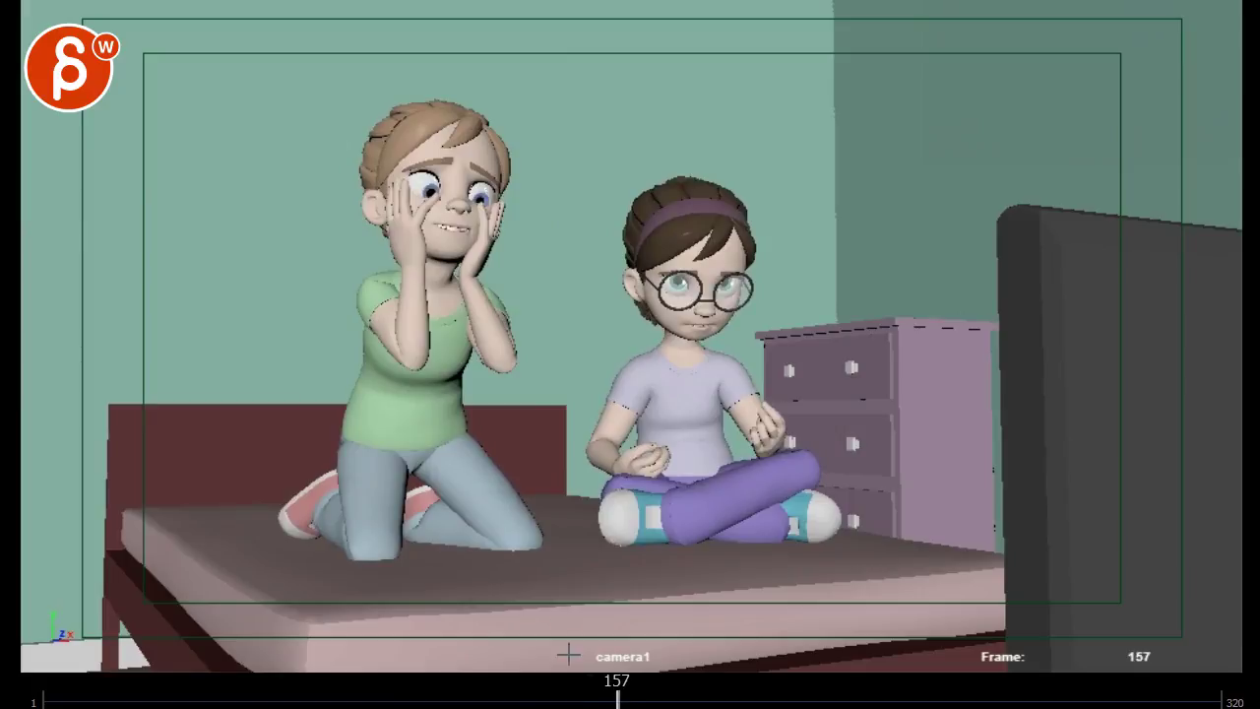
pyautogui.hotkey('alt', ',')
pyautogui.moveTo(394, 116)
pyautogui.mouseDown()
pyautogui.moveTo(366, 270)
pyautogui.moveTo(377, 138)
pyautogui.mouseUp()
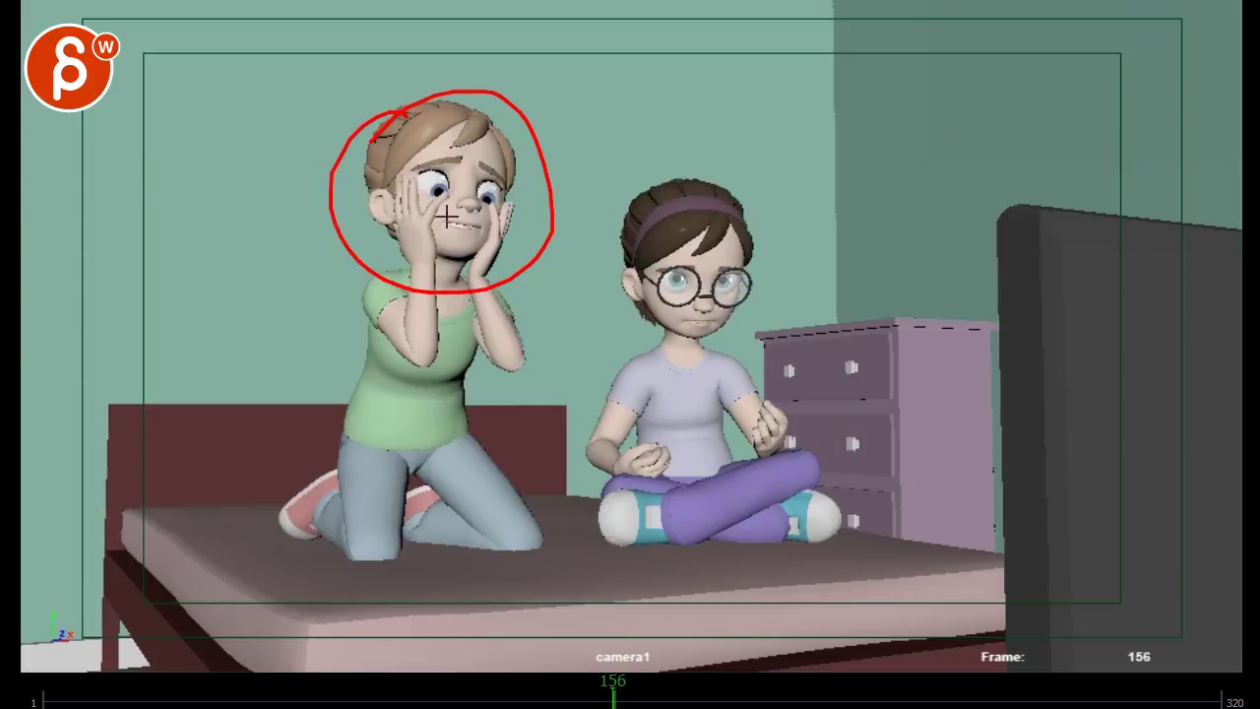
# - Draw downward strokes over the blonde girl's hands and cheek on frame 156 and circle her face
pyautogui.moveTo(434, 194); pyautogui.dragTo(429, 250)
pyautogui.moveTo(393, 186); pyautogui.dragTo(390, 229)
pyautogui.moveTo(496, 212); pyautogui.dragTo(491, 244)
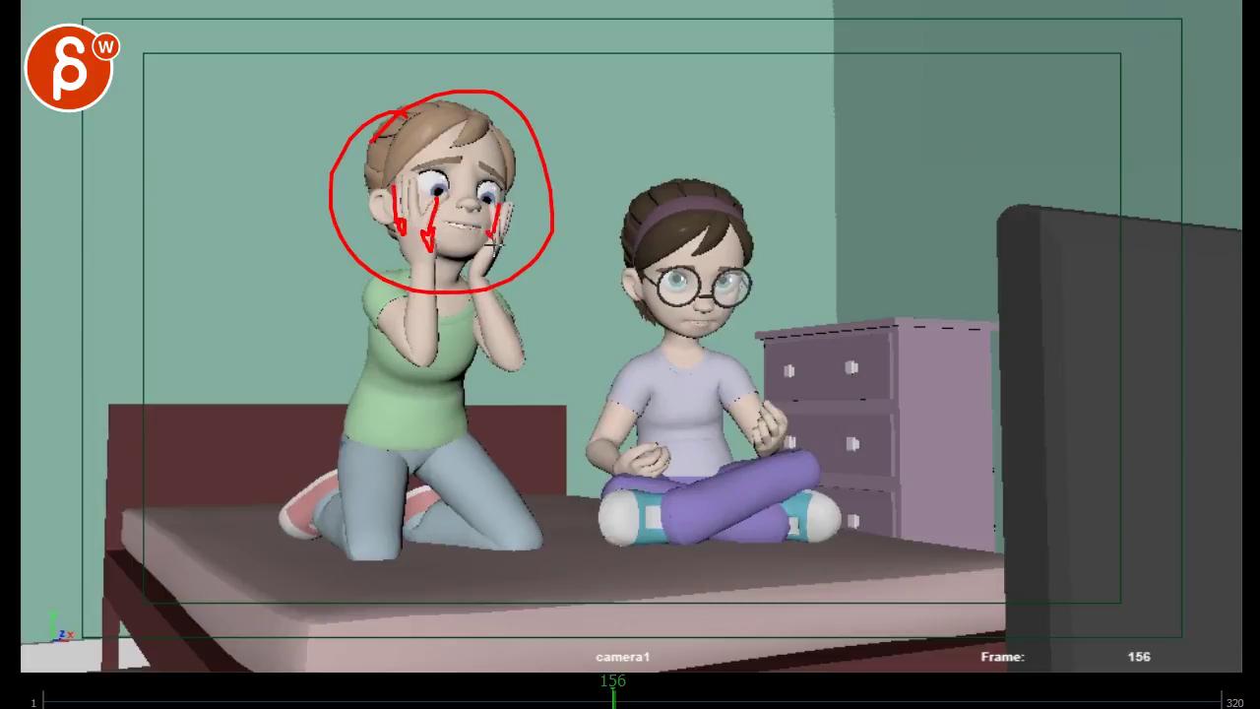
pyautogui.moveTo(418, 130)
pyautogui.mouseDown()
pyautogui.moveTo(463, 228)
pyautogui.moveTo(433, 149)
pyautogui.mouseUp()
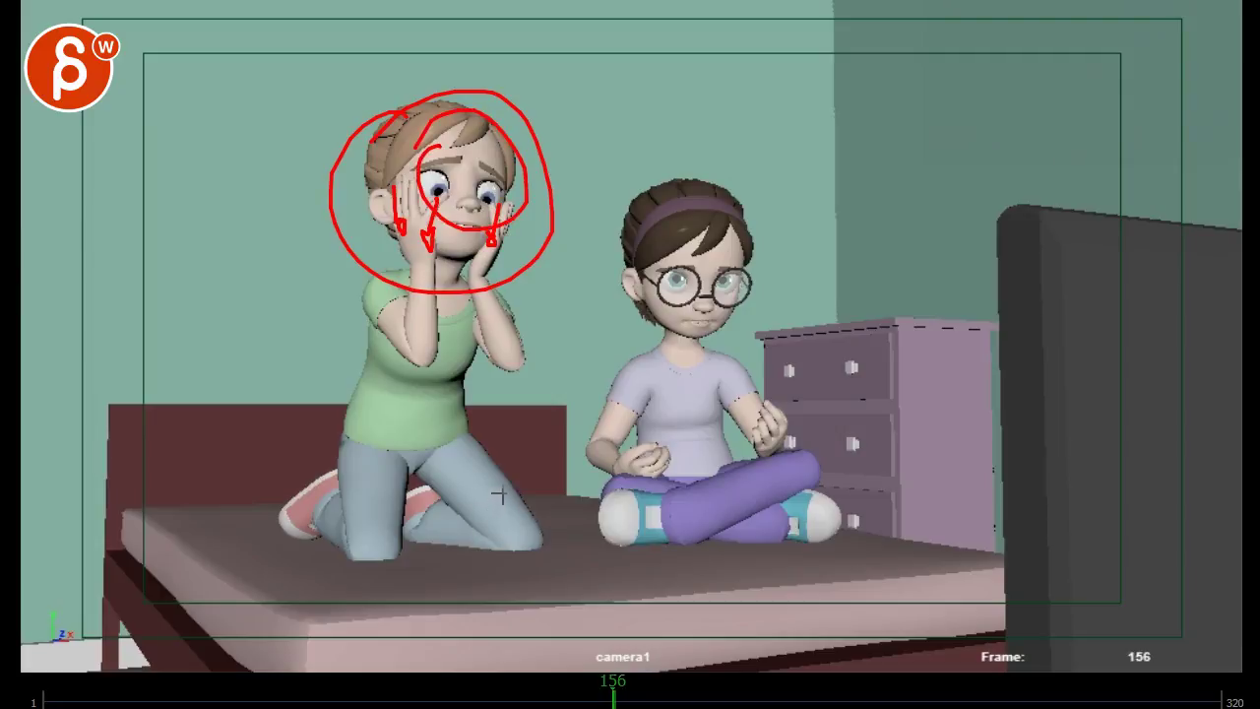
# - Play on to the hug and draw a red line where the two girls' faces meet on frame 204
pyautogui.press('.')
pyautogui.hotkey('alt', 'v')
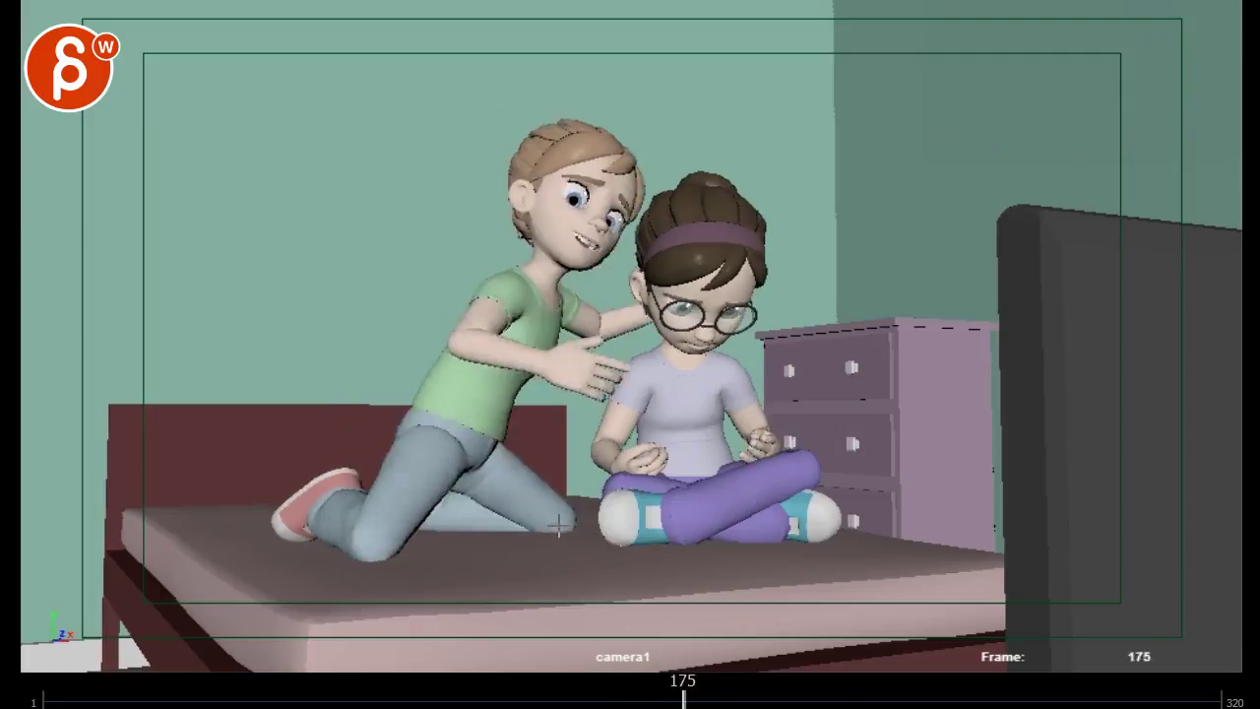
pyautogui.hotkey('alt', 'v')
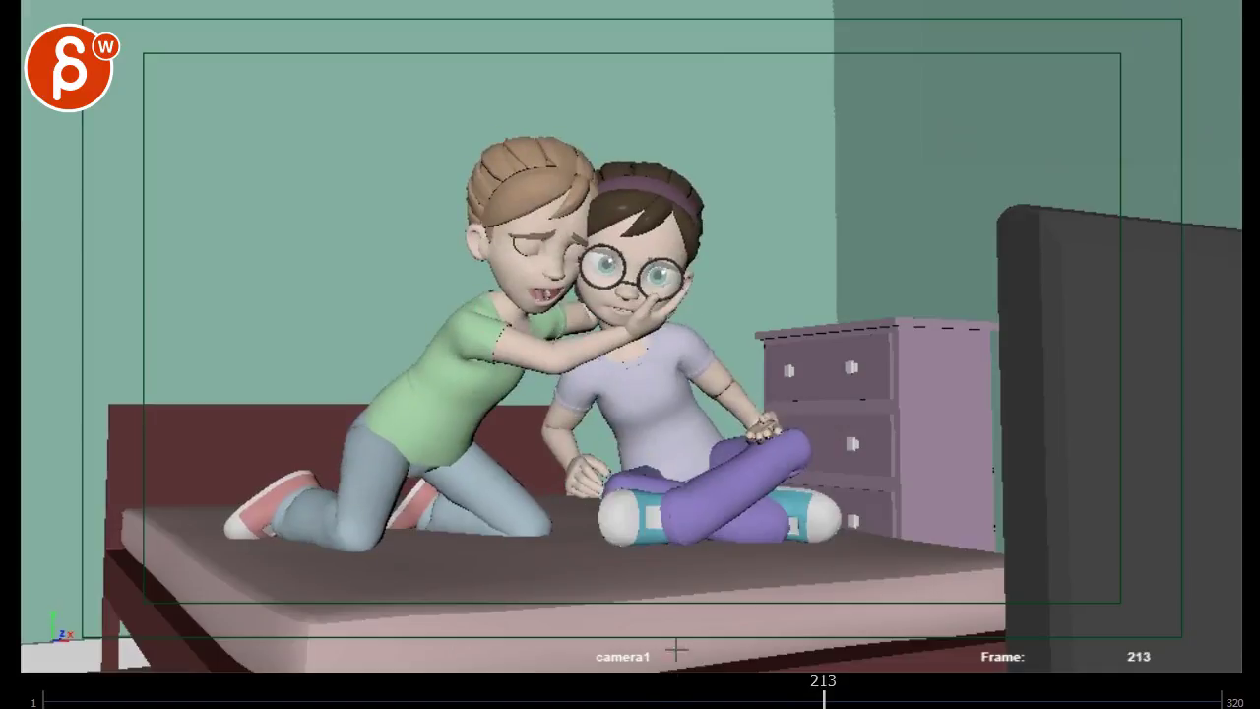
pyautogui.moveTo(826, 694); pyautogui.dragTo(789, 697)
pyautogui.moveTo(594, 224); pyautogui.dragTo(582, 336)
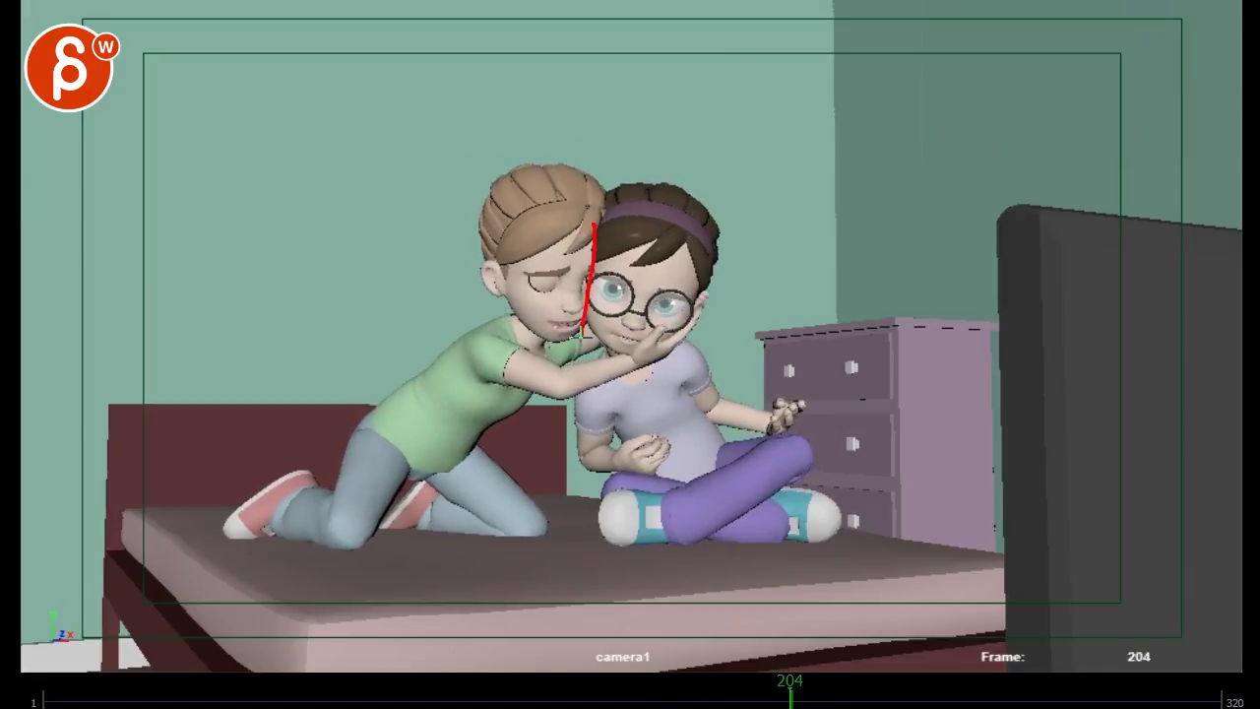
# - Play on past the hug and examine the girls' fall onto the bed around frames 286 to 304
pyautogui.hotkey('alt', ',')
pyautogui.hotkey('alt', '.')
pyautogui.hotkey('alt', 'v')
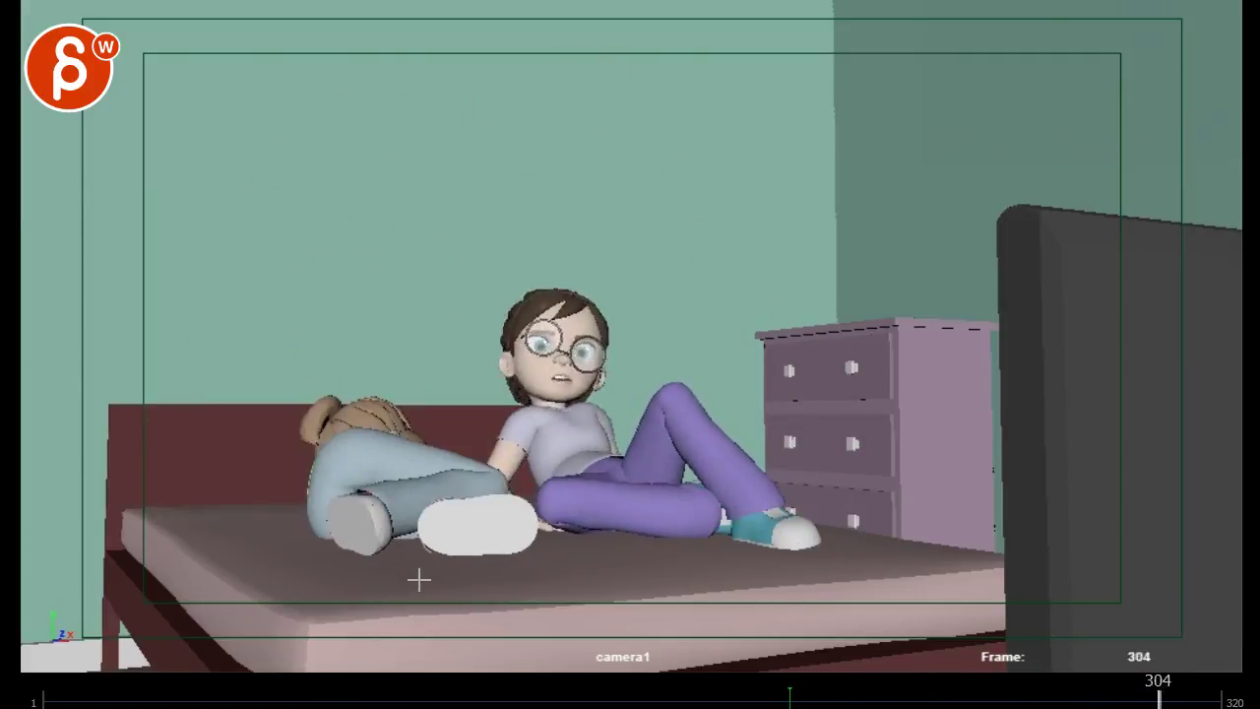
pyautogui.click(1124, 697)
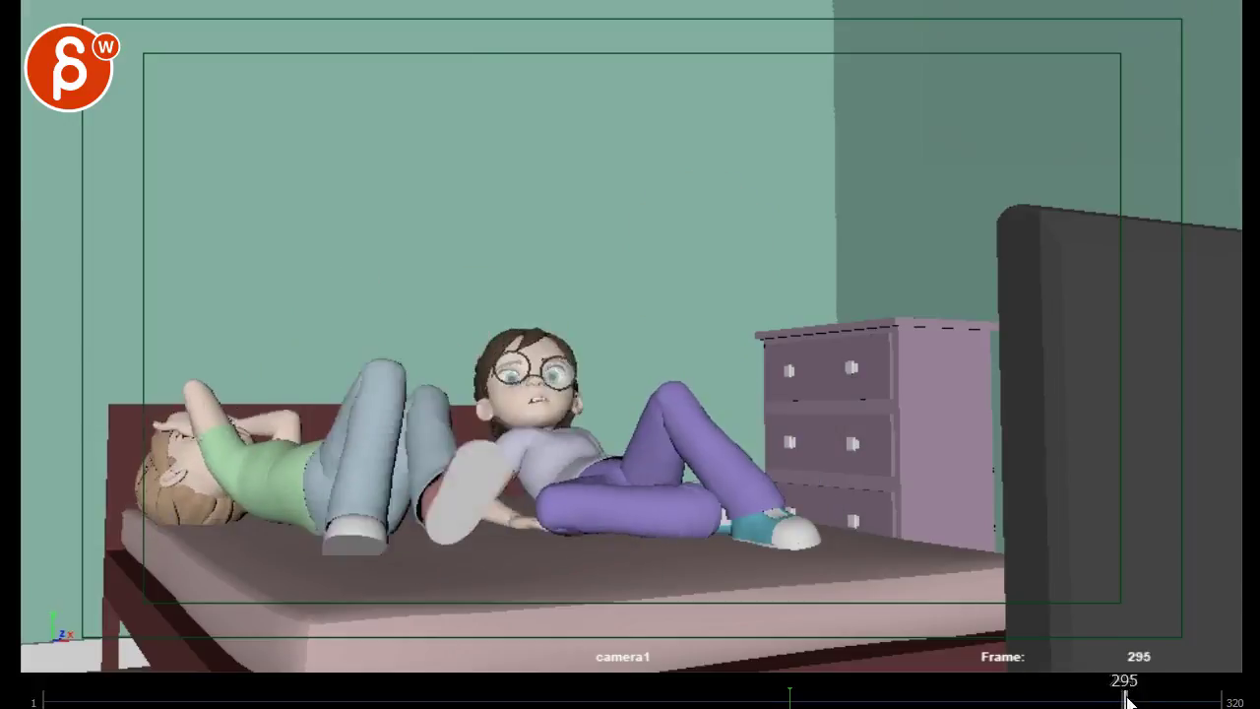
pyautogui.click(1084, 699)
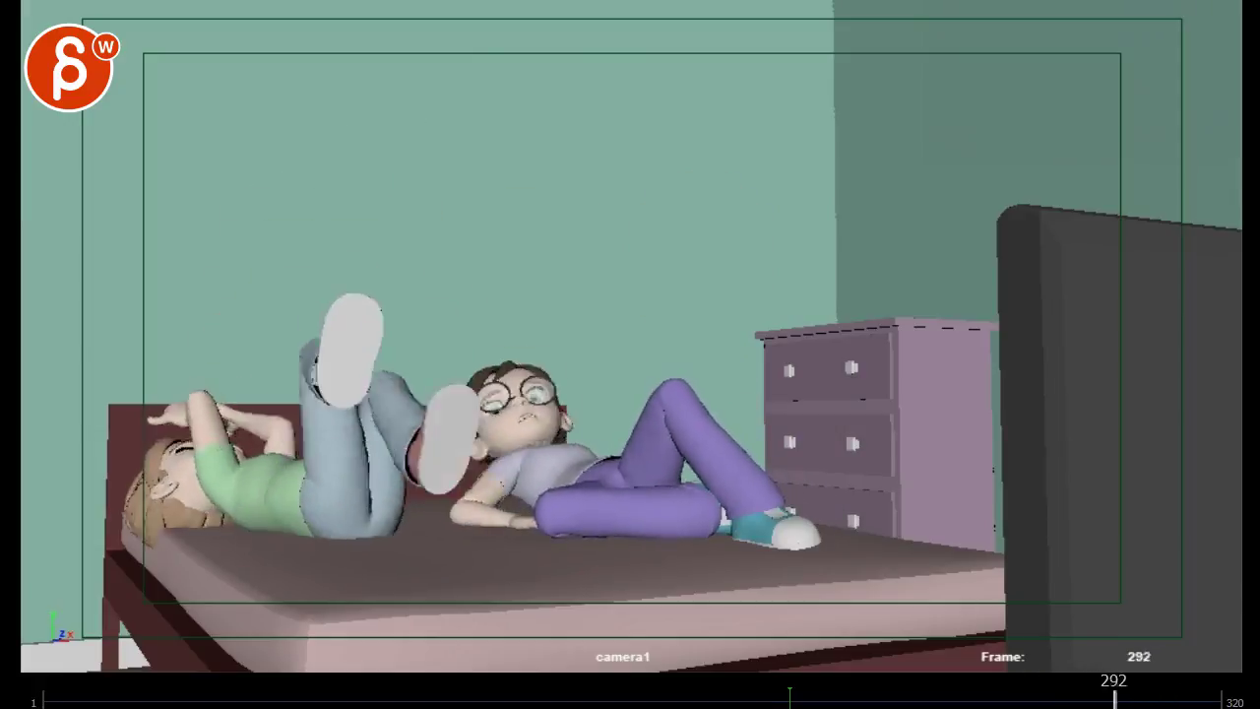
pyautogui.click(1135, 699)
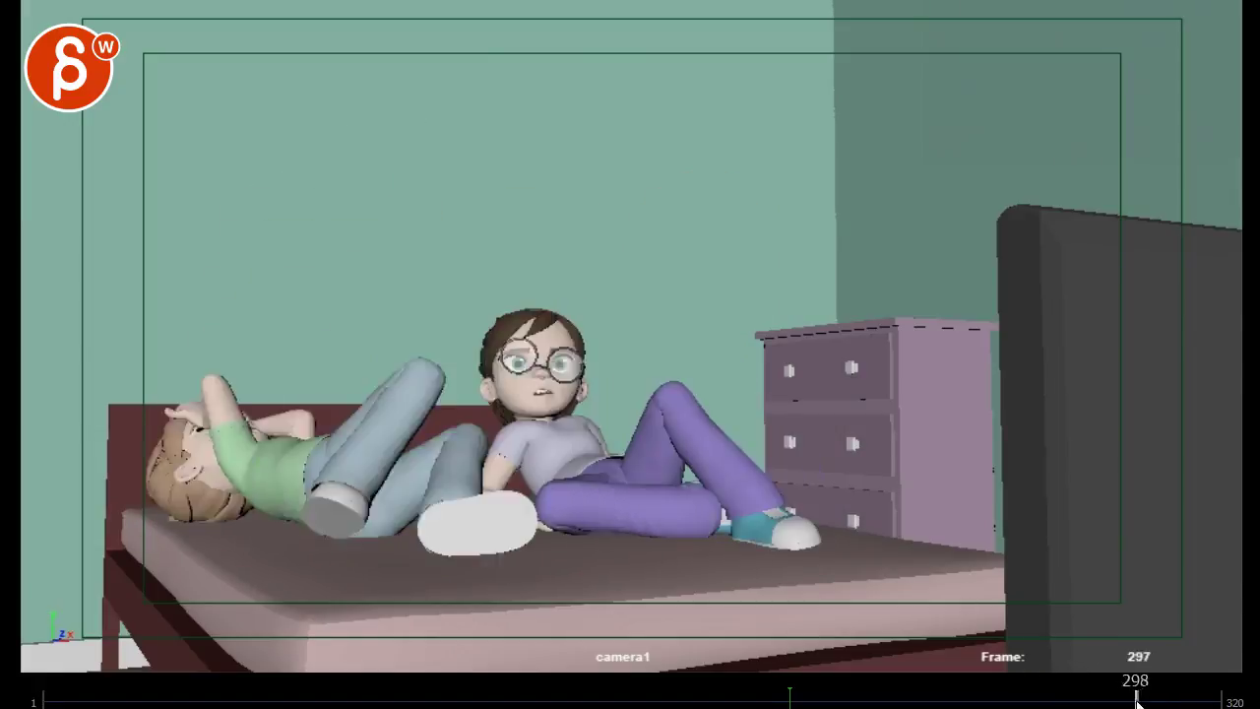
pyautogui.moveTo(1194, 701); pyautogui.dragTo(1093, 699)
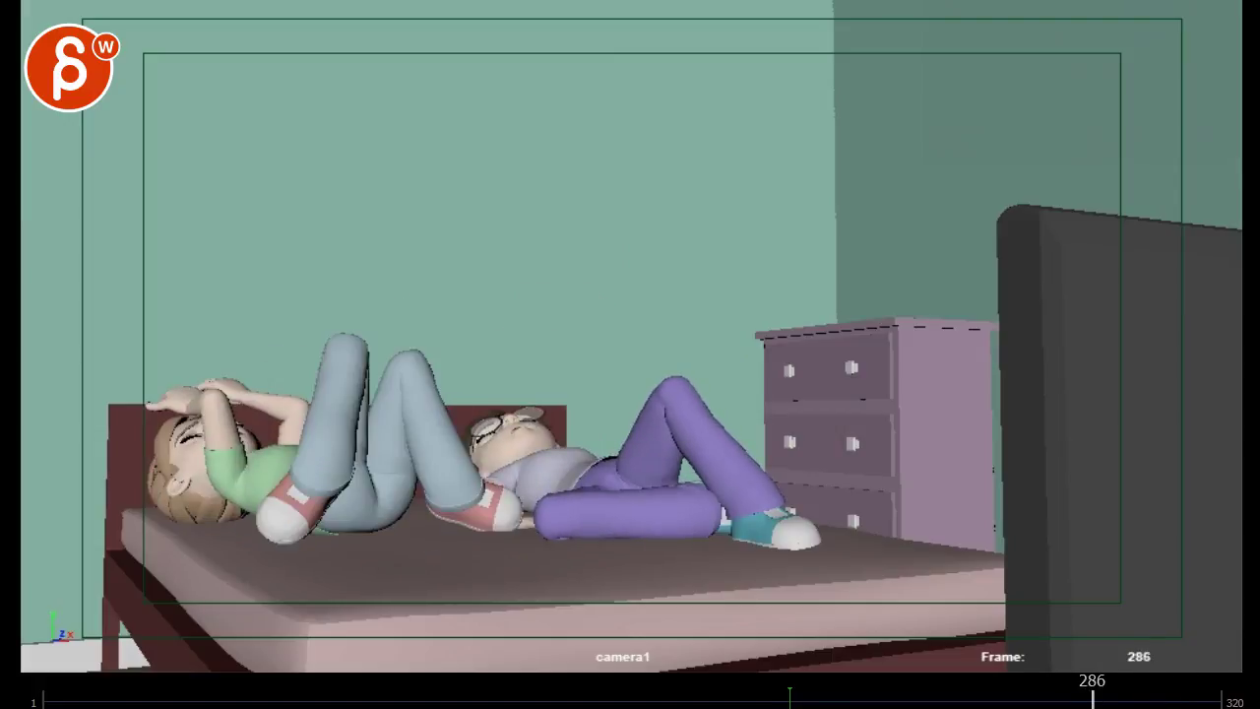
# - Return to frame 1 and scrub to frame 60 and back to frame 5 to review the opening get-up motion
pyautogui.moveTo(65, 701); pyautogui.dragTo(43, 702)
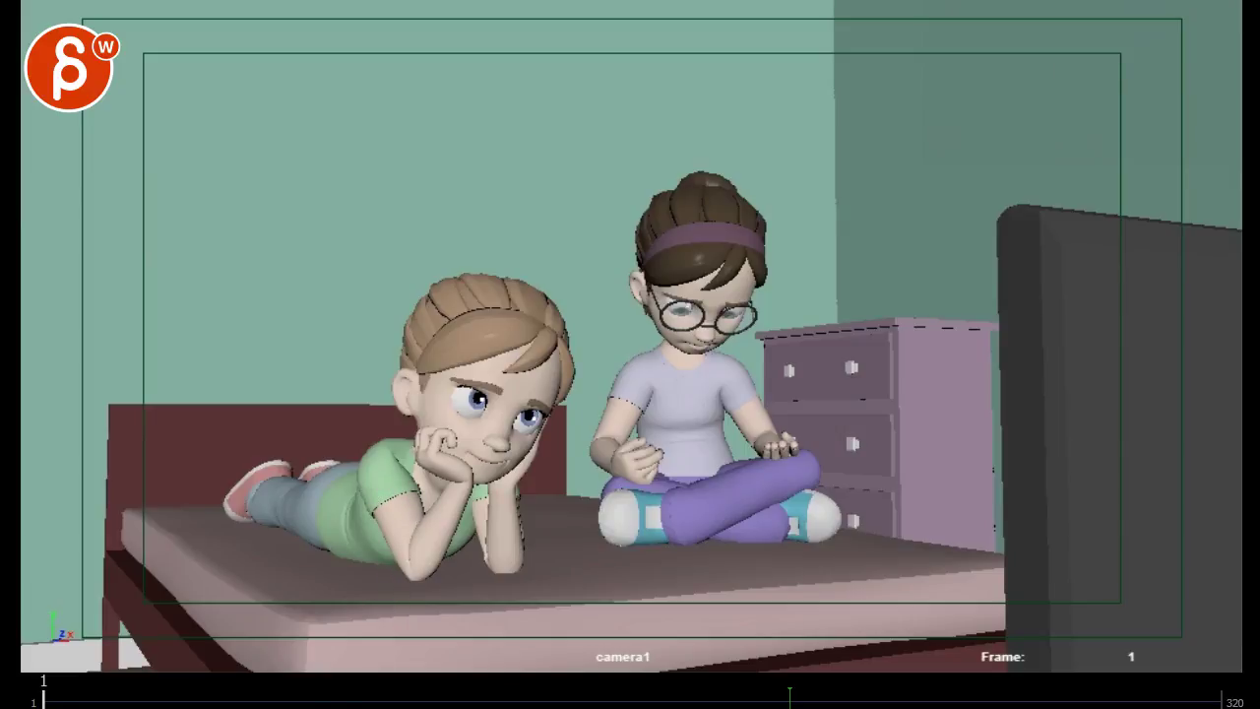
pyautogui.moveTo(43, 701); pyautogui.dragTo(261, 701)
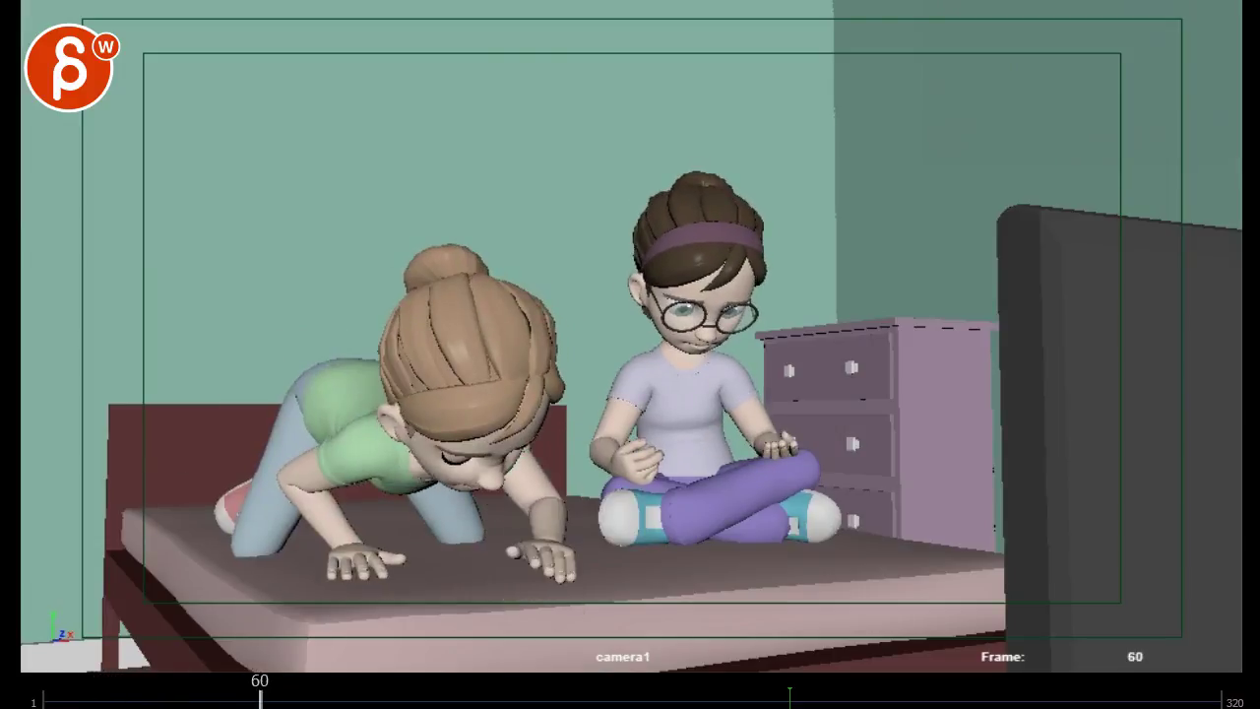
pyautogui.moveTo(62, 701); pyautogui.dragTo(57, 701)
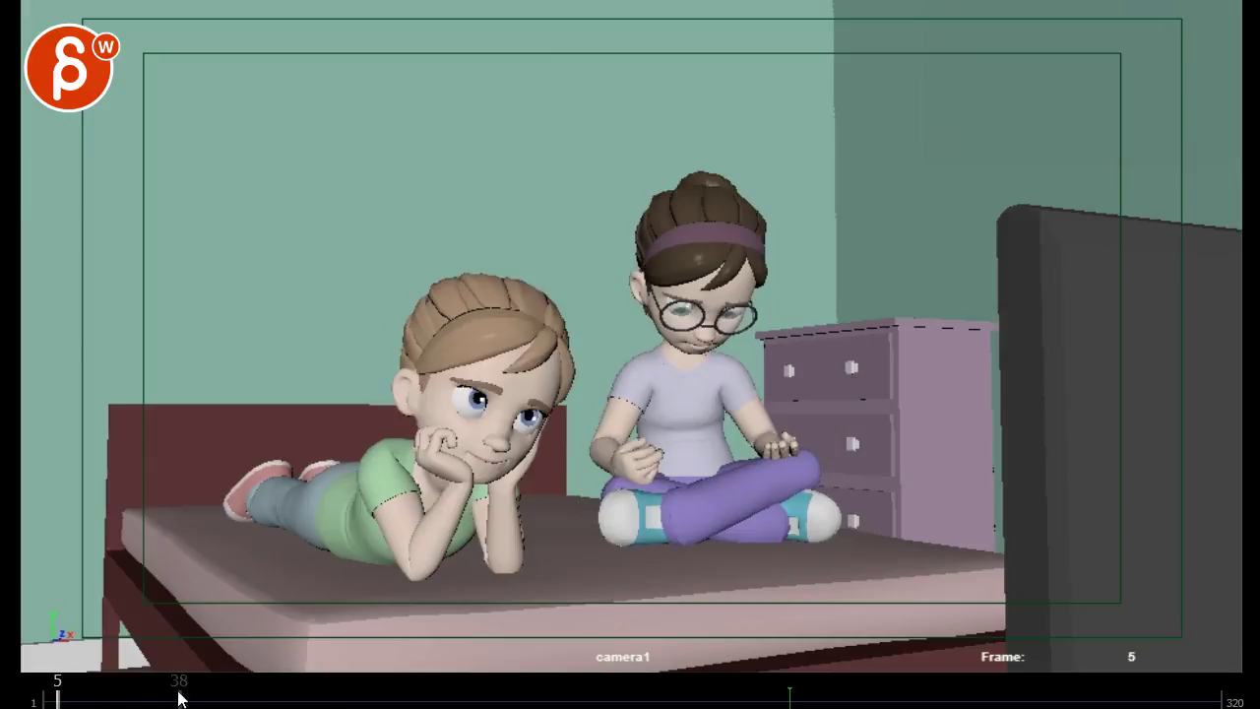
# - Replay the shot from frame 5 and draw a red line along the blonde girl's shoe sole on frame 219
pyautogui.hotkey('alt', 'v')
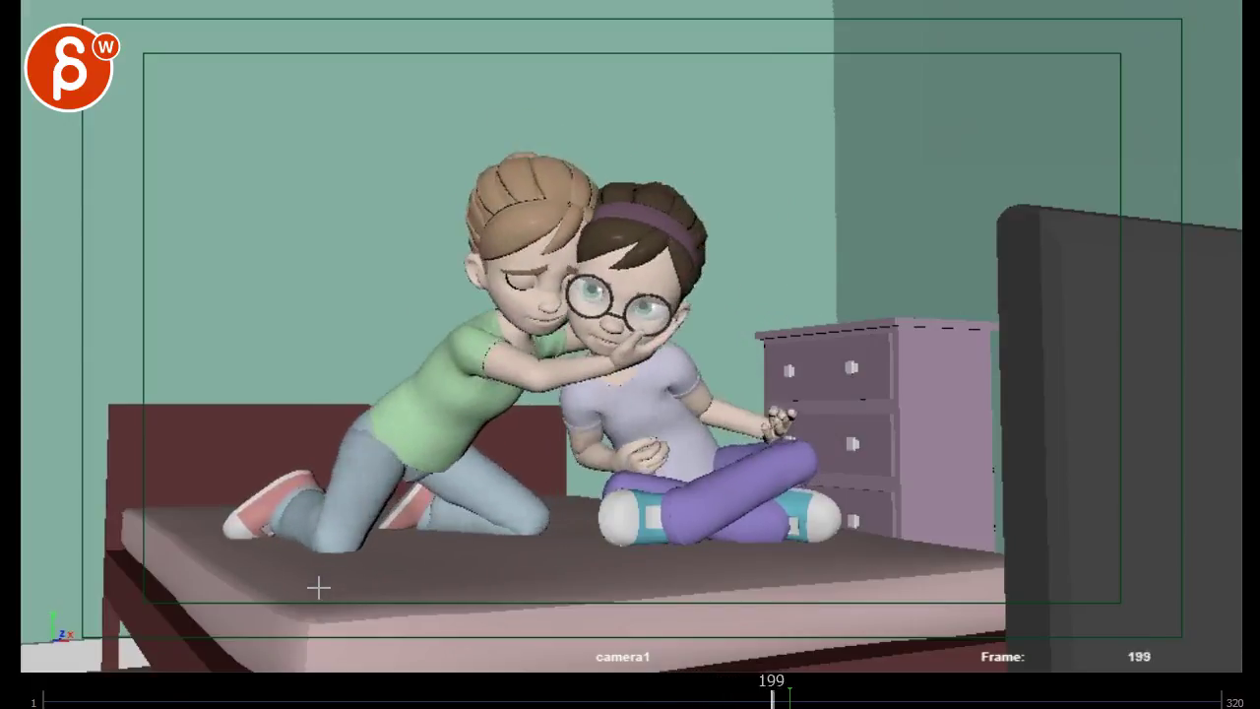
pyautogui.press('space')
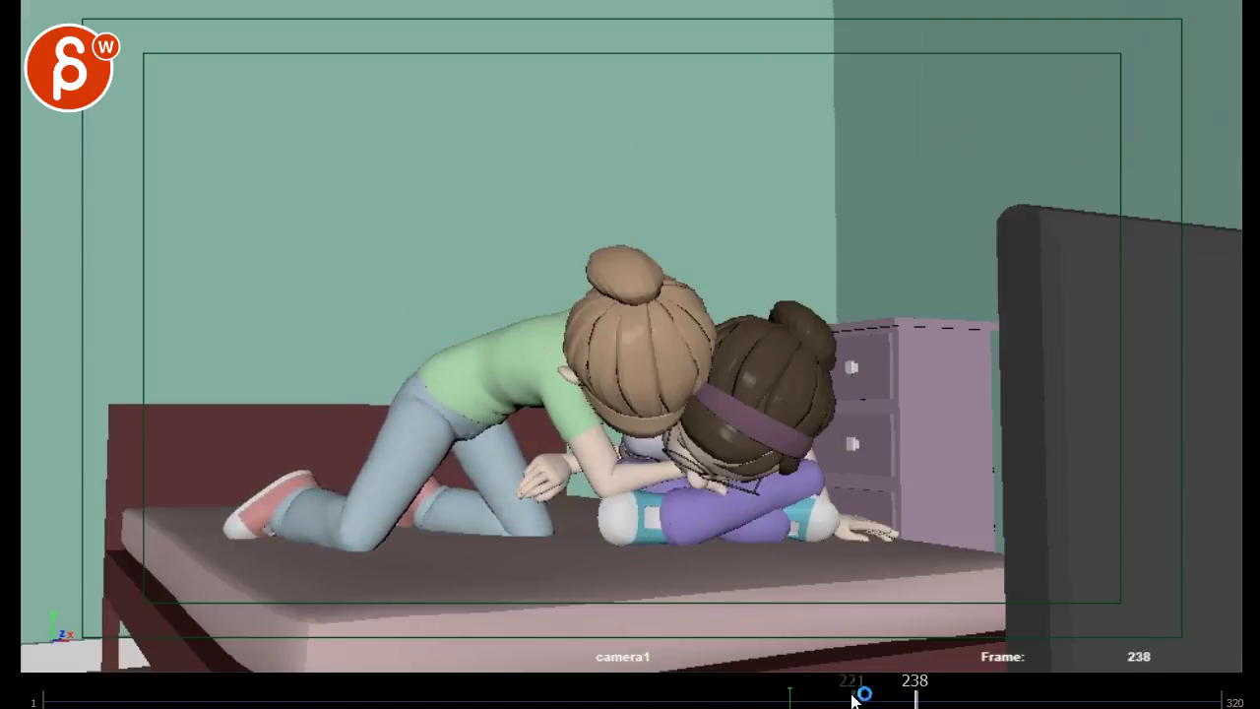
pyautogui.moveTo(901, 700); pyautogui.dragTo(847, 703)
pyautogui.moveTo(244, 543); pyautogui.dragTo(314, 490)
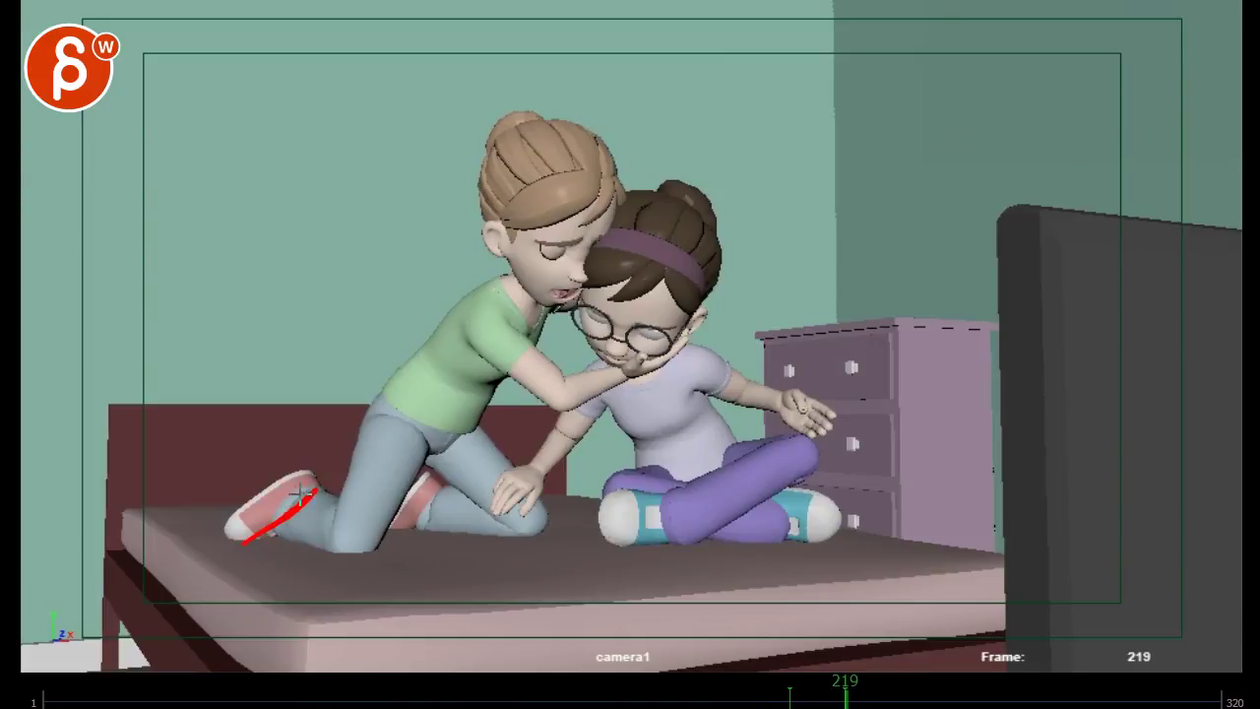
# - Play the shot to the end, return to frame 1 and move to the blonde girl's hand pose at frame 50
pyautogui.hotkey('alt', 'v')
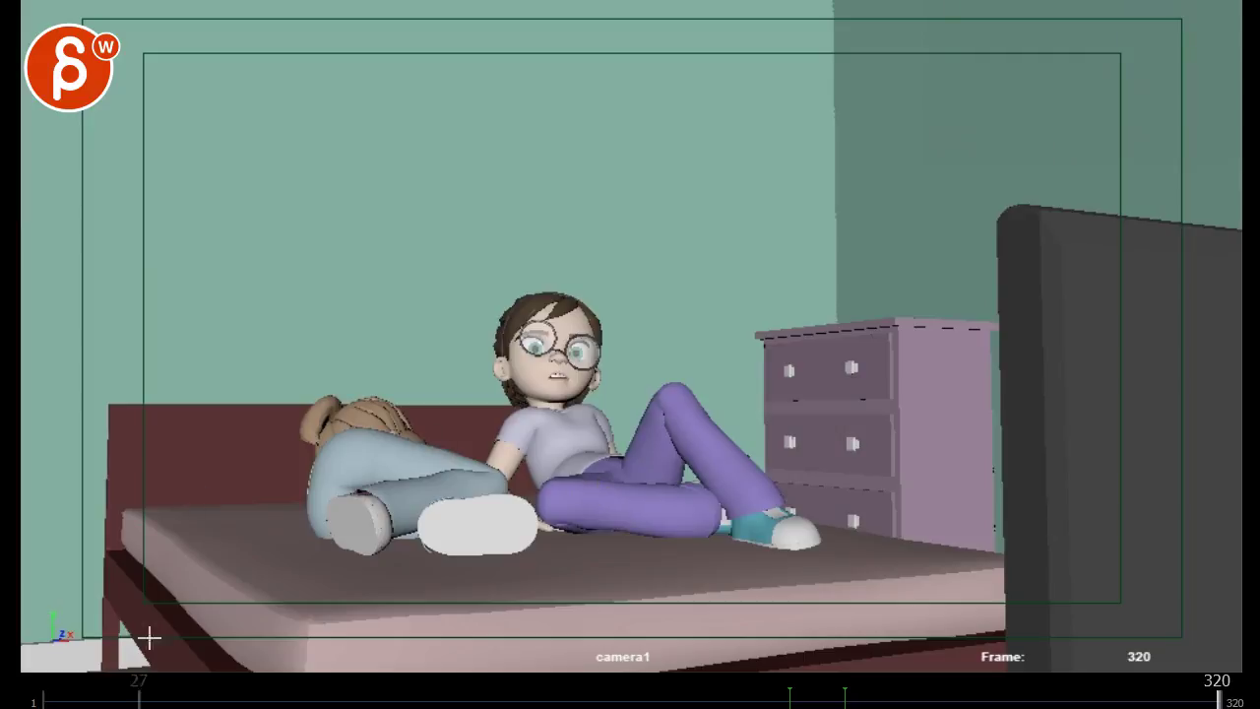
pyautogui.moveTo(71, 695); pyautogui.dragTo(43, 697)
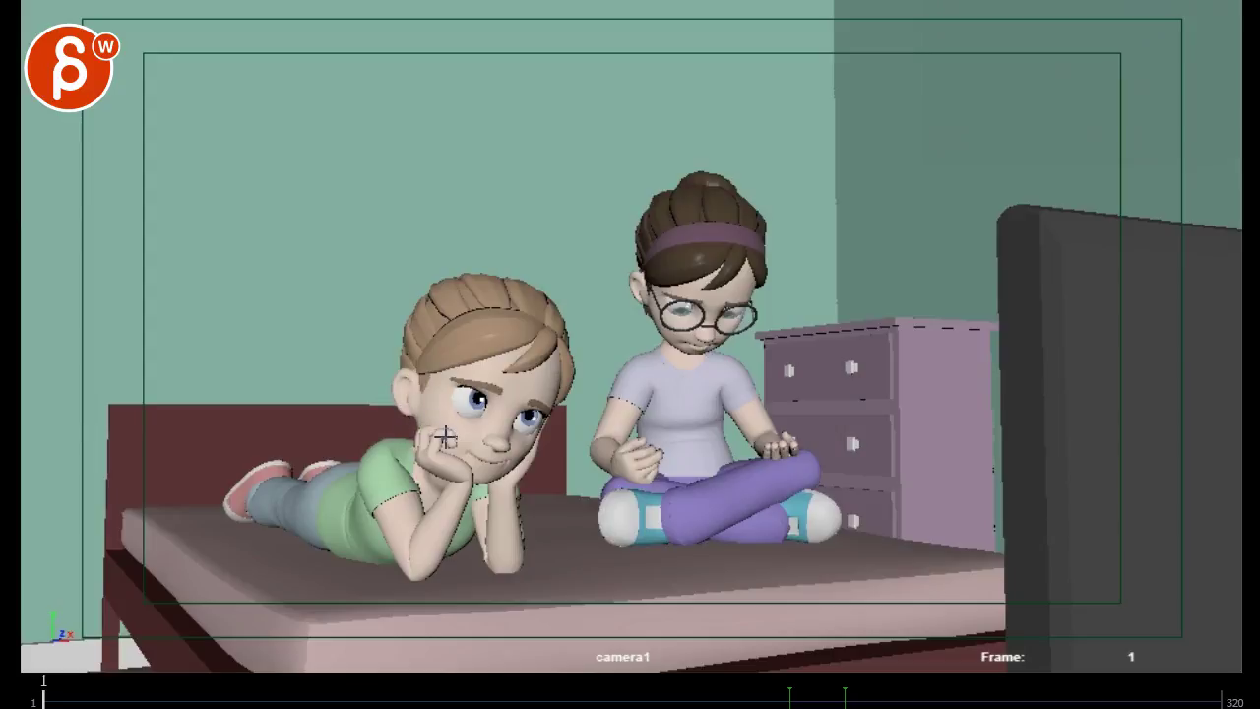
pyautogui.moveTo(77, 697); pyautogui.dragTo(215, 697)
pyautogui.press('Right')
pyautogui.press('Right')
pyautogui.press('Right')
pyautogui.press('Left')
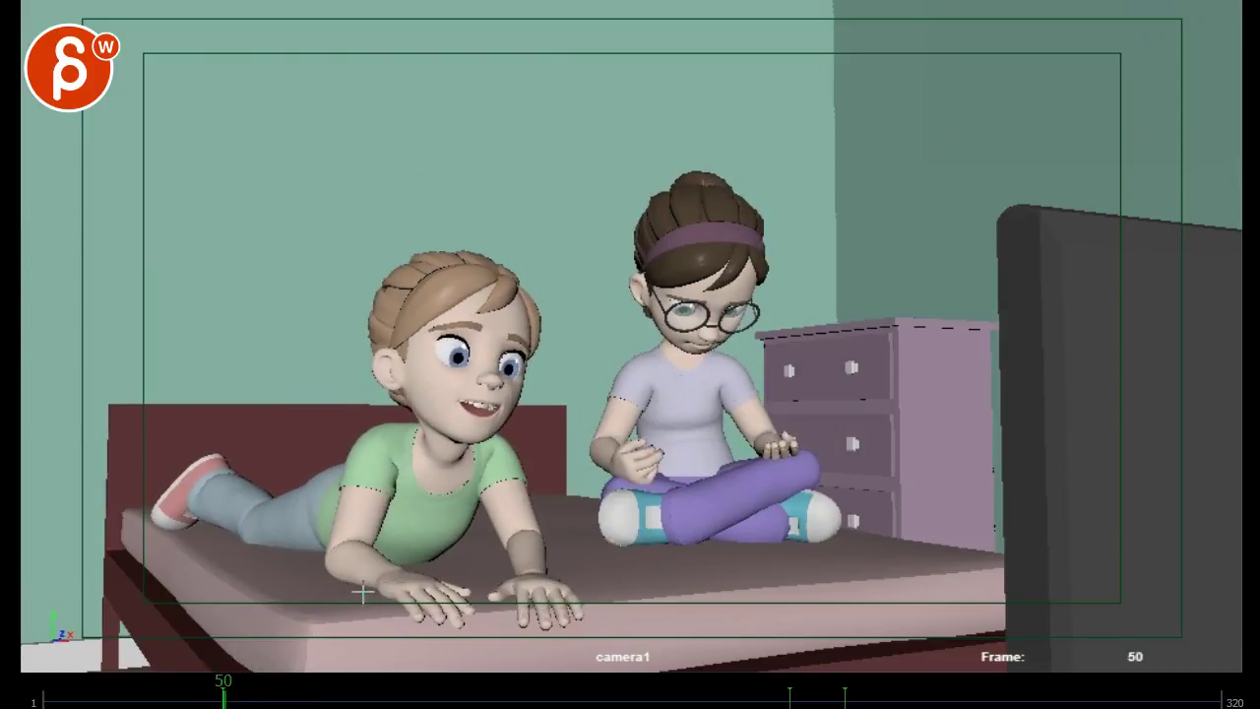
# - Step between frames 48 and 54 to compare the blonde girl's hand positions with the red marks on her hands
pyautogui.hotkey('alt', '.')
pyautogui.hotkey('alt', '.')
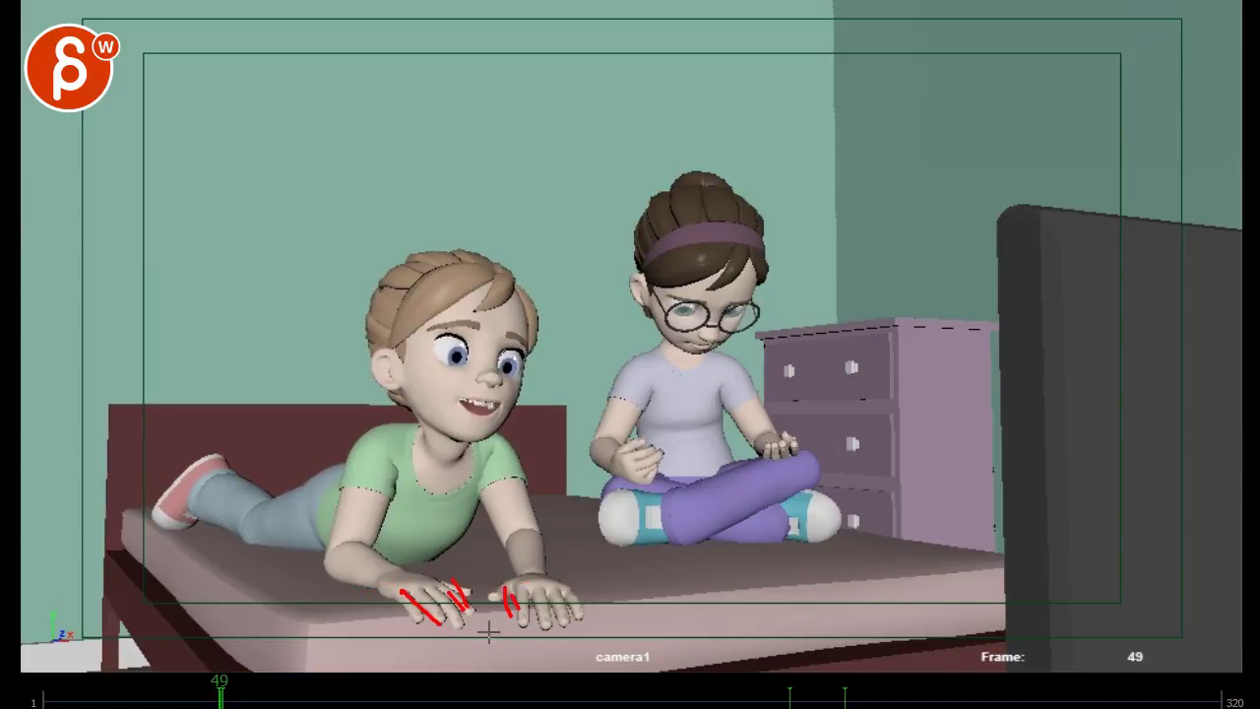
pyautogui.hotkey('alt', ',')
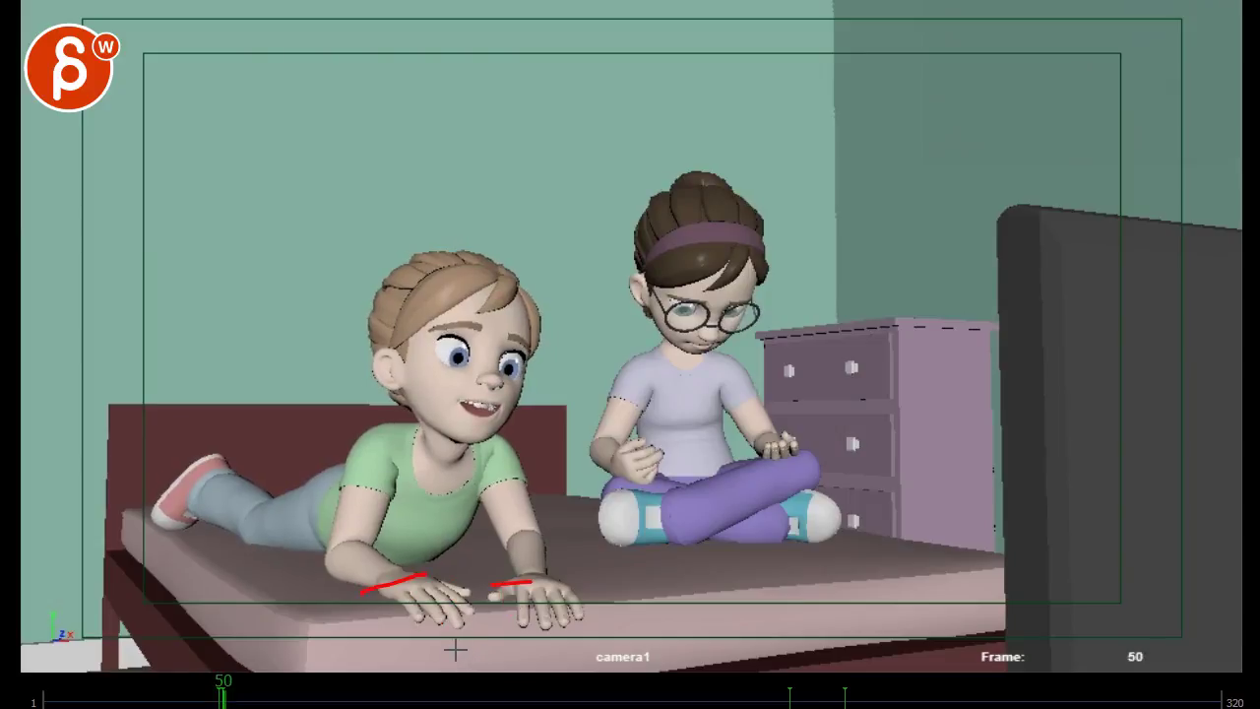
pyautogui.hotkey('alt', '.')
pyautogui.hotkey('alt', '.')
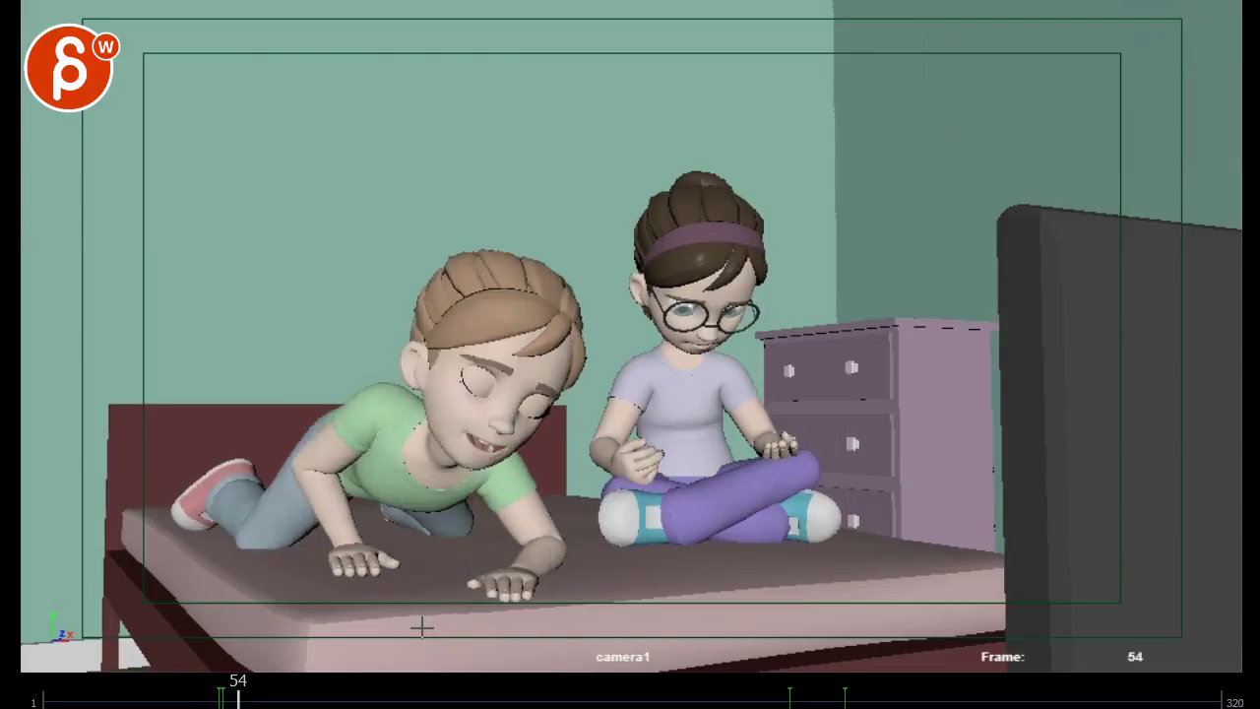
pyautogui.hotkey('alt', ',')
pyautogui.hotkey('alt', ',')
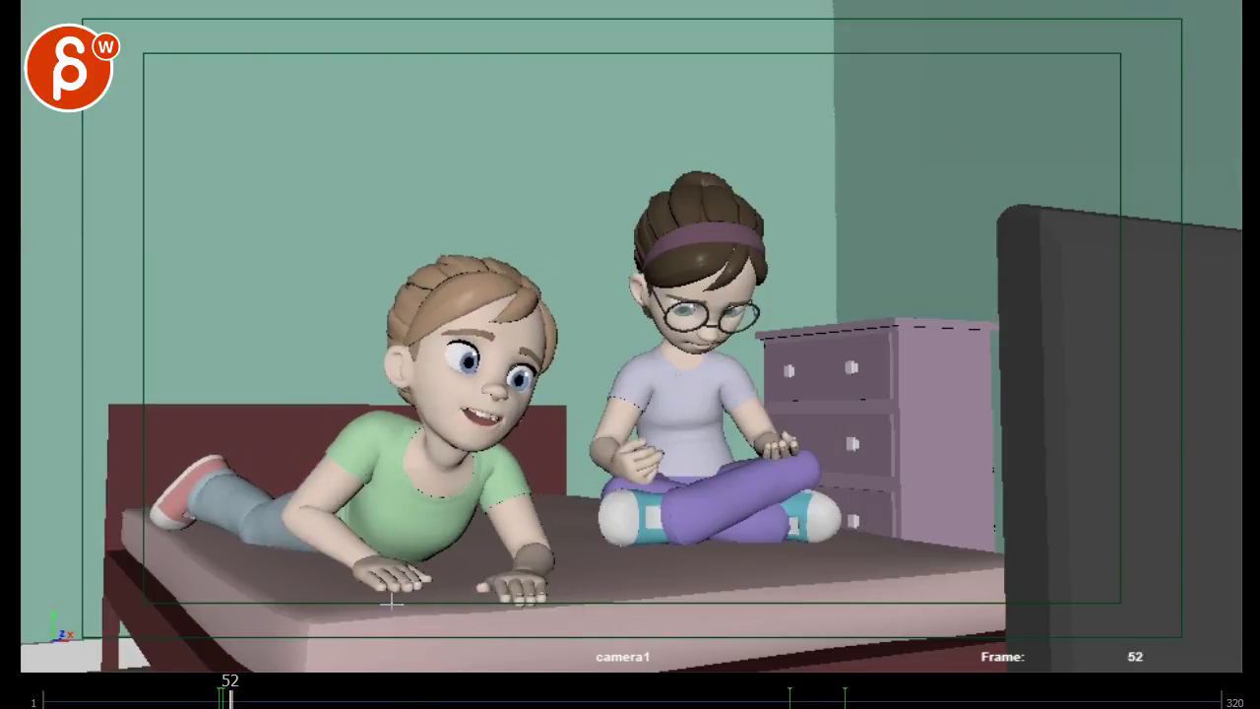
pyautogui.hotkey('alt', ',')
pyautogui.hotkey('alt', ',')
pyautogui.hotkey('alt', ',')
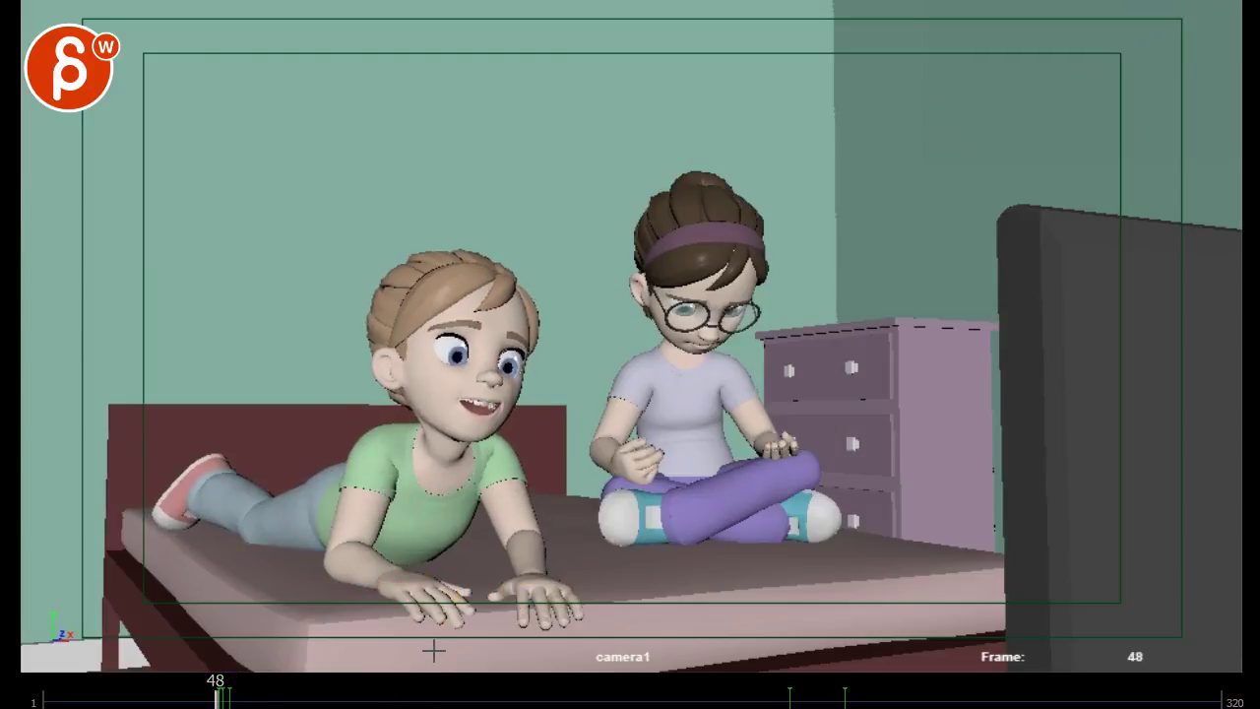
pyautogui.hotkey('alt', '.')
pyautogui.hotkey('alt', '.')
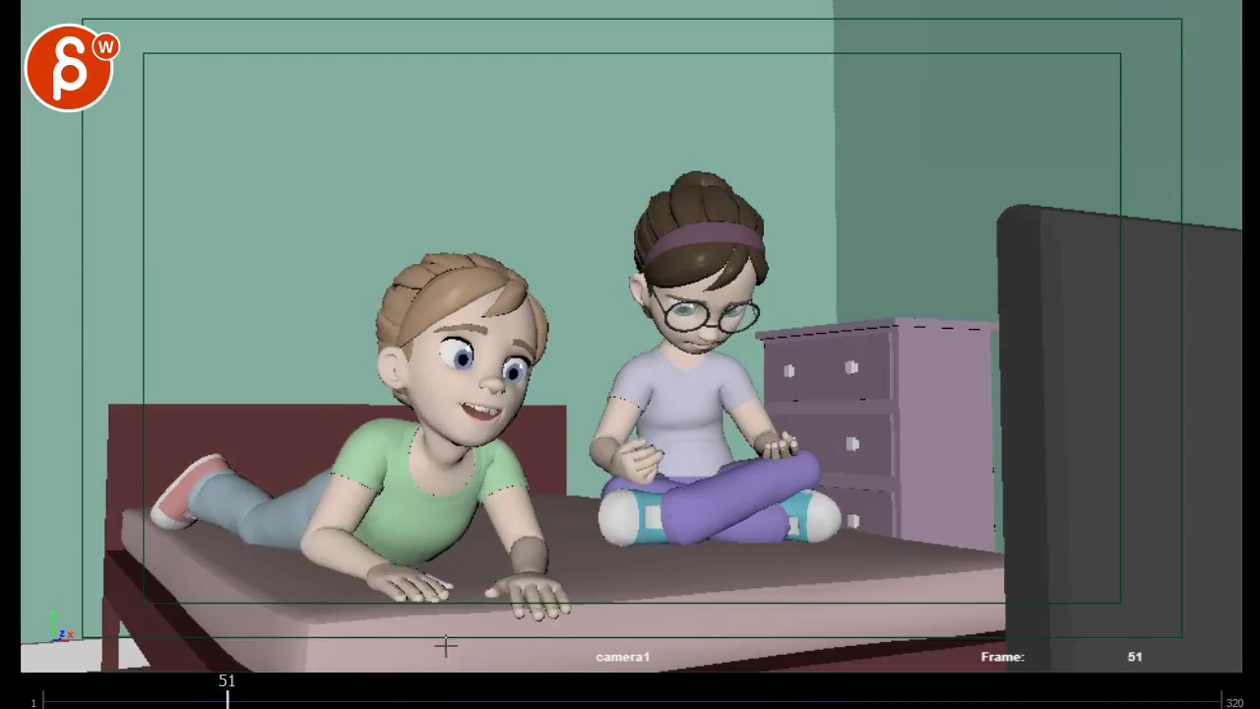
# - Step back and forth through frames 46 to 57 to examine how the blonde girl's hands and body push up from the bed
pyautogui.press('Right')
pyautogui.press('Right')
pyautogui.press('Right')
pyautogui.press('Right')
pyautogui.press('Left')
pyautogui.press('Left')
pyautogui.press('Left')
pyautogui.press('Left')
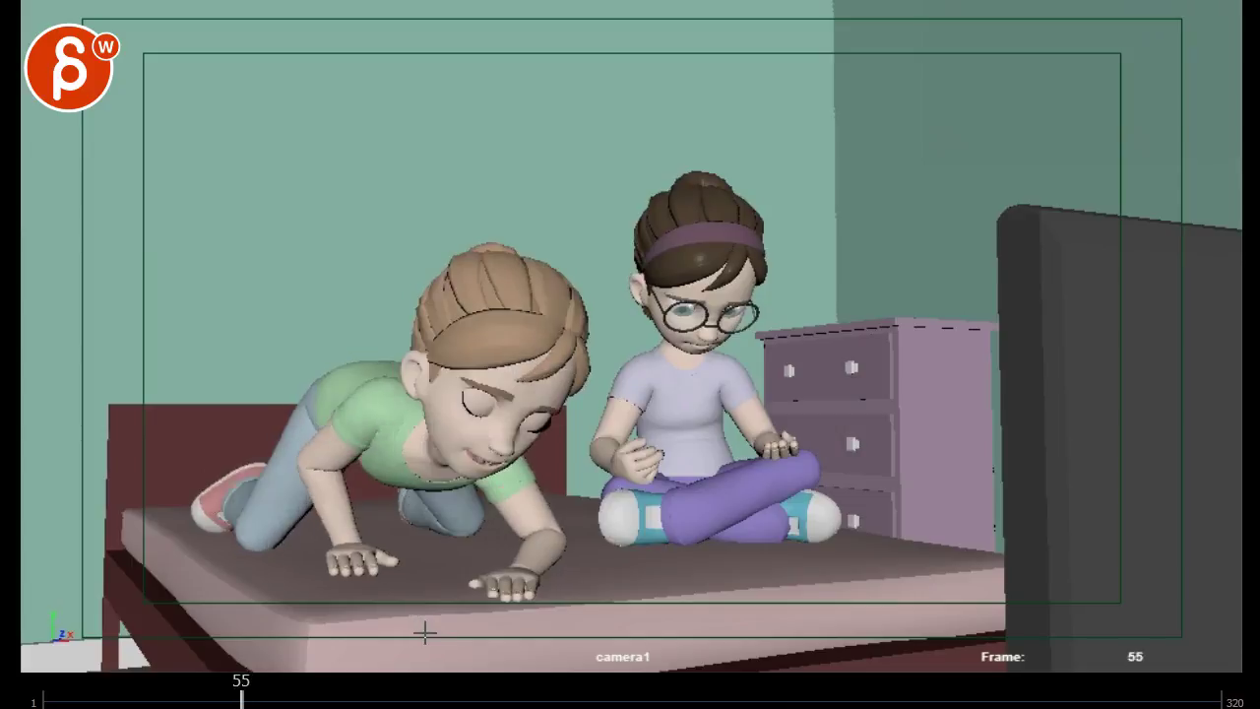
pyautogui.hotkey('alt', '.')
pyautogui.hotkey('alt', '.')
pyautogui.hotkey('alt', '.')
pyautogui.hotkey('alt', '.')
pyautogui.hotkey('alt', '.')
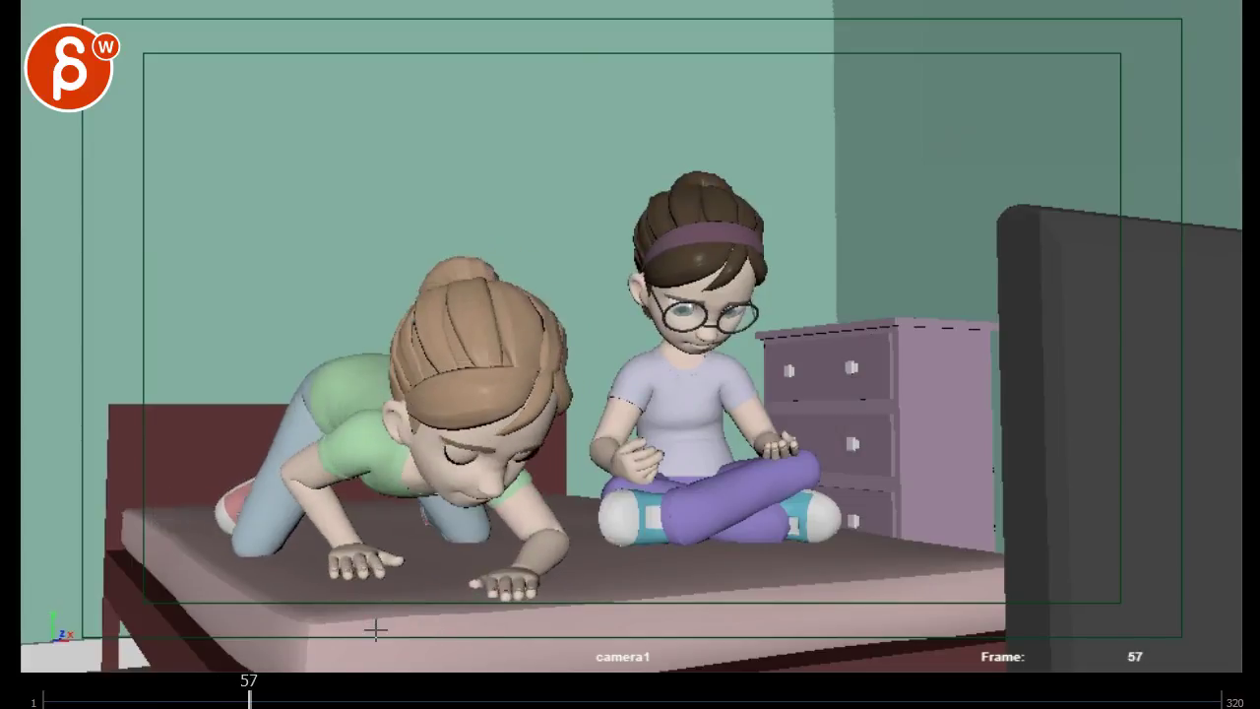
pyautogui.hotkey('alt', ',')
pyautogui.hotkey('alt', ',')
pyautogui.hotkey('alt', ',')
pyautogui.hotkey('alt', ',')
pyautogui.hotkey('alt', ',')
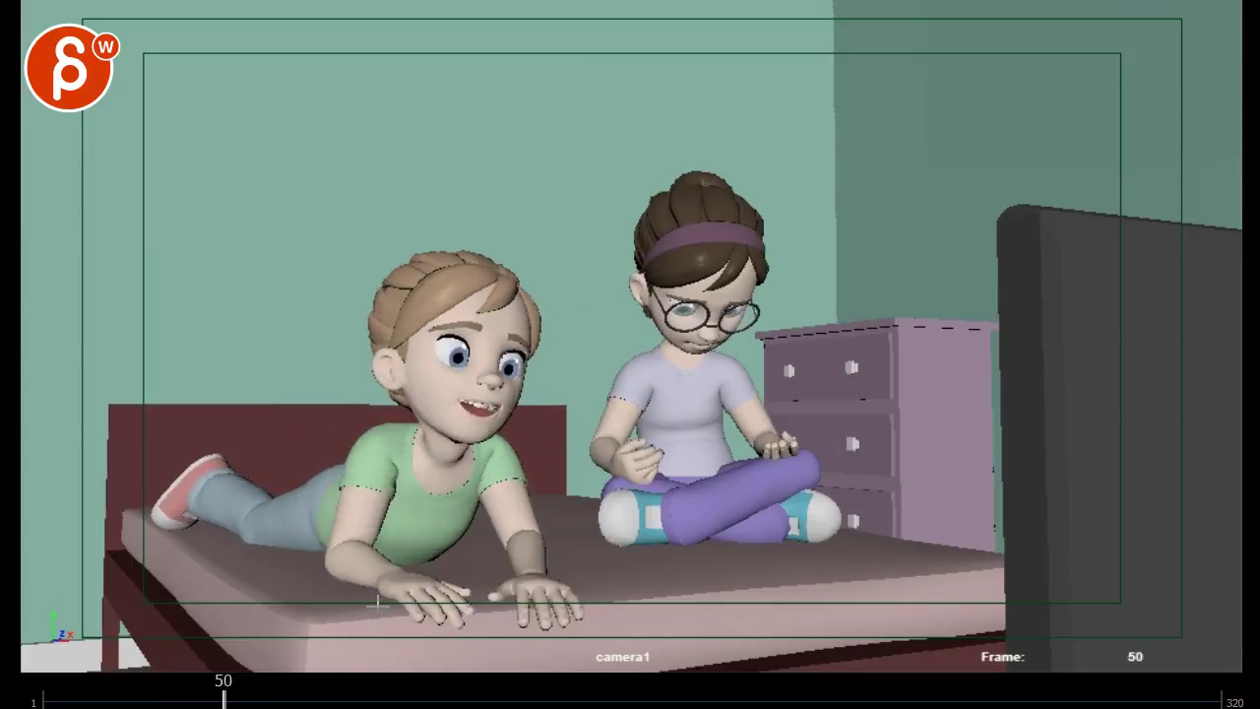
pyautogui.hotkey('alt', '.')
pyautogui.hotkey('alt', '.')
pyautogui.hotkey('alt', '.')
pyautogui.hotkey('alt', ',')
pyautogui.hotkey('alt', ',')
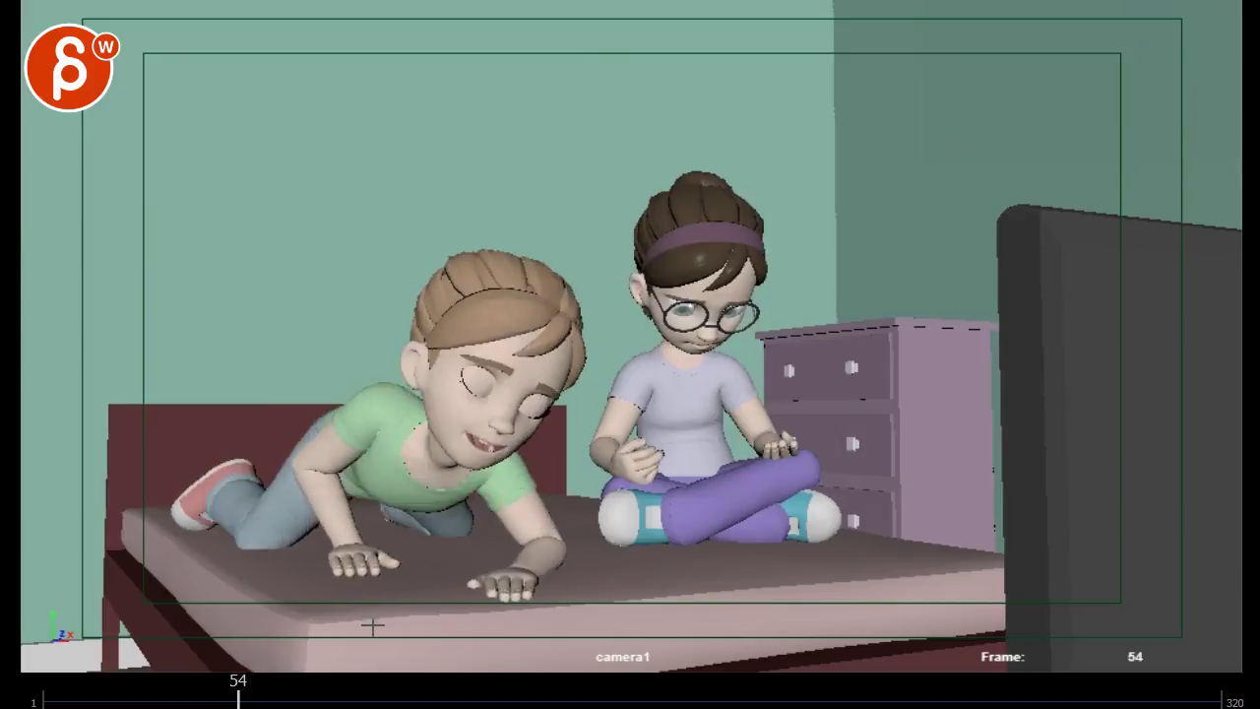
pyautogui.hotkey('alt', ',')
pyautogui.hotkey('alt', ',')
pyautogui.hotkey('alt', ',')
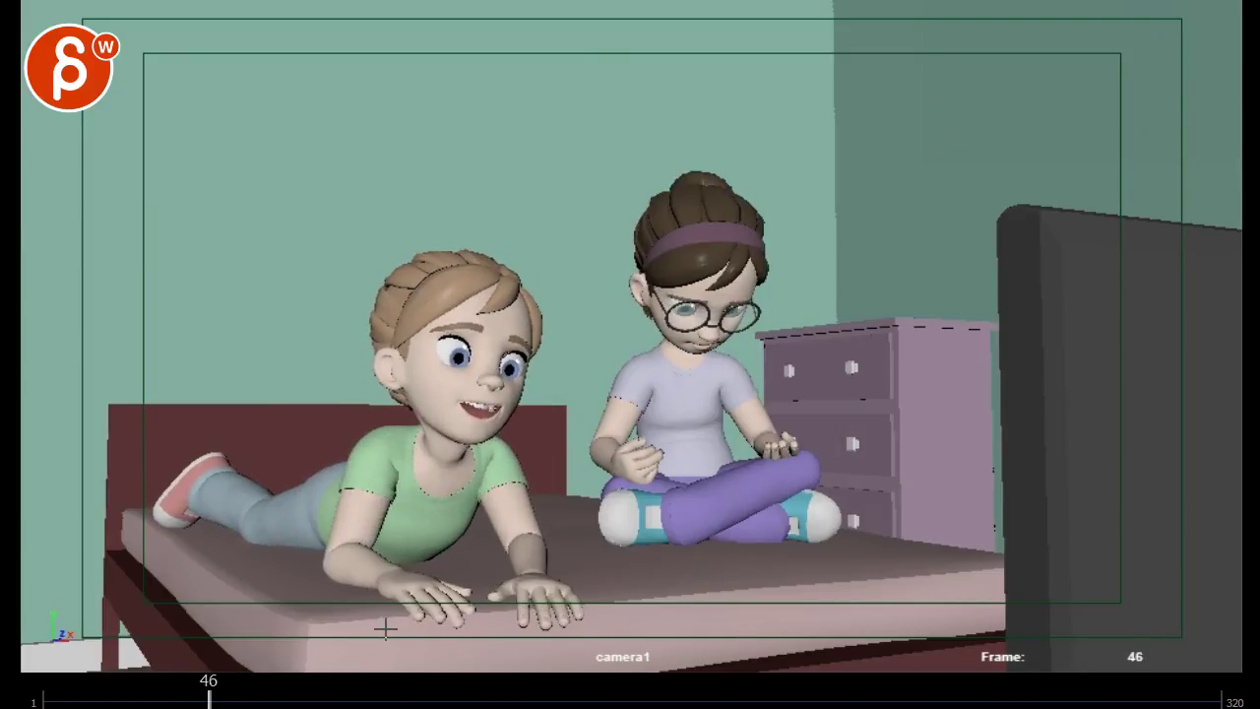
pyautogui.hotkey('alt', '.')
pyautogui.hotkey('alt', '.')
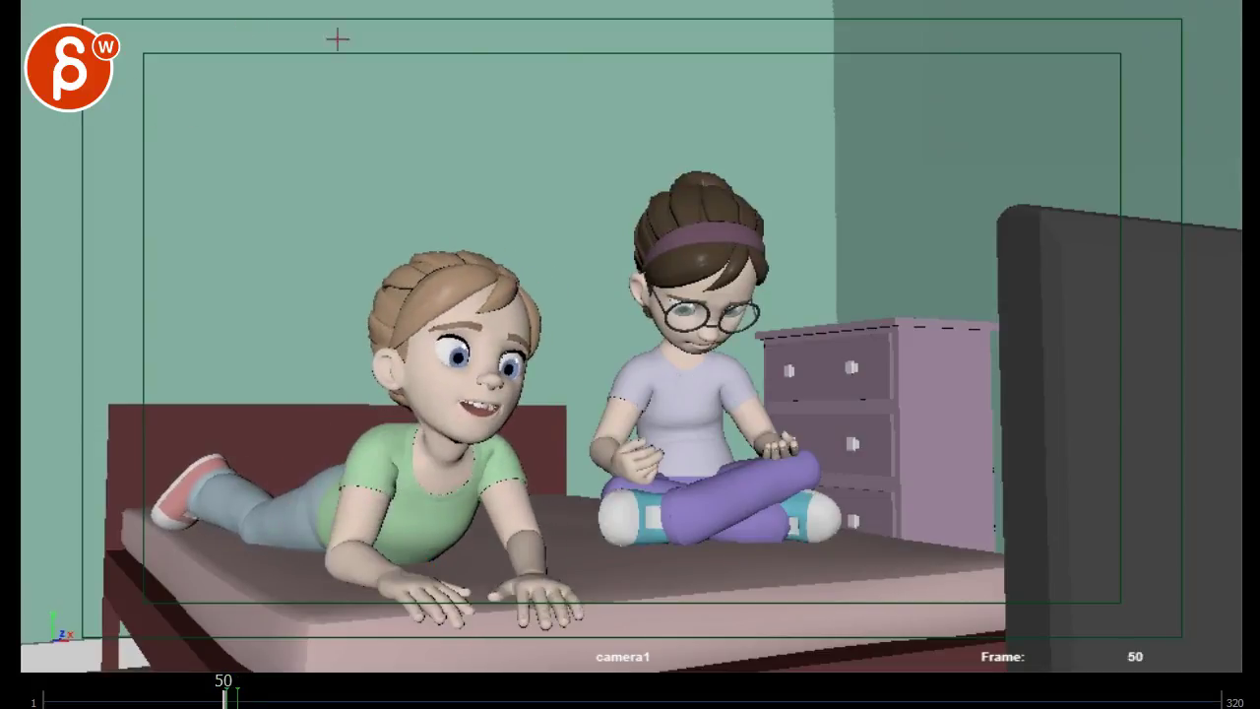
# - Mark the blonde girl's raised shoe with a red stroke shortly before frame 50 and bring up frame 54
pyautogui.click(222, 699)
pyautogui.click(224, 699)
pyautogui.moveTo(222, 700); pyautogui.dragTo(218, 699)
pyautogui.moveTo(235, 700); pyautogui.dragTo(216, 696)
pyautogui.press('Left')
pyautogui.moveTo(158, 459); pyautogui.dragTo(182, 440)
pyautogui.moveTo(213, 697); pyautogui.dragTo(237, 697)
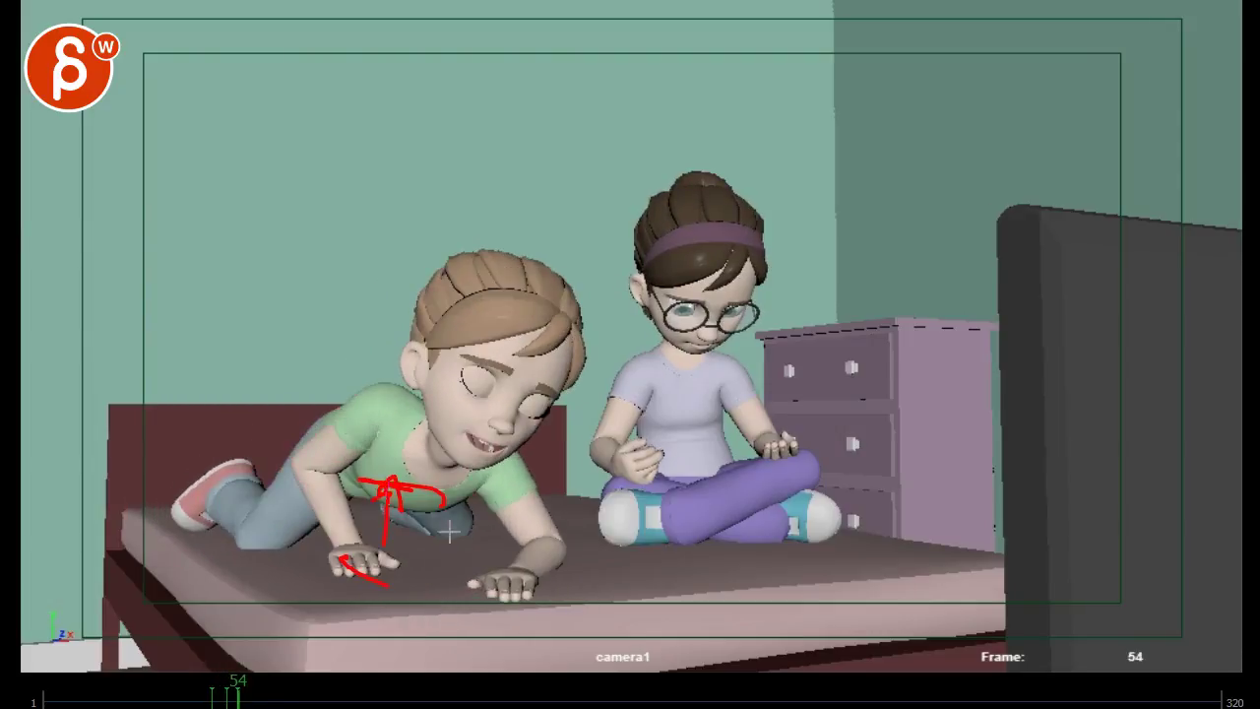
# - Mark the blonde girl's bent arm and wrist nearest the dark-haired girl with red strokes at frame 54
pyautogui.press('Left')
pyautogui.press('Right')
pyautogui.moveTo(541, 548)
pyautogui.mouseDown()
pyautogui.moveTo(562, 531)
pyautogui.moveTo(548, 542)
pyautogui.mouseUp()
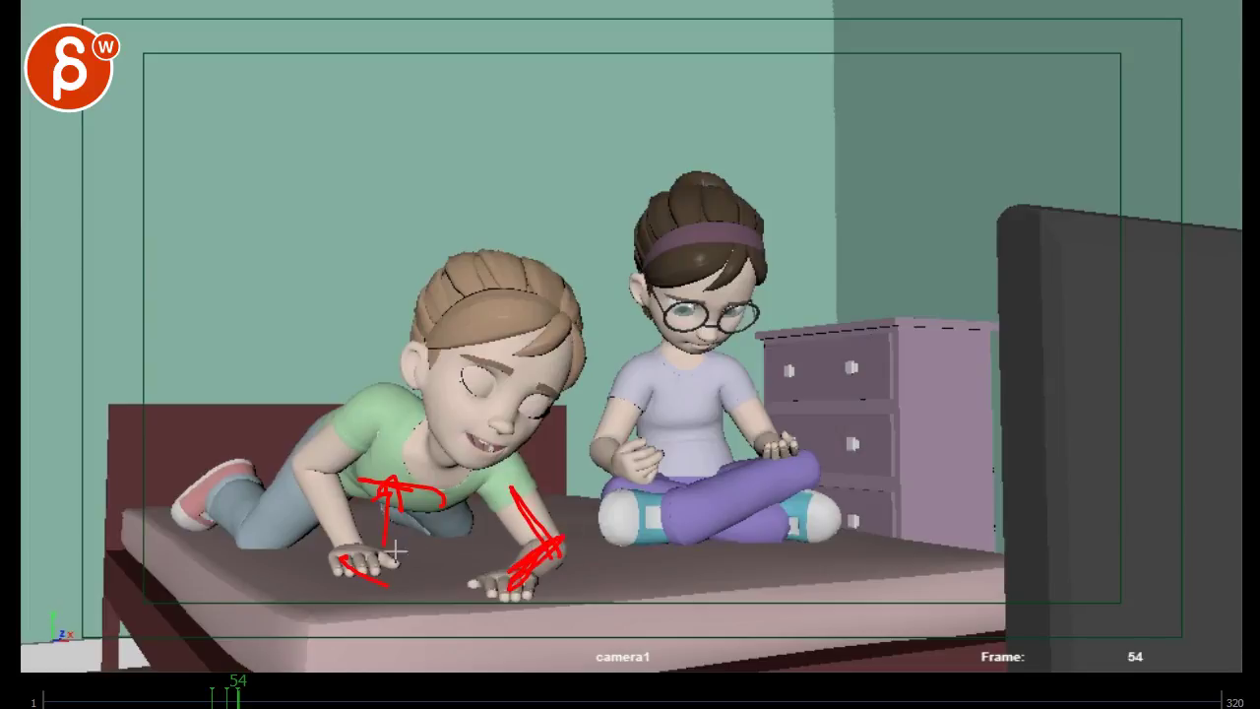
# - Step back and forth around frames 52 to 55 to compare the blonde girl's arm and hand poses
pyautogui.press('Left')
pyautogui.press('Left')
pyautogui.press('Right')
pyautogui.press('Right')
pyautogui.press('Right')
pyautogui.press('Left')
pyautogui.hotkey('alt', ',')
pyautogui.hotkey('alt', ',')
pyautogui.hotkey('alt', ',')
pyautogui.hotkey('alt', '.')
pyautogui.hotkey('alt', '.')
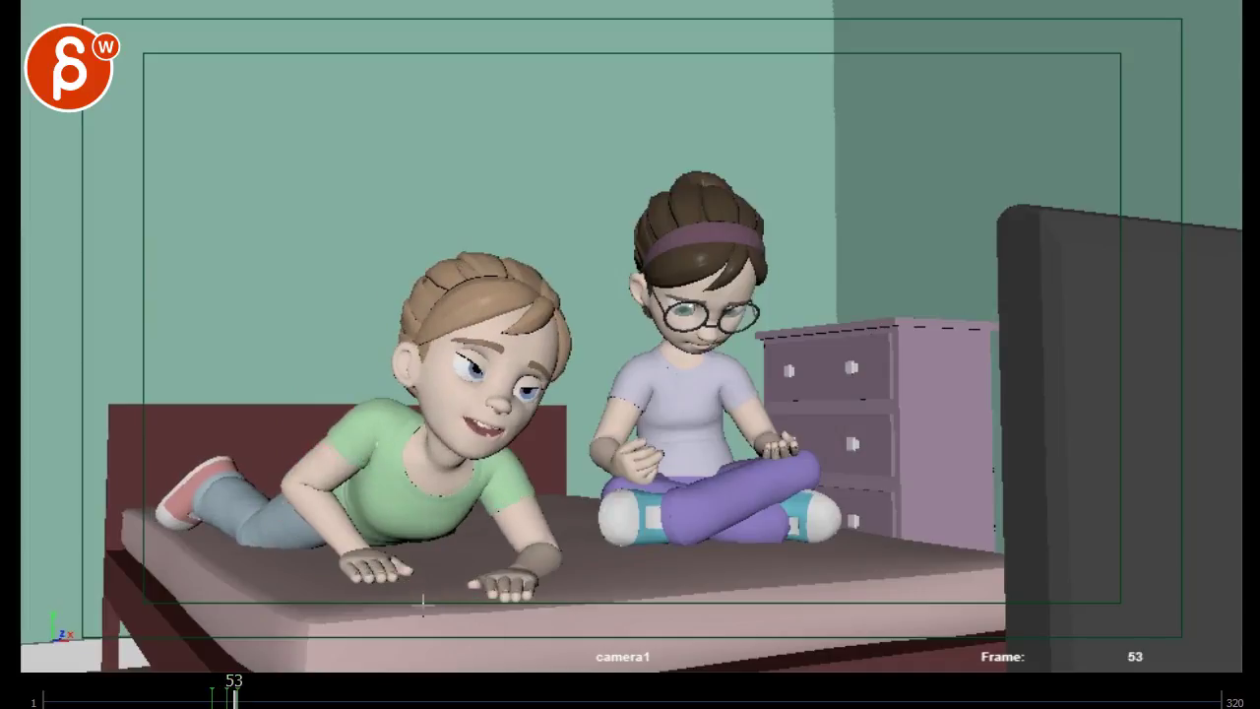
# - Mark the blonde girl's hand in red at frame 53 and draw an upward arrow along her arm at frame 55
pyautogui.hotkey('alt', '.')
pyautogui.hotkey('alt', '.')
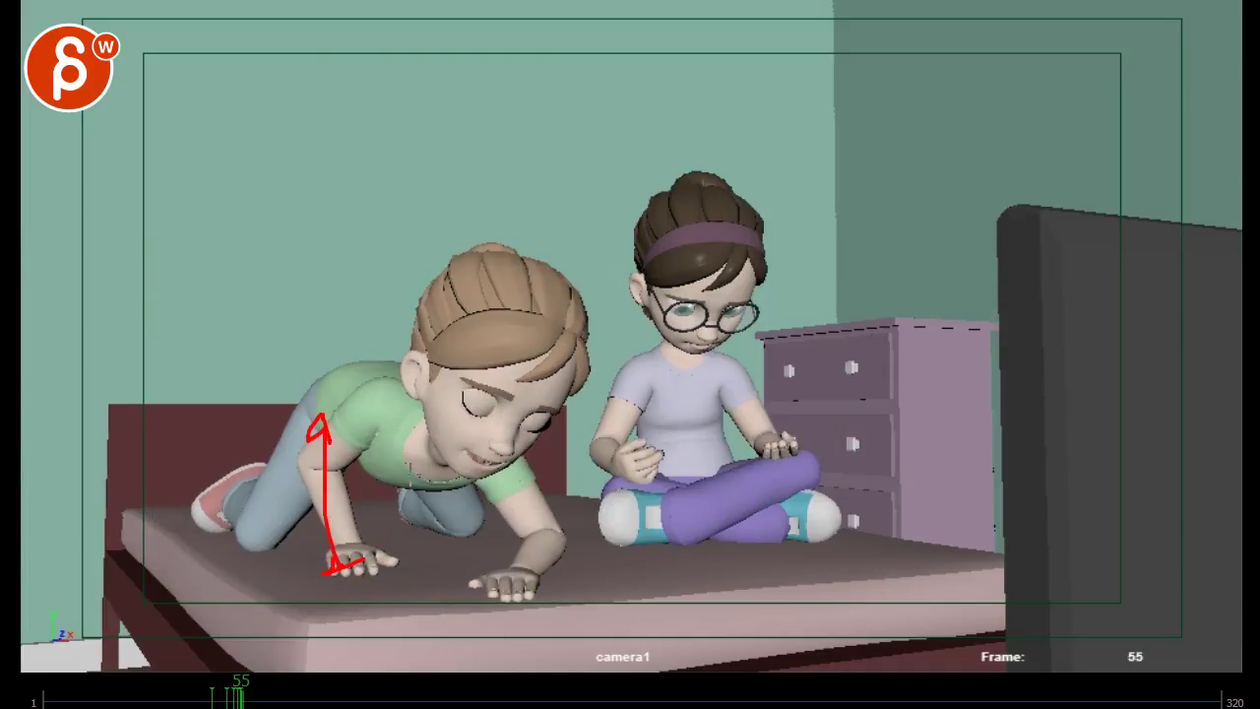
pyautogui.moveTo(411, 475); pyautogui.dragTo(397, 445)
# - Step between frames 51 and 59 to examine how the blonde girl's body rises over her marked hands
pyautogui.hotkey('alt', '.')
pyautogui.hotkey('alt', '.')
pyautogui.hotkey('alt', '.')
pyautogui.hotkey('alt', '.')
pyautogui.hotkey('alt', ',')
pyautogui.hotkey('alt', ',')
pyautogui.hotkey('alt', ',')
pyautogui.hotkey('alt', ',')
pyautogui.hotkey('alt', ',')
pyautogui.hotkey('alt', ',')
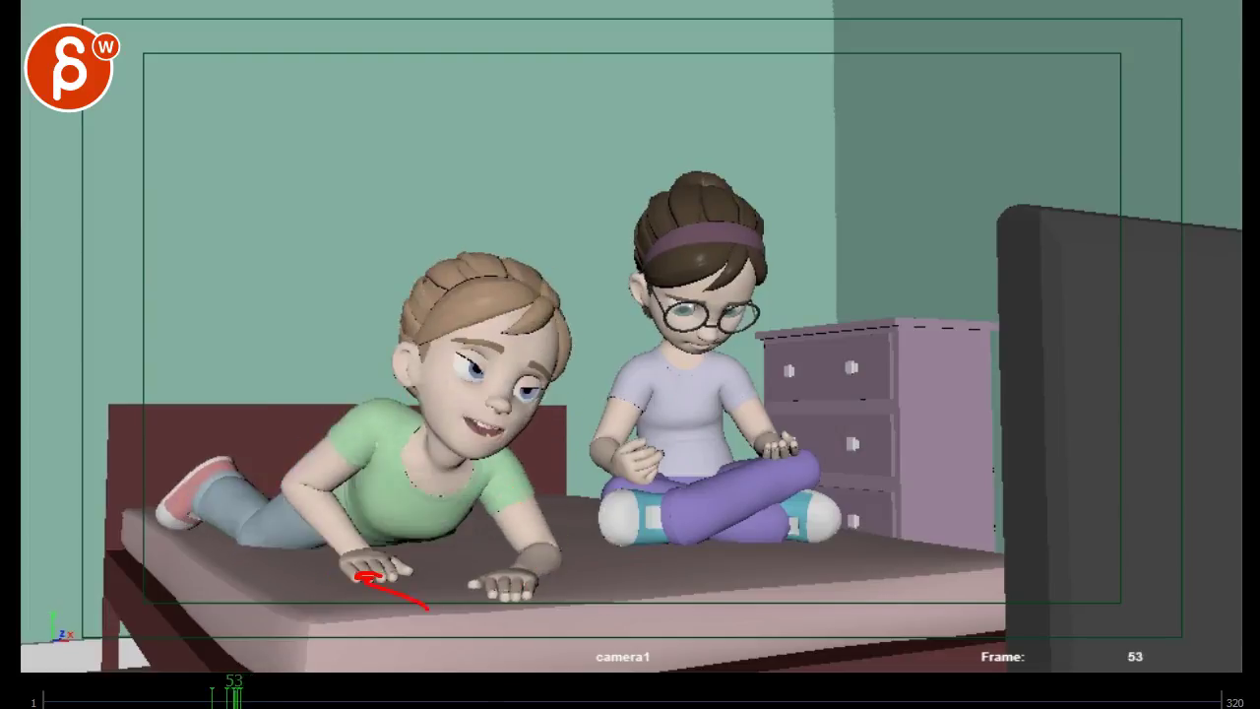
pyautogui.press('Left')
pyautogui.press('Left')
pyautogui.press('Left')
pyautogui.press('Right')
pyautogui.press('Right')
pyautogui.press('Right')
pyautogui.press('Right')
pyautogui.press('Right')
pyautogui.press('Left')
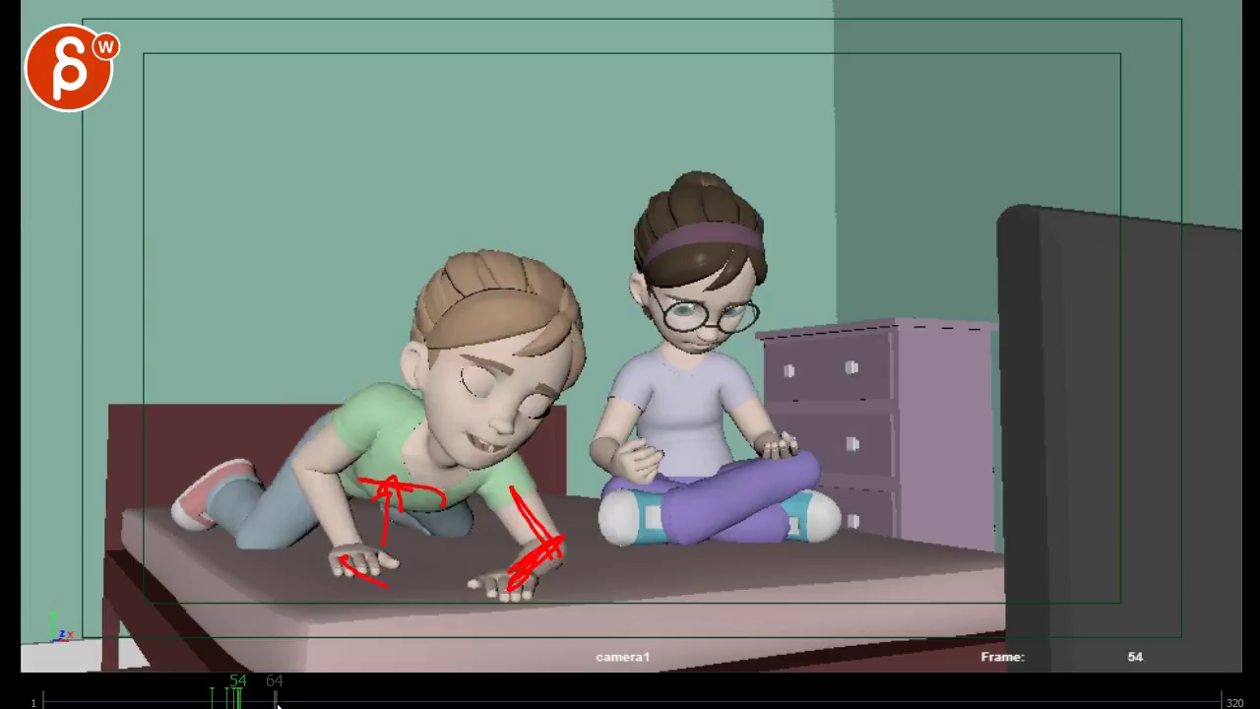
# - Step repeatedly through frames 50 to 56 to check the blonde girl's hand contact while her hips lift
pyautogui.press('Left')
pyautogui.press('Left')
pyautogui.press('Left')
pyautogui.press('Left')
pyautogui.press('Right')
pyautogui.press('Right')
pyautogui.press('Right')
pyautogui.press('Right')
pyautogui.press('Right')
pyautogui.press('Right')
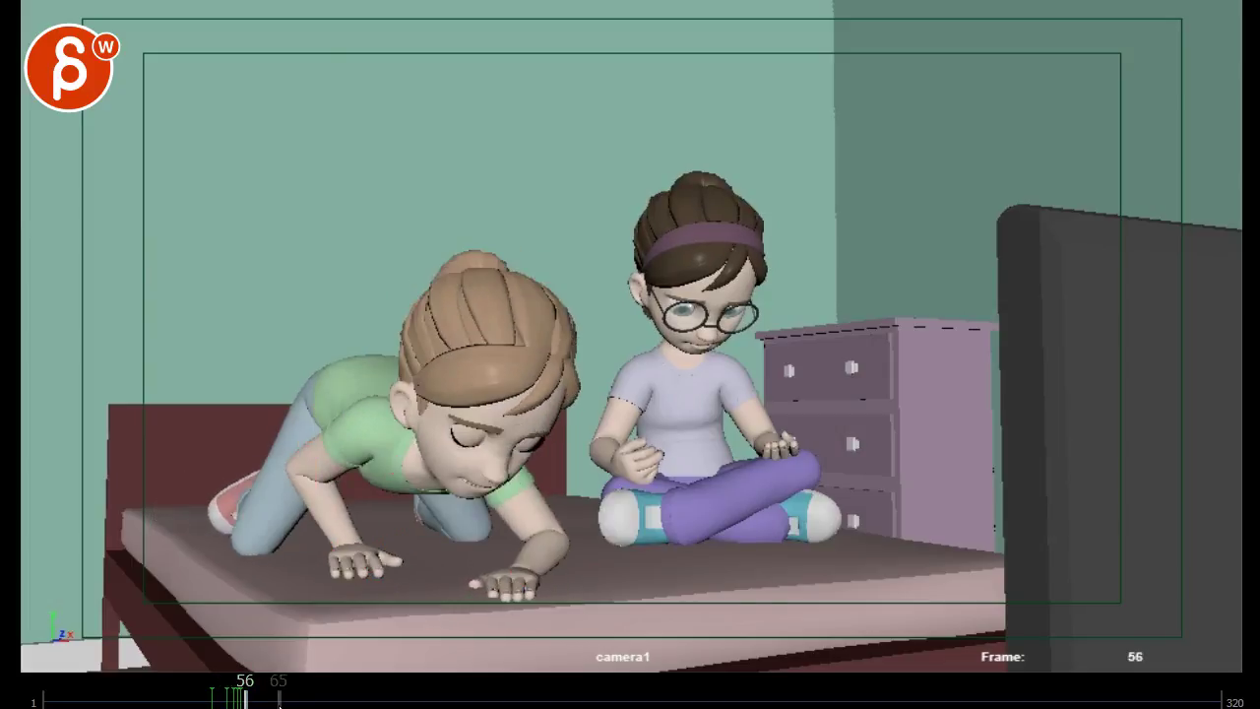
pyautogui.hotkey('alt', ',')
pyautogui.hotkey('alt', ',')
pyautogui.hotkey('alt', ',')
pyautogui.hotkey('alt', ',')
pyautogui.hotkey('alt', '.')
pyautogui.hotkey('alt', '.')
pyautogui.hotkey('alt', ',')
pyautogui.hotkey('alt', ',')
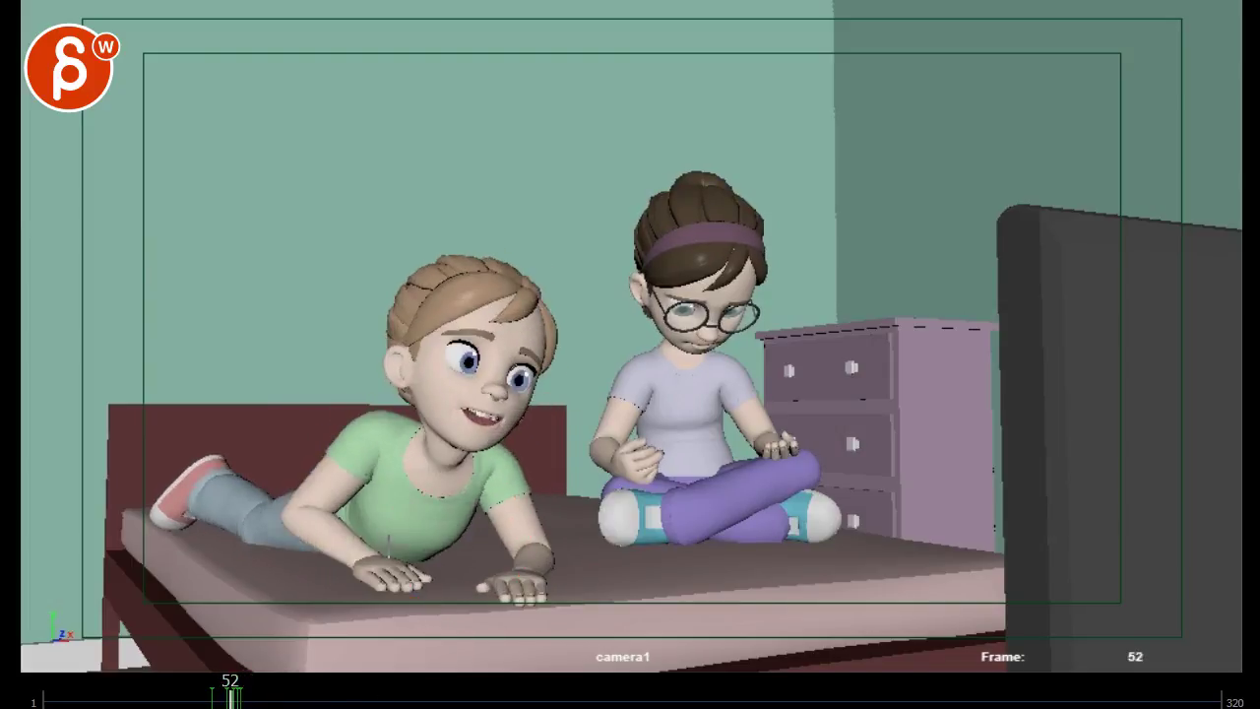
# - Scribble red over the blonde girl's second hand at frame 53 and draw a stroke from it up her arm
pyautogui.hotkey('alt', '.')
pyautogui.hotkey('alt', '.')
pyautogui.hotkey('alt', ',')
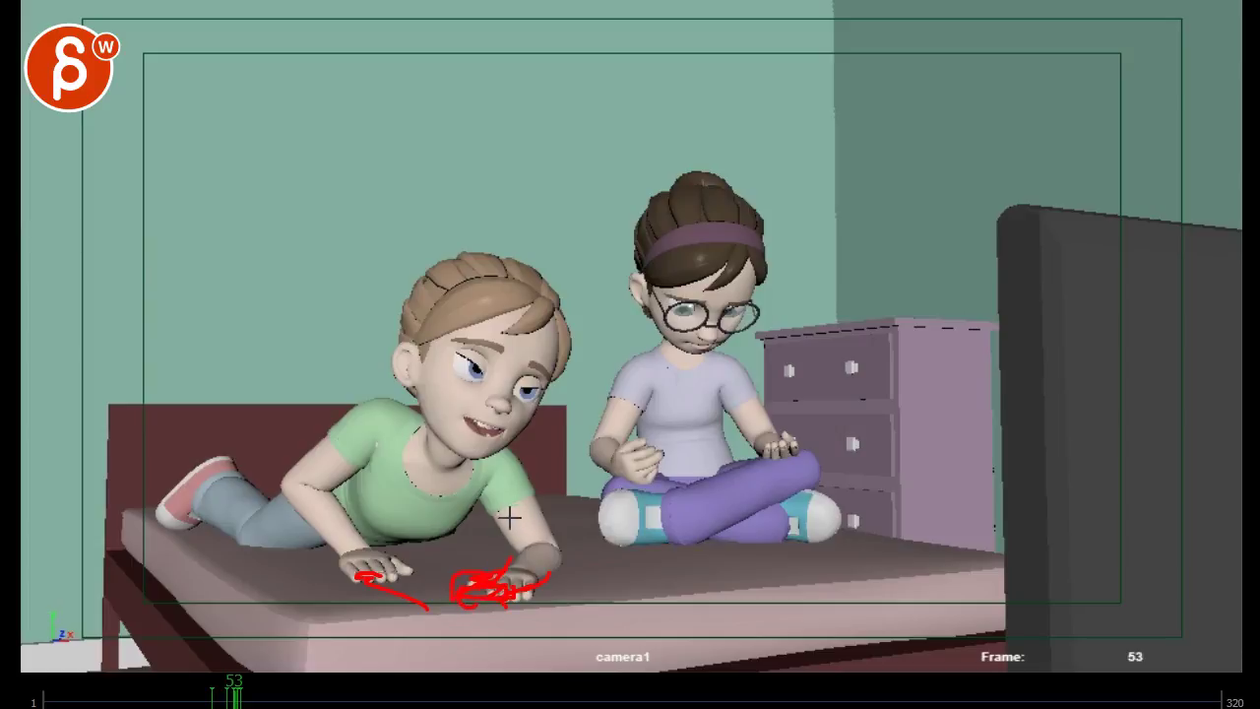
pyautogui.moveTo(507, 553)
pyautogui.mouseDown()
pyautogui.moveTo(514, 470)
pyautogui.moveTo(508, 485)
pyautogui.mouseUp()
# - Clear the notes, mark the blonde girl's neck and chest position in red at frames 54 and 55, and draw an upward arrow at frame 52
pyautogui.moveTo(235, 695)
pyautogui.mouseDown()
pyautogui.moveTo(224, 697)
pyautogui.moveTo(253, 701)
pyautogui.moveTo(219, 699)
pyautogui.moveTo(327, 699)
pyautogui.mouseUp()
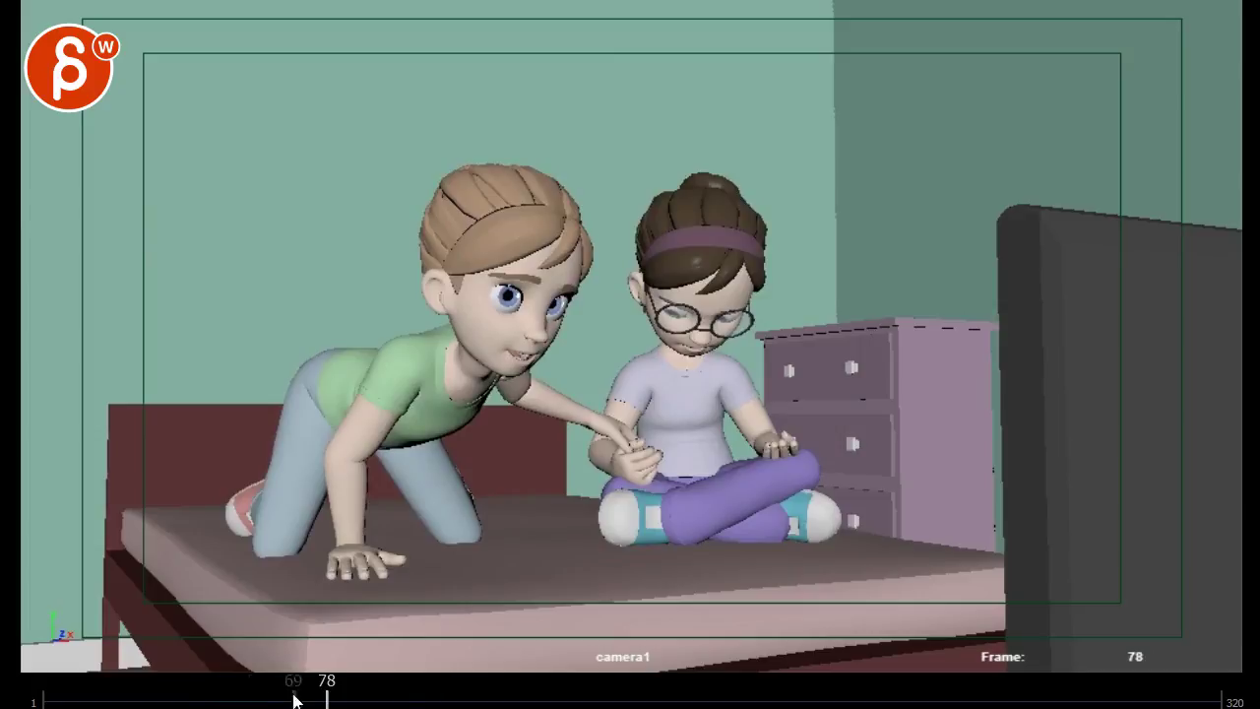
pyautogui.moveTo(295, 699); pyautogui.dragTo(239, 697)
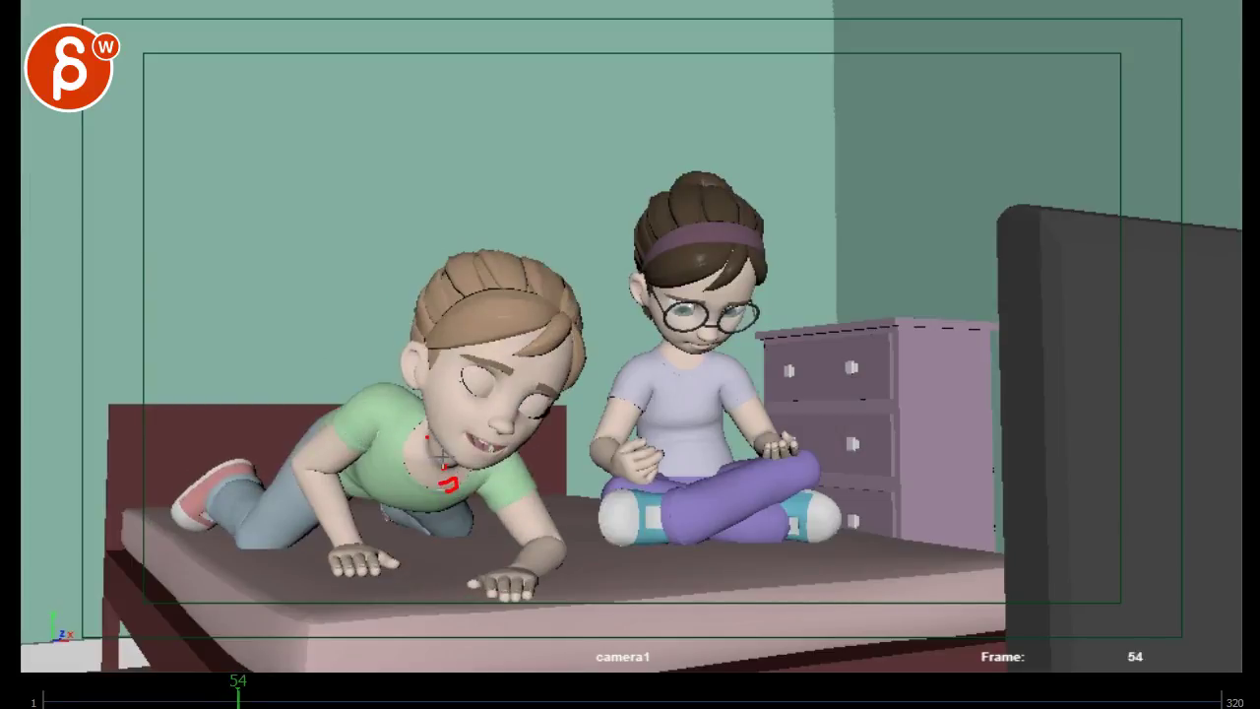
pyautogui.press('Right')
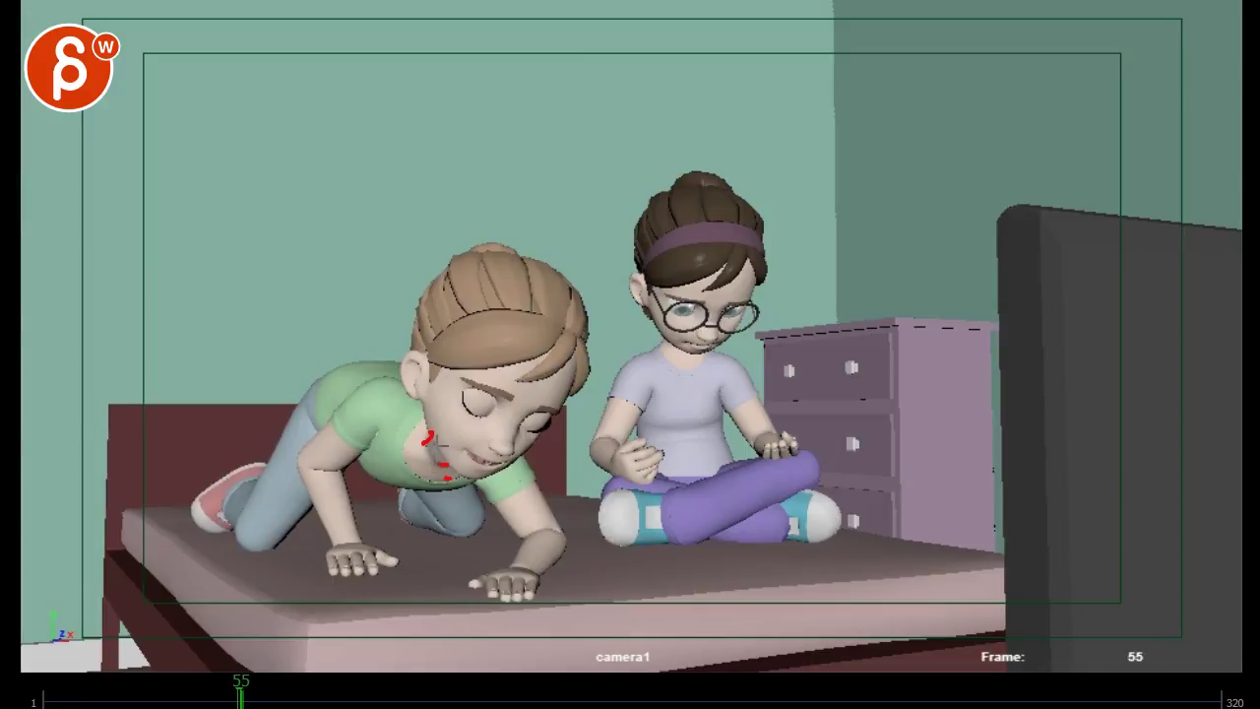
pyautogui.press('Left')
pyautogui.press('Left')
pyautogui.press('Left')
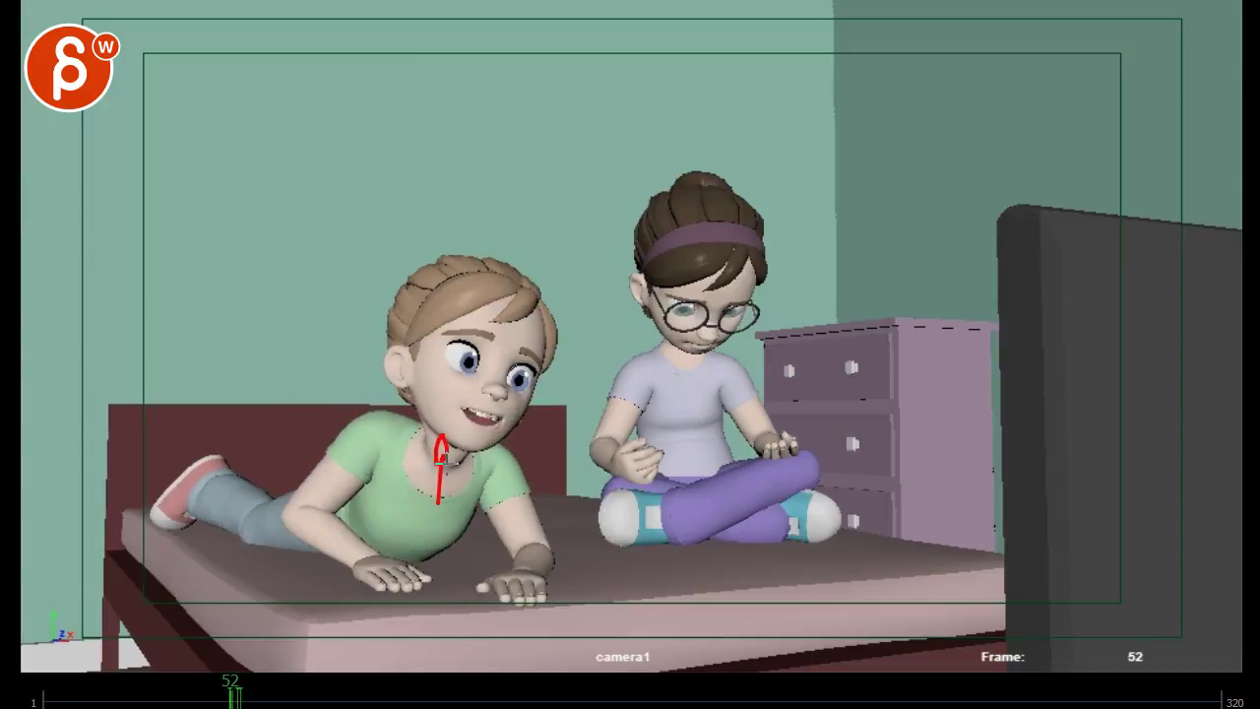
# - Replace the arrow with a red dot at the base of the blonde girl's neck at frame 52 and compare it with the neighbouring frames
pyautogui.hotkey('alt', '.')
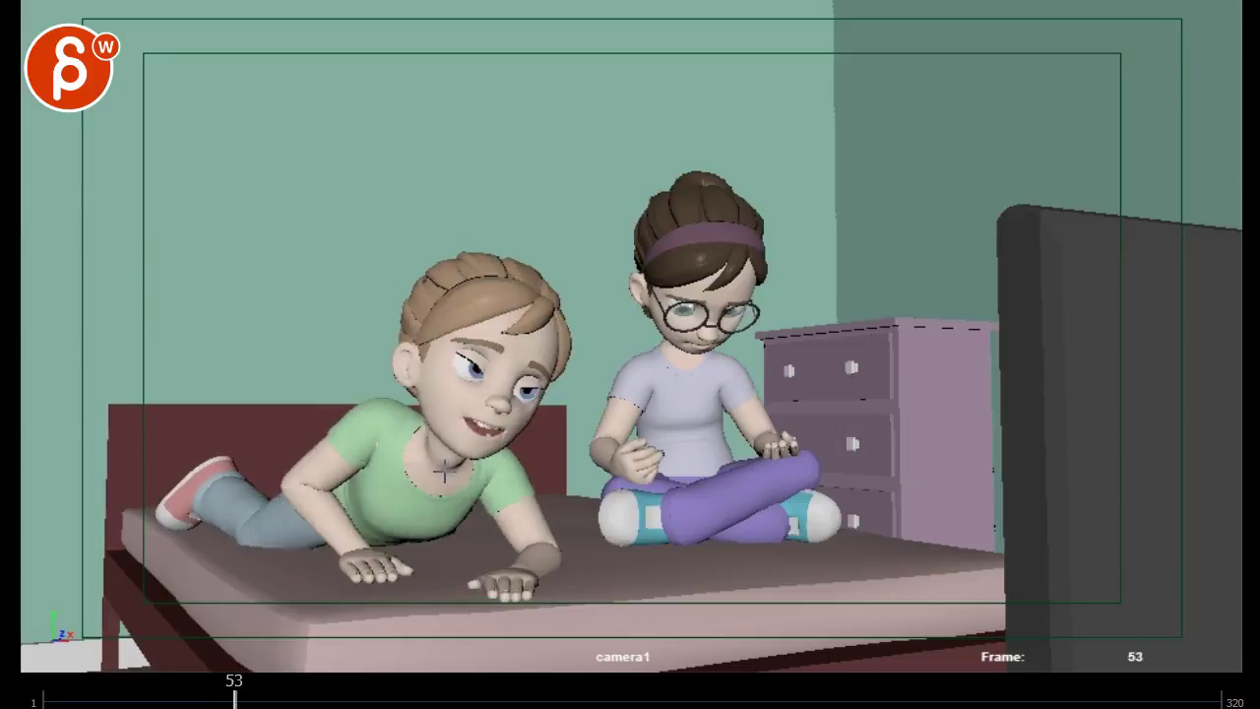
pyautogui.hotkey('alt', '.')
pyautogui.hotkey('alt', ',')
pyautogui.hotkey('alt', ',')
pyautogui.hotkey('alt', '.')
pyautogui.hotkey('alt', '.')
pyautogui.hotkey('alt', ',')
pyautogui.hotkey('alt', ',')
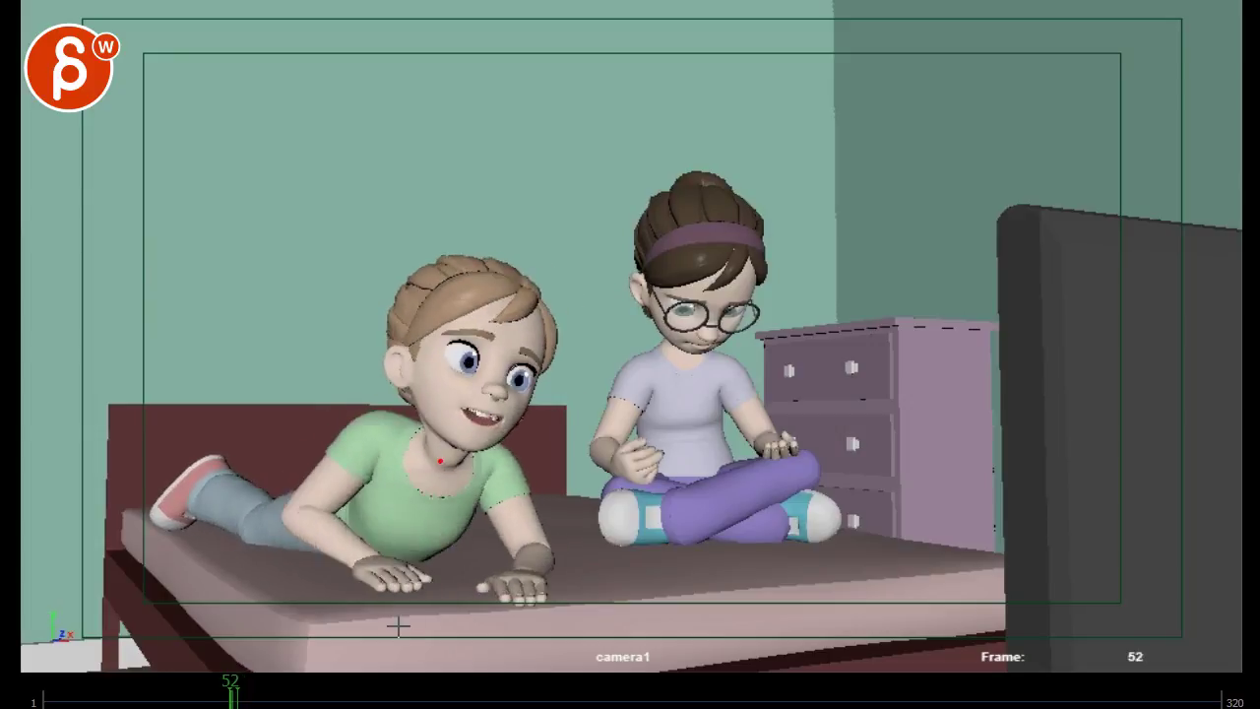
# - Step from frame 49 to frame 56 to follow the path of the blonde girl's chest during the push-up
pyautogui.hotkey('alt', ',')
pyautogui.hotkey('alt', ',')
pyautogui.hotkey('alt', ',')
pyautogui.press('Right')
pyautogui.press('Right')
pyautogui.press('Right')
pyautogui.press('Right')
pyautogui.press('Right')
pyautogui.press('Right')
pyautogui.press('Right')
pyautogui.press('Right')
pyautogui.press('Right')
pyautogui.press('Right')
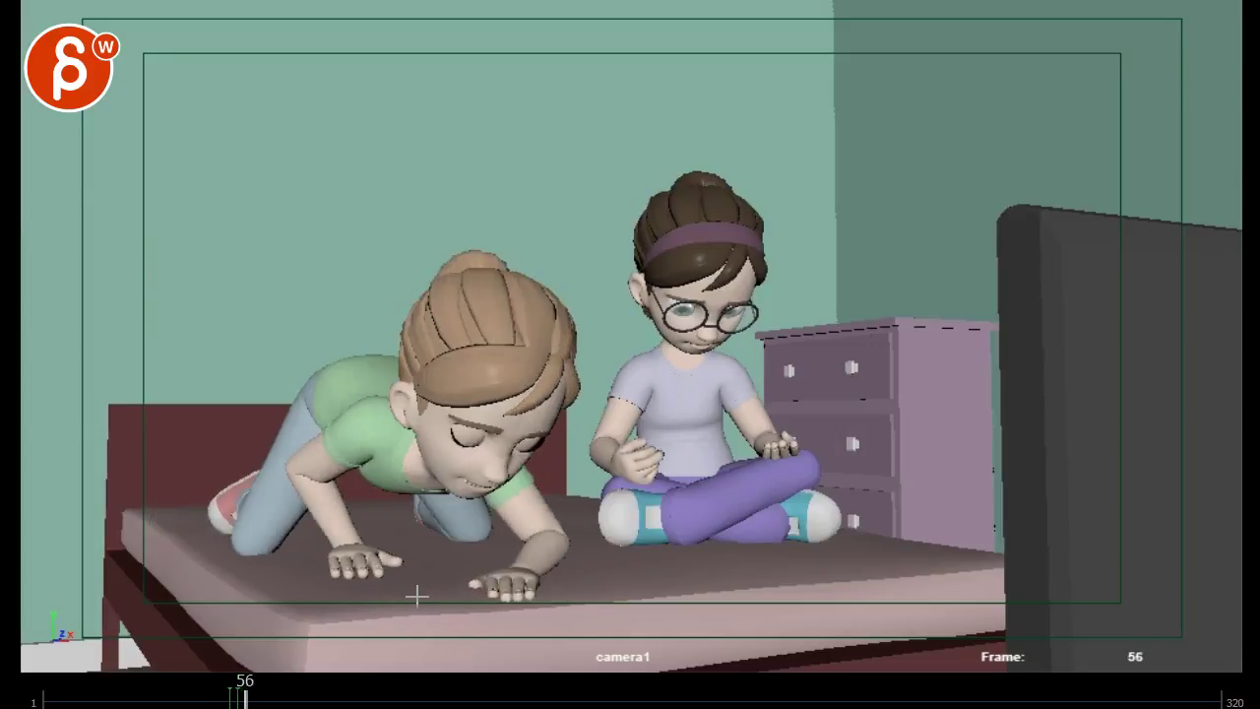
# - Advance to frame 65 and return to about frame 60 to examine the blonde girl's head dip before she reaches out
pyautogui.hotkey('alt', '.')
pyautogui.hotkey('alt', '.')
pyautogui.hotkey('alt', '.')
pyautogui.hotkey('alt', '.')
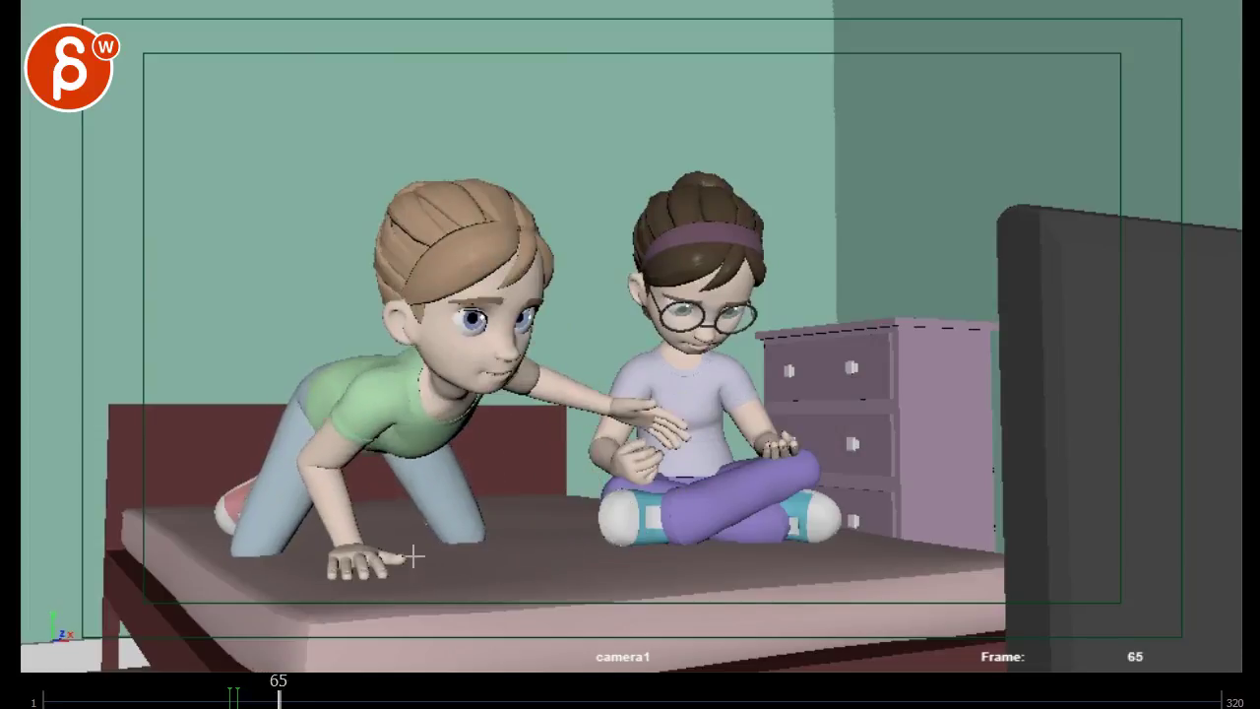
pyautogui.hotkey('alt', '.')
pyautogui.press('Left')
pyautogui.press('Left')
pyautogui.press('Left')
pyautogui.moveTo(258, 699)
pyautogui.mouseDown()
pyautogui.moveTo(210, 705)
pyautogui.moveTo(319, 701)
pyautogui.moveTo(175, 701)
pyautogui.moveTo(315, 701)
pyautogui.moveTo(267, 701)
pyautogui.mouseUp()
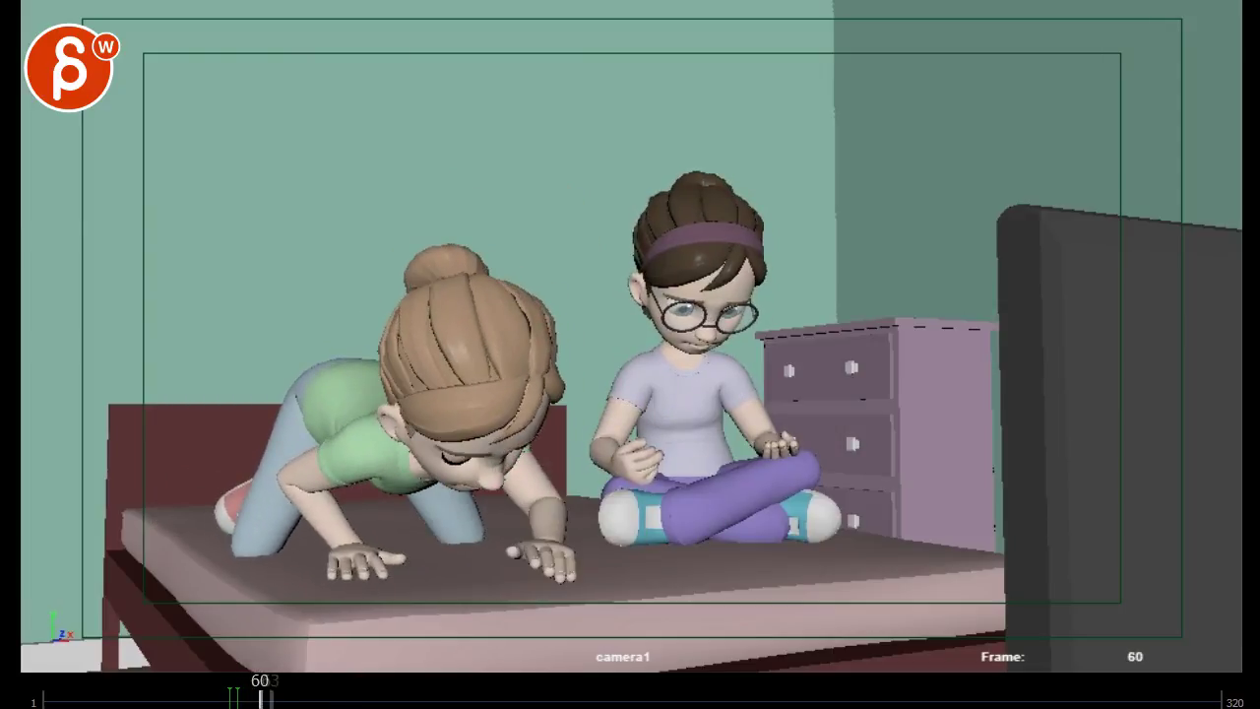
# - Play and scrub the move between frames 50 and 68 to examine the timing of the rise and the reach
pyautogui.press('space')
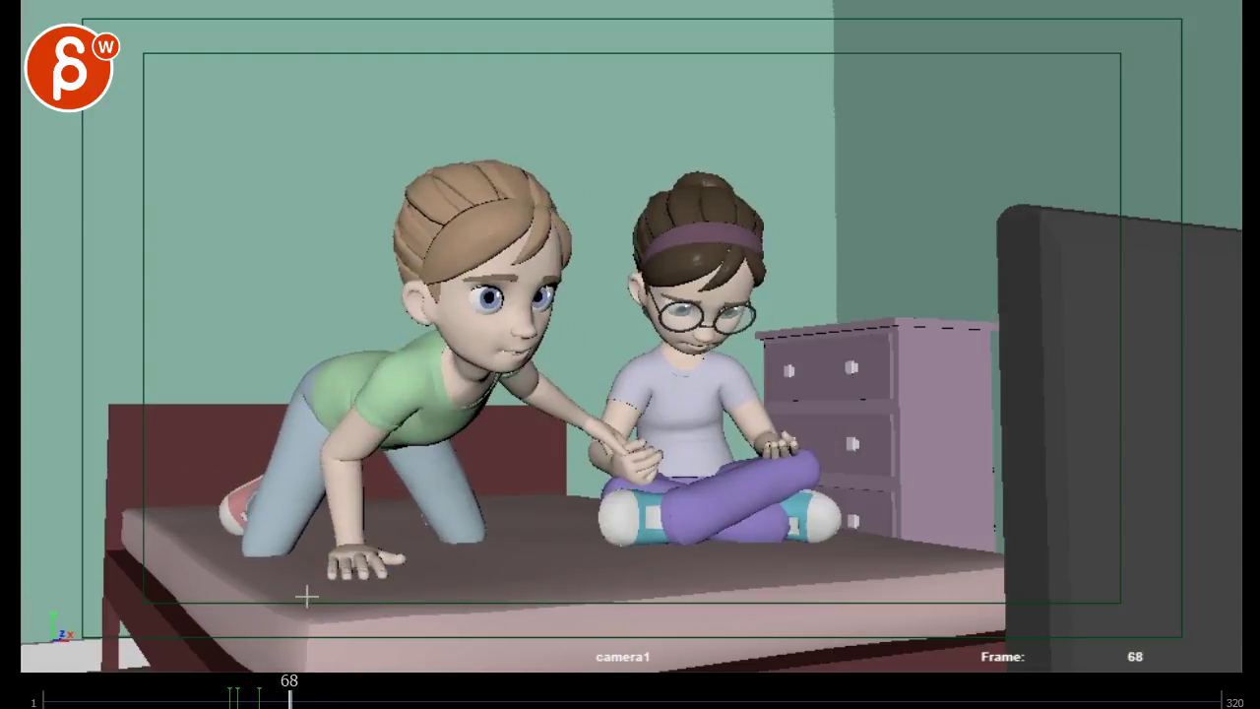
pyautogui.moveTo(267, 697); pyautogui.dragTo(226, 700)
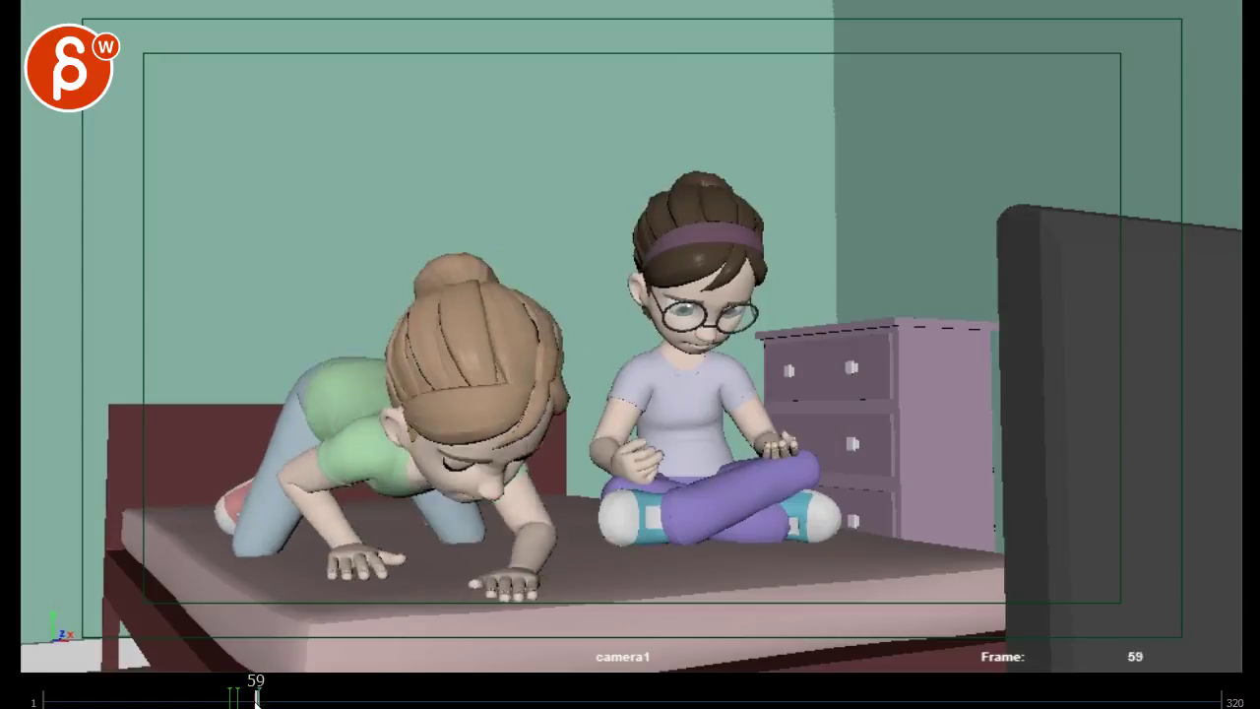
pyautogui.moveTo(256, 700); pyautogui.dragTo(221, 701)
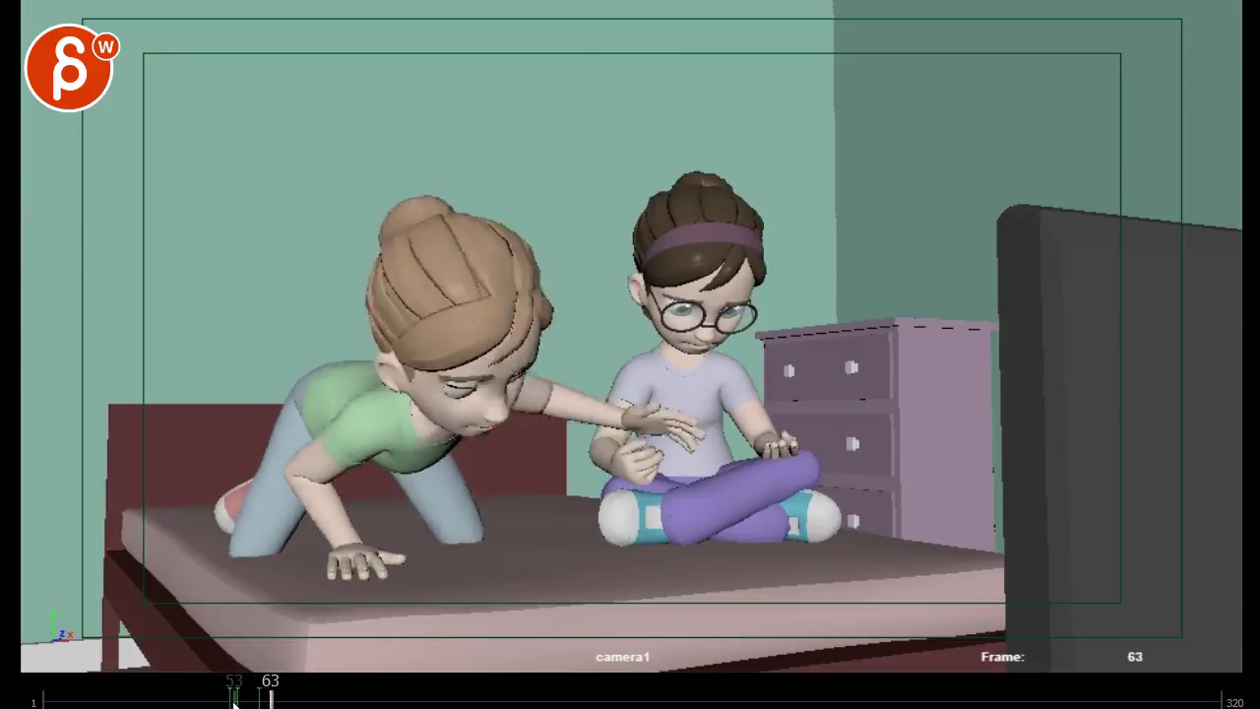
pyautogui.moveTo(295, 701); pyautogui.dragTo(246, 702)
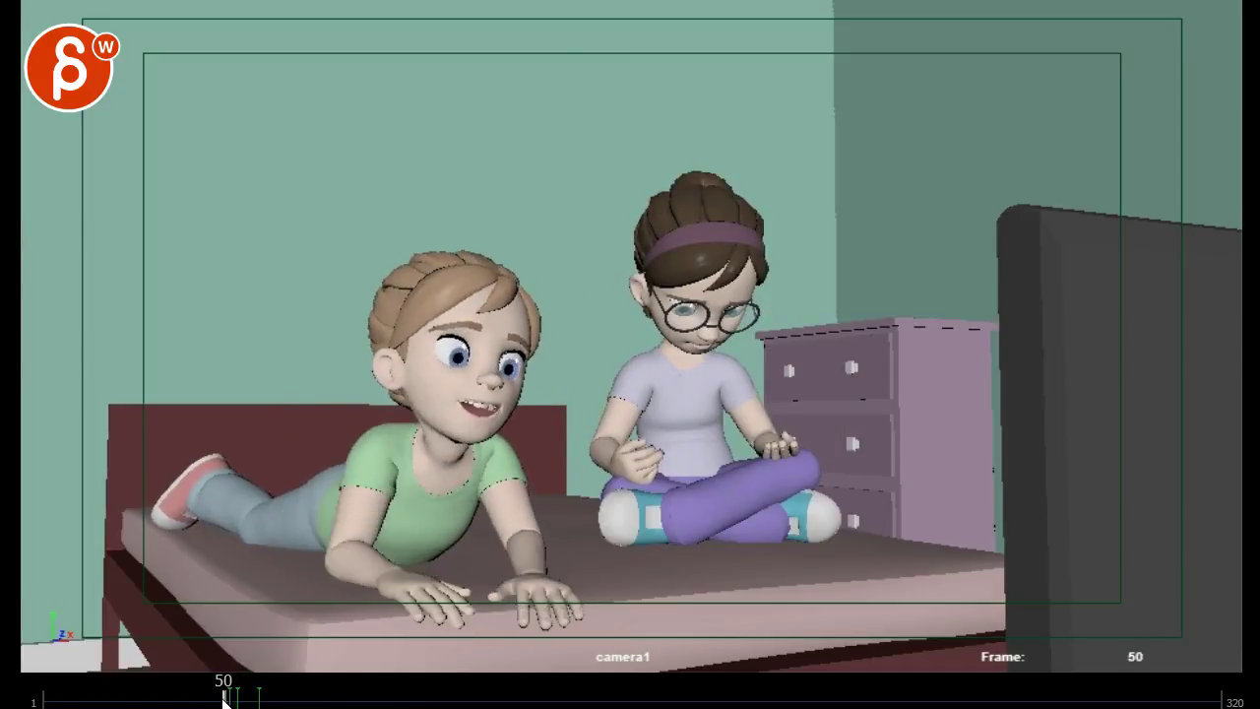
pyautogui.moveTo(224, 699)
pyautogui.mouseDown()
pyautogui.moveTo(294, 699)
pyautogui.moveTo(246, 697)
pyautogui.mouseUp()
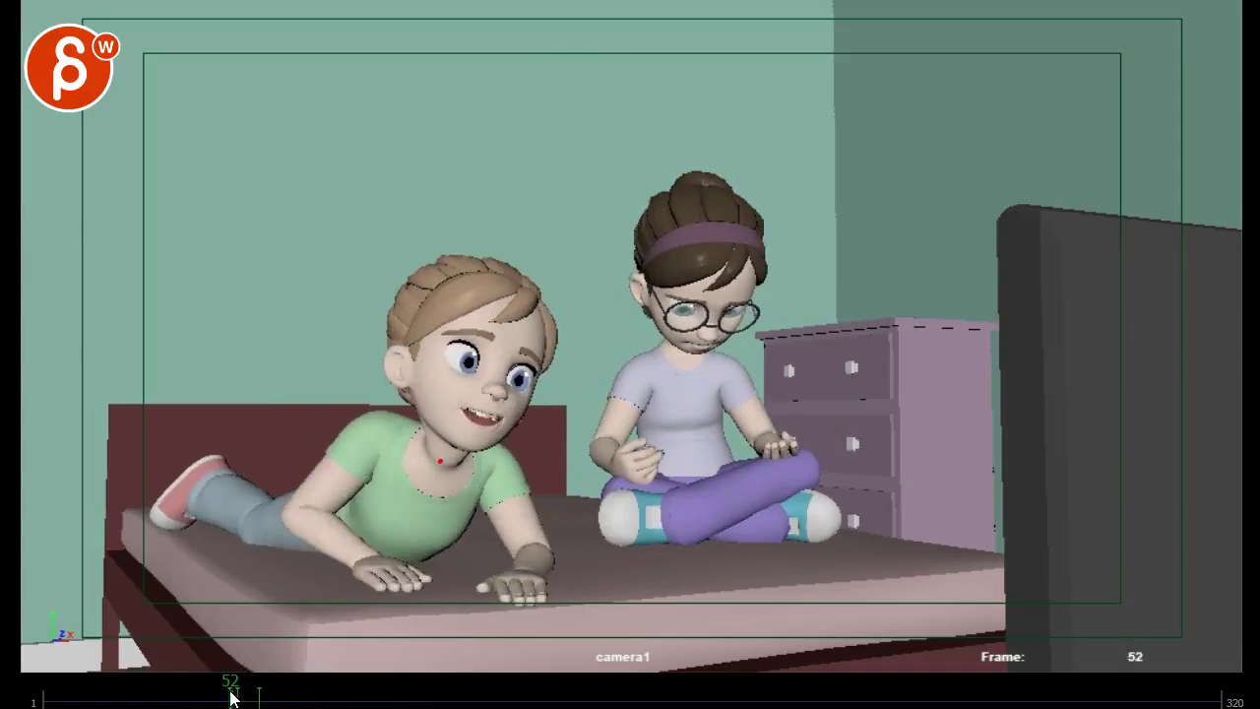
# - Step from frame 49 to frame 54 to examine how the blonde girl's hands slide back across the bed
pyautogui.press('Right')
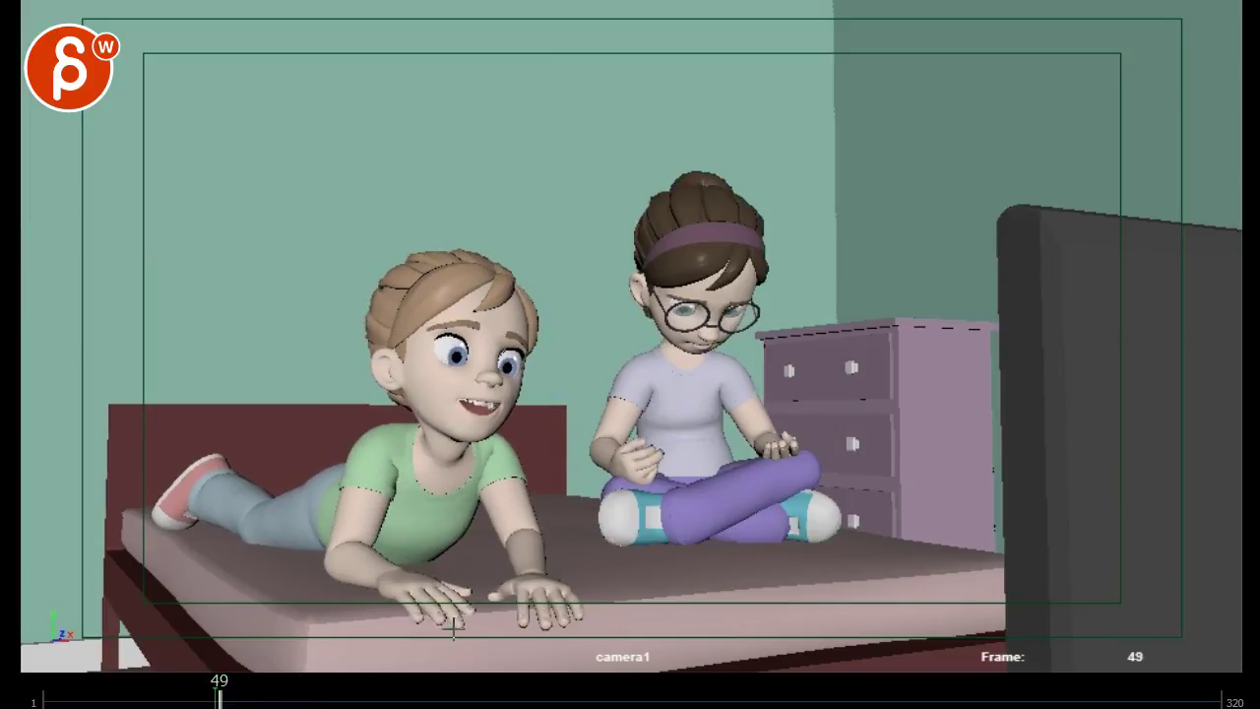
pyautogui.press('Right')
pyautogui.press('Left')
pyautogui.press('Right')
pyautogui.press('Right')
pyautogui.press('Right')
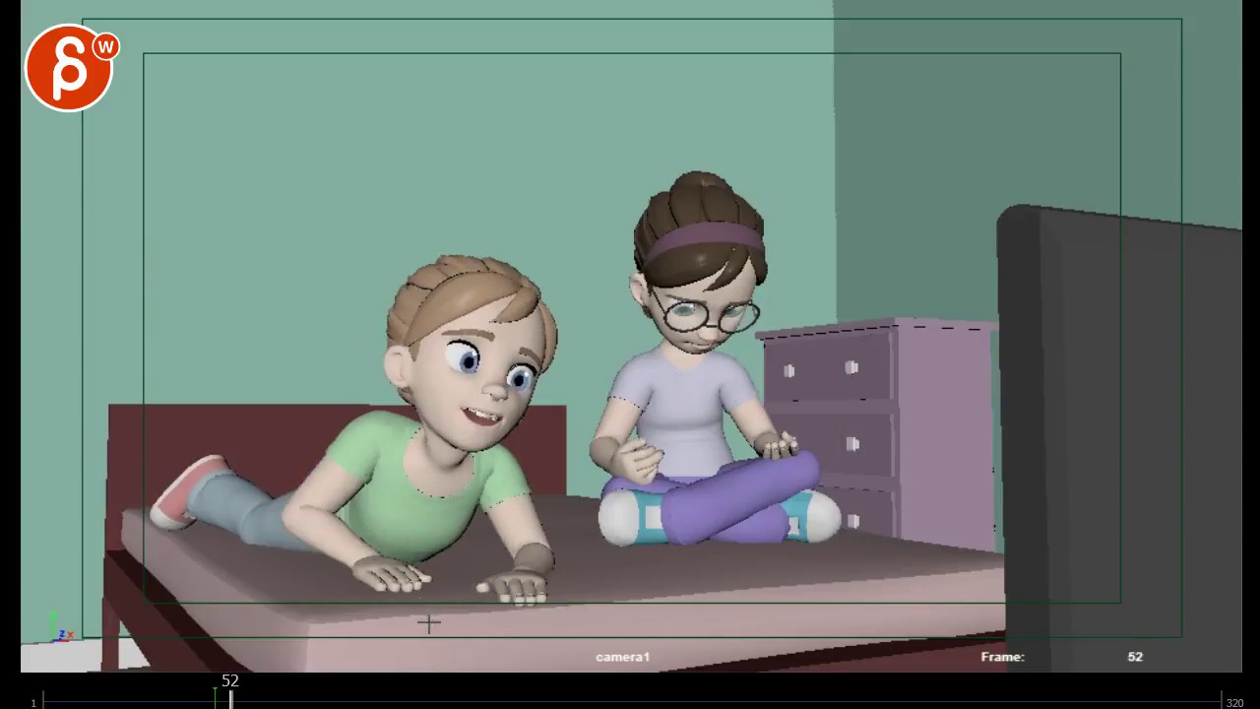
pyautogui.hotkey('alt', ',')
pyautogui.hotkey('alt', ',')
pyautogui.hotkey('alt', '.')
pyautogui.hotkey('alt', '.')
pyautogui.hotkey('alt', '.')
pyautogui.hotkey('alt', '.')
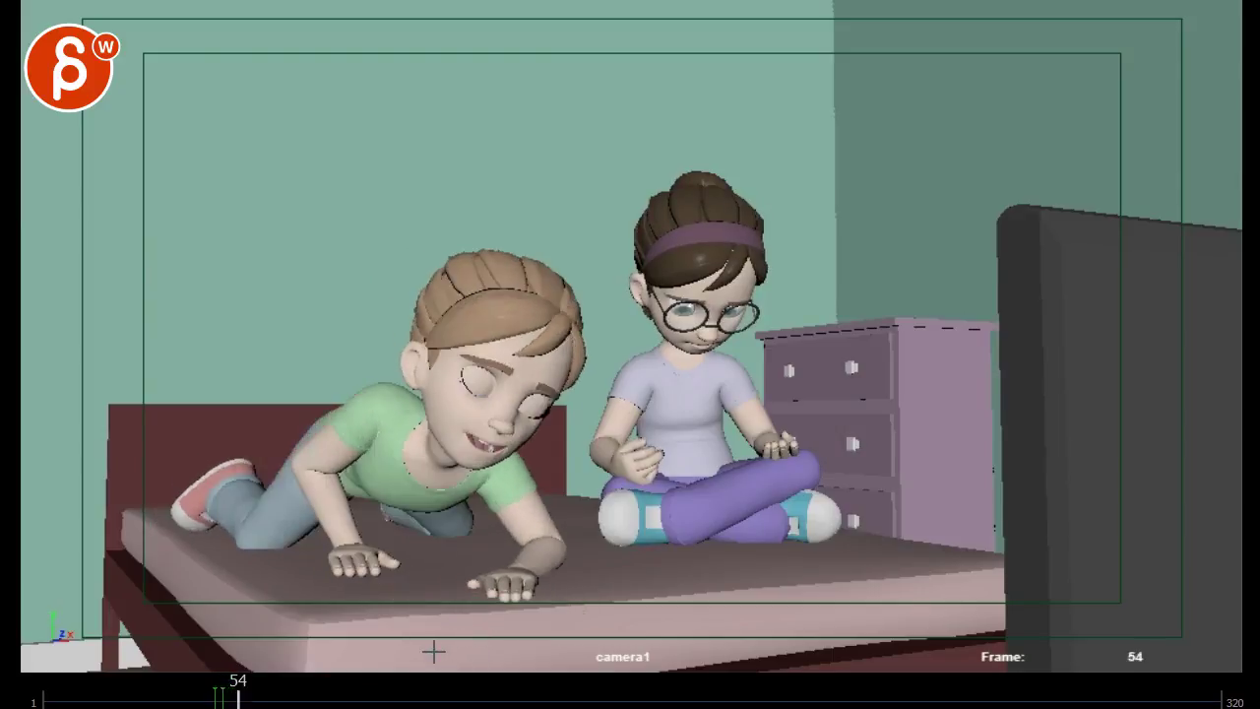
# - Step back and forth between frames 49 and 55 to compare the blonde girl's hand and chest positions
pyautogui.hotkey('alt', '.')
pyautogui.hotkey('alt', ',')
pyautogui.hotkey('alt', ',')
pyautogui.hotkey('alt', ',')
pyautogui.hotkey('alt', ',')
pyautogui.hotkey('alt', '.')
pyautogui.hotkey('alt', '.')
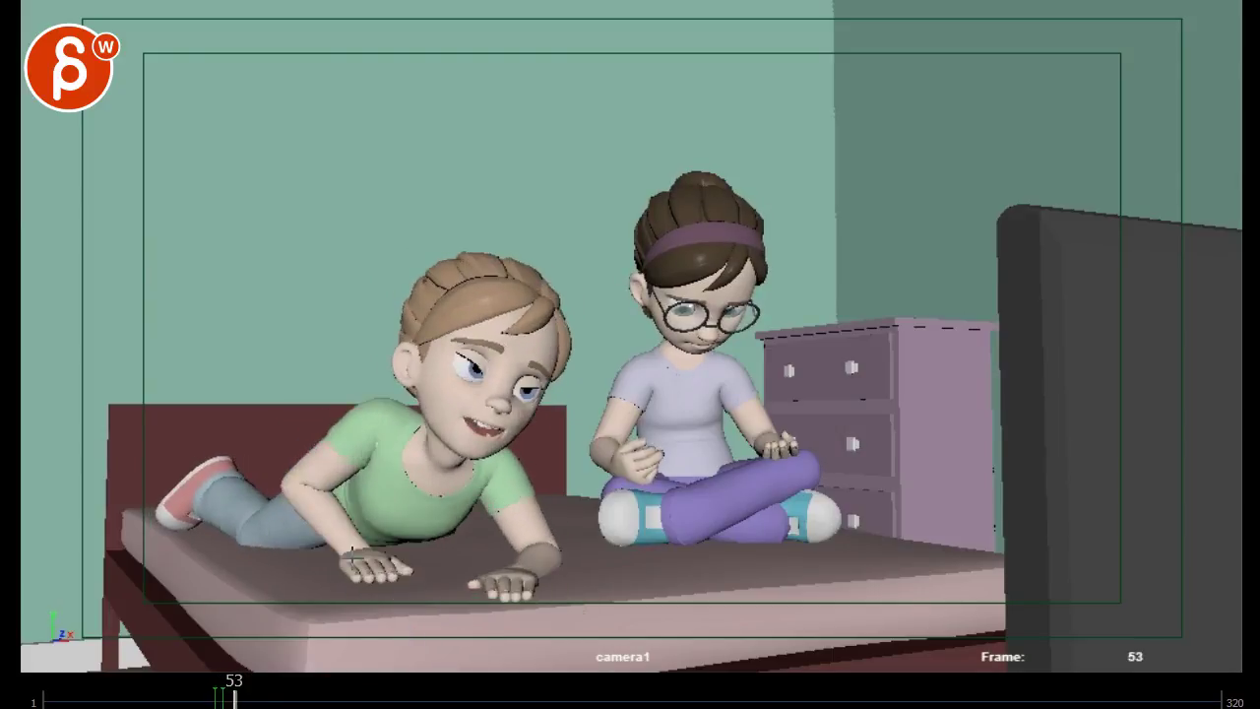
pyautogui.hotkey('alt', ',')
pyautogui.hotkey('alt', '.')
pyautogui.hotkey('alt', ',')
pyautogui.hotkey('alt', ',')
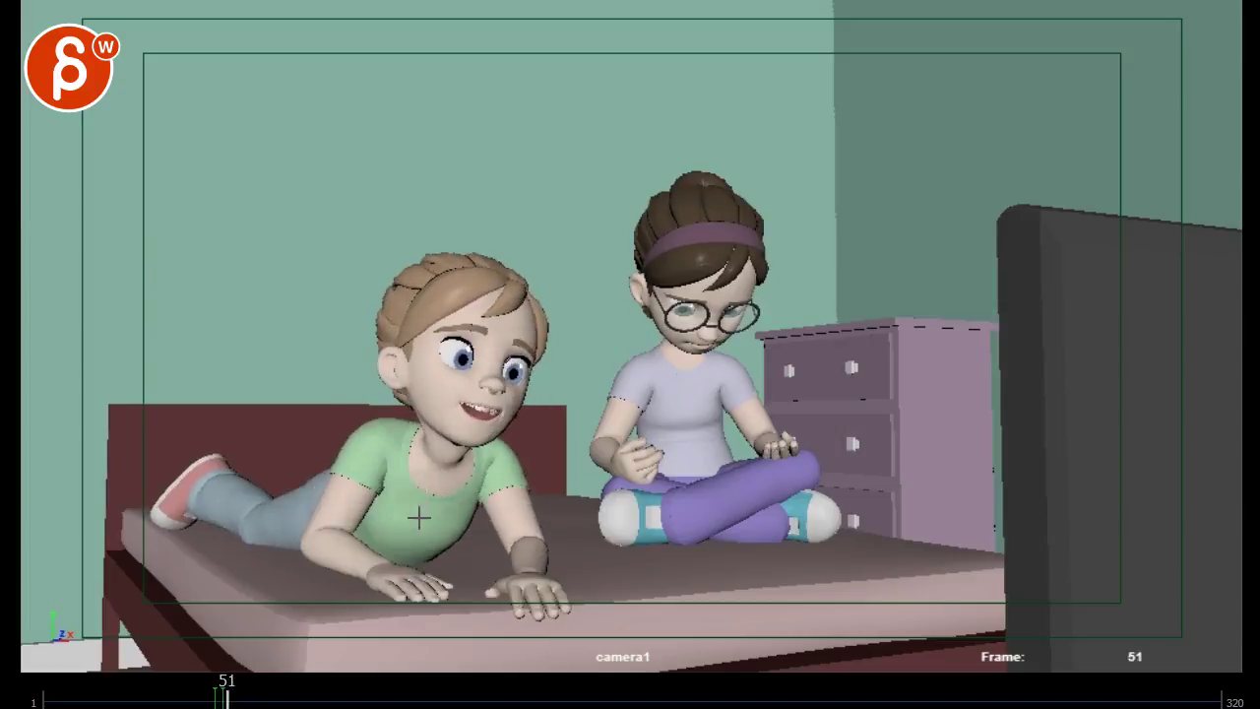
pyautogui.hotkey('alt', ',')
pyautogui.hotkey('alt', ',')
pyautogui.hotkey('alt', '.')
pyautogui.hotkey('alt', '.')
pyautogui.hotkey('alt', '.')
pyautogui.hotkey('alt', '.')
pyautogui.hotkey('alt', '.')
pyautogui.hotkey('alt', '.')
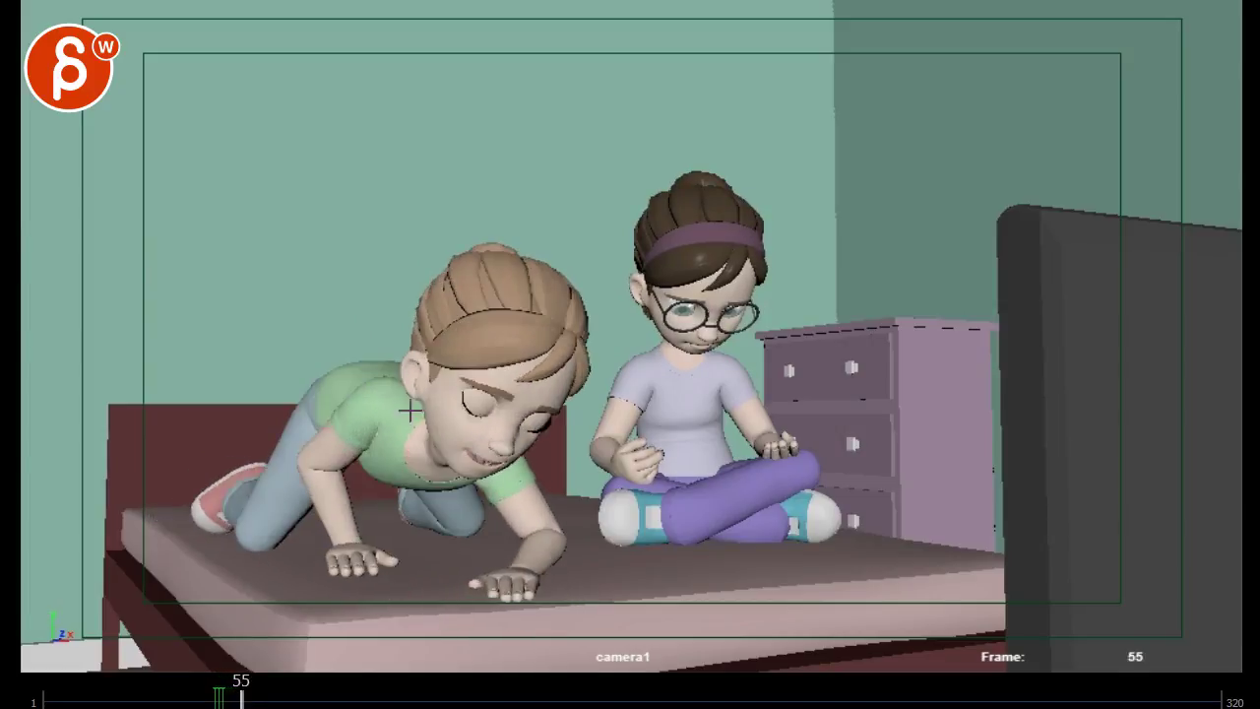
# - Step between frames 50 and 57 to examine the spacing of the blonde girl's body lift and head drop
pyautogui.hotkey('alt', ',')
pyautogui.hotkey('alt', ',')
pyautogui.hotkey('alt', ',')
pyautogui.hotkey('alt', '.')
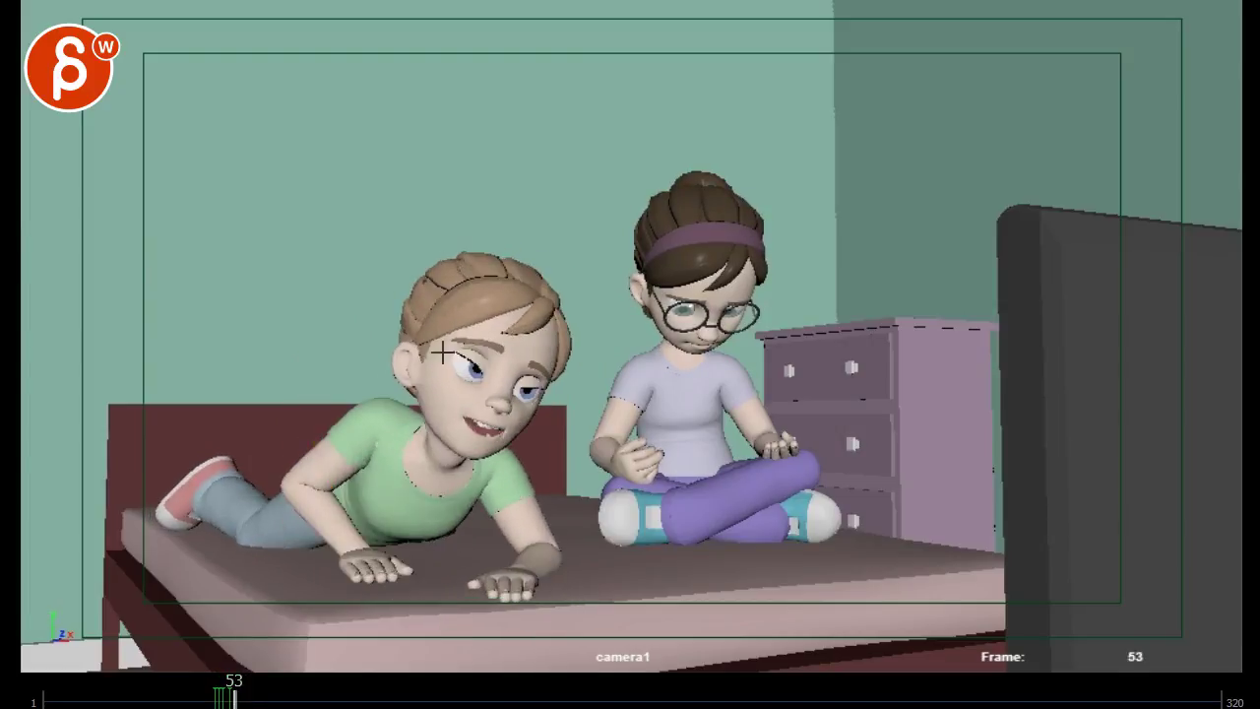
pyautogui.hotkey('alt', '.')
pyautogui.hotkey('alt', '.')
pyautogui.hotkey('alt', '.')
pyautogui.hotkey('alt', '.')
pyautogui.hotkey('alt', ',')
pyautogui.hotkey('alt', ',')
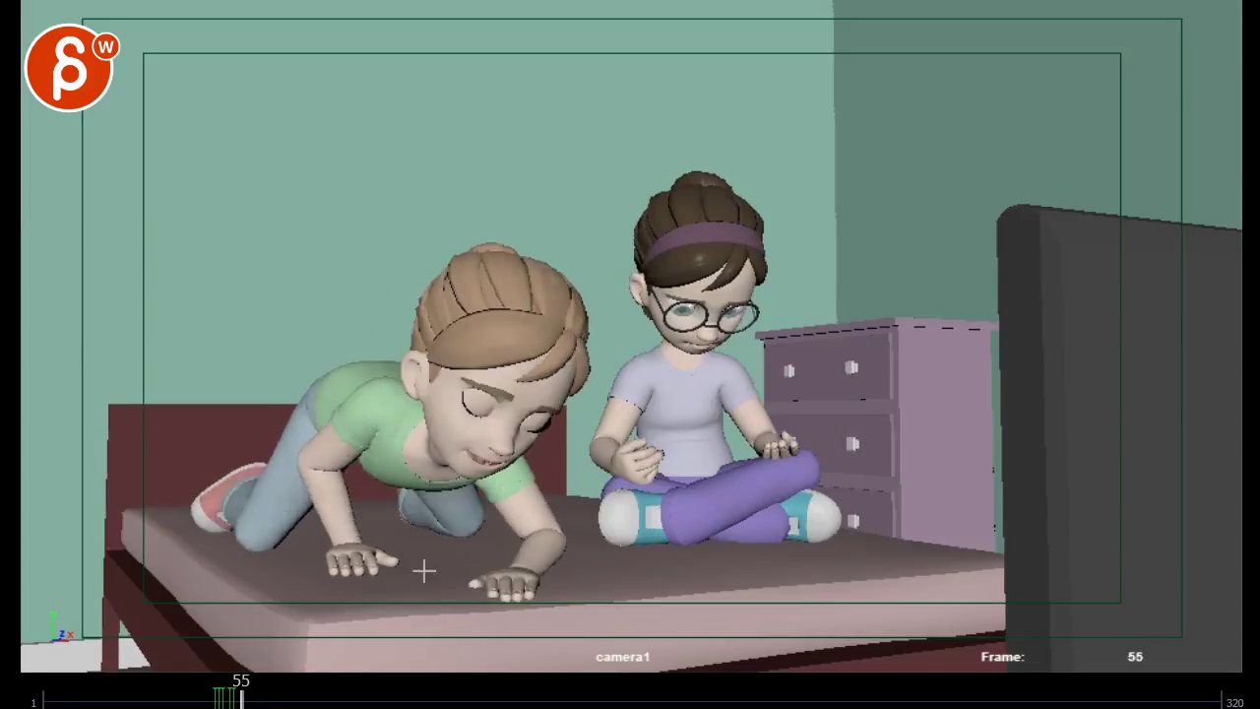
pyautogui.hotkey('alt', ',')
pyautogui.hotkey('alt', ',')
pyautogui.hotkey('alt', ',')
pyautogui.hotkey('alt', ',')
pyautogui.hotkey('alt', ',')
pyautogui.hotkey('alt', '.')
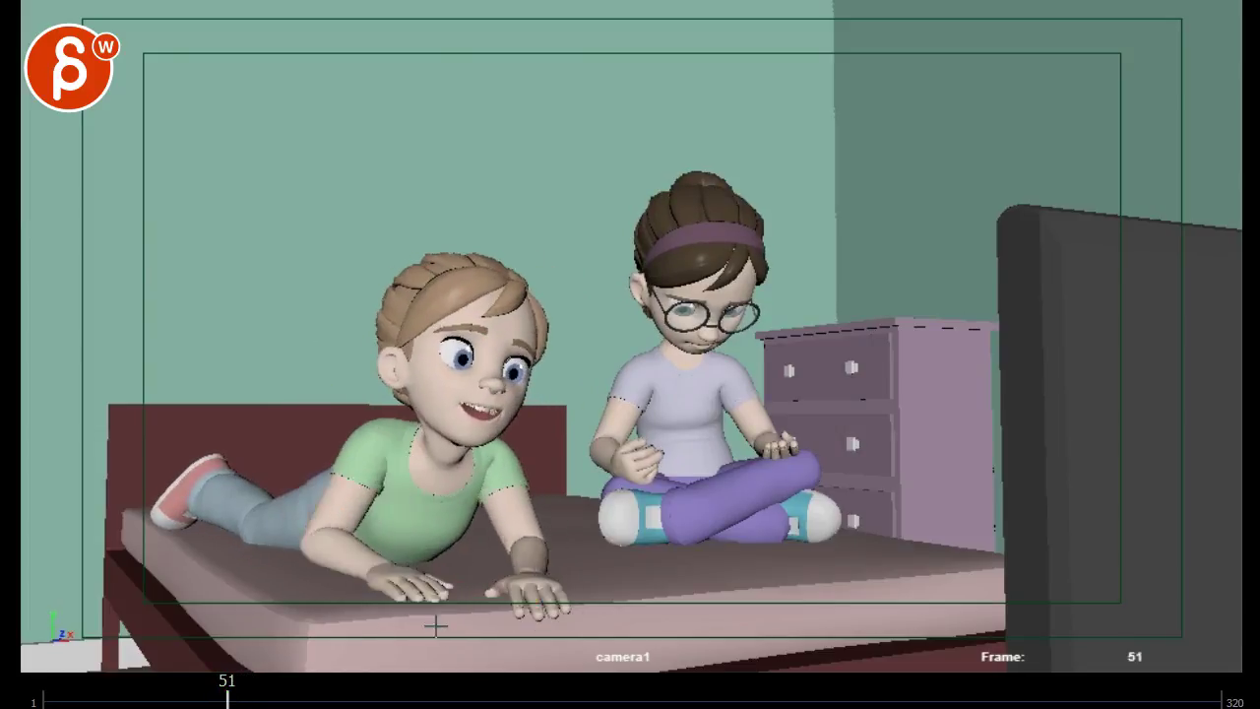
pyautogui.hotkey('alt', '.')
pyautogui.hotkey('alt', '.')
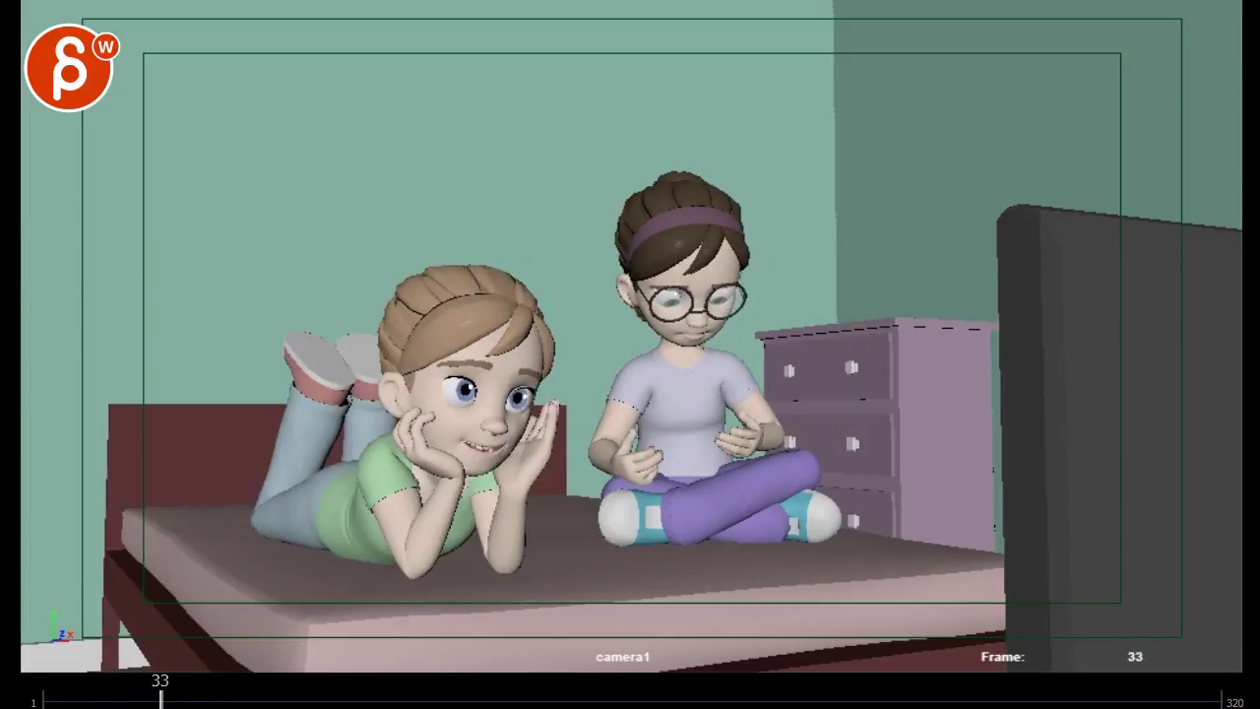
# - Replay the blonde girl's push-up from around frame 33 to frame 60 several times to judge its overall timing
pyautogui.hotkey('alt', 'v')
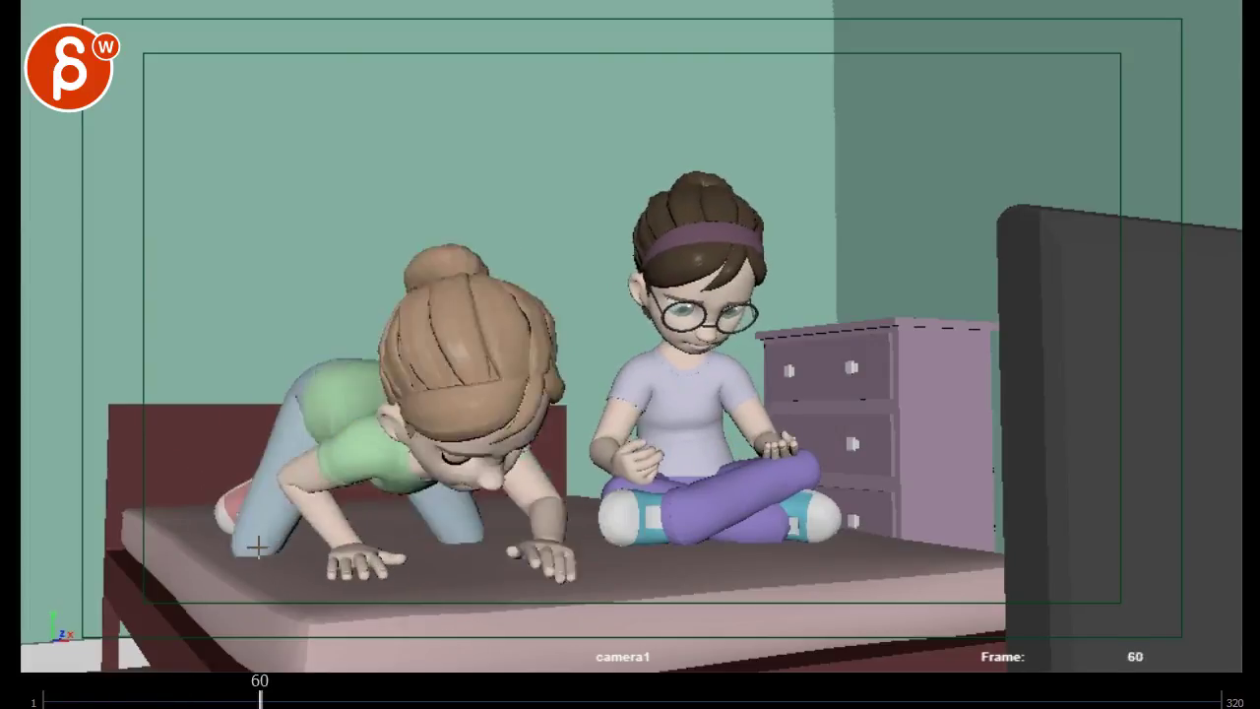
pyautogui.moveTo(352, 696); pyautogui.dragTo(174, 696)
pyautogui.hotkey('alt', 'v')
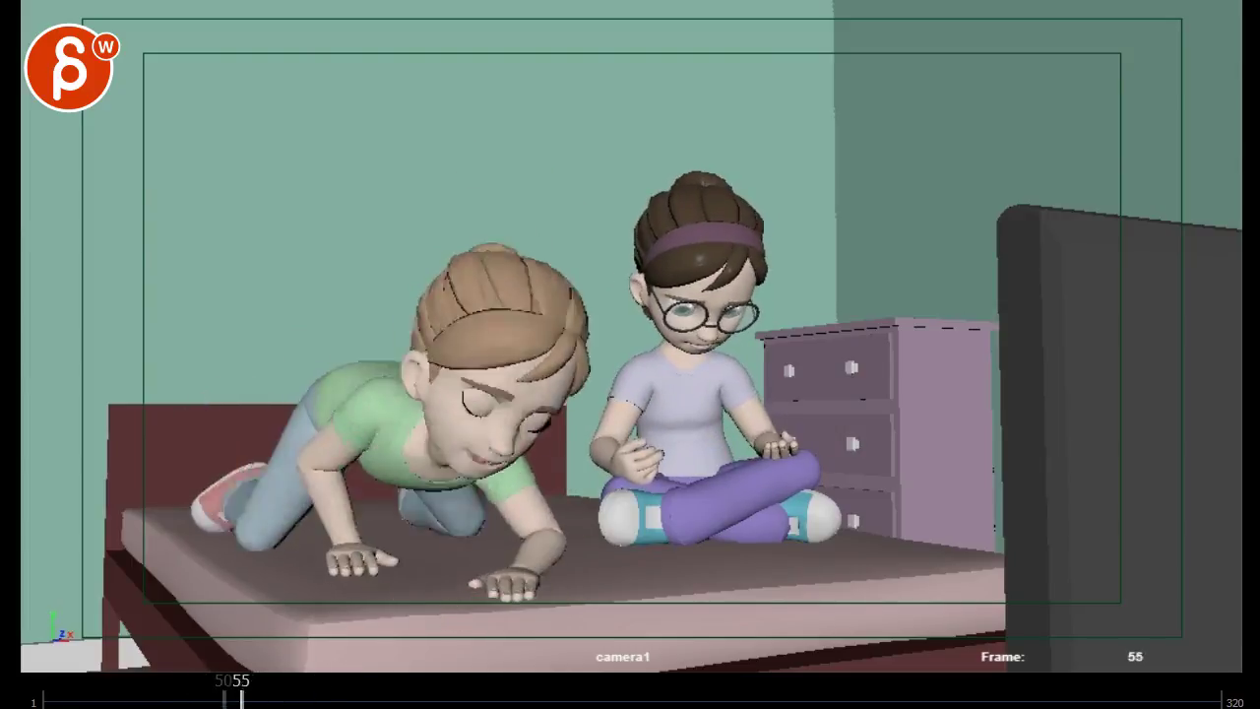
pyautogui.click(193, 697)
pyautogui.hotkey('alt', 'v')
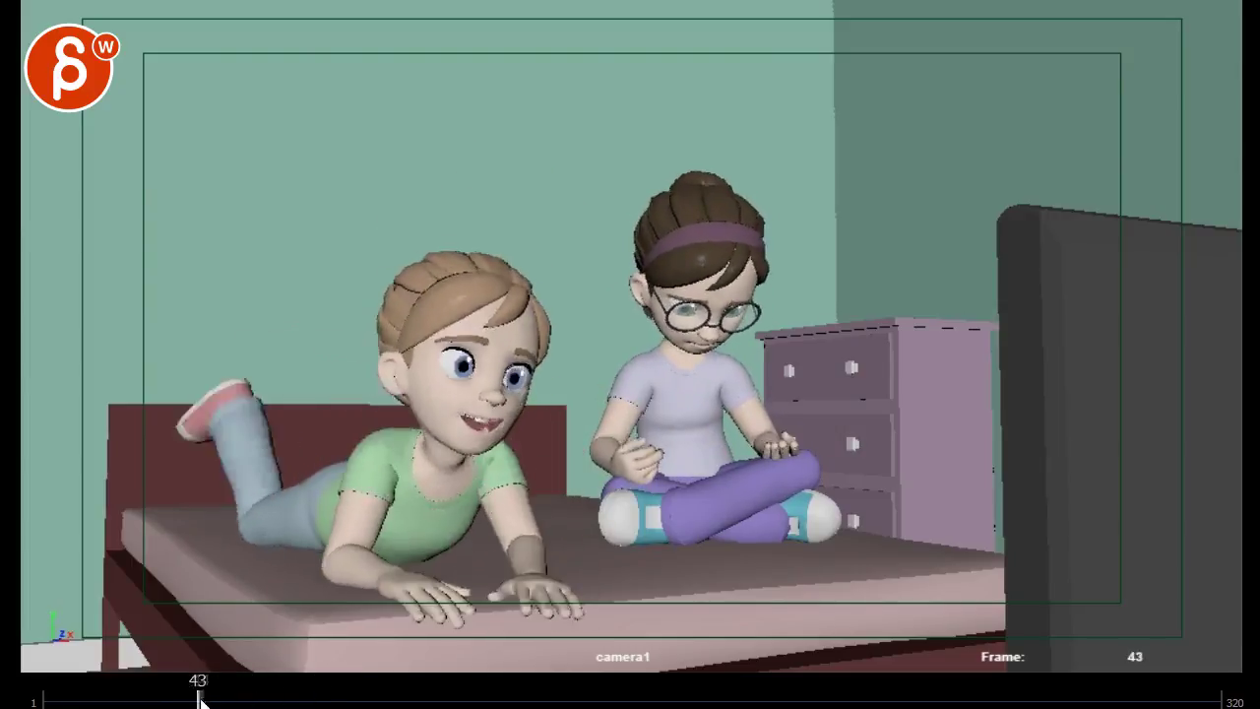
# - Outline the bend of the blonde girl's arms in red at frame 50, and move on to frame 53
pyautogui.moveTo(228, 697)
pyautogui.mouseDown()
pyautogui.moveTo(246, 698)
pyautogui.moveTo(223, 697)
pyautogui.mouseUp()
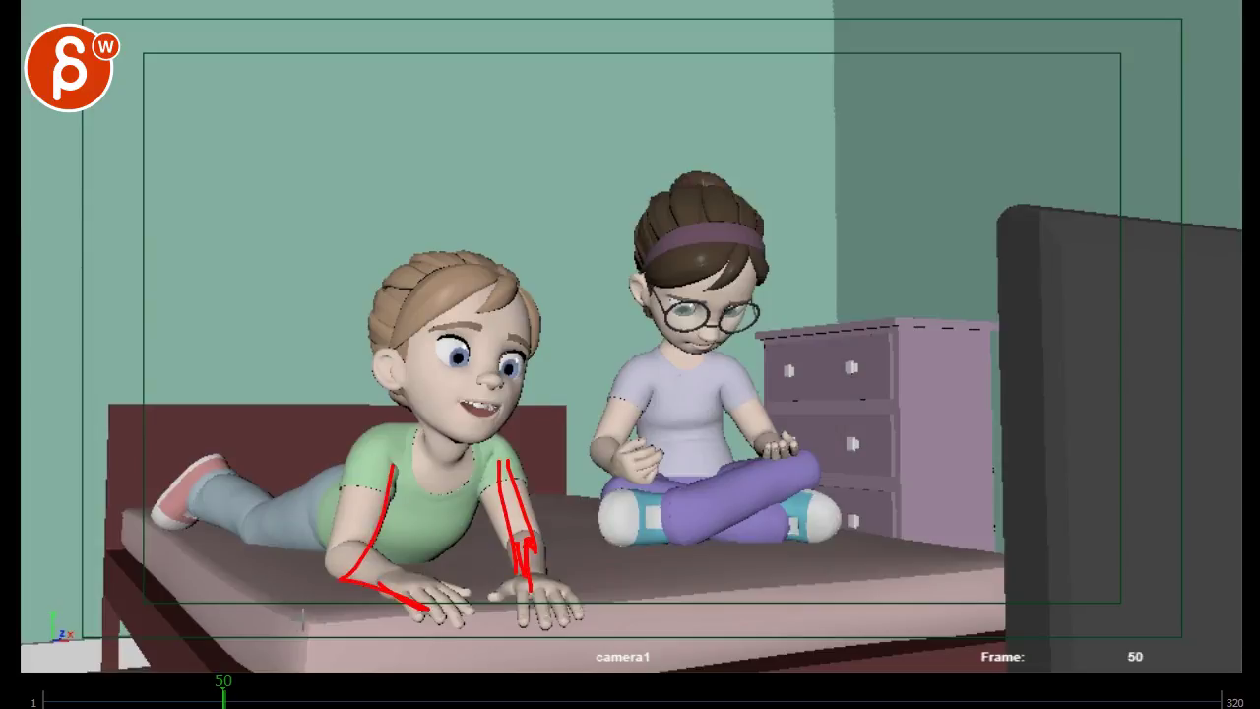
pyautogui.moveTo(223, 698); pyautogui.dragTo(234, 697)
# - Step back and forth between about frames 53 and 59 to examine the blonde girl's hip lift and head drop
pyautogui.press('Right')
pyautogui.press('Right')
pyautogui.press('Right')
pyautogui.press('Right')
pyautogui.press('Right')
pyautogui.press('Right')
pyautogui.press('Right')
pyautogui.press('Right')
pyautogui.press('Right')
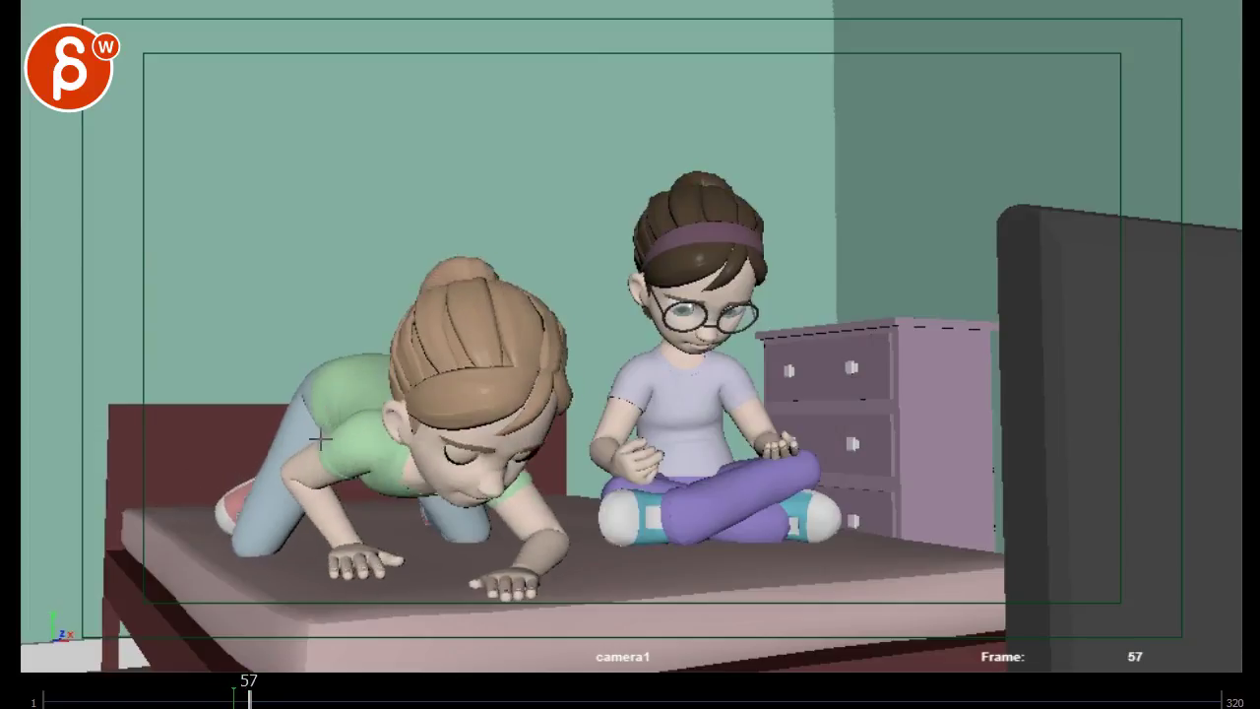
pyautogui.press('Right')
pyautogui.press('Left')
pyautogui.press('Left')
pyautogui.press('Left')
pyautogui.press('Left')
pyautogui.press('Left')
pyautogui.press('Left')
pyautogui.press('Left')
pyautogui.press('Left')
pyautogui.press('Left')
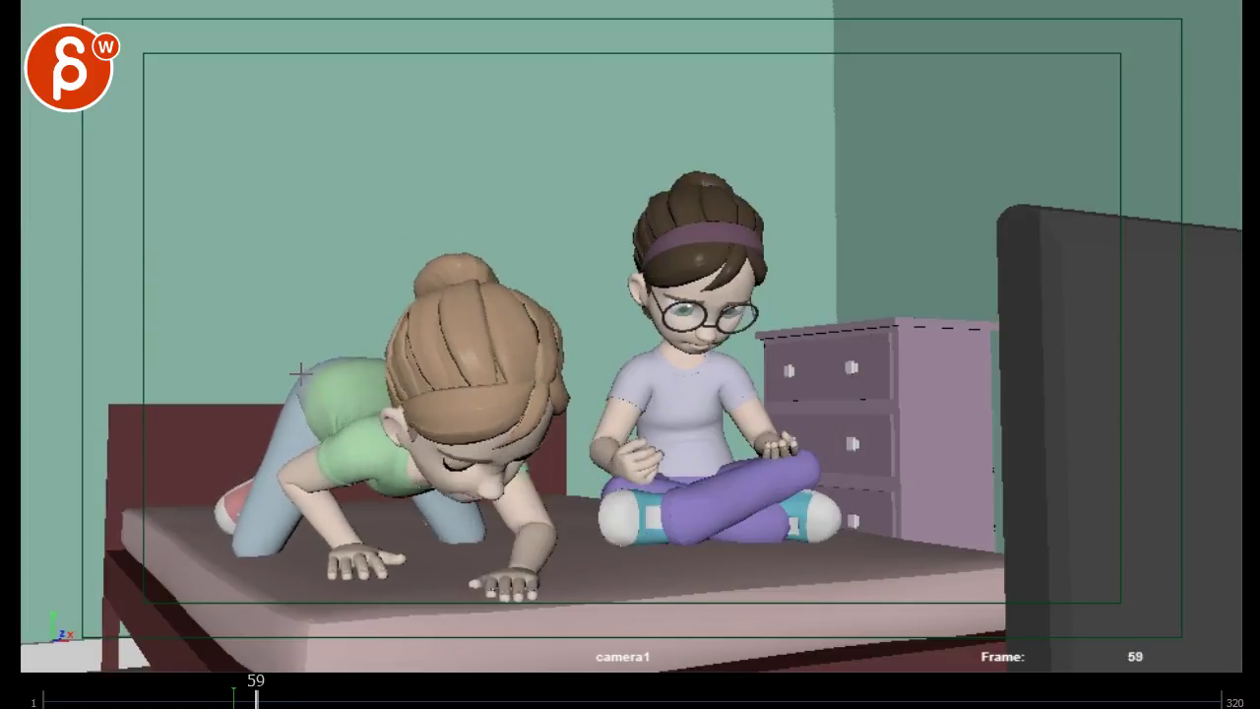
pyautogui.press('Left')
# - At frame 60, draw red notes on the blonde girl's lower back and an arc beside her far hand
pyautogui.press('Right')
pyautogui.press('Right')
pyautogui.press('Right')
pyautogui.press('Right')
pyautogui.press('Right')
pyautogui.press('Right')
pyautogui.press('Right')
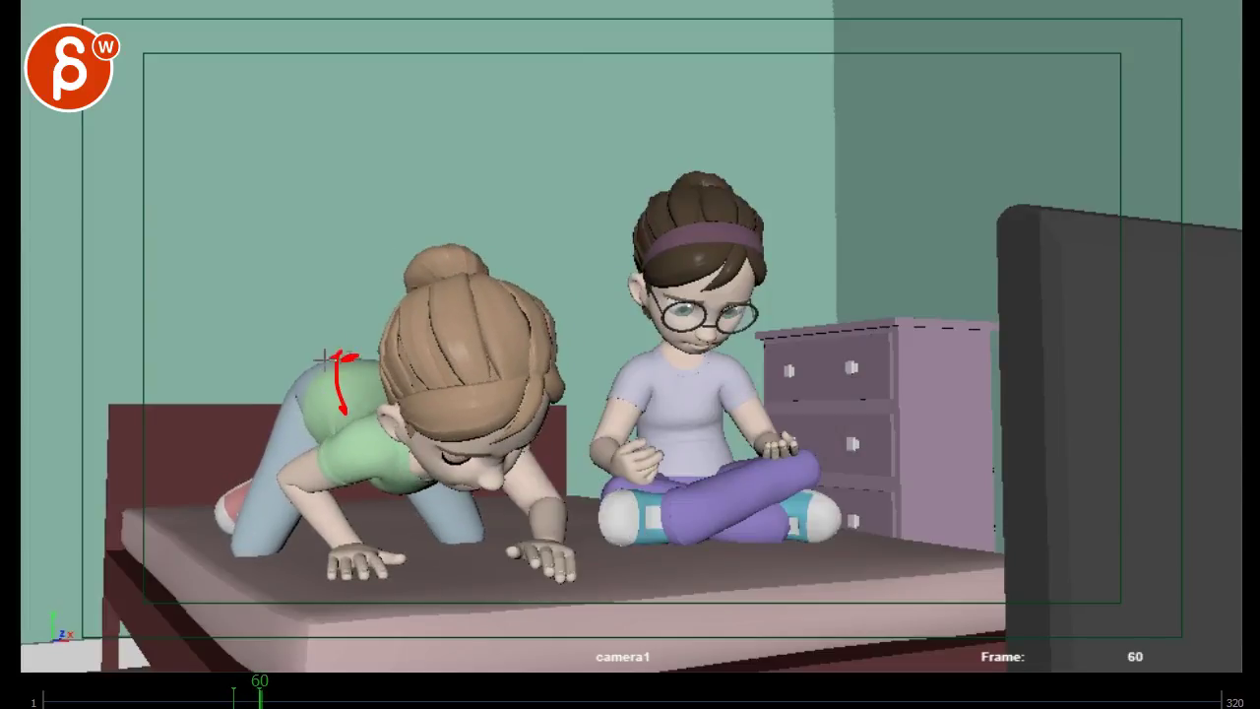
pyautogui.moveTo(476, 554); pyautogui.dragTo(567, 498)
# - Step to frame 64 and scrub on to frame 116 to follow the blonde girl's reach and kneeling pose
pyautogui.press('Right')
pyautogui.press('Right')
pyautogui.press('Right')
pyautogui.press('Right')
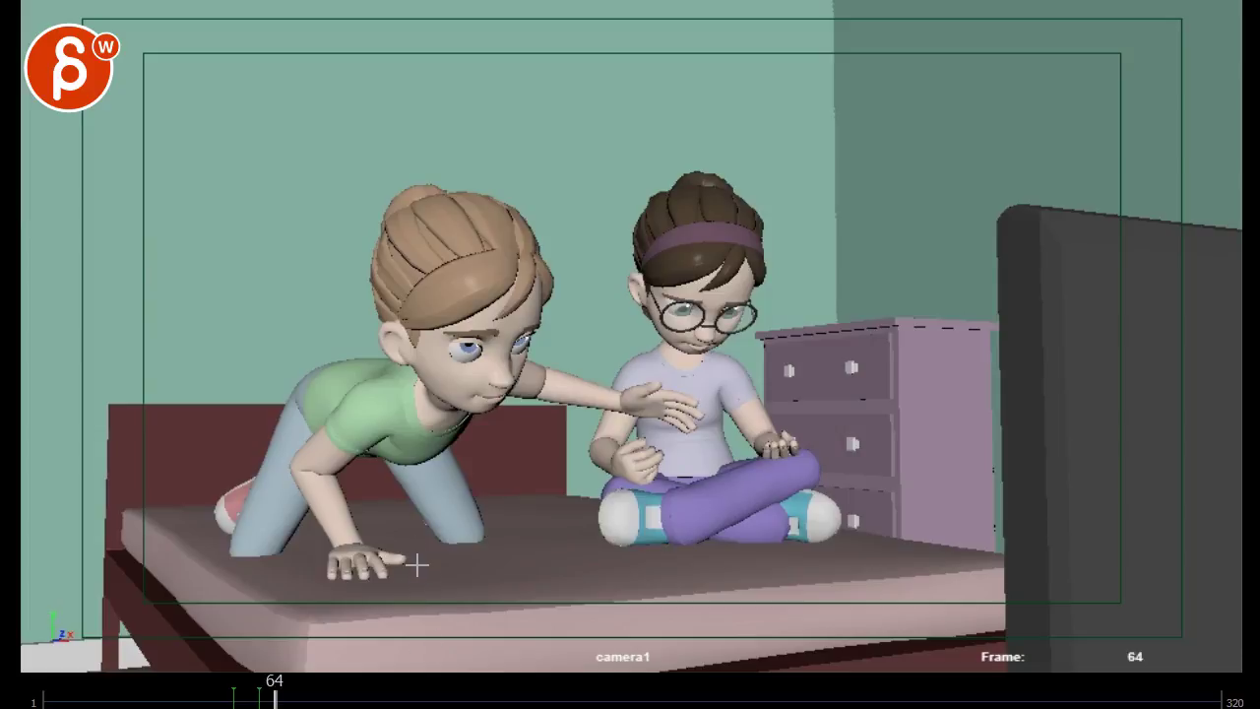
pyautogui.moveTo(275, 701)
pyautogui.mouseDown()
pyautogui.moveTo(599, 701)
pyautogui.moveTo(352, 703)
pyautogui.moveTo(466, 703)
pyautogui.mouseUp()
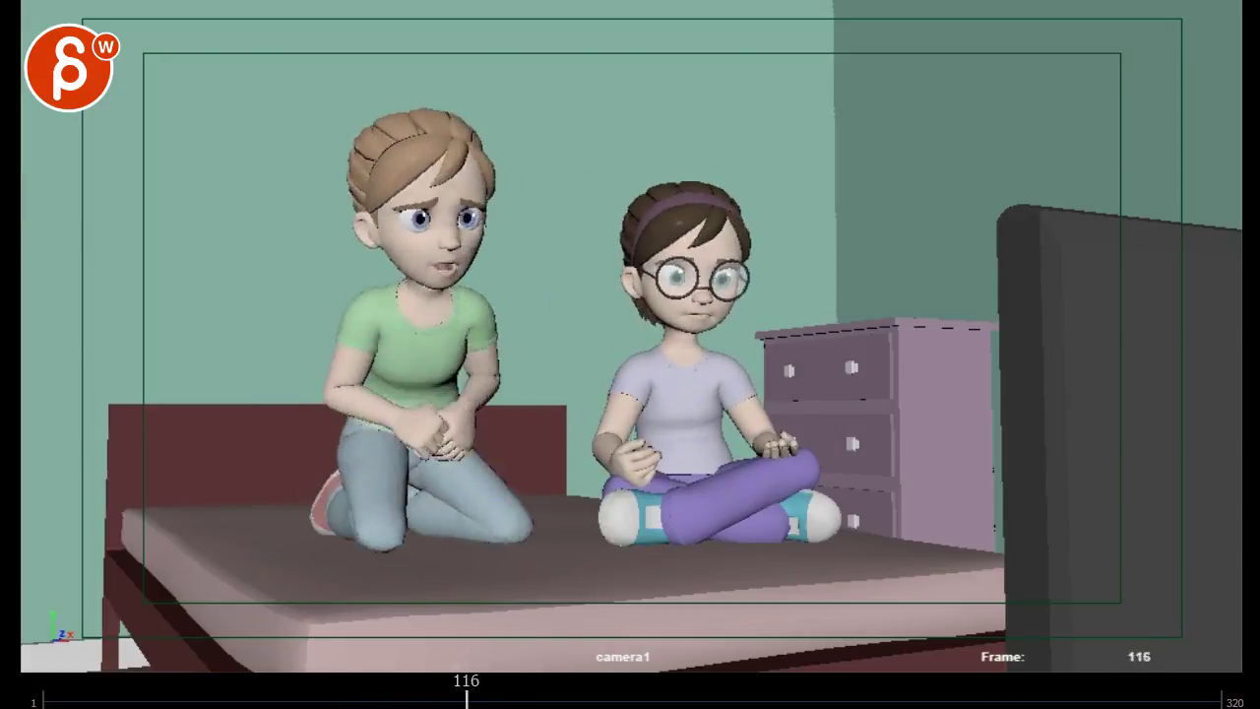
# - Play the kneeling section through to past frame 165 and replay it from about frame 121
pyautogui.hotkey('alt', 'v')
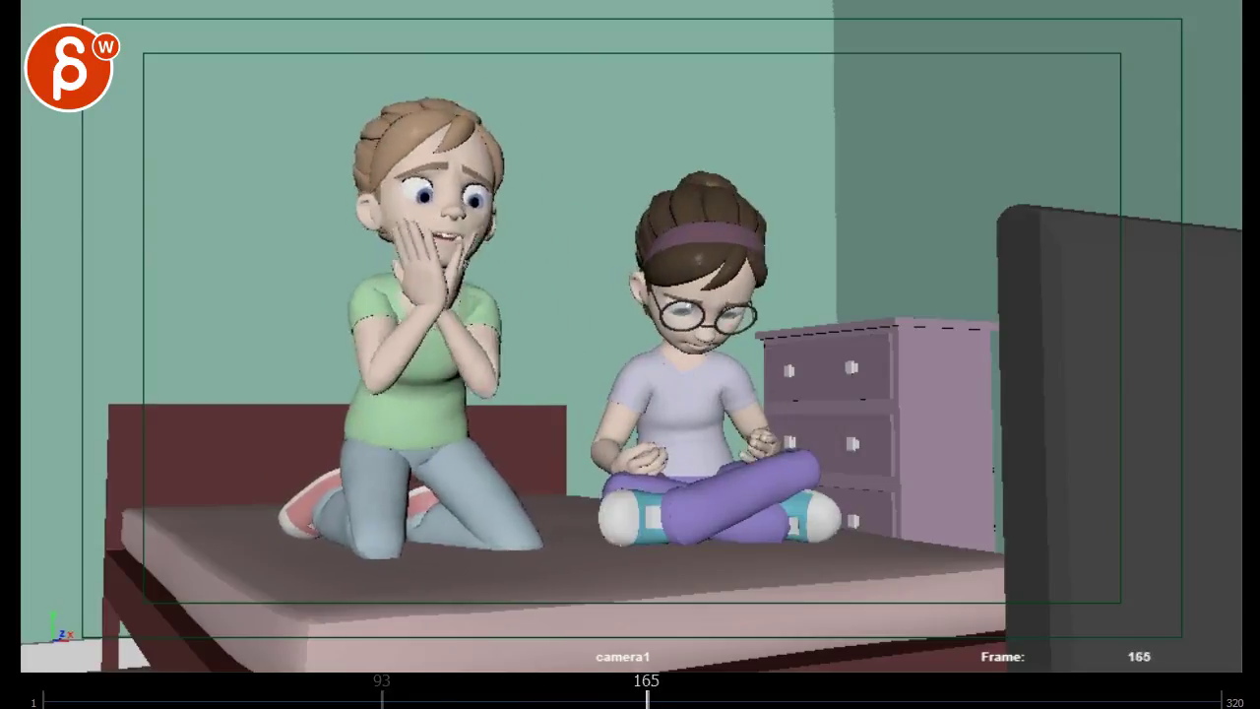
pyautogui.press('space')
pyautogui.moveTo(692, 692); pyautogui.dragTo(485, 690)
pyautogui.press('space')
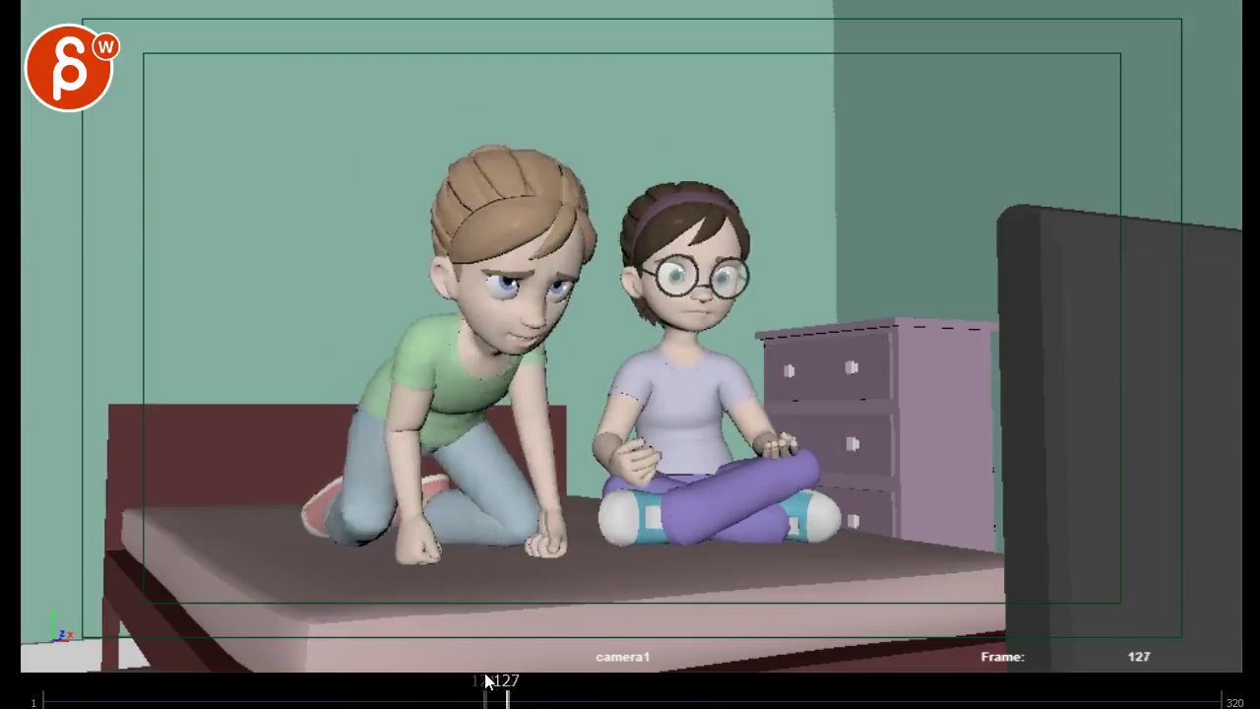
# - Scrub between about frames 128 and 158, and draw a red curve beside the blonde girl's chin at frame 158
pyautogui.click(599, 691)
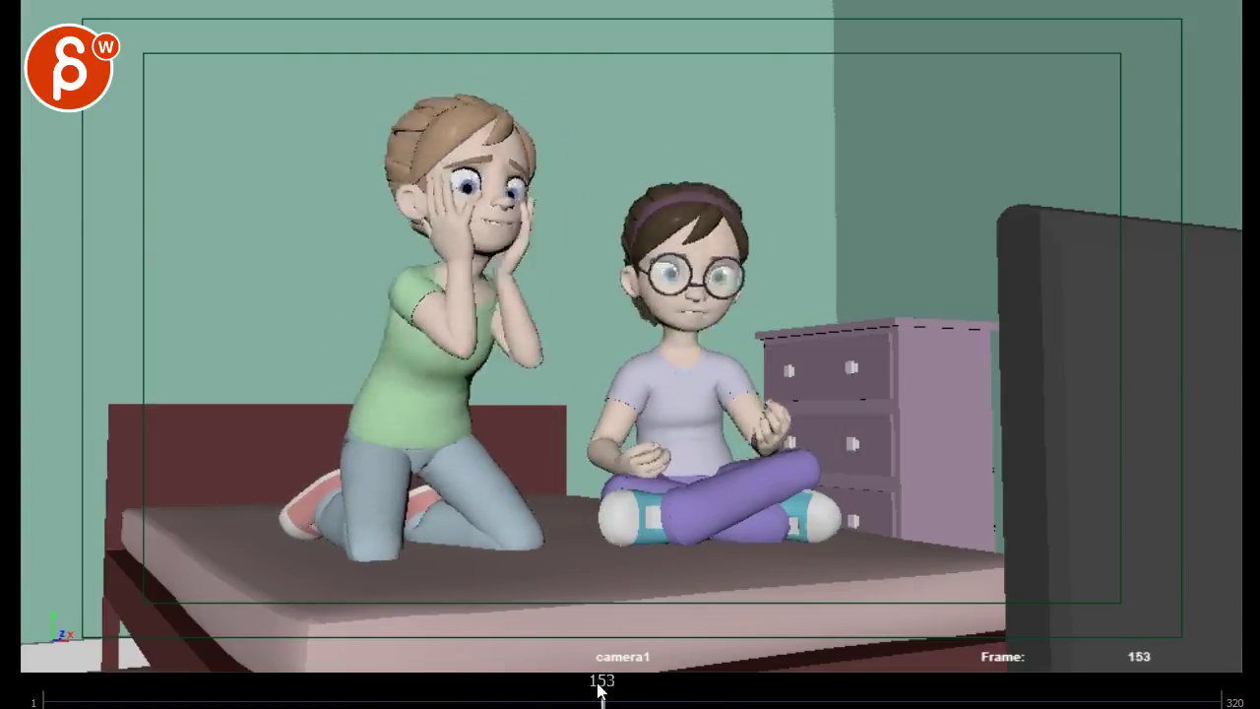
pyautogui.moveTo(599, 691); pyautogui.dragTo(512, 691)
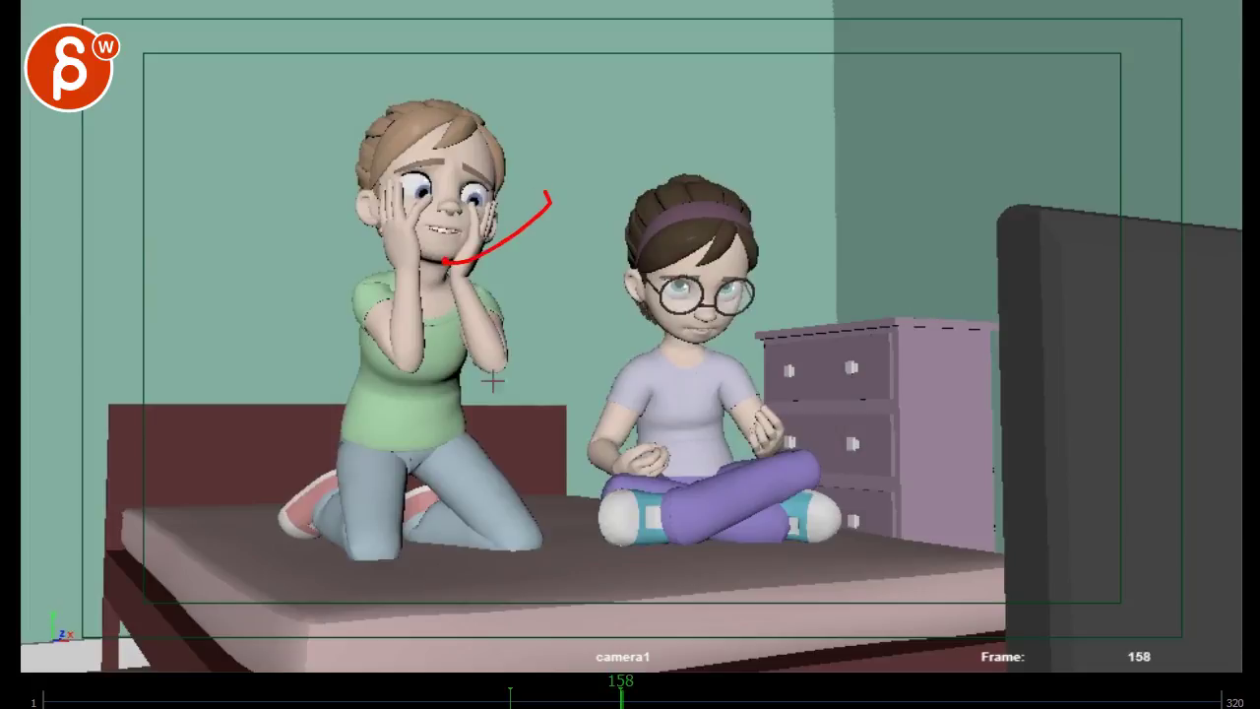
pyautogui.moveTo(629, 703)
pyautogui.mouseDown()
pyautogui.moveTo(516, 703)
pyautogui.moveTo(538, 692)
pyautogui.moveTo(513, 692)
pyautogui.moveTo(519, 701)
pyautogui.mouseUp()
# - Dot the blonde girl's chin in red at frame 131, and draw two lines from her face toward the dresser at frame 132
pyautogui.press('space')
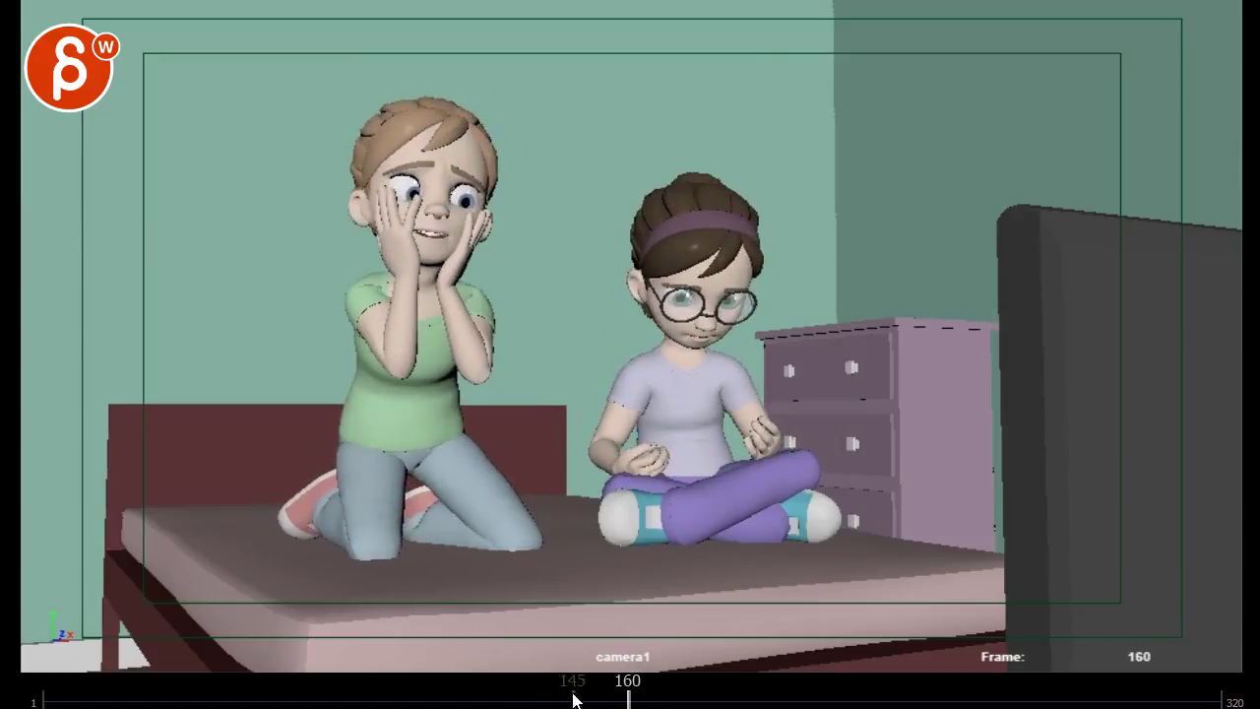
pyautogui.moveTo(618, 699); pyautogui.dragTo(521, 656)
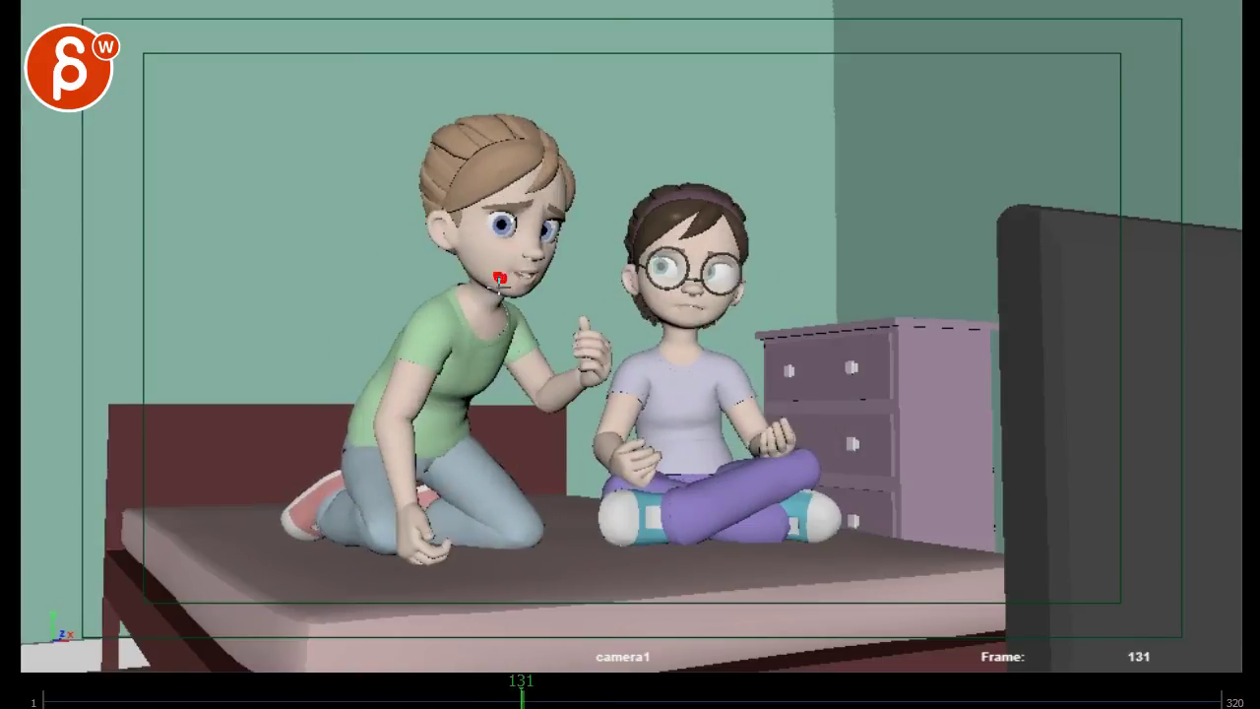
pyautogui.press('Right')
pyautogui.moveTo(500, 241); pyautogui.dragTo(734, 388)
pyautogui.moveTo(529, 264); pyautogui.dragTo(852, 431)
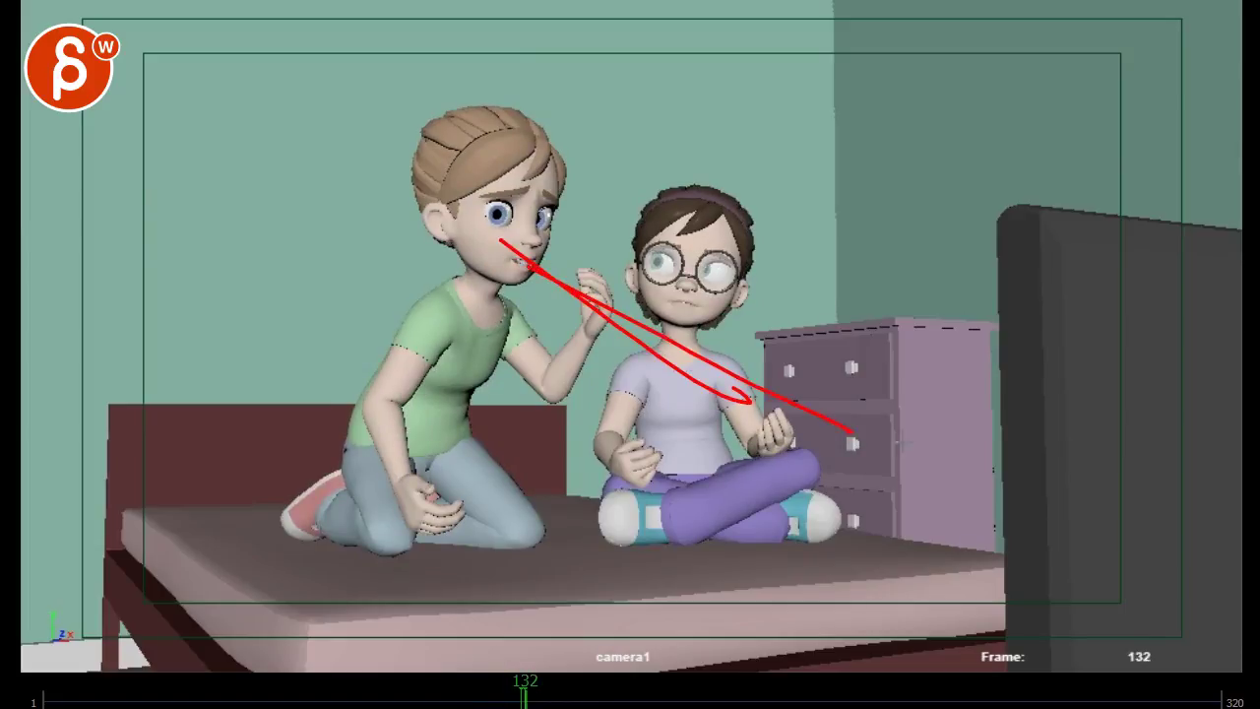
# - Step forward frame by frame from frame 132 to examine the path of the blonde girl's head
pyautogui.press('Right')
pyautogui.press('Right')
pyautogui.press('Right')
pyautogui.press('Right')
pyautogui.press('Right')
pyautogui.press('Right')
pyautogui.press('Right')
pyautogui.press('Right')
pyautogui.press('Right')
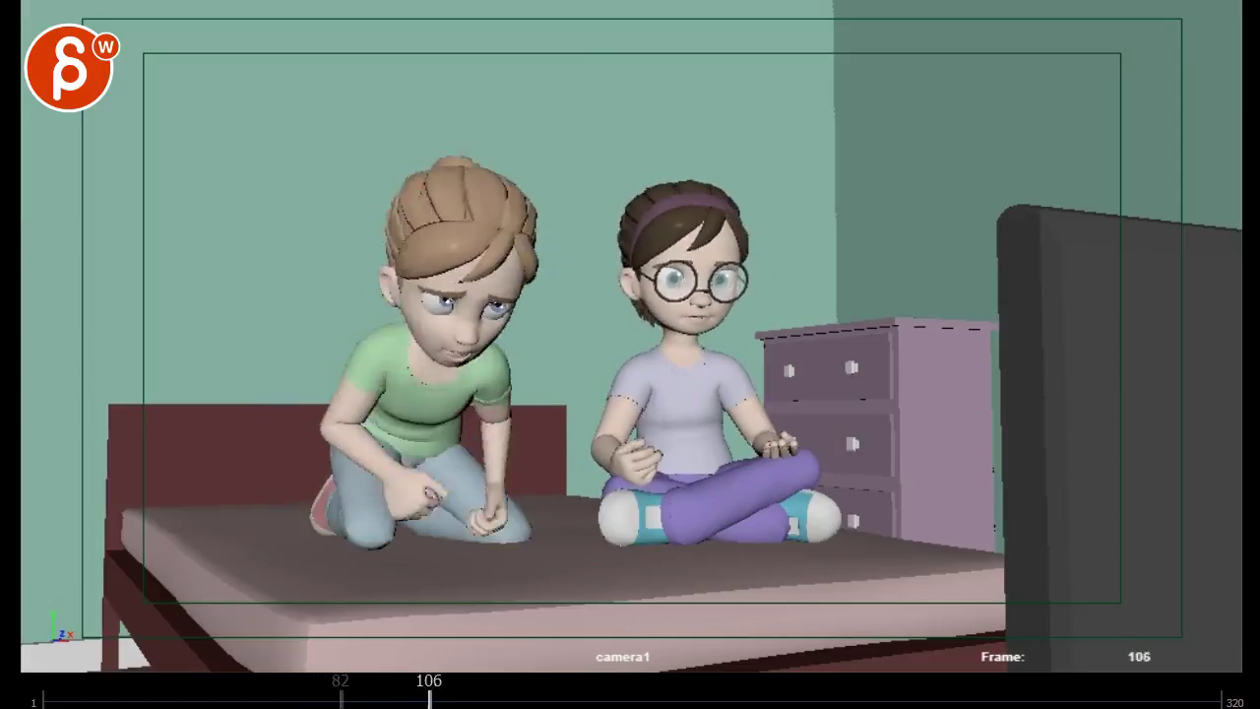
# - Scrub from frame 91 to about frame 102 to examine how the blonde girl plants her fists
pyautogui.click(375, 699)
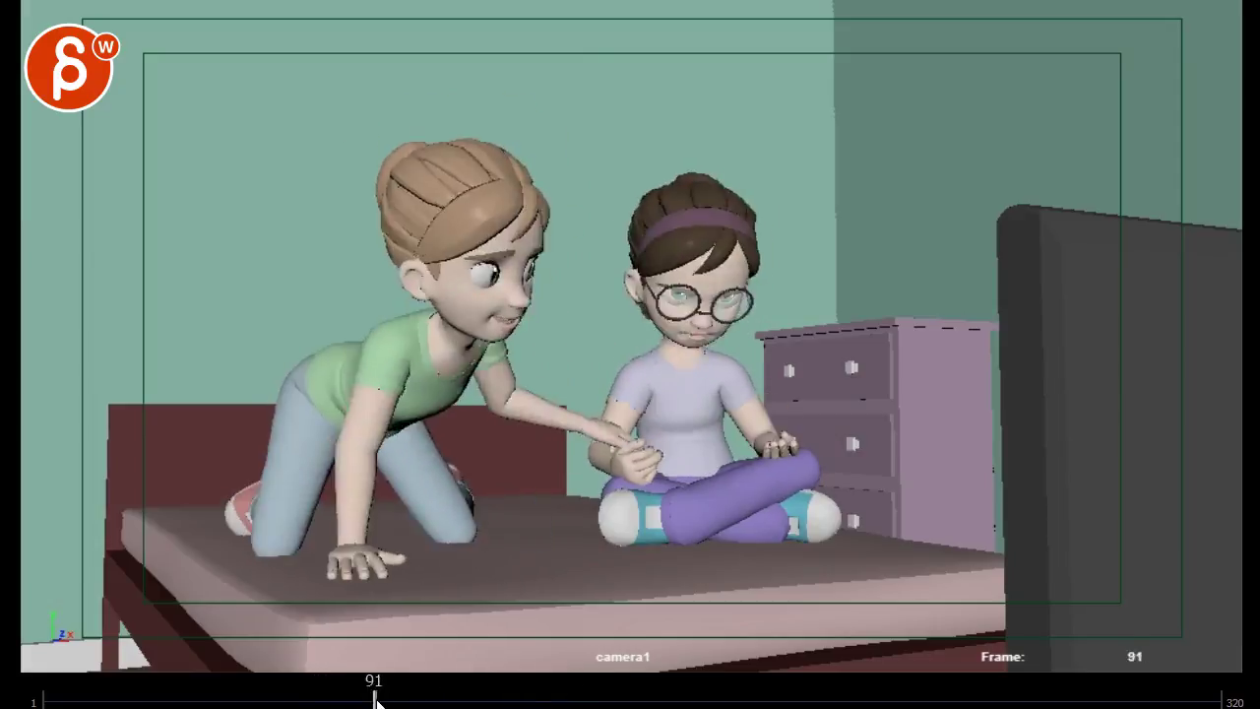
pyautogui.moveTo(375, 699)
pyautogui.mouseDown()
pyautogui.moveTo(307, 698)
pyautogui.moveTo(554, 700)
pyautogui.moveTo(352, 700)
pyautogui.moveTo(466, 700)
pyautogui.moveTo(391, 700)
pyautogui.moveTo(415, 700)
pyautogui.mouseUp()
pyautogui.press('Left')
pyautogui.press('Left')
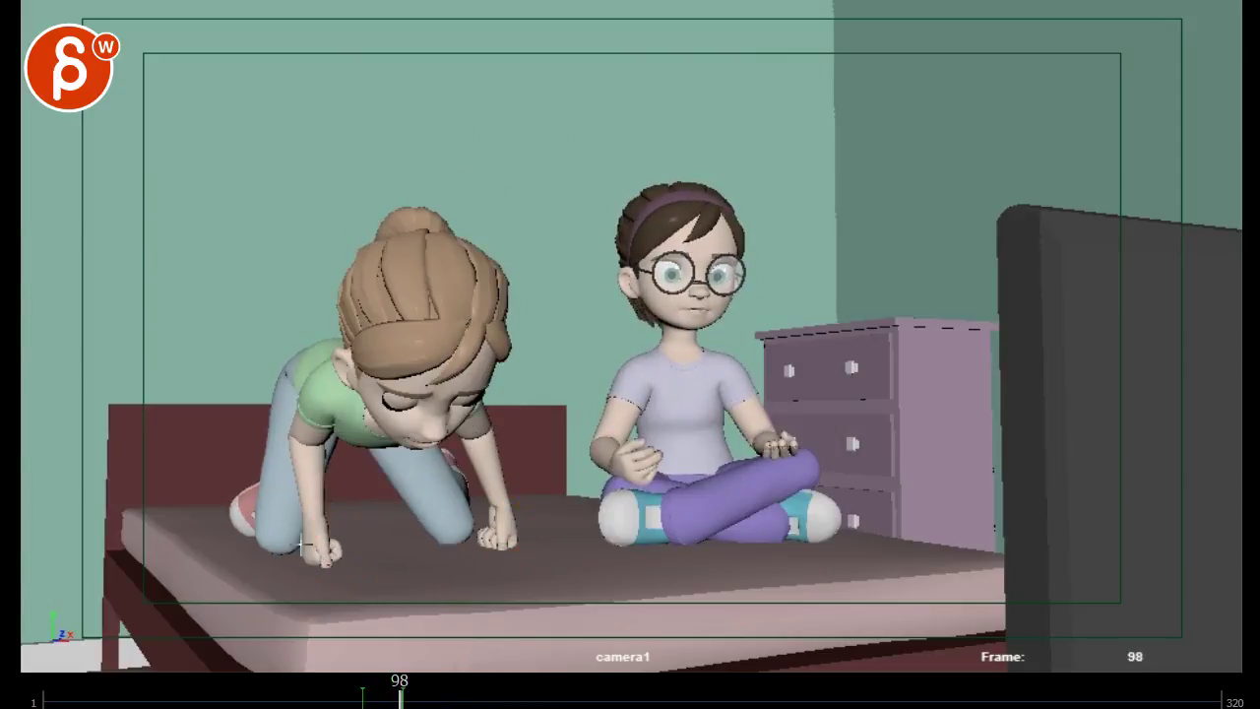
# - Step forward from about frame 99 through frame 102 to check the contact of the blonde girl's planted fists
pyautogui.moveTo(402, 700)
pyautogui.mouseDown()
pyautogui.moveTo(380, 700)
pyautogui.moveTo(422, 701)
pyautogui.moveTo(402, 700)
pyautogui.mouseUp()
pyautogui.hotkey('alt', '.')
pyautogui.hotkey('alt', '.')
pyautogui.hotkey('alt', '.')
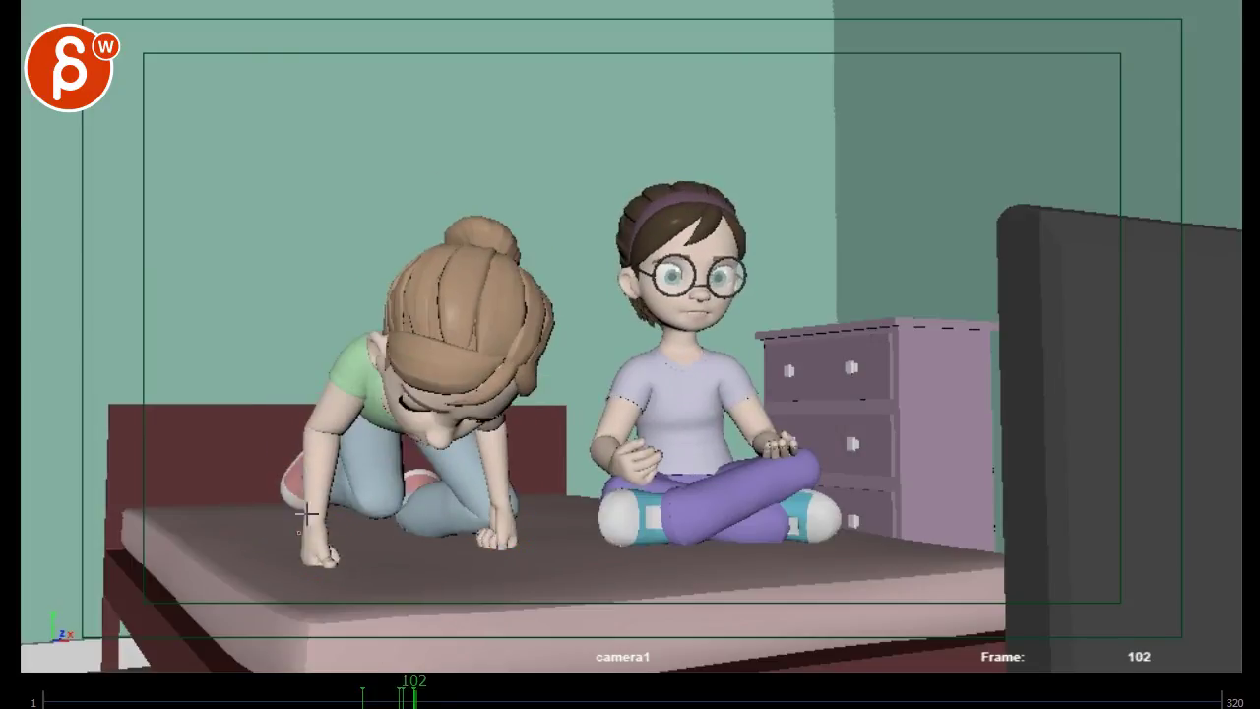
pyautogui.hotkey('alt', '.')
# - At frame 127, draw red notes over the blonde girl's torso and around her near fist
pyautogui.moveTo(430, 701); pyautogui.dragTo(506, 701)
pyautogui.moveTo(360, 369); pyautogui.dragTo(412, 414)
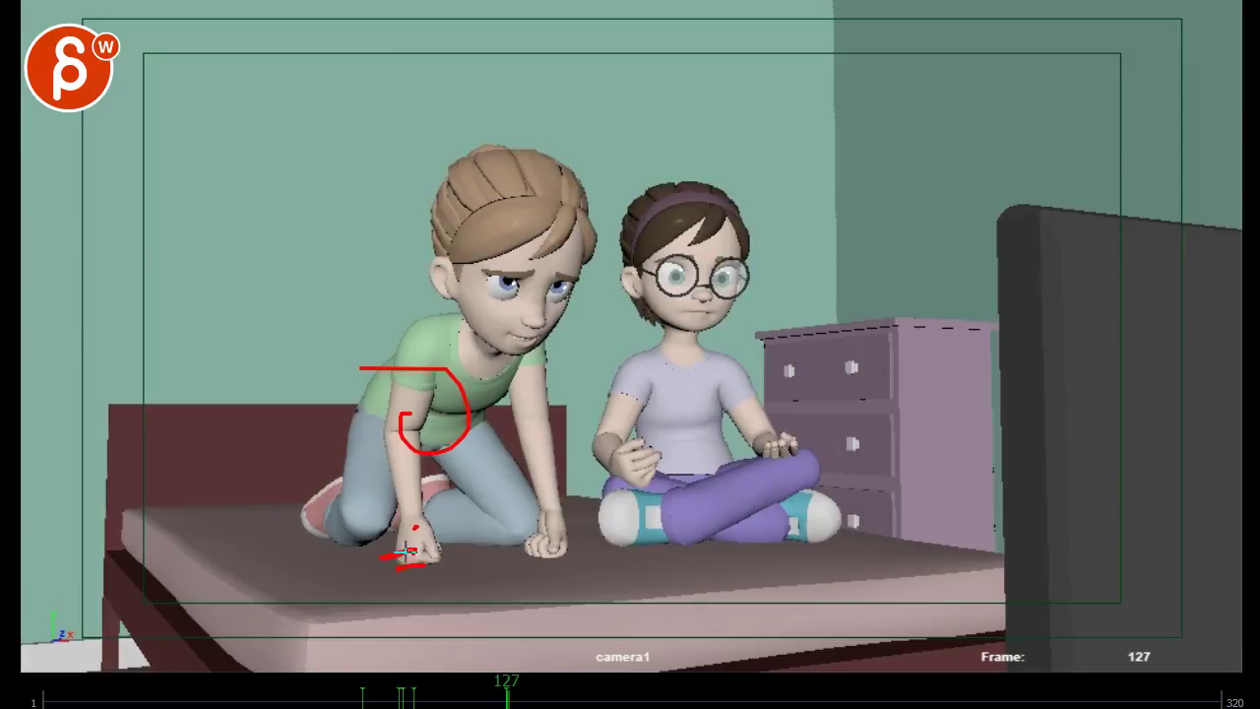
# - At frame 128, draw the blonde girl's hands flat with spread fingers in red, with arm lines up to the shoulders
pyautogui.hotkey('alt', '.')
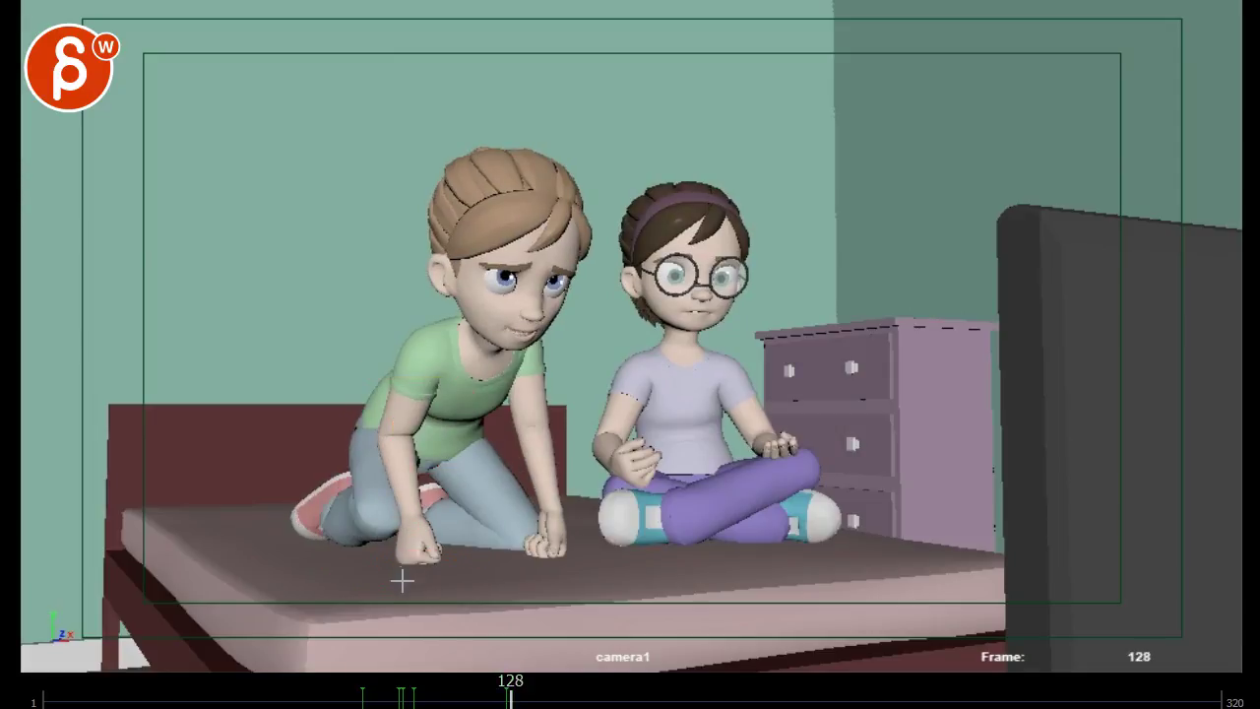
pyautogui.moveTo(422, 513); pyautogui.dragTo(421, 551)
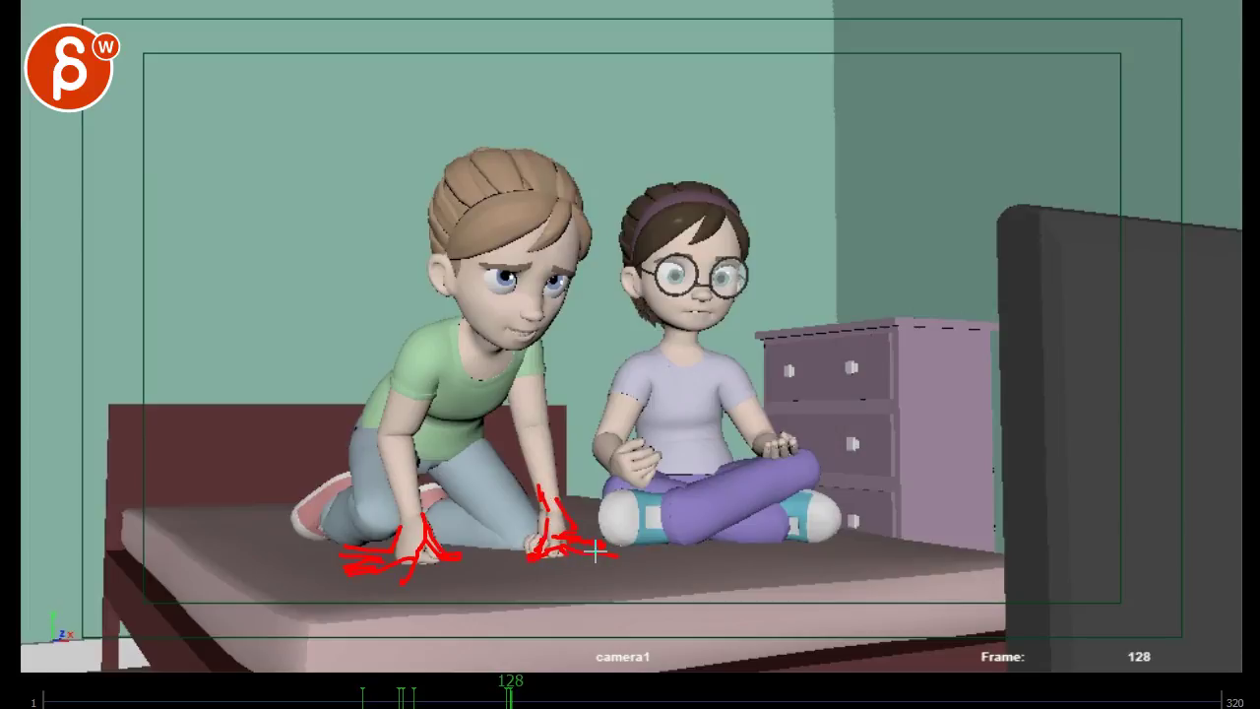
pyautogui.moveTo(570, 498); pyautogui.dragTo(541, 409)
pyautogui.moveTo(554, 474); pyautogui.dragTo(532, 337)
pyautogui.moveTo(532, 338); pyautogui.dragTo(526, 451)
pyautogui.moveTo(421, 433)
pyautogui.mouseDown()
pyautogui.moveTo(425, 502)
pyautogui.moveTo(396, 519)
pyautogui.mouseUp()
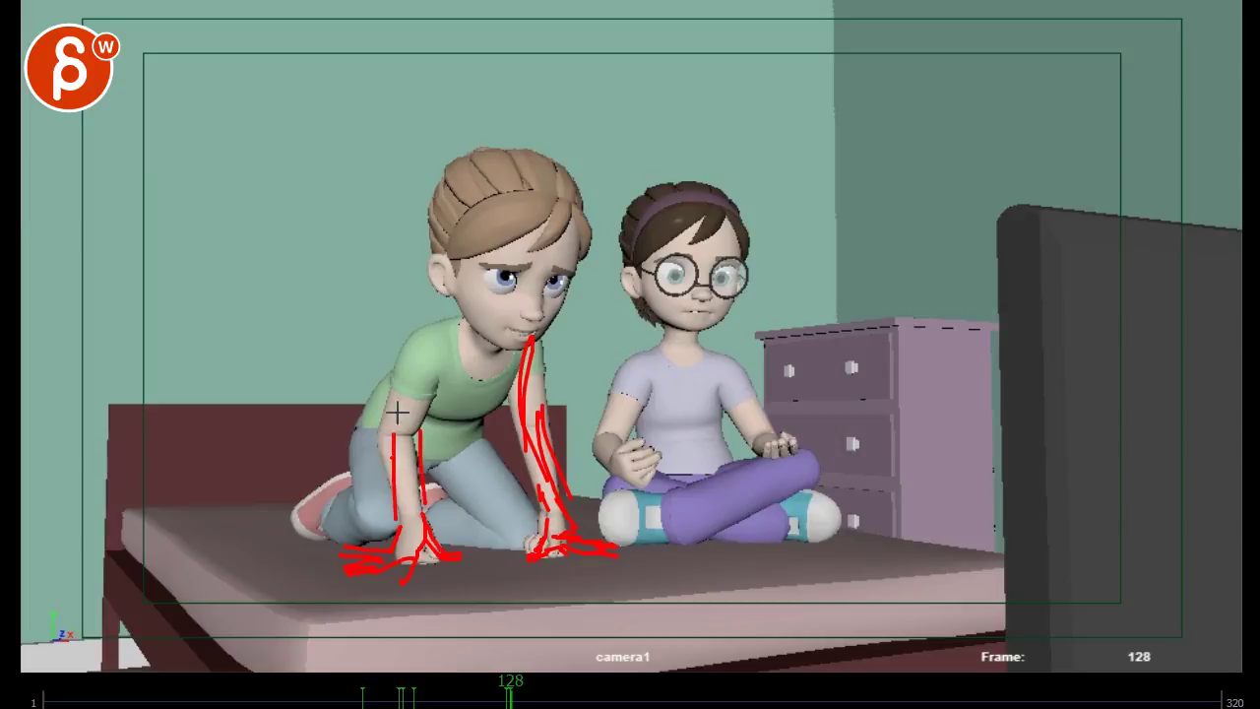
pyautogui.moveTo(418, 345); pyautogui.dragTo(392, 459)
pyautogui.moveTo(404, 446)
pyautogui.mouseDown()
pyautogui.moveTo(425, 355)
pyautogui.moveTo(443, 351)
pyautogui.mouseUp()
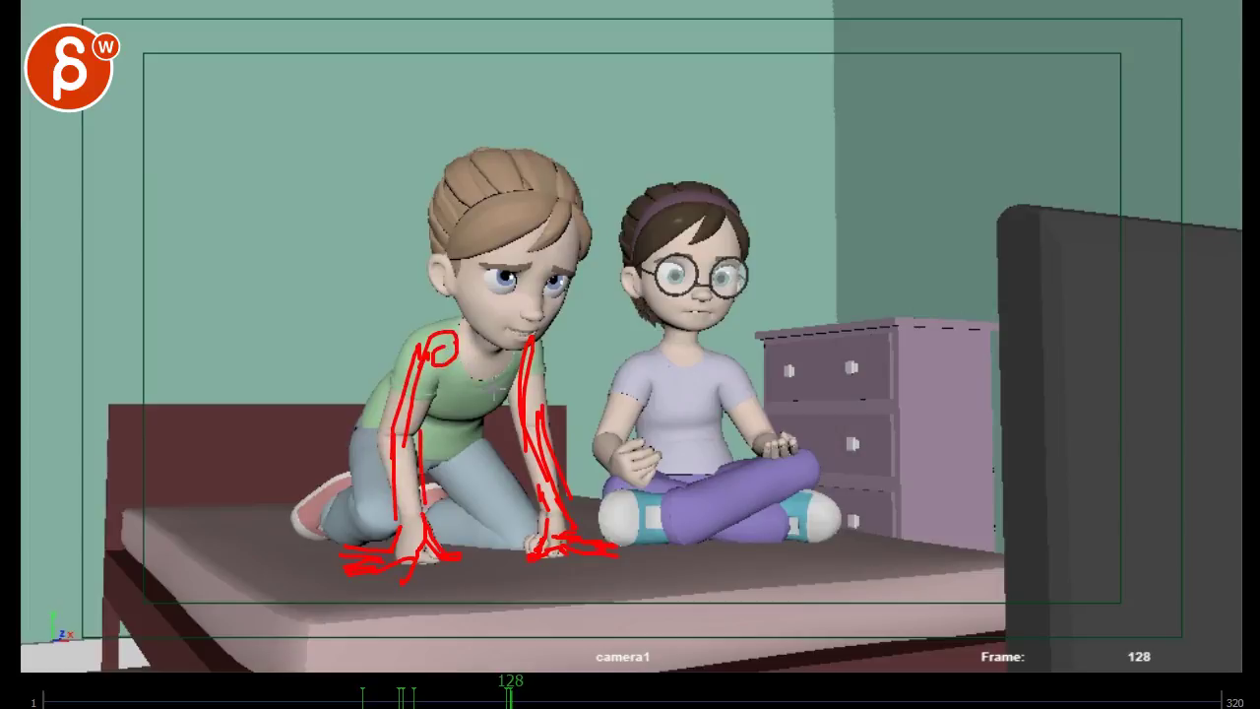
# - Scrub back and step around frames 98 to 100 to compare the blonde girl's hip and leg positions
pyautogui.moveTo(509, 693)
pyautogui.mouseDown()
pyautogui.moveTo(286, 701)
pyautogui.moveTo(460, 701)
pyautogui.moveTo(328, 702)
pyautogui.moveTo(350, 697)
pyautogui.mouseUp()
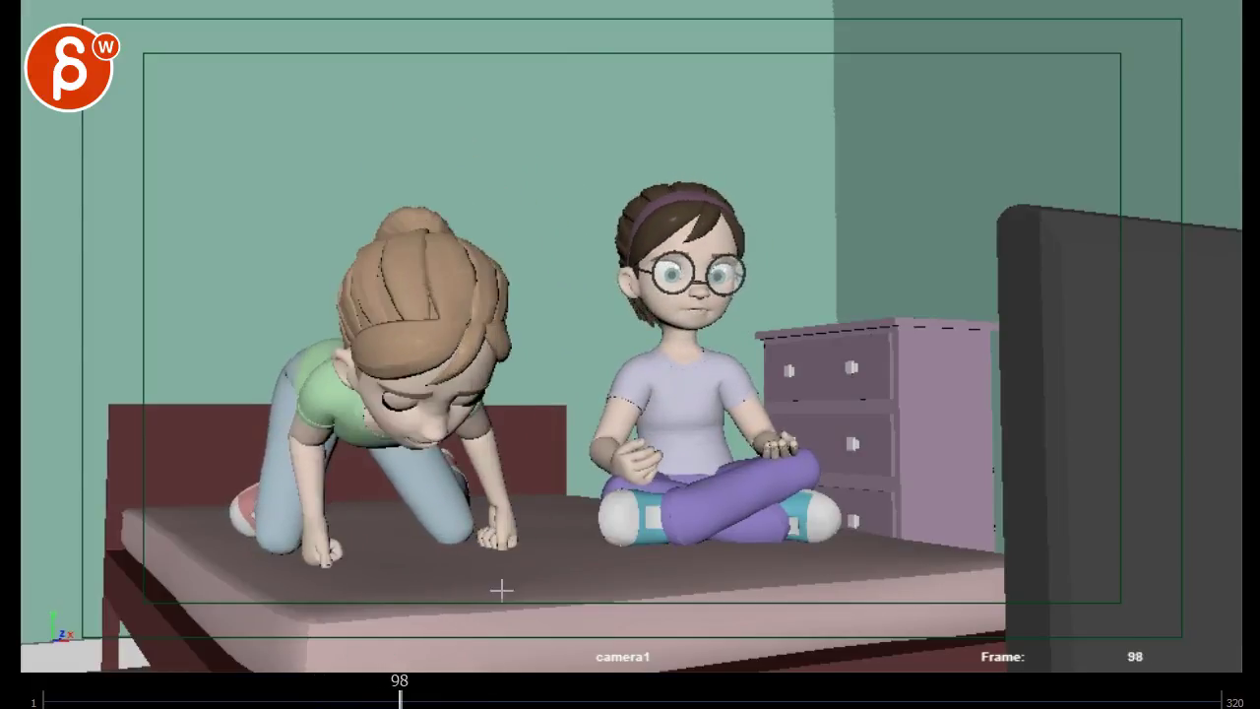
pyautogui.press('Left')
pyautogui.press('Left')
pyautogui.press('Right')
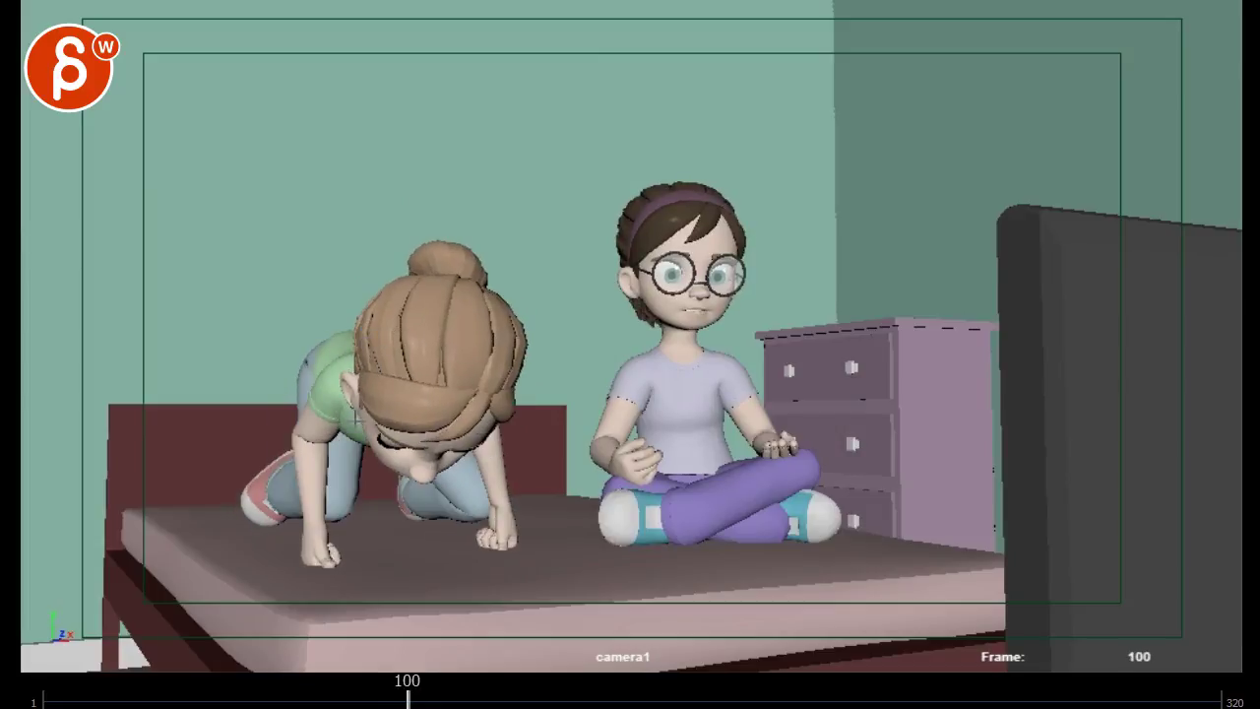
pyautogui.hotkey('alt', ',')
pyautogui.hotkey('alt', ',')
pyautogui.hotkey('alt', ',')
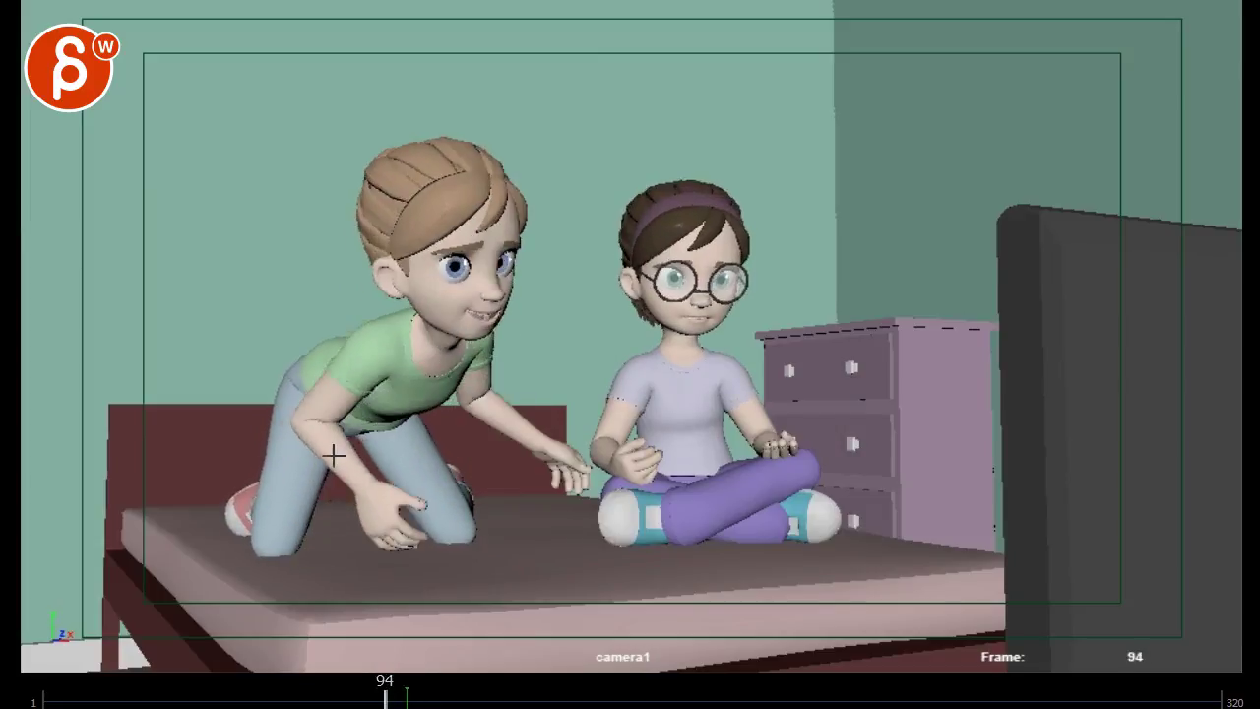
# - Step between frames 94 and 97 to examine the spacing of the blonde girl's head and hands
pyautogui.press('Right')
pyautogui.press('Right')
pyautogui.press('Right')
pyautogui.press('Right')
pyautogui.press('Left')
pyautogui.press('Right')
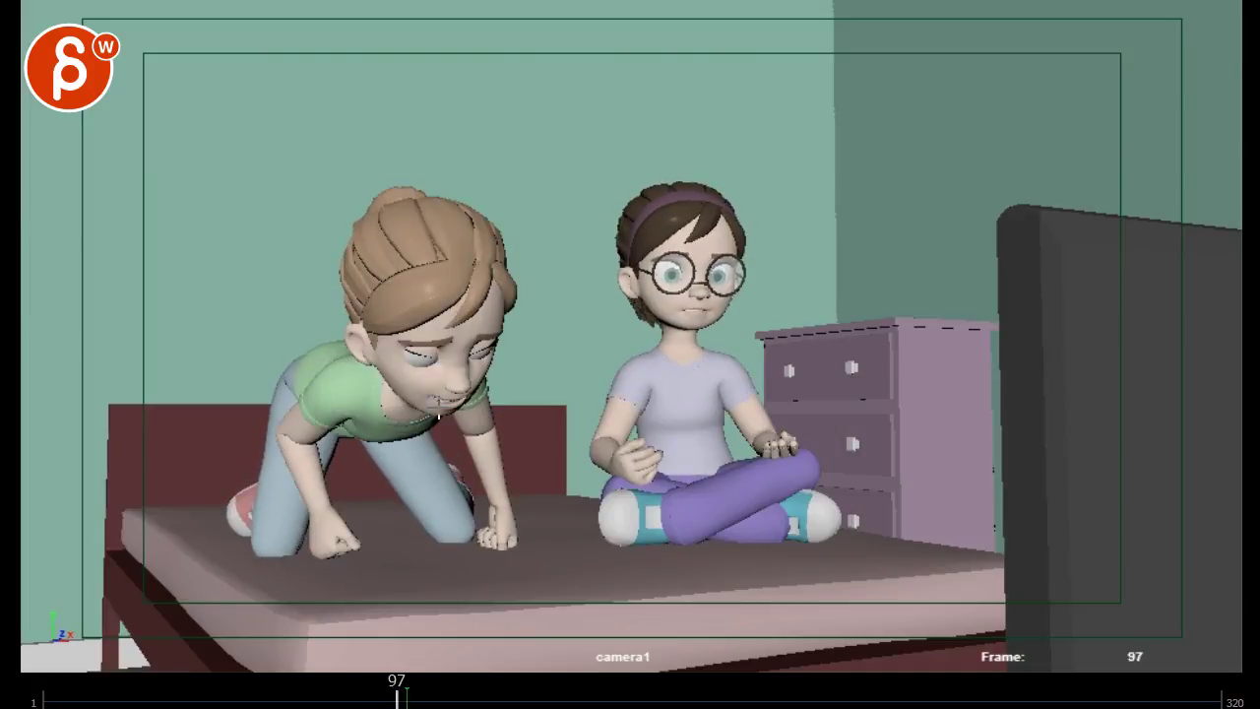
# - Compare frames 97 to 101, and circle the blonde girl's head with large red loops at frame 100
pyautogui.hotkey('alt', '.')
pyautogui.hotkey('alt', '.')
pyautogui.hotkey('alt', '.')
pyautogui.hotkey('alt', '.')
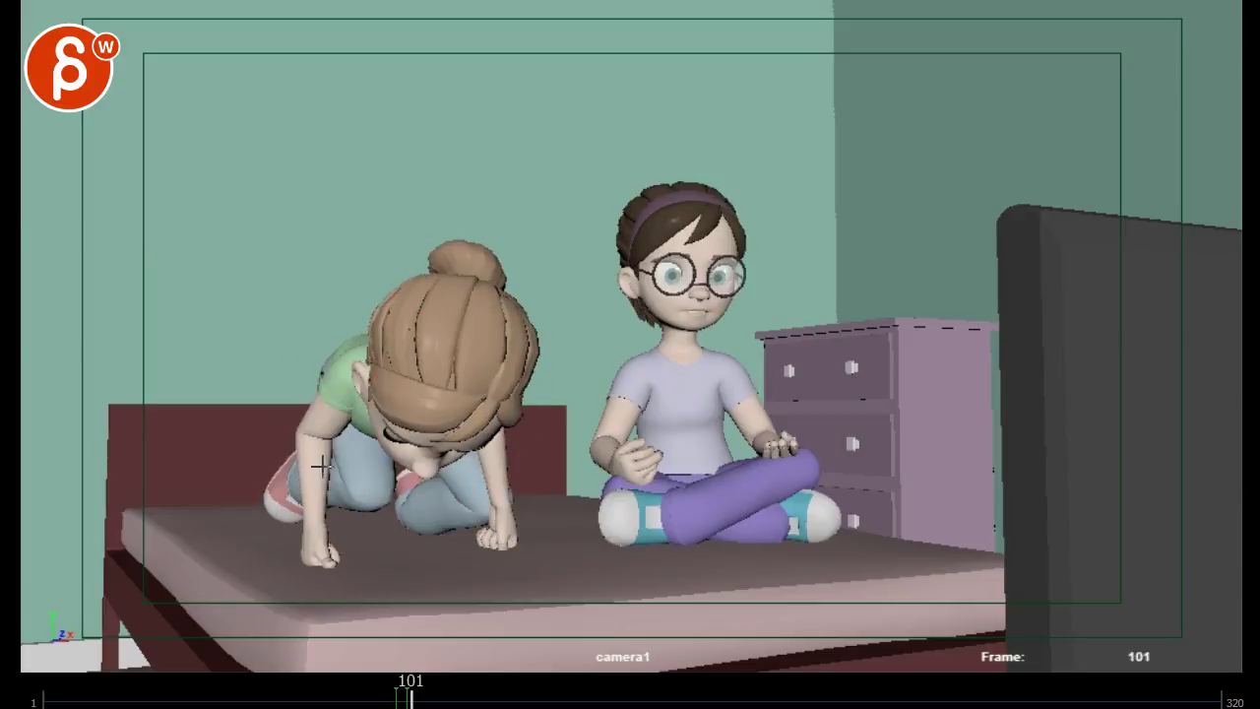
pyautogui.hotkey('alt', ',')
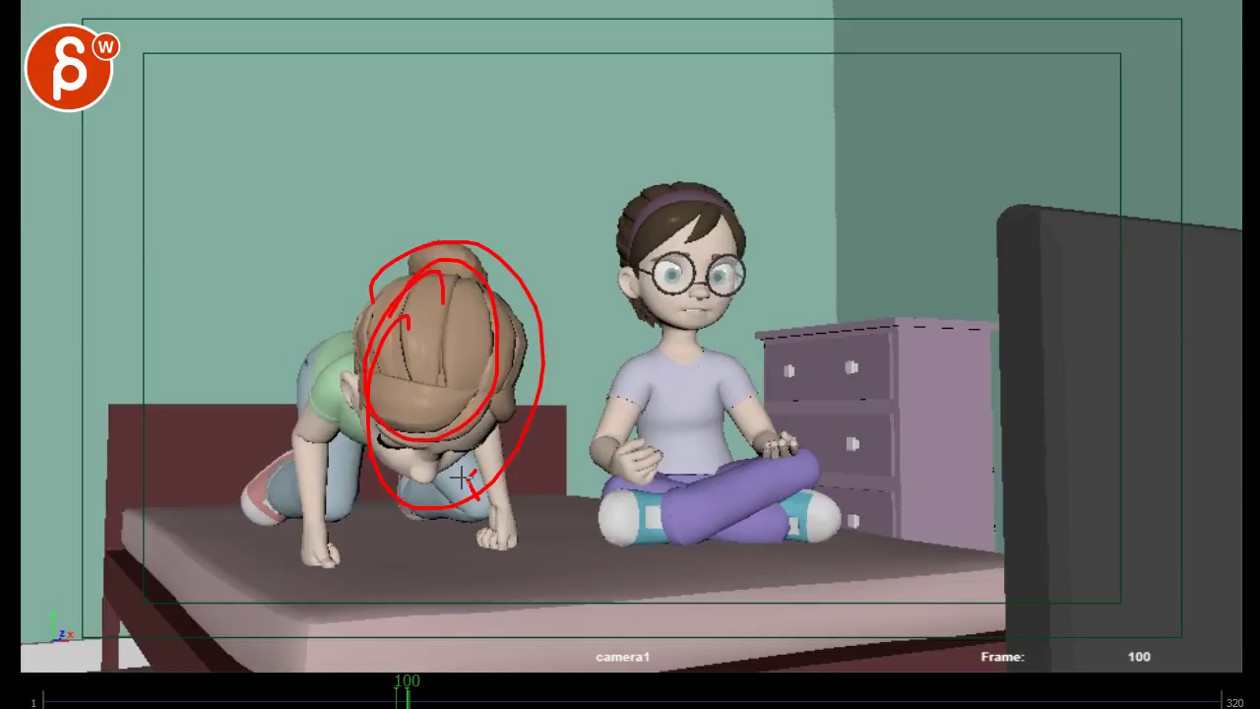
pyautogui.hotkey('alt', '.')
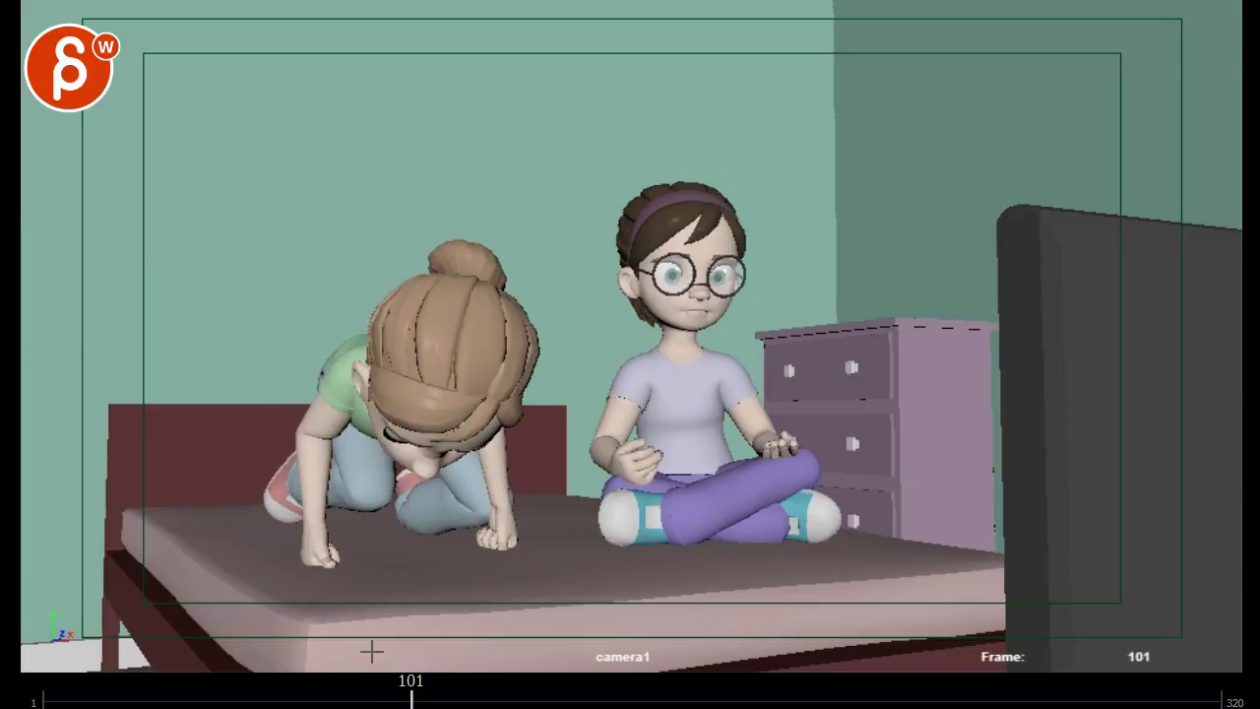
# - Replay the section from about frame 78, and draw a red zigzag over the blonde girl's chest at frame 93
pyautogui.click(329, 698)
pyautogui.hotkey('alt', 'v')
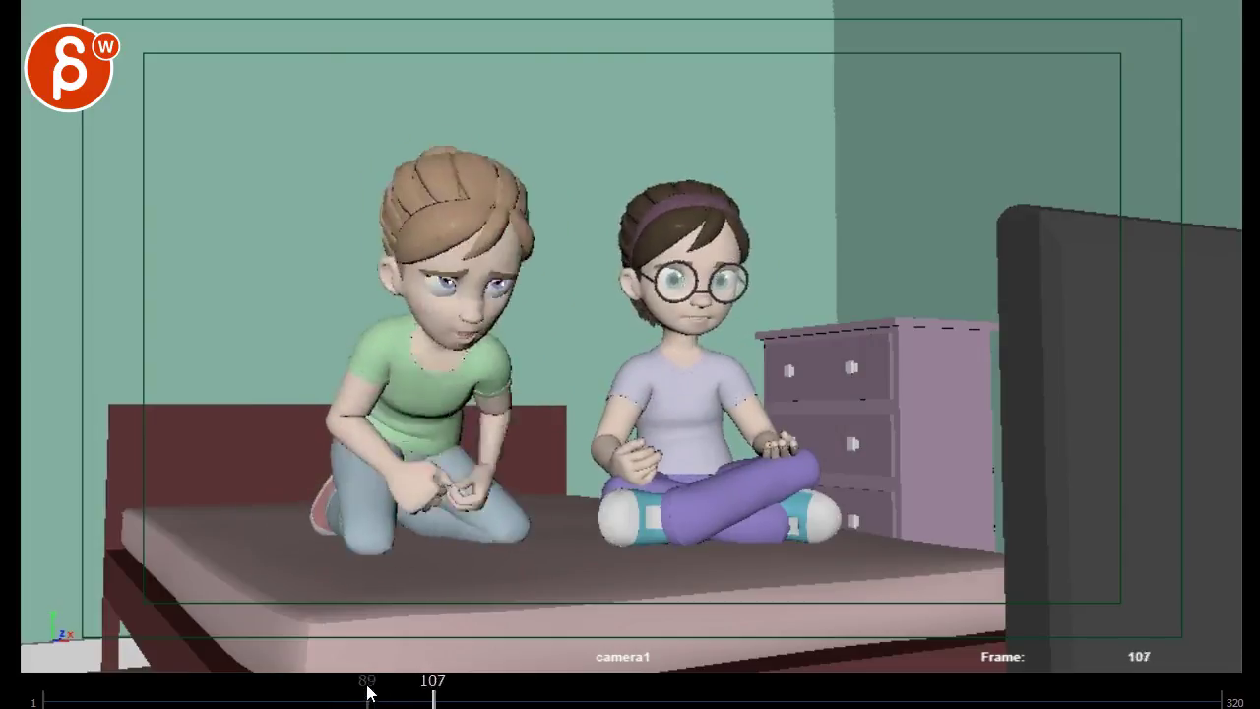
pyautogui.moveTo(428, 693); pyautogui.dragTo(382, 697)
pyautogui.moveTo(412, 365); pyautogui.dragTo(413, 433)
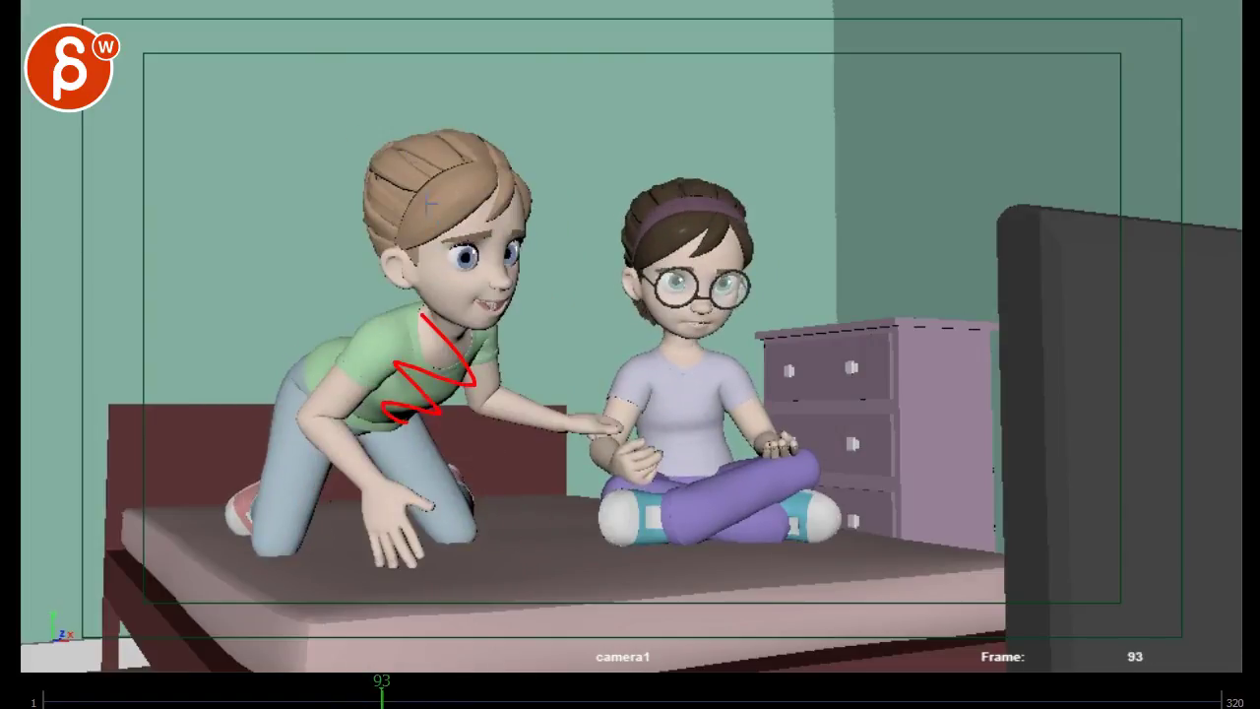
pyautogui.moveTo(432, 208); pyautogui.dragTo(453, 161)
# - Go back to frame 77 and draw a red eyeline from the blonde girl's eyes toward the television
pyautogui.moveTo(394, 697)
pyautogui.mouseDown()
pyautogui.moveTo(456, 697)
pyautogui.moveTo(385, 697)
pyautogui.mouseUp()
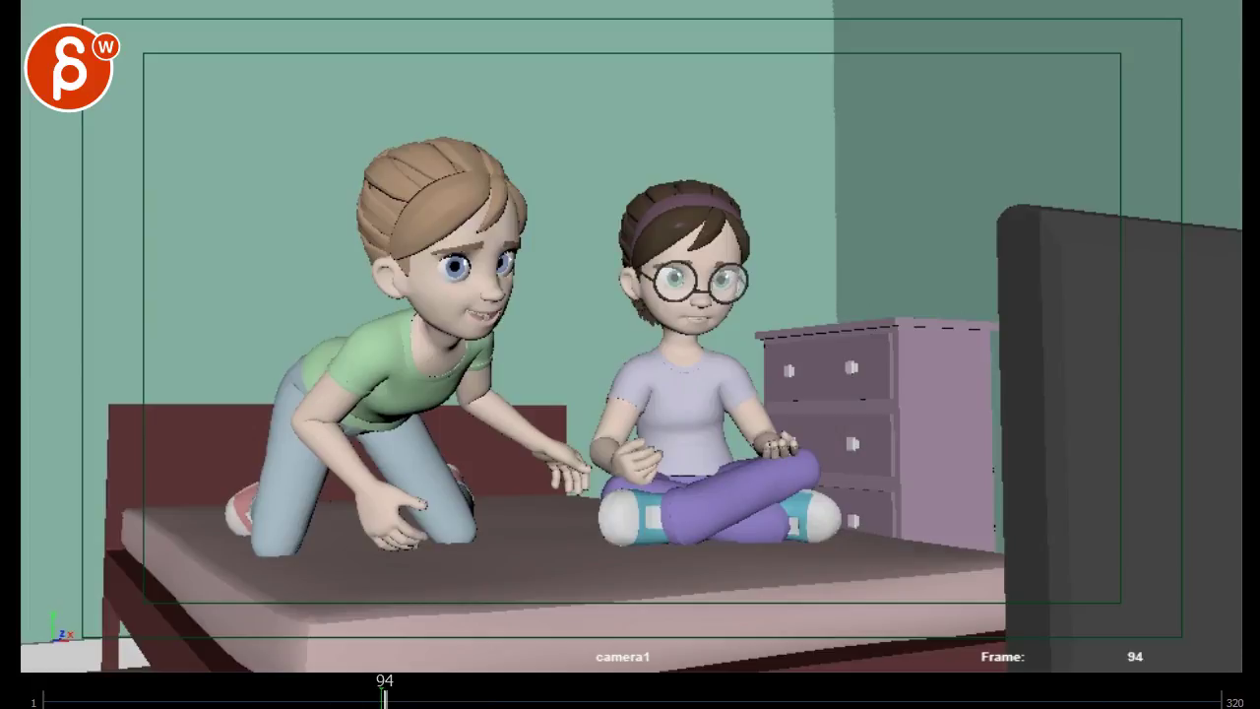
pyautogui.moveTo(385, 697); pyautogui.dragTo(323, 698)
pyautogui.press('space')
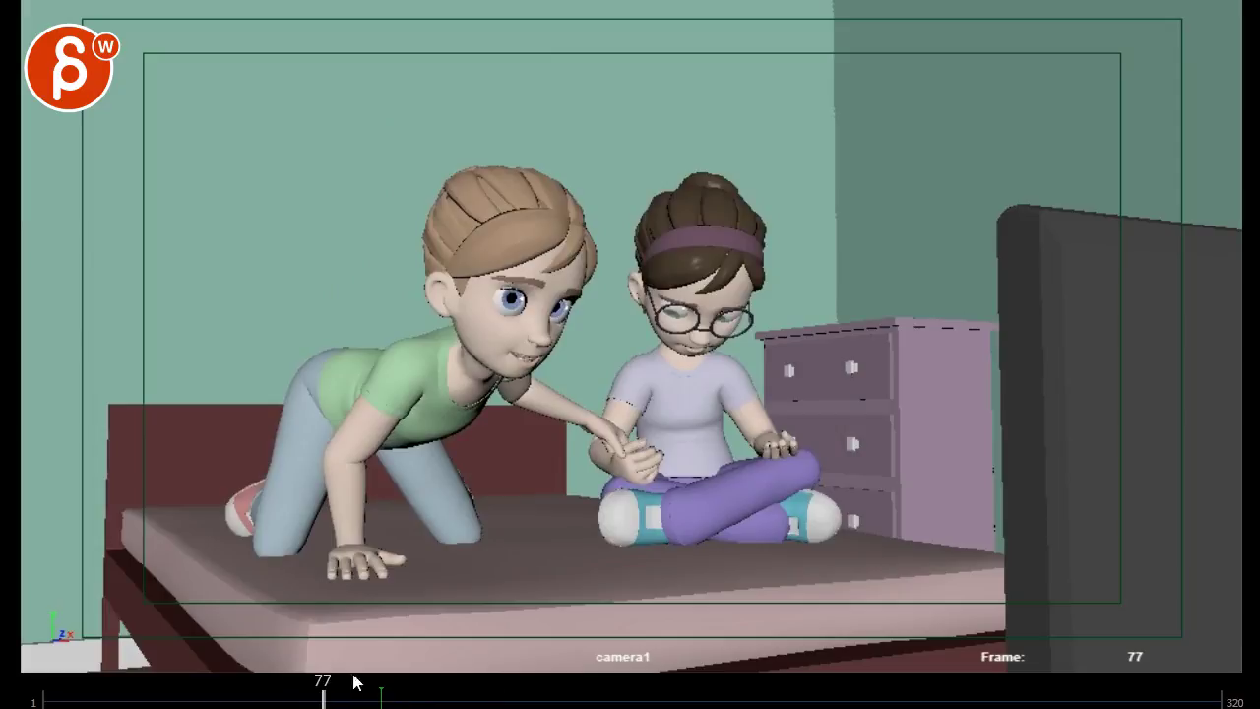
pyautogui.moveTo(562, 288); pyautogui.dragTo(965, 365)
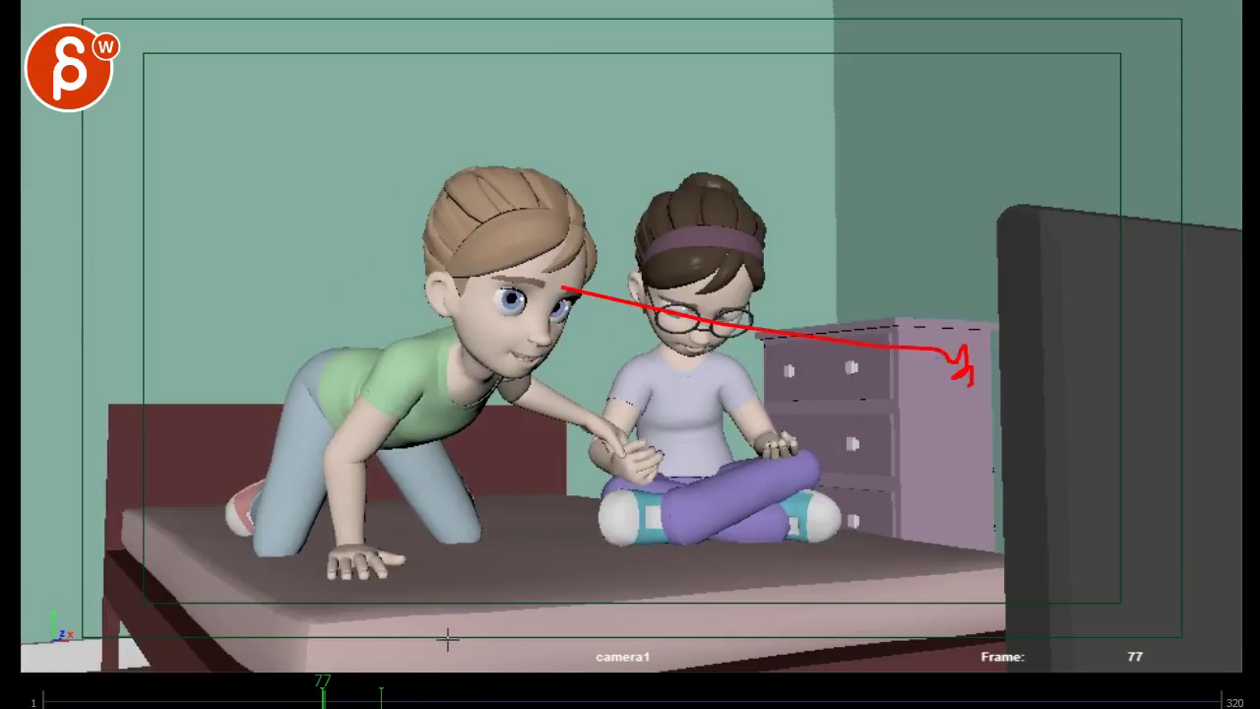
# - Draw red strokes across the blonde girl's head around frames 99 and 100
pyautogui.moveTo(325, 701); pyautogui.dragTo(407, 698)
pyautogui.moveTo(341, 292)
pyautogui.mouseDown()
pyautogui.moveTo(506, 282)
pyautogui.moveTo(392, 321)
pyautogui.mouseUp()
pyautogui.click(404, 698)
pyautogui.moveTo(324, 350)
pyautogui.mouseDown()
pyautogui.moveTo(413, 285)
pyautogui.moveTo(438, 354)
pyautogui.moveTo(532, 345)
pyautogui.mouseUp()
pyautogui.click(406, 699)
# - Go to frame 88 and mark the blonde girl's pupils in red
pyautogui.moveTo(406, 701); pyautogui.dragTo(363, 700)
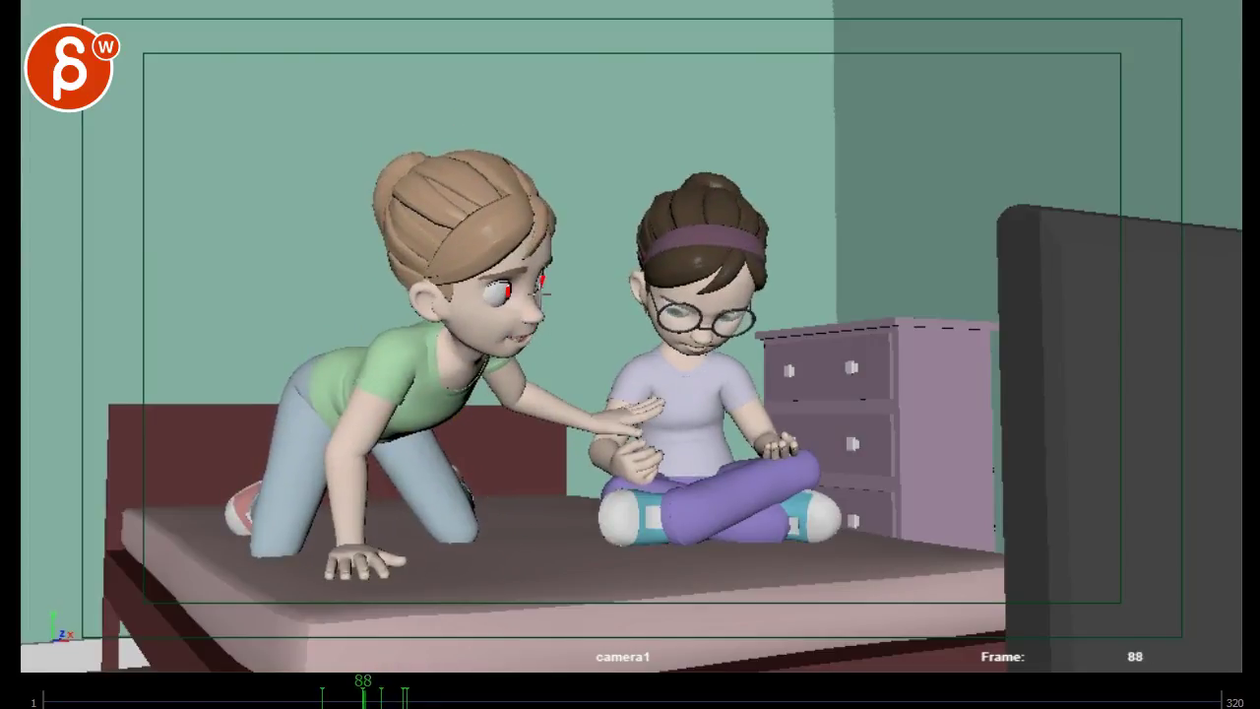
# - Mark the blonde girl's pupil in red at frame 87, and advance to frame 91
pyautogui.hotkey('alt', ',')
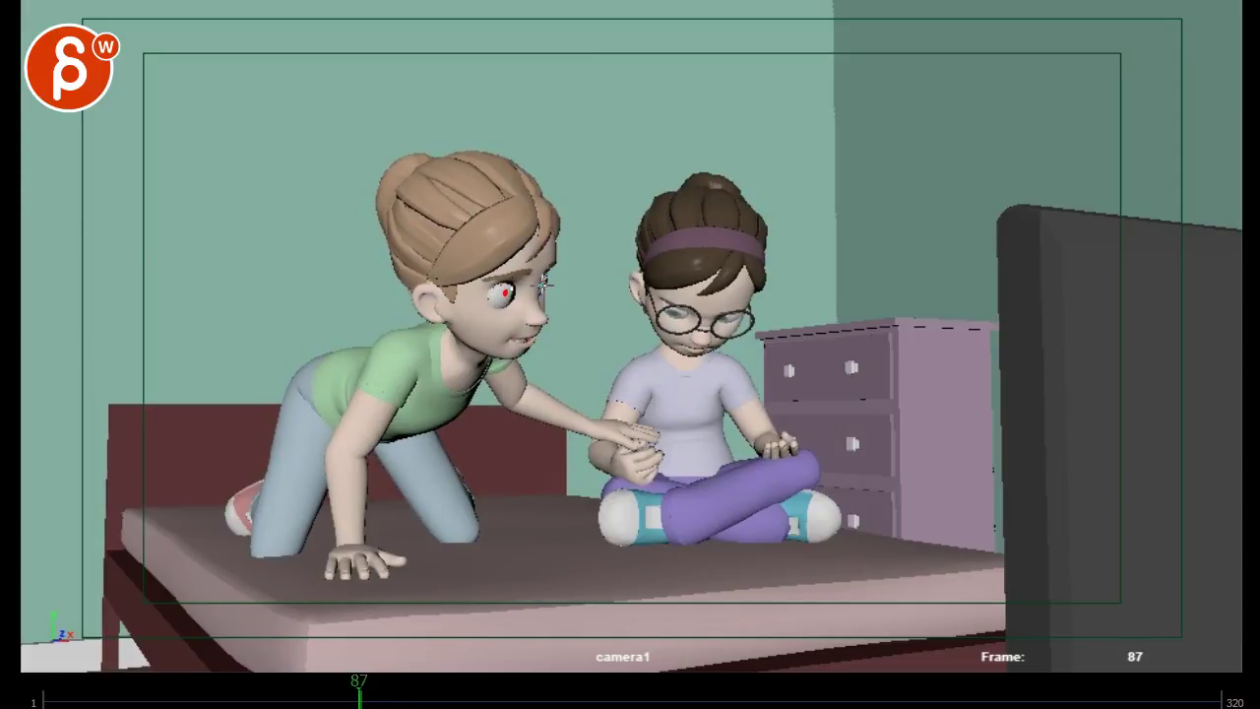
pyautogui.hotkey('alt', '.')
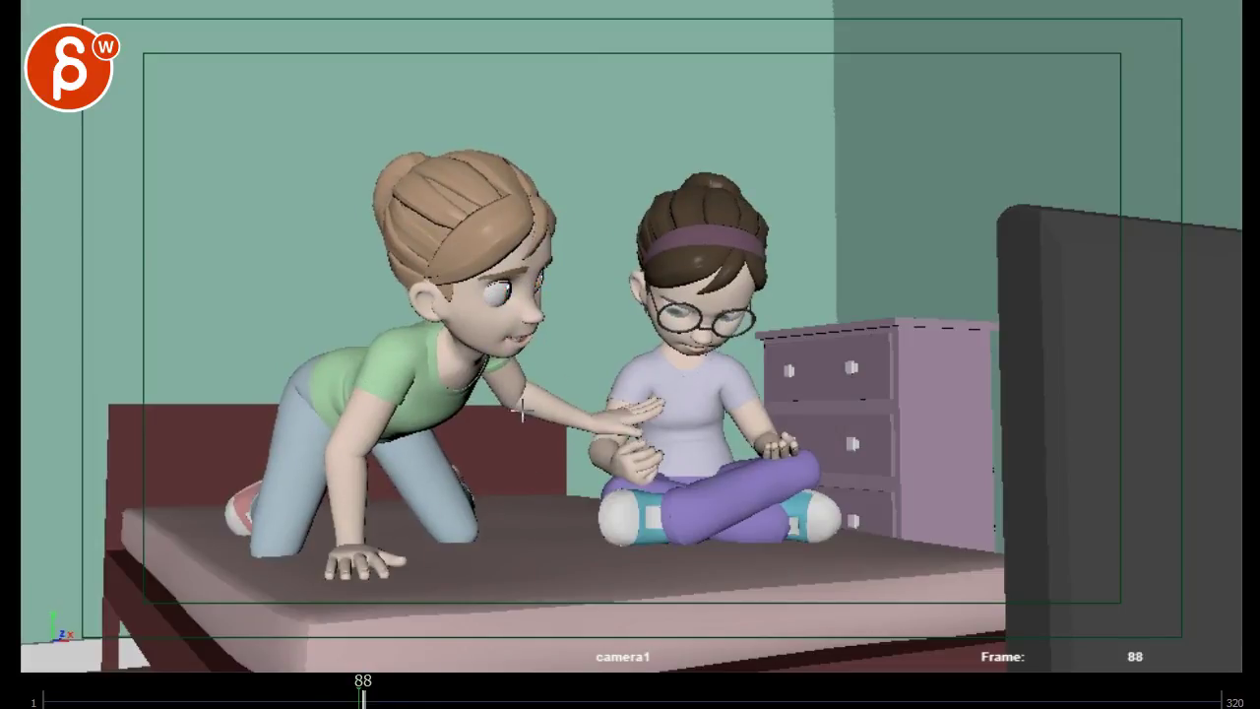
pyautogui.press('Right')
pyautogui.press('Right')
pyautogui.press('Right')
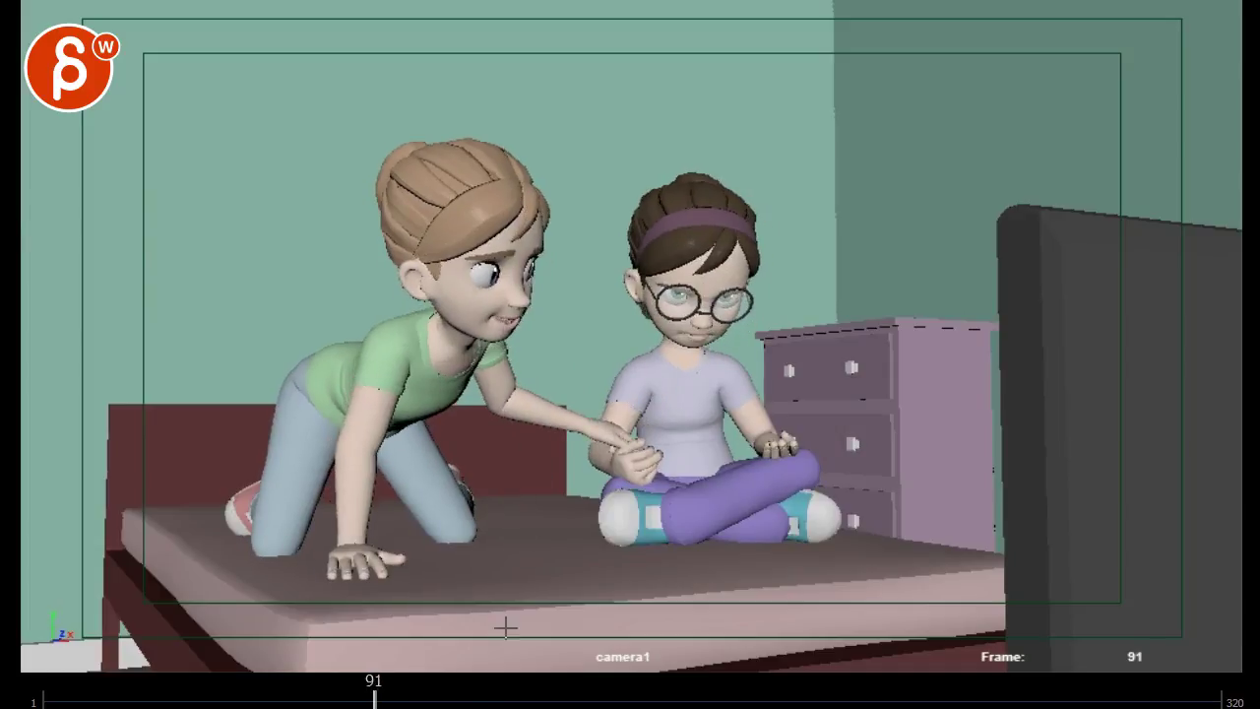
# - Step back frame by frame from frame 91 to frame 78 to examine the blonde girl's eyes and reaching hand
pyautogui.press('Left')
pyautogui.press('Left')
pyautogui.press('Left')
pyautogui.press('Left')
pyautogui.press('Left')
pyautogui.press('Left')
pyautogui.hotkey('alt', ',')
pyautogui.hotkey('alt', ',')
pyautogui.hotkey('alt', ',')
pyautogui.hotkey('alt', ',')
pyautogui.hotkey('alt', ',')
pyautogui.hotkey('alt', ',')
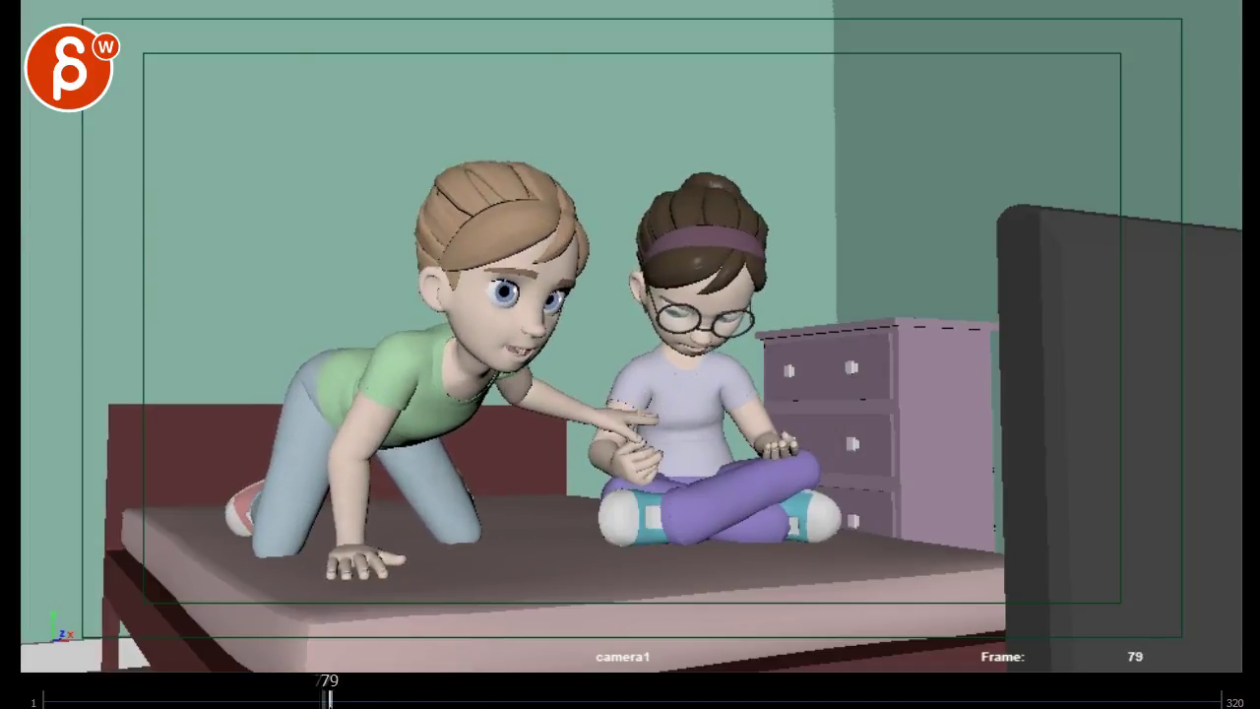
pyautogui.hotkey('alt', ',')
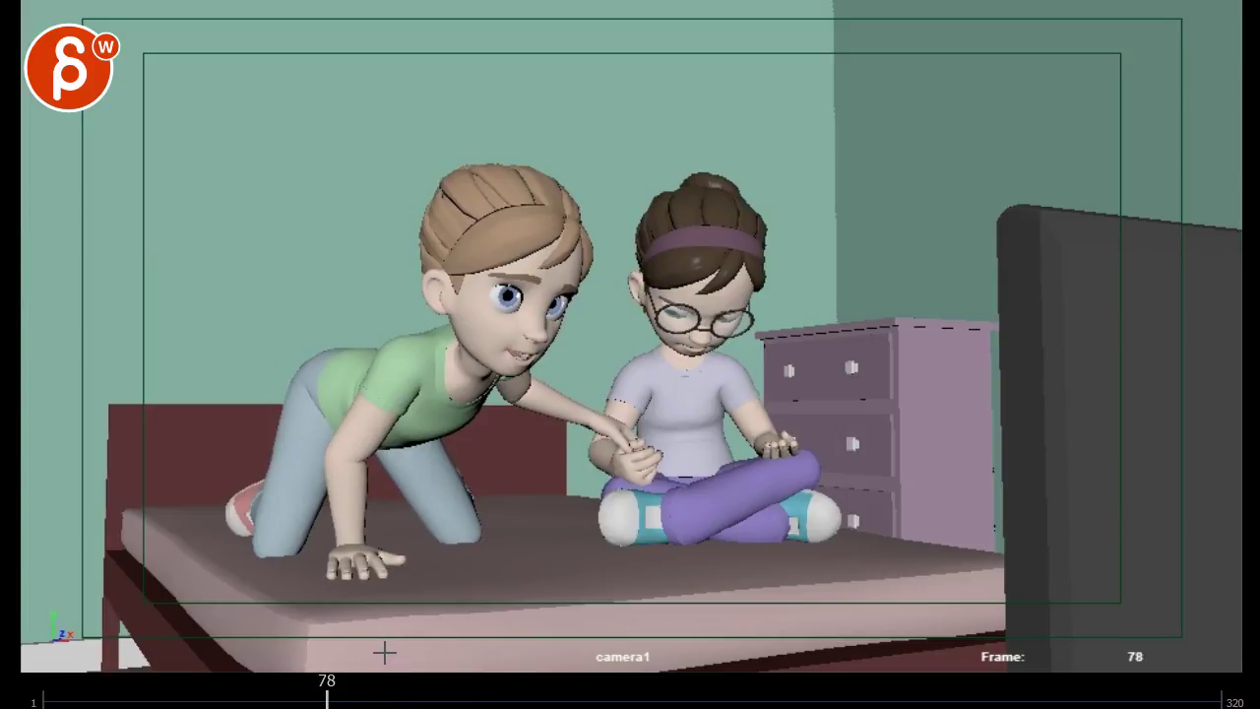
# - Scrub back to frame 74 and mark the blonde girl's reaching hand in red while stepping forward to frame 80
pyautogui.moveTo(284, 699)
pyautogui.mouseDown()
pyautogui.moveTo(222, 698)
pyautogui.moveTo(305, 699)
pyautogui.mouseUp()
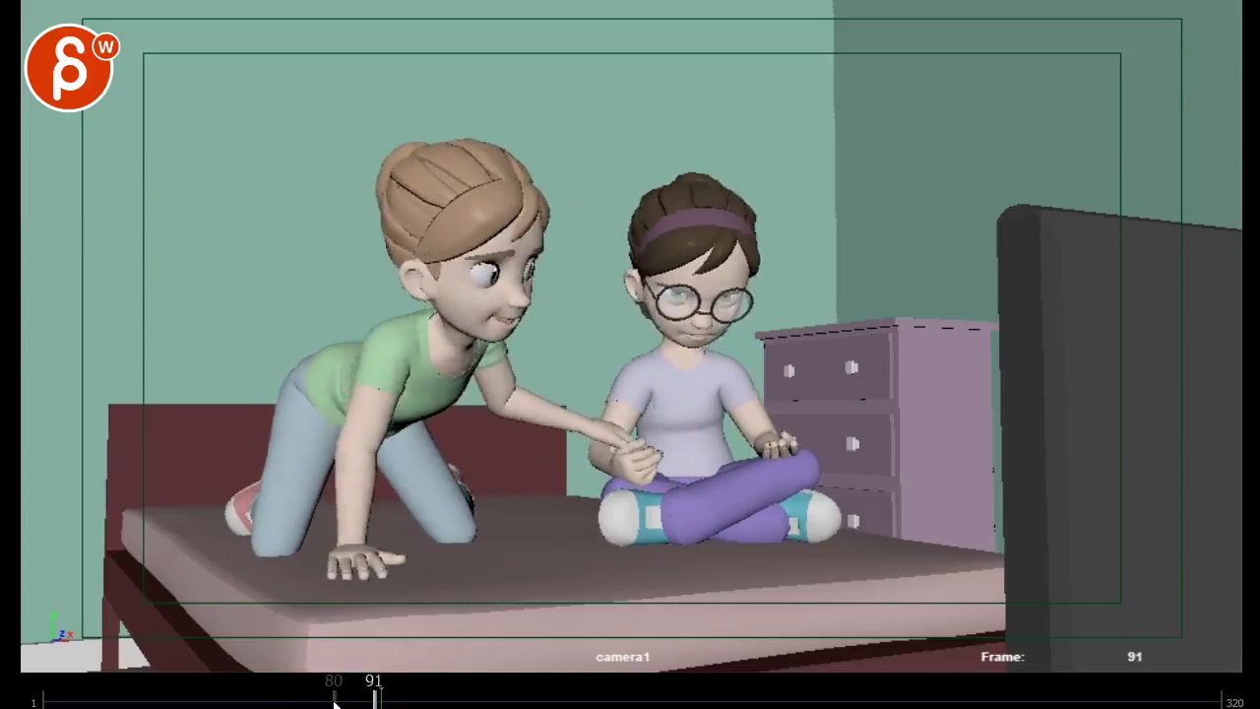
pyautogui.moveTo(341, 702); pyautogui.dragTo(269, 692)
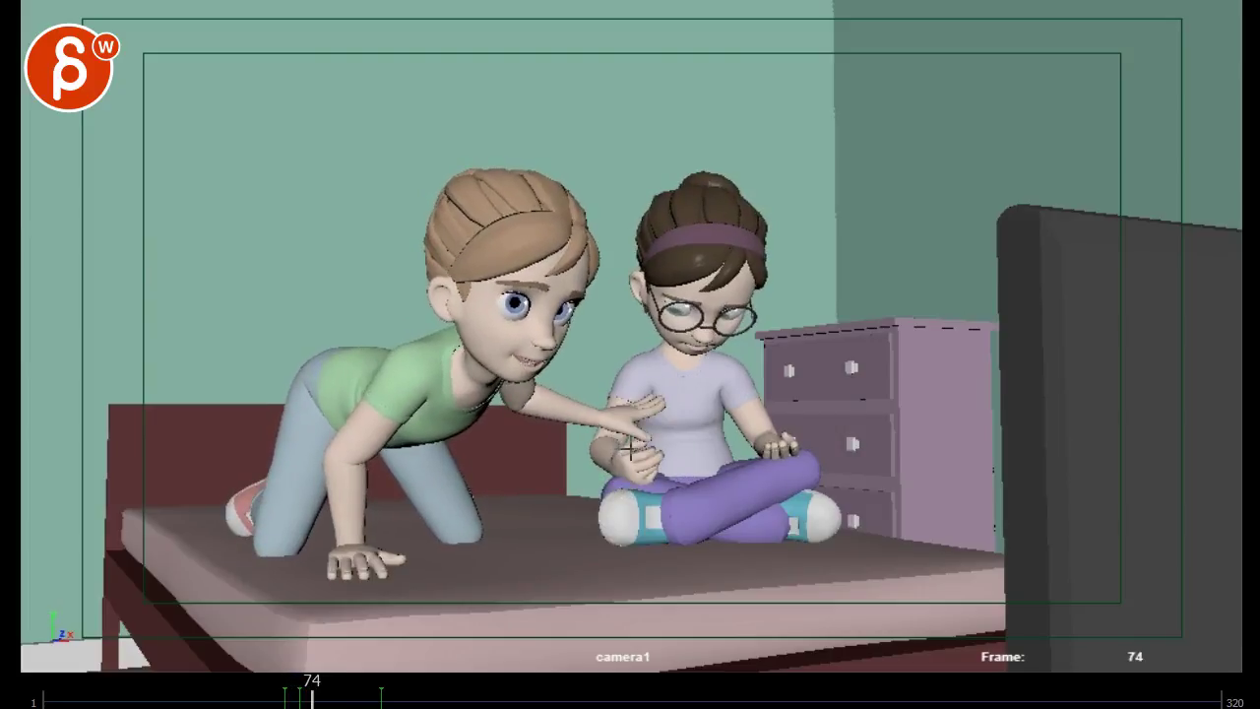
pyautogui.press('Left')
pyautogui.press('Right')
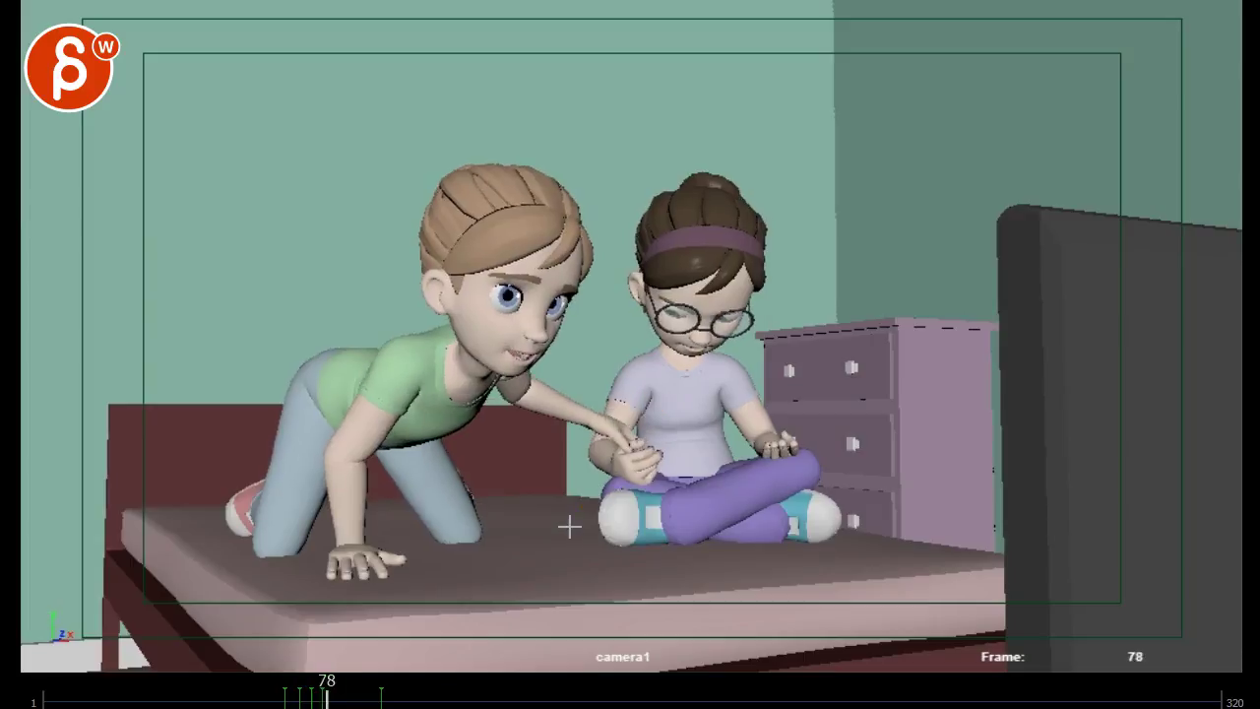
pyautogui.press('Right')
pyautogui.press('Right')
pyautogui.press('Right')
pyautogui.press('Right')
pyautogui.press('Right')
pyautogui.press('Right')
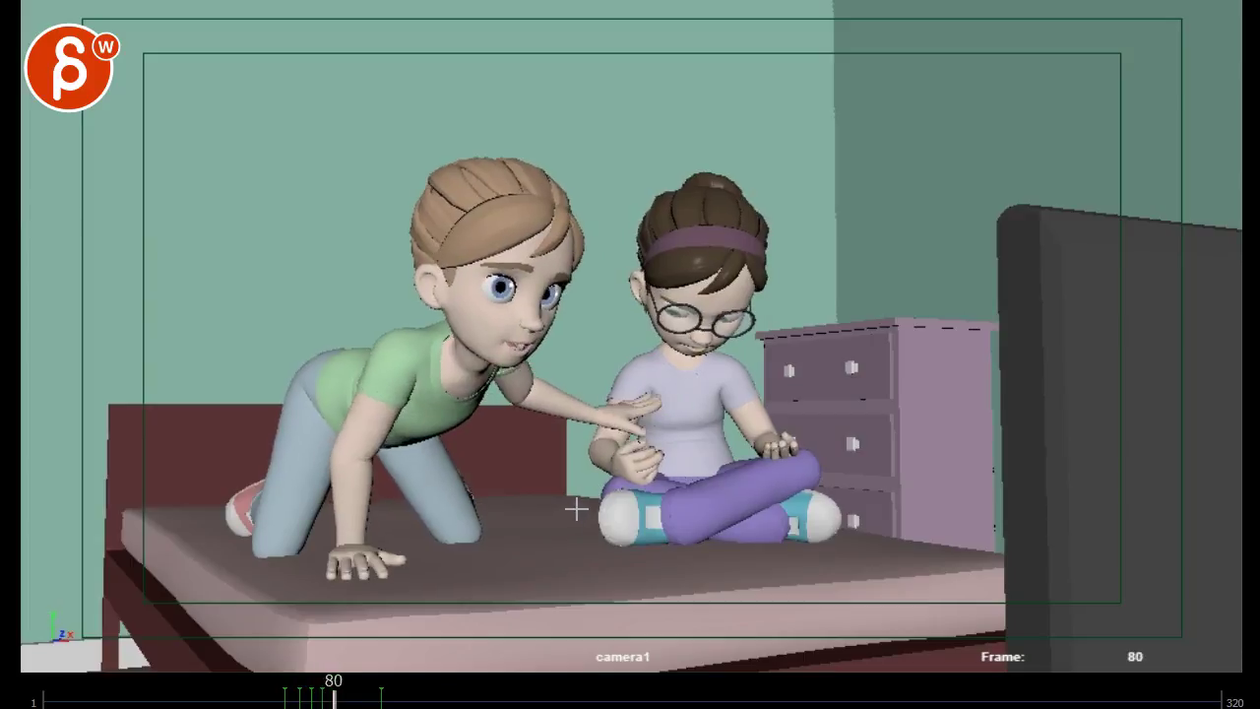
# - Mark the fingertips of the blonde girl's reaching hand in red at frames 88 and 84
pyautogui.hotkey('alt', '.')
pyautogui.hotkey('alt', '.')
pyautogui.hotkey('alt', '.')
pyautogui.hotkey('alt', '.')
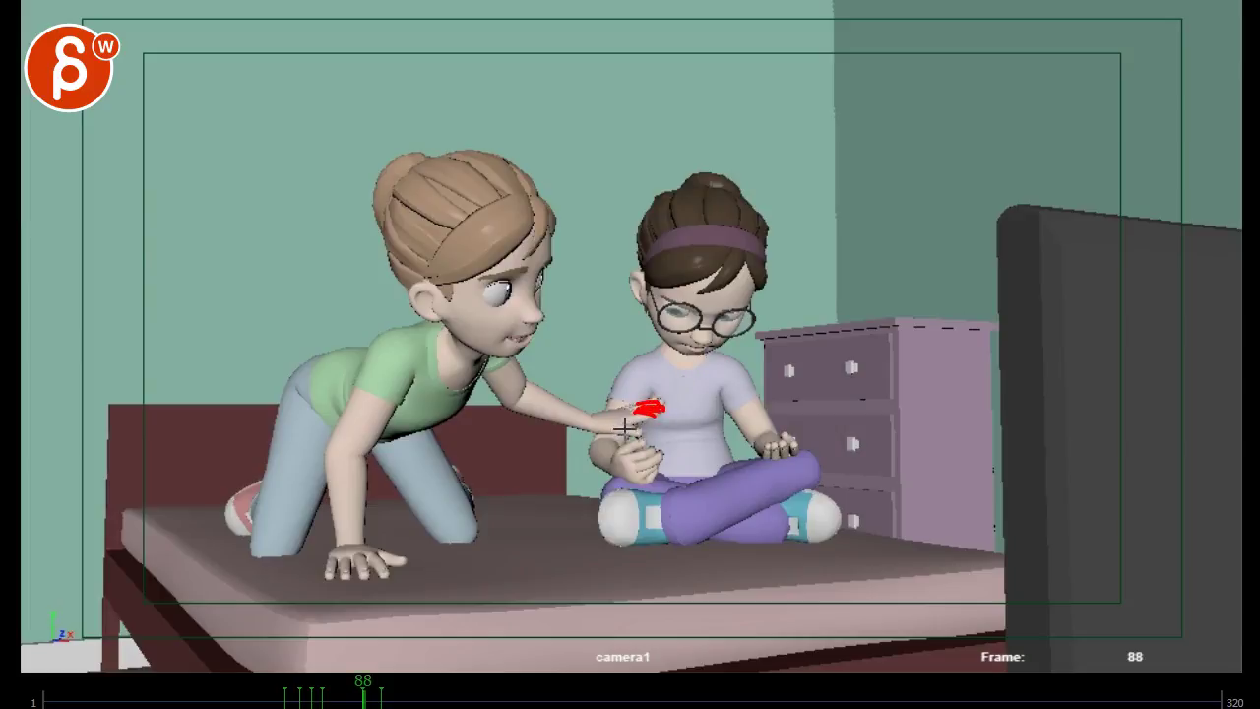
pyautogui.hotkey('alt', '.')
pyautogui.moveTo(360, 697)
pyautogui.mouseDown()
pyautogui.moveTo(279, 698)
pyautogui.moveTo(368, 699)
pyautogui.moveTo(338, 697)
pyautogui.moveTo(353, 697)
pyautogui.mouseUp()
pyautogui.press('Left')
pyautogui.press('Right')
pyautogui.press('Left')
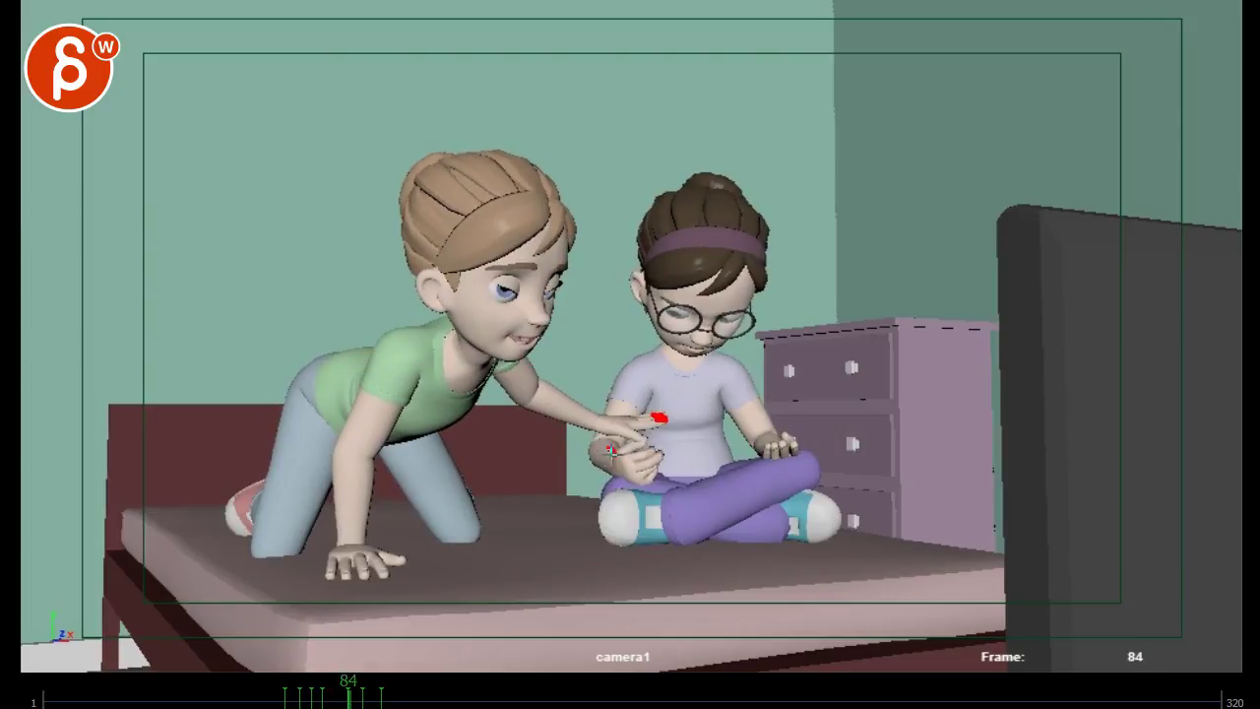
# - Replay the section from about frame 64, and circle the girls' touching hands in red at frame 77
pyautogui.moveTo(308, 701); pyautogui.dragTo(277, 698)
pyautogui.press('space')
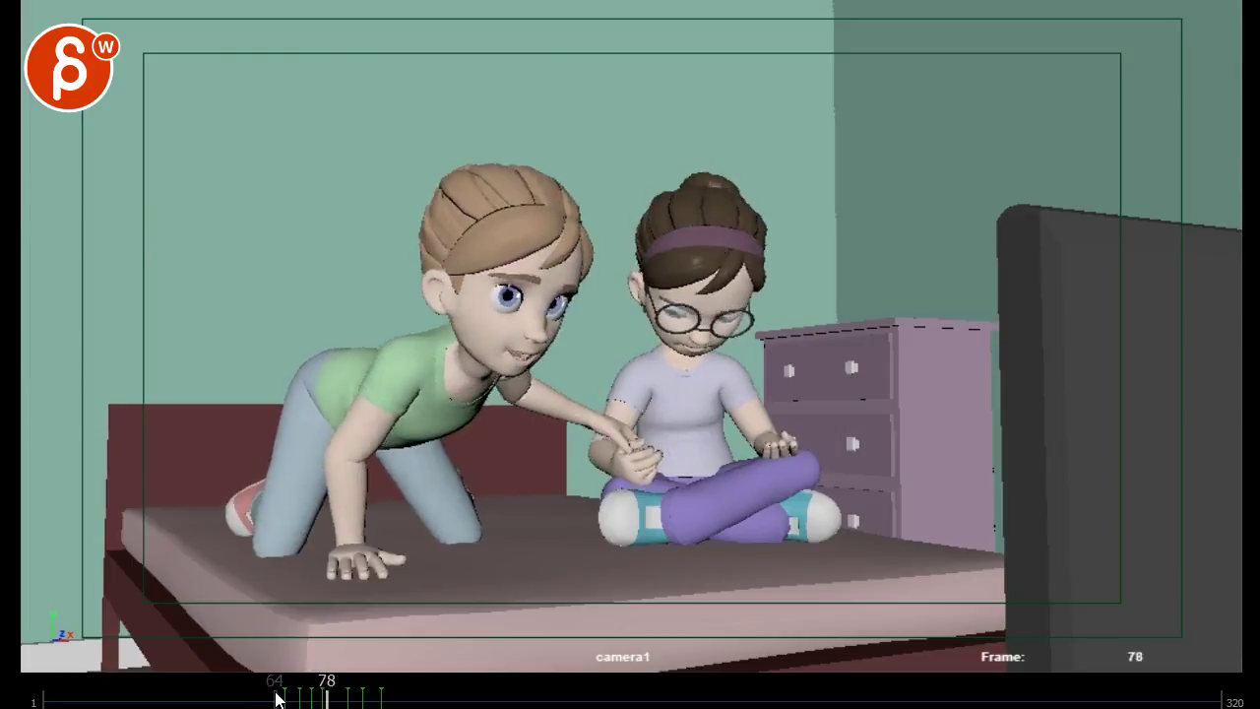
pyautogui.press('space')
pyautogui.click(323, 699)
pyautogui.moveTo(581, 410)
pyautogui.mouseDown()
pyautogui.moveTo(681, 453)
pyautogui.moveTo(601, 402)
pyautogui.mouseUp()
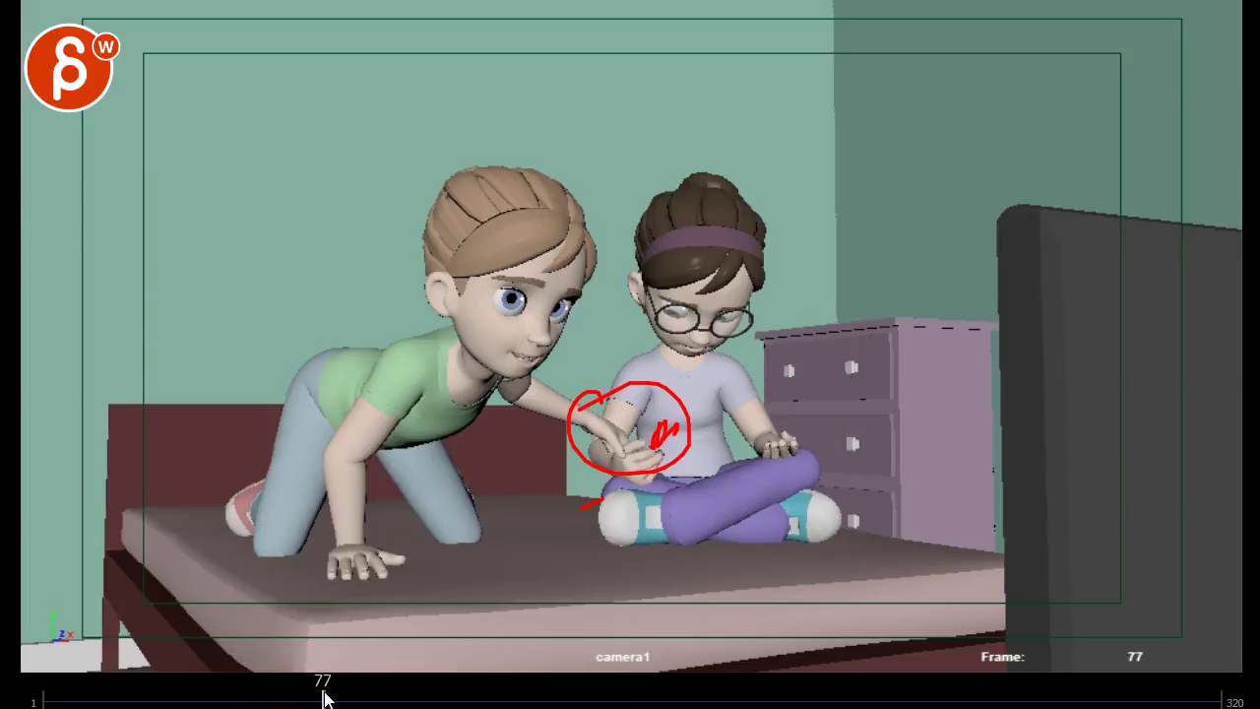
# - Draw a red stroke over the girls' touching hands at frame 69, and sketch a bent arm with a hand arrow at frame 87
pyautogui.moveTo(325, 699)
pyautogui.mouseDown()
pyautogui.moveTo(272, 699)
pyautogui.moveTo(292, 699)
pyautogui.mouseUp()
pyautogui.moveTo(618, 418); pyautogui.dragTo(617, 465)
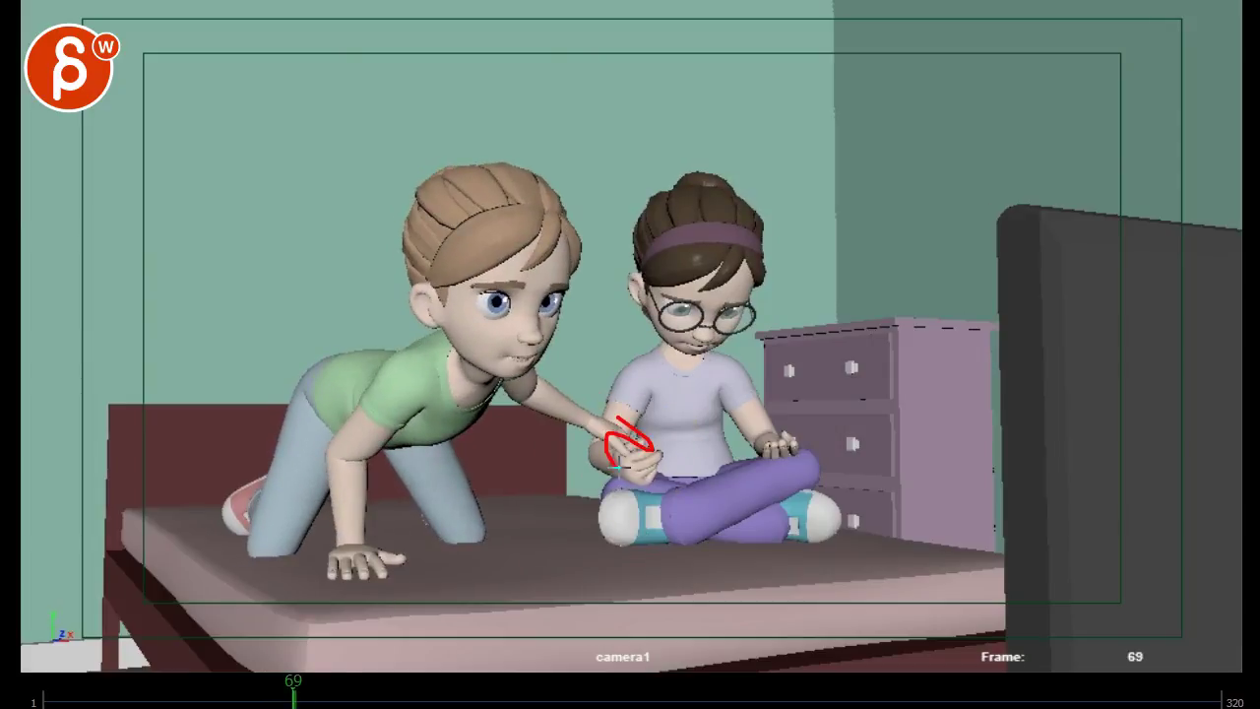
pyautogui.hotkey('alt', 'v')
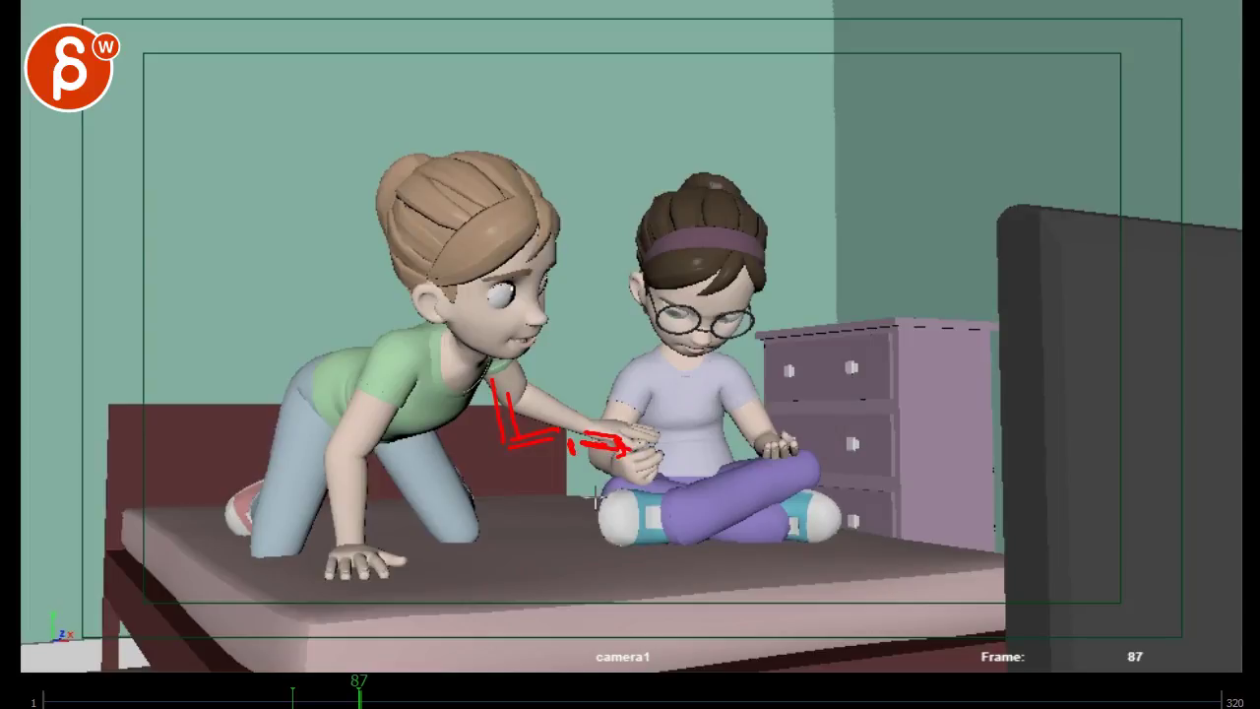
pyautogui.hotkey('alt', '.')
pyautogui.hotkey('alt', 'v')
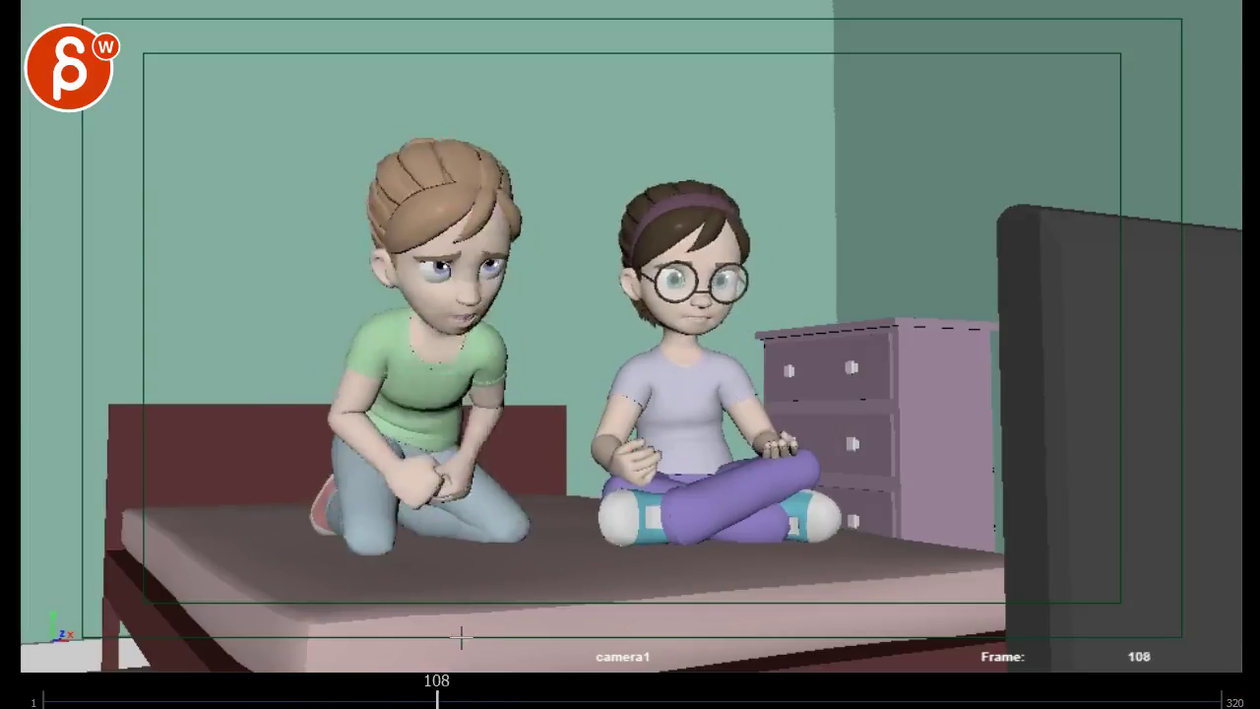
# - Go back to frame 92 and draw red curves around the fingers of the blonde girl's supporting hand
pyautogui.moveTo(463, 699); pyautogui.dragTo(378, 699)
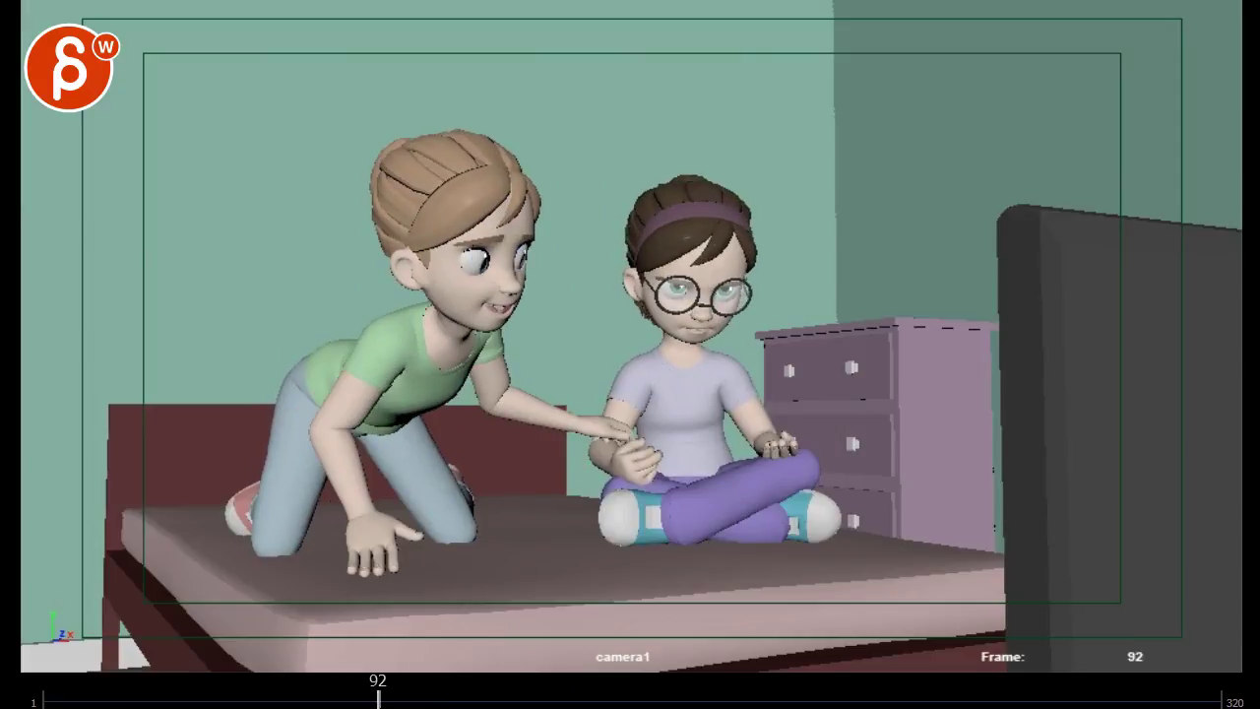
pyautogui.hotkey('alt', '.')
pyautogui.hotkey('alt', '.')
pyautogui.hotkey('alt', ',')
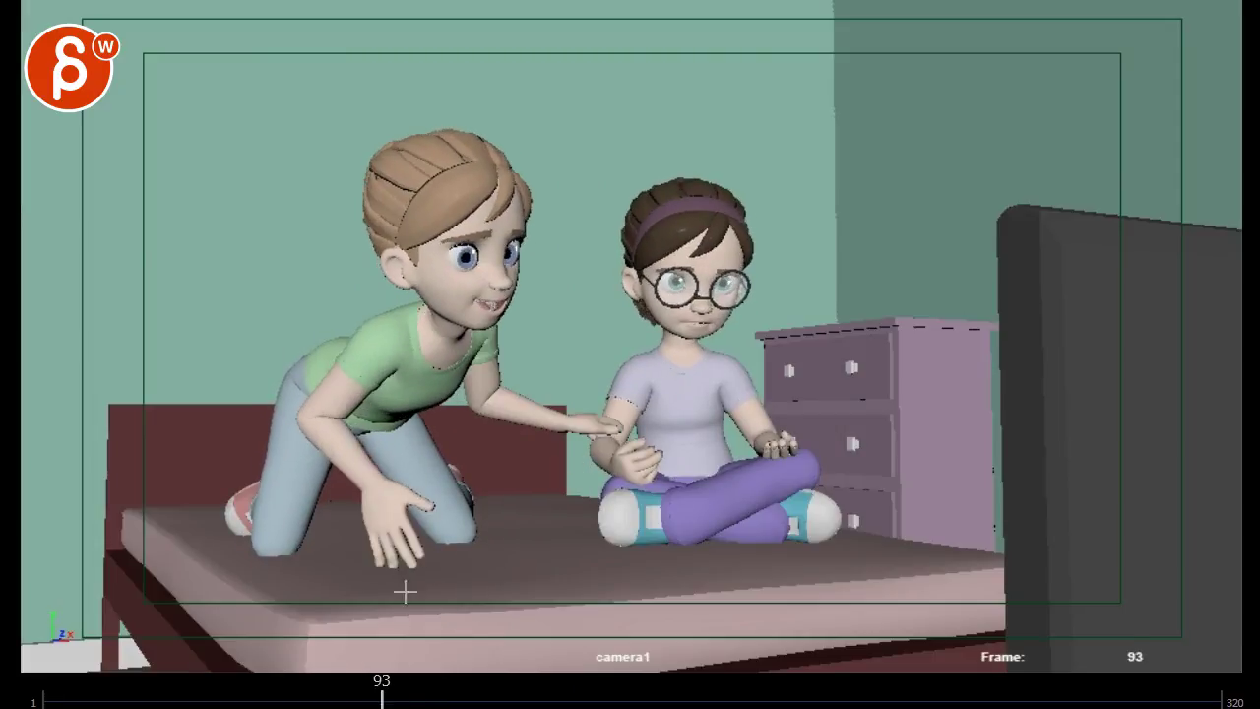
pyautogui.hotkey('alt', ',')
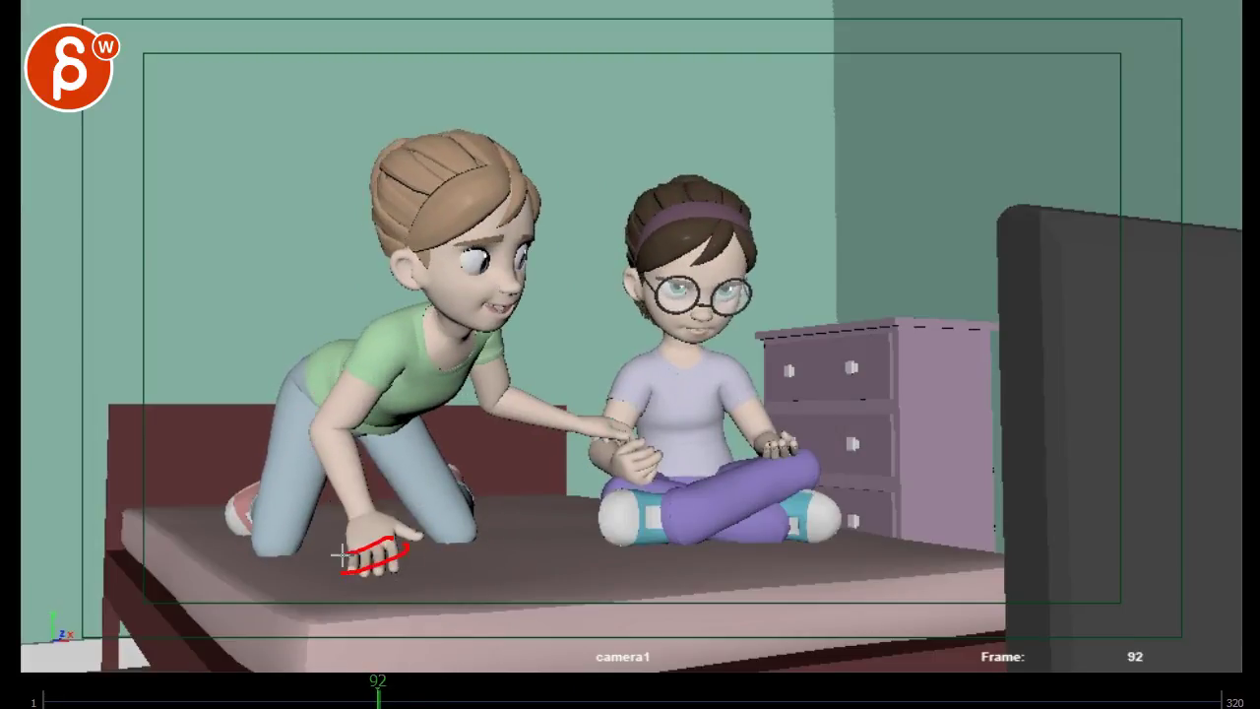
# - Compare frames 95 to 97, and outline the blonde girl's supporting hand in red at frame 96
pyautogui.hotkey('alt', '.')
pyautogui.hotkey('alt', '.')
pyautogui.hotkey('alt', '.')
pyautogui.hotkey('alt', '.')
pyautogui.hotkey('alt', '.')
pyautogui.hotkey('alt', '.')
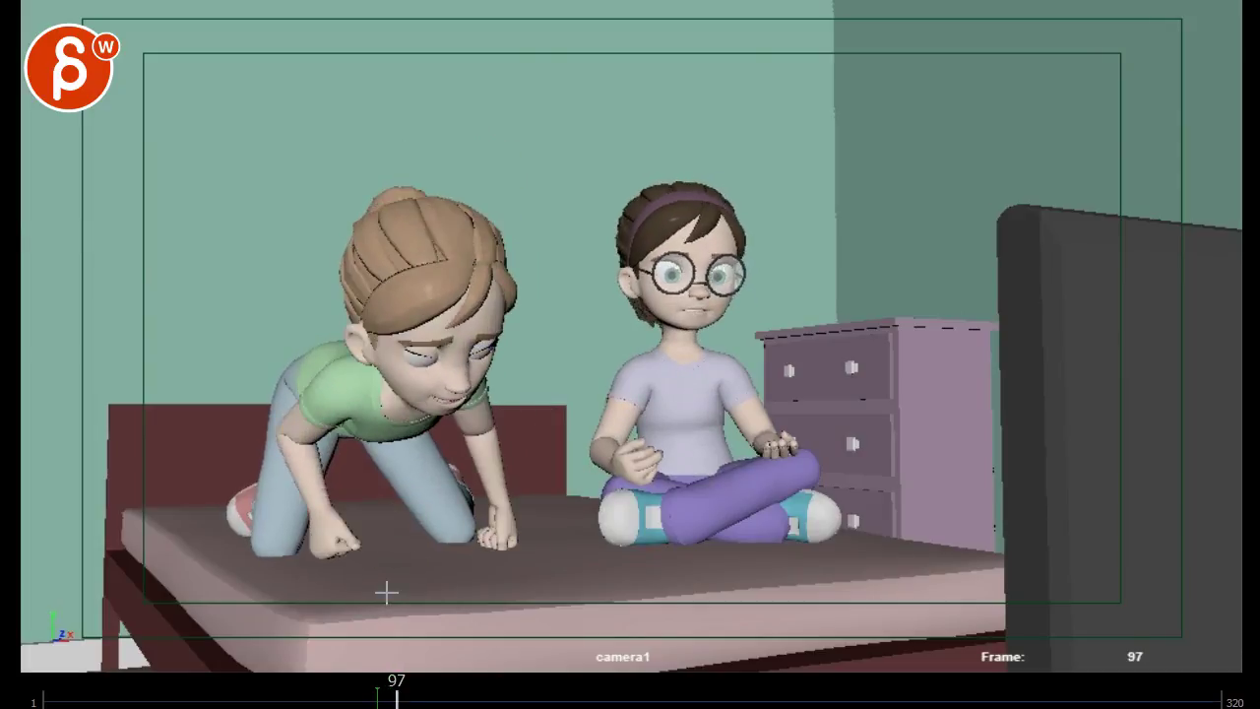
pyautogui.hotkey('alt', ',')
pyautogui.hotkey('alt', ',')
pyautogui.hotkey('alt', ',')
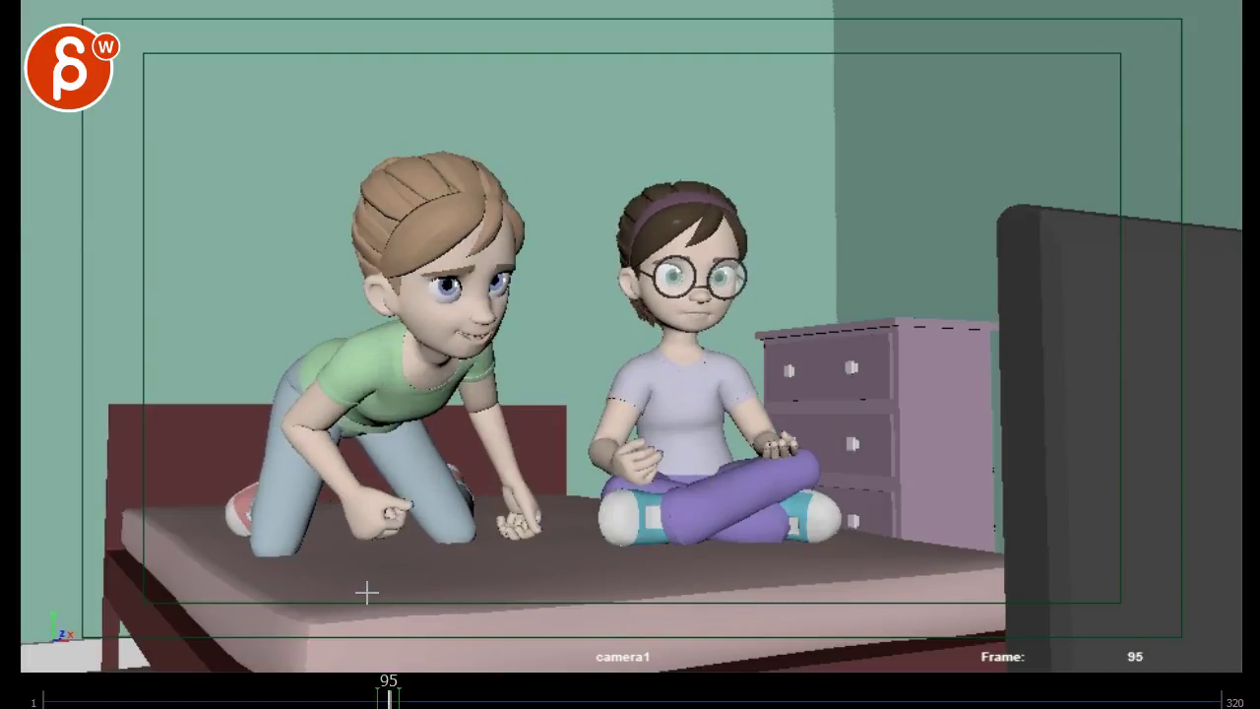
pyautogui.hotkey('alt', '.')
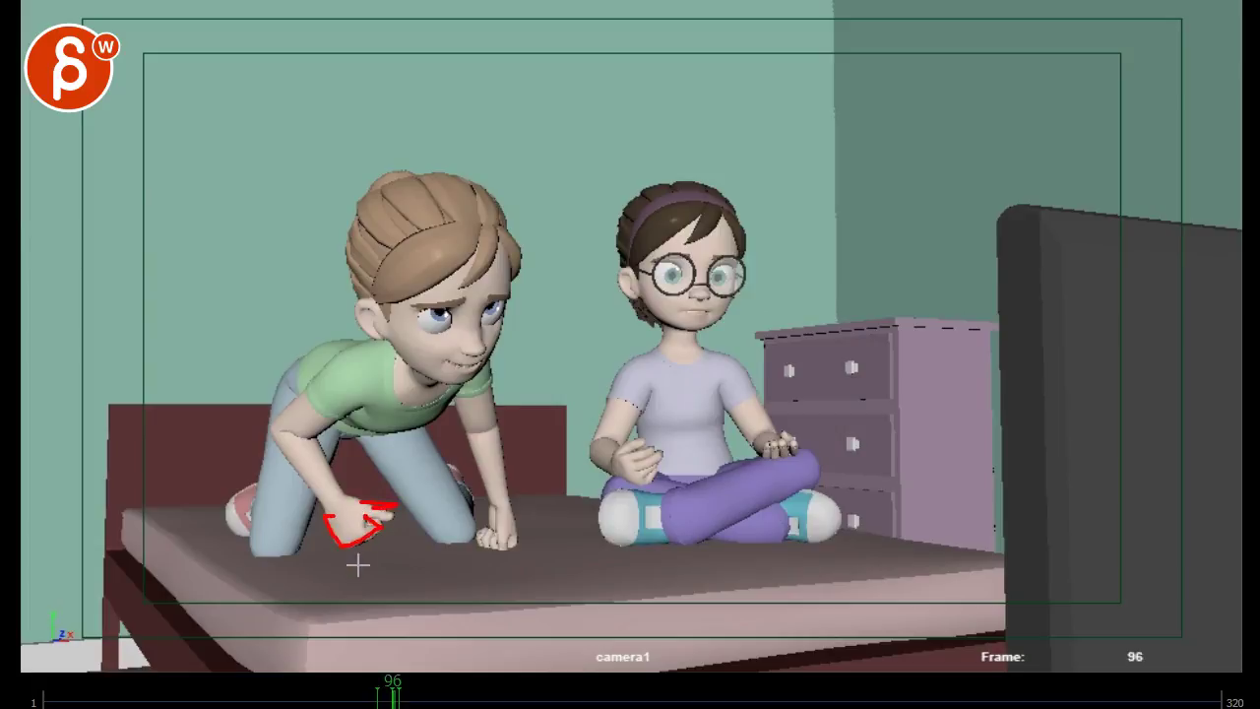
# - Step forward past frame 96 and back to frame 92 to compare the supporting hand's contact with the mattress
pyautogui.hotkey('alt', '.')
pyautogui.hotkey('alt', '.')
pyautogui.hotkey('alt', '.')
pyautogui.hotkey('alt', ',')
pyautogui.hotkey('alt', ',')
pyautogui.hotkey('alt', ',')
pyautogui.hotkey('alt', ',')
pyautogui.hotkey('alt', ',')
pyautogui.hotkey('alt', ',')
pyautogui.hotkey('alt', ',')
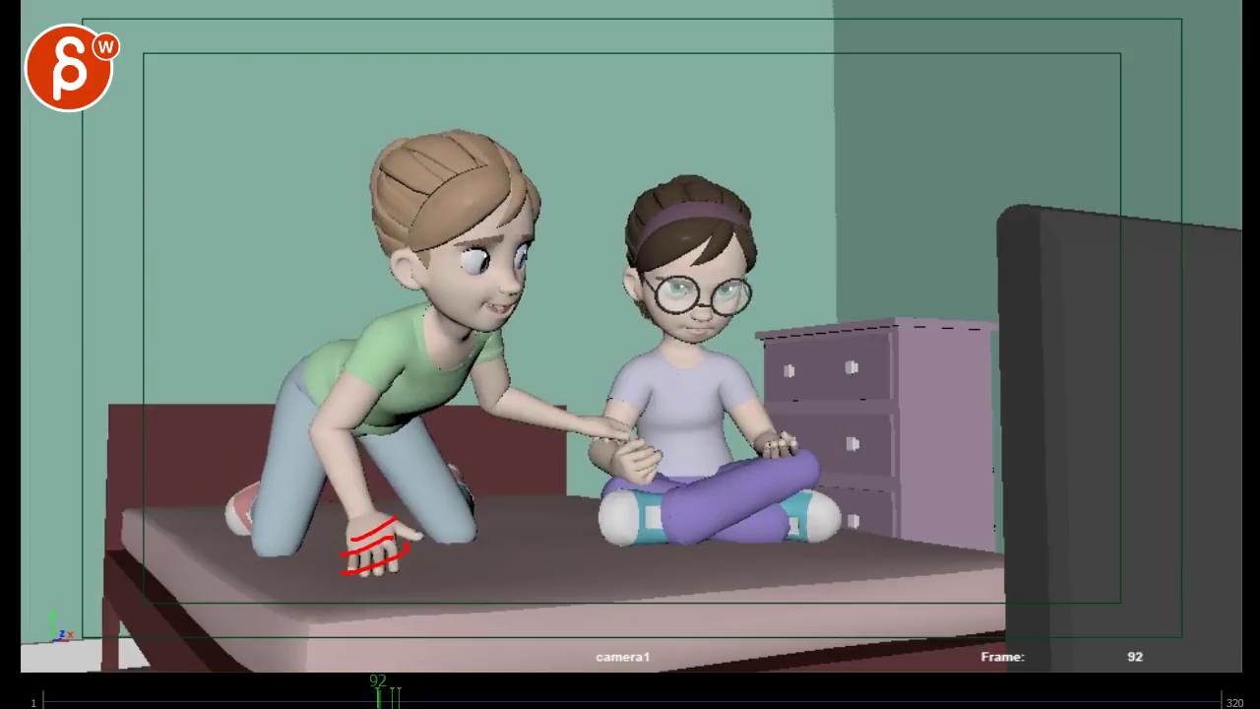
# - Scrub to frame 103 and step through to frame 108 to examine the blonde girl's fists leaving the mattress
pyautogui.moveTo(379, 686)
pyautogui.mouseDown()
pyautogui.moveTo(459, 695)
pyautogui.moveTo(423, 695)
pyautogui.mouseUp()
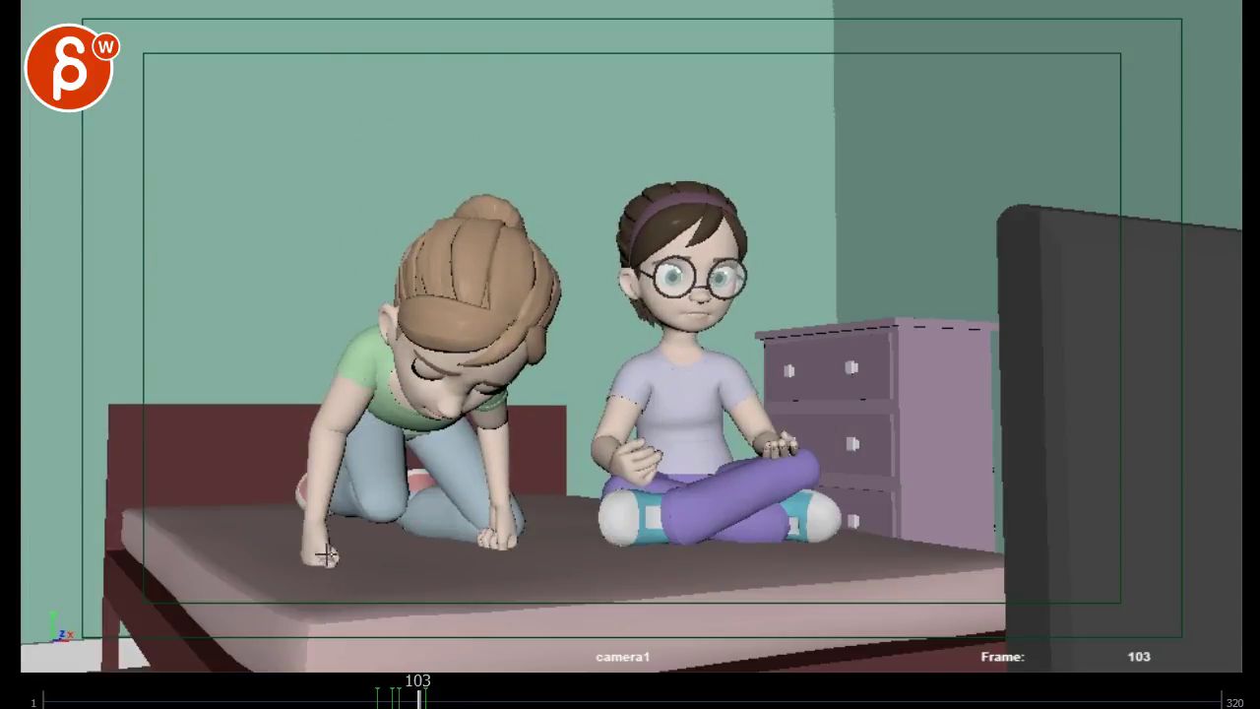
pyautogui.press('Left')
pyautogui.press('Left')
pyautogui.press('Right')
pyautogui.press('Right')
pyautogui.press('Right')
pyautogui.press('Right')
pyautogui.press('Right')
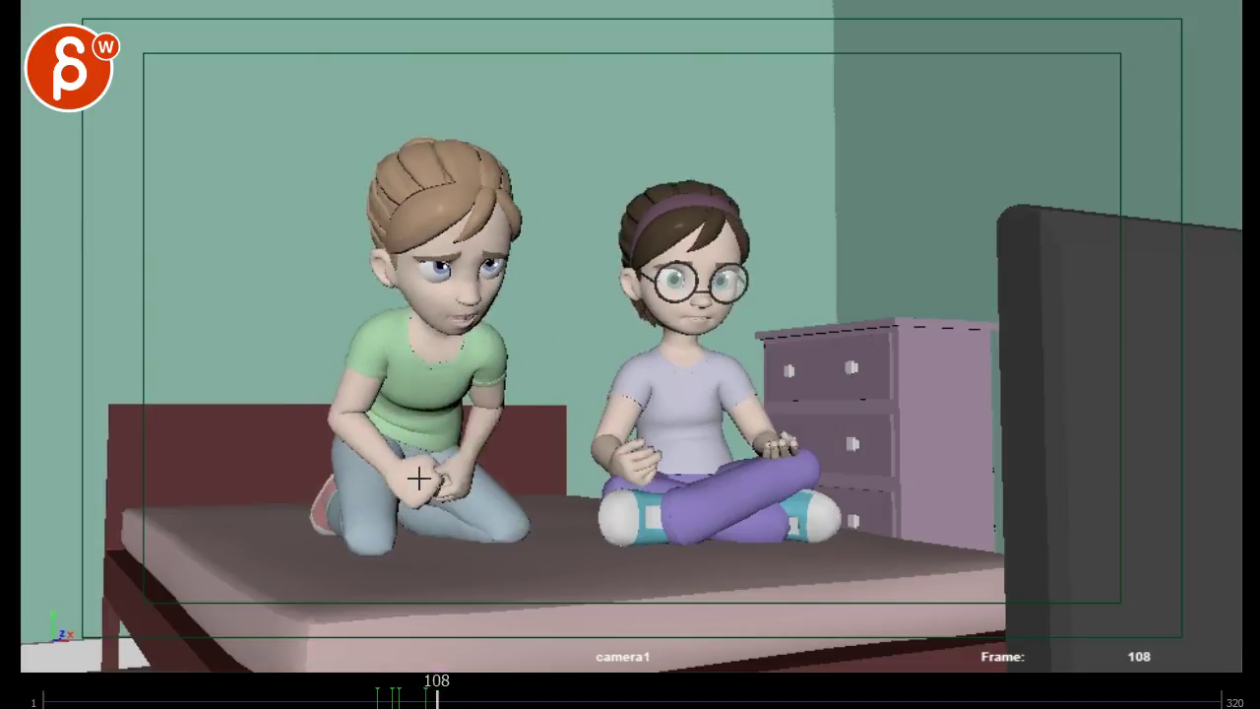
# - Replay briefly from about frame 108, and draw red strokes over the blonde girl's fist beside her far knee at frame 105
pyautogui.moveTo(433, 696)
pyautogui.mouseDown()
pyautogui.moveTo(408, 695)
pyautogui.moveTo(440, 695)
pyautogui.mouseUp()
pyautogui.press('space')
pyautogui.press('space')
pyautogui.press('Left')
pyautogui.press('Left')
pyautogui.press('Left')
pyautogui.press('Left')
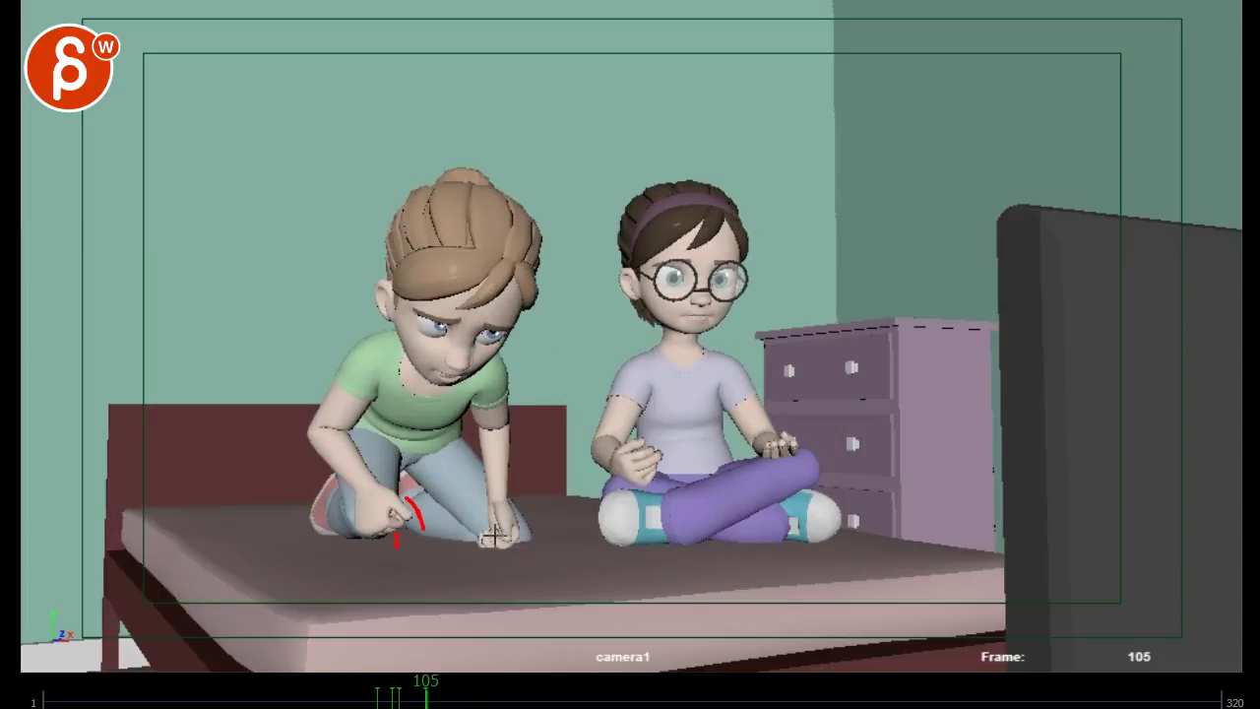
pyautogui.moveTo(508, 532); pyautogui.dragTo(511, 536)
pyautogui.moveTo(497, 545); pyautogui.dragTo(493, 507)
# - Compare frame 105 with its neighbouring frames, and draw a red line from the far fist up the blonde girl's forearm
pyautogui.press('Left')
pyautogui.press('Right')
pyautogui.press('Right')
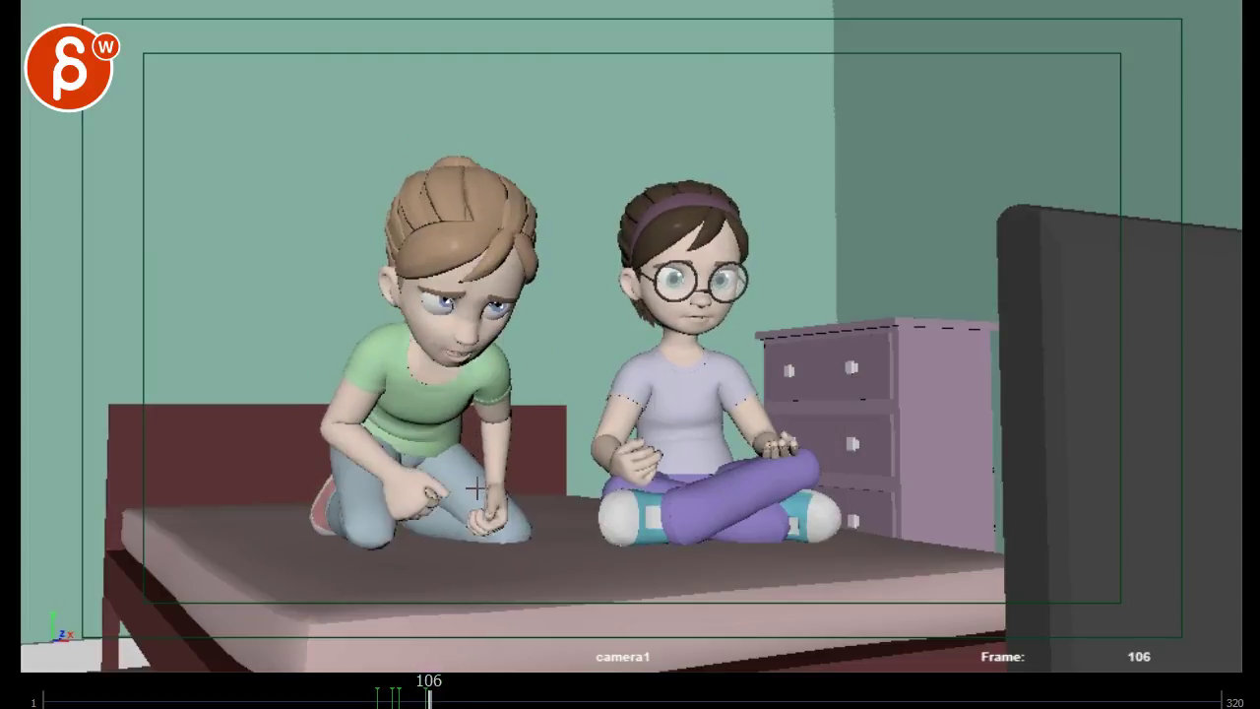
pyautogui.press('Left')
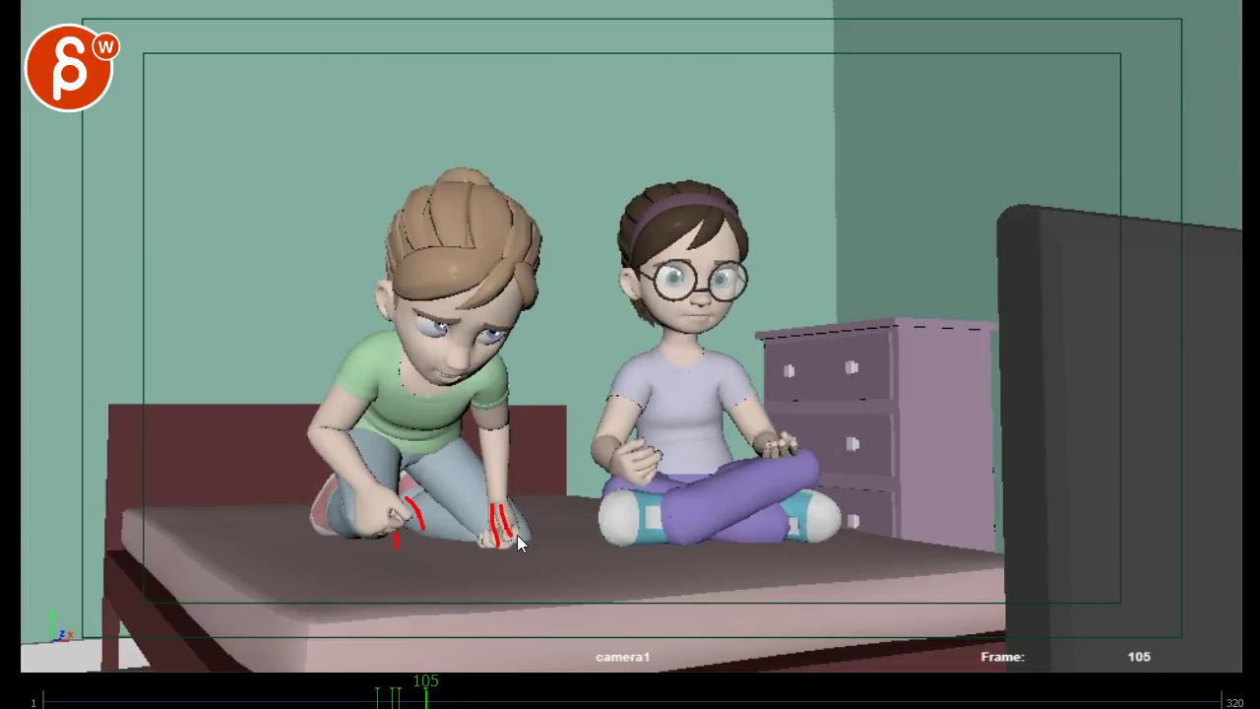
pyautogui.moveTo(517, 535)
pyautogui.mouseDown()
pyautogui.moveTo(489, 513)
pyautogui.moveTo(500, 435)
pyautogui.mouseUp()
# - Advance to frame 110 and draw the blonde girl's forearm with a downward hand arrow in red
pyautogui.hotkey('alt', '.')
pyautogui.hotkey('alt', '.')
pyautogui.hotkey('alt', '.')
pyautogui.hotkey('alt', '.')
pyautogui.hotkey('alt', '.')
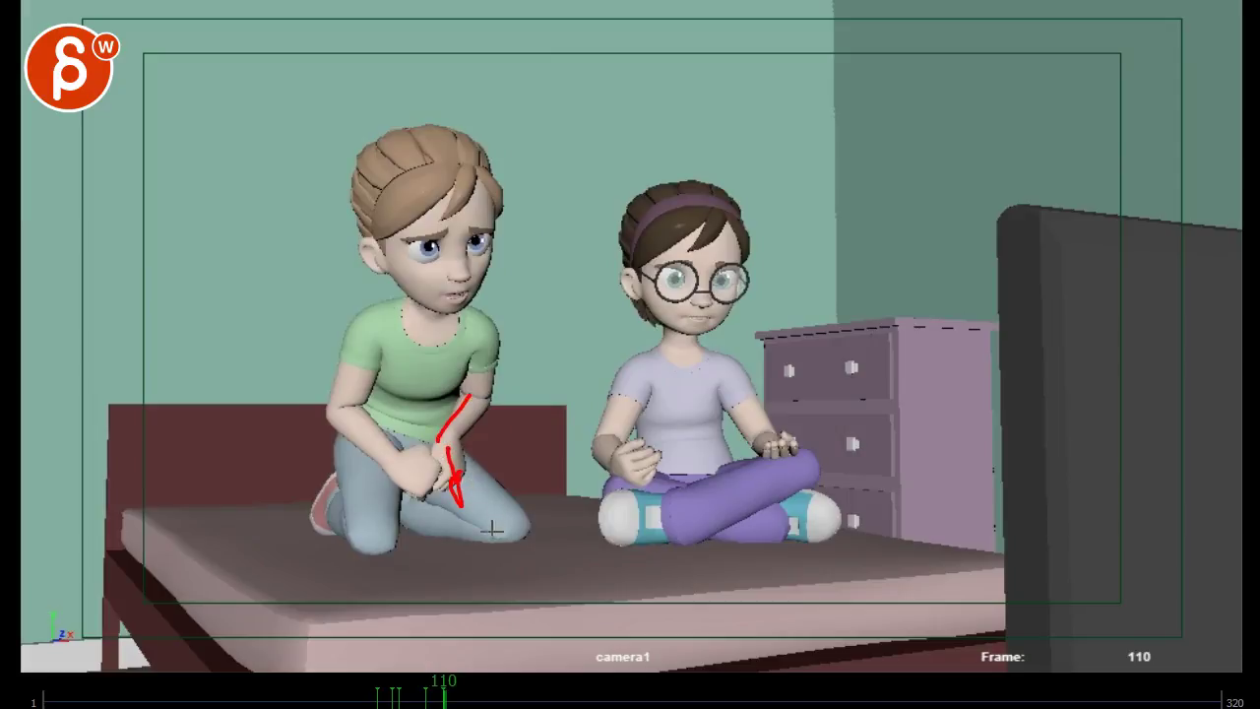
# - Play on to frame 115 and draw a red stroke across the blonde girl's clasped hands
pyautogui.moveTo(453, 701)
pyautogui.mouseDown()
pyautogui.moveTo(411, 701)
pyautogui.moveTo(463, 696)
pyautogui.mouseUp()
pyautogui.press('space')
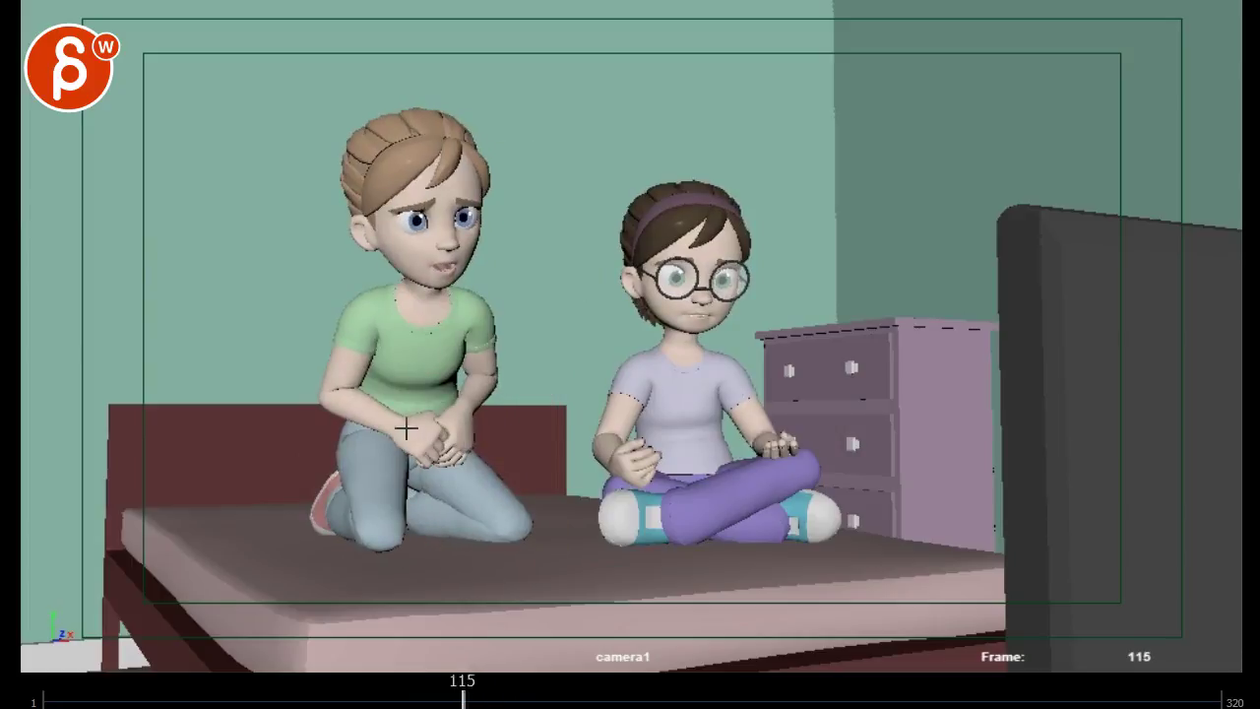
pyautogui.moveTo(407, 429); pyautogui.dragTo(450, 456)
# - Replay from frame 112, and circle the blonde girl's far fist on the mattress in red at frame 128
pyautogui.moveTo(465, 697); pyautogui.dragTo(452, 698)
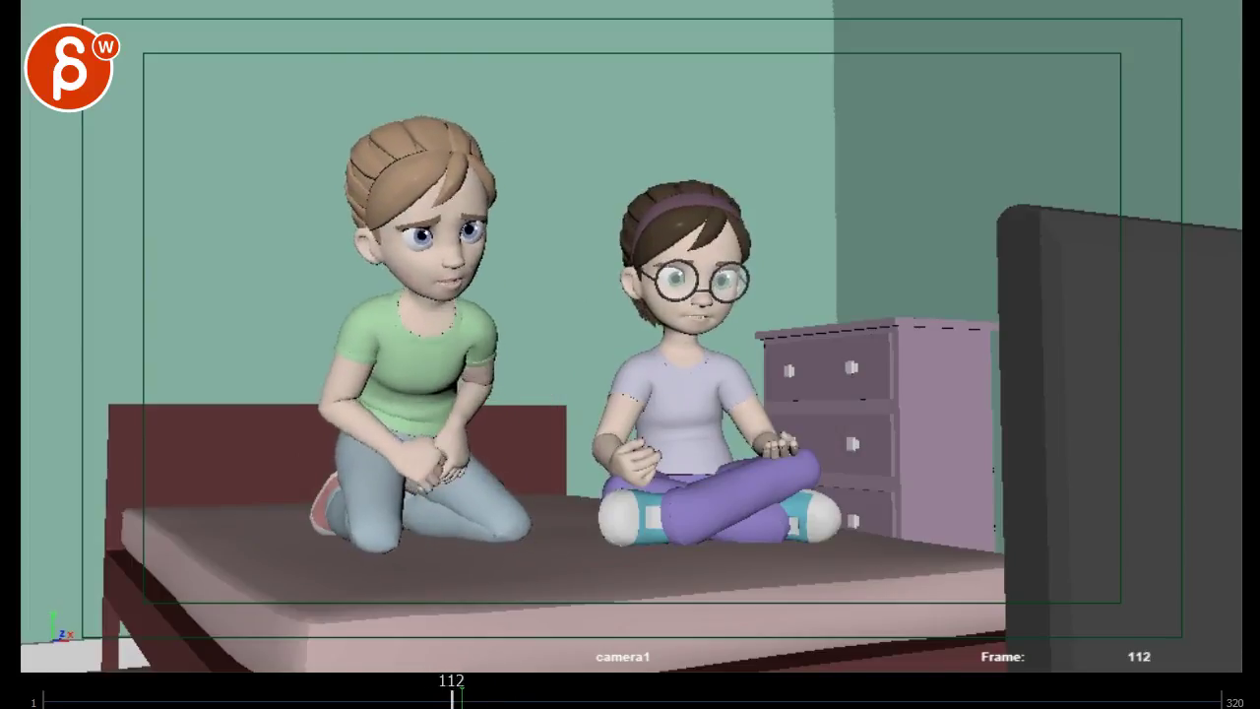
pyautogui.press('space')
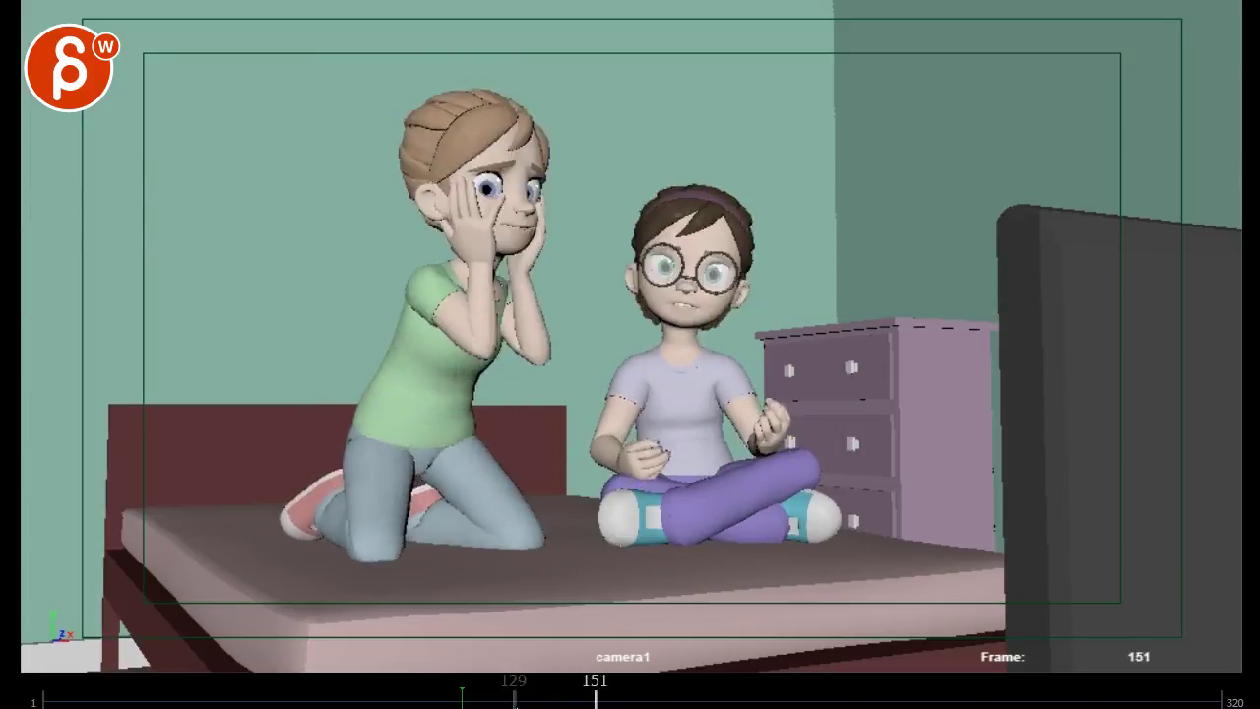
pyautogui.moveTo(514, 701)
pyautogui.mouseDown()
pyautogui.moveTo(493, 700)
pyautogui.moveTo(571, 701)
pyautogui.moveTo(509, 699)
pyautogui.moveTo(520, 699)
pyautogui.mouseUp()
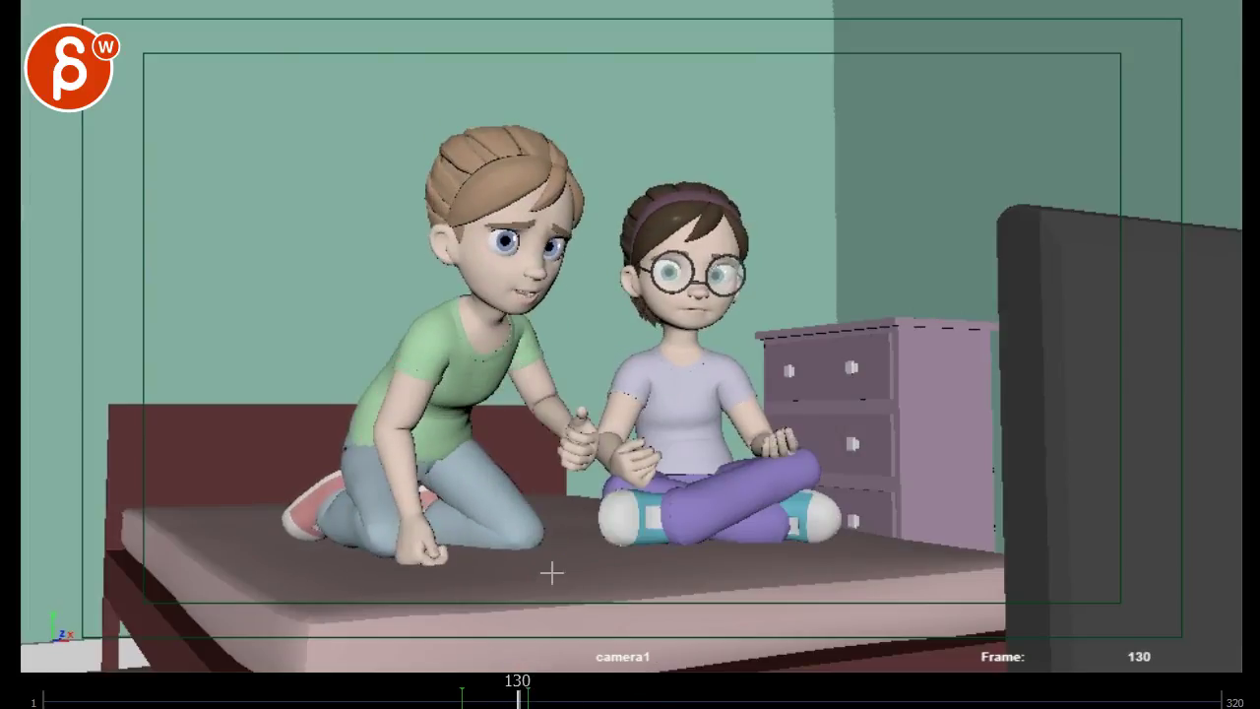
pyautogui.press('Left')
pyautogui.press('Left')
pyautogui.moveTo(581, 531); pyautogui.dragTo(545, 504)
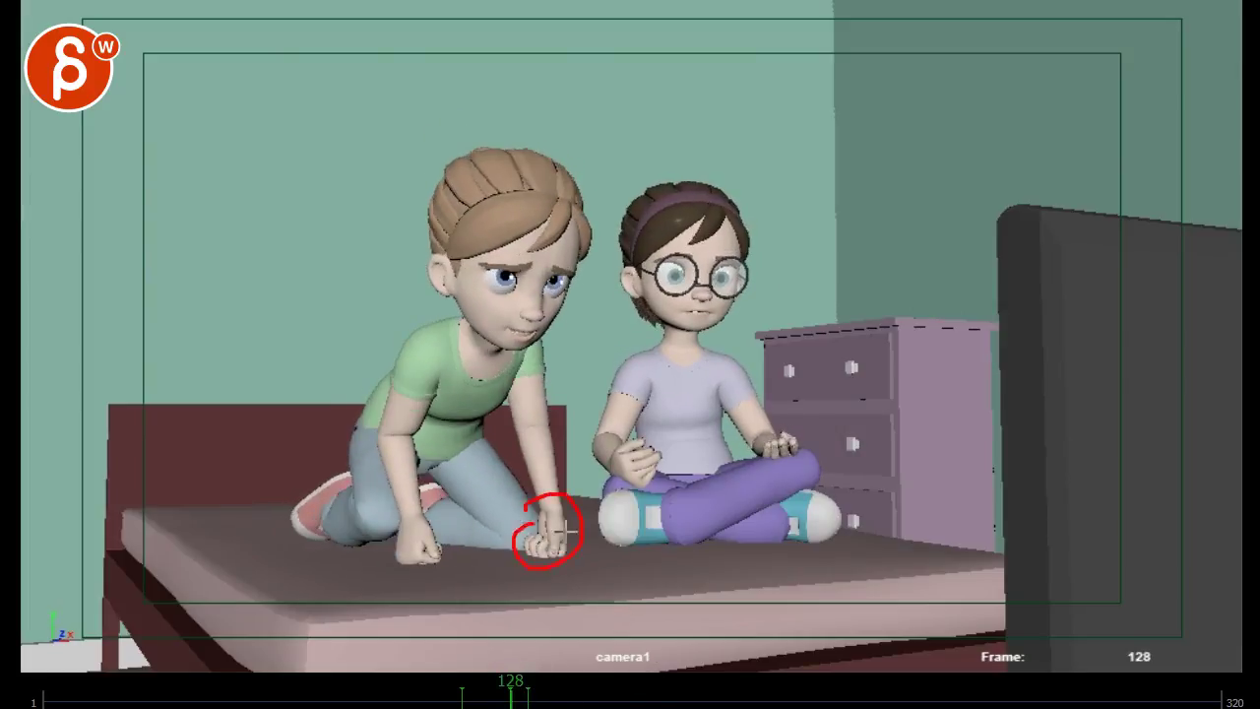
# - Advance to frame 130 and draw a red curve over the wrist of the blonde girl's lifted hand
pyautogui.press('Right')
pyautogui.press('Right')
pyautogui.moveTo(587, 420); pyautogui.dragTo(595, 445)
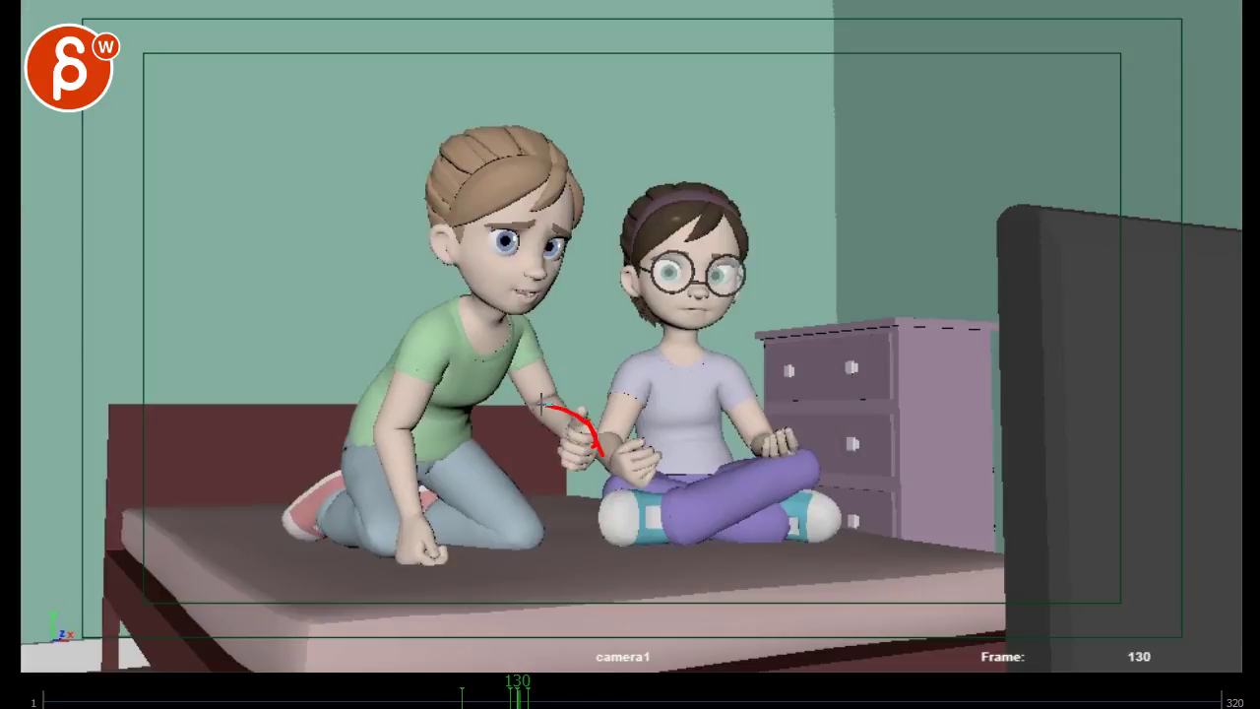
# - Mark the blonde girl's lifted hand in red at frame 132 and advance to frame 137
pyautogui.hotkey('alt', '.')
pyautogui.hotkey('alt', '.')
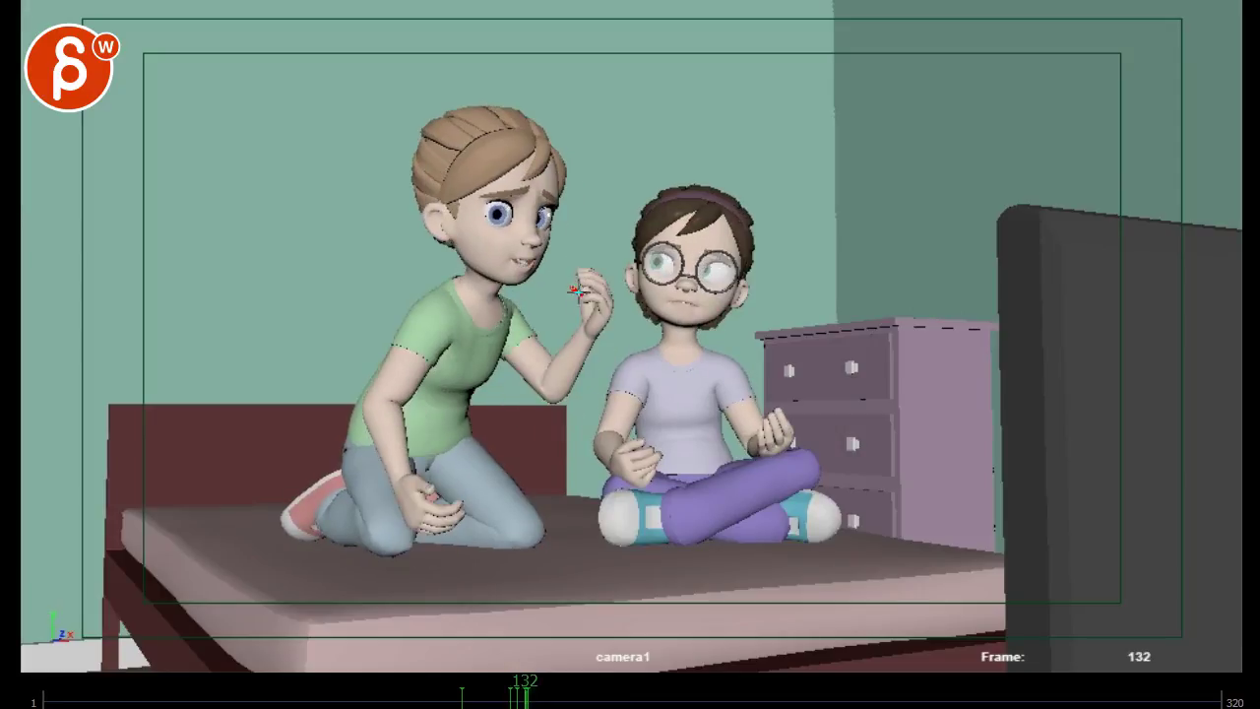
pyautogui.hotkey('alt', '.')
pyautogui.hotkey('alt', '.')
pyautogui.hotkey('alt', '.')
pyautogui.hotkey('alt', '.')
pyautogui.hotkey('alt', '.')
pyautogui.hotkey('alt', '.')
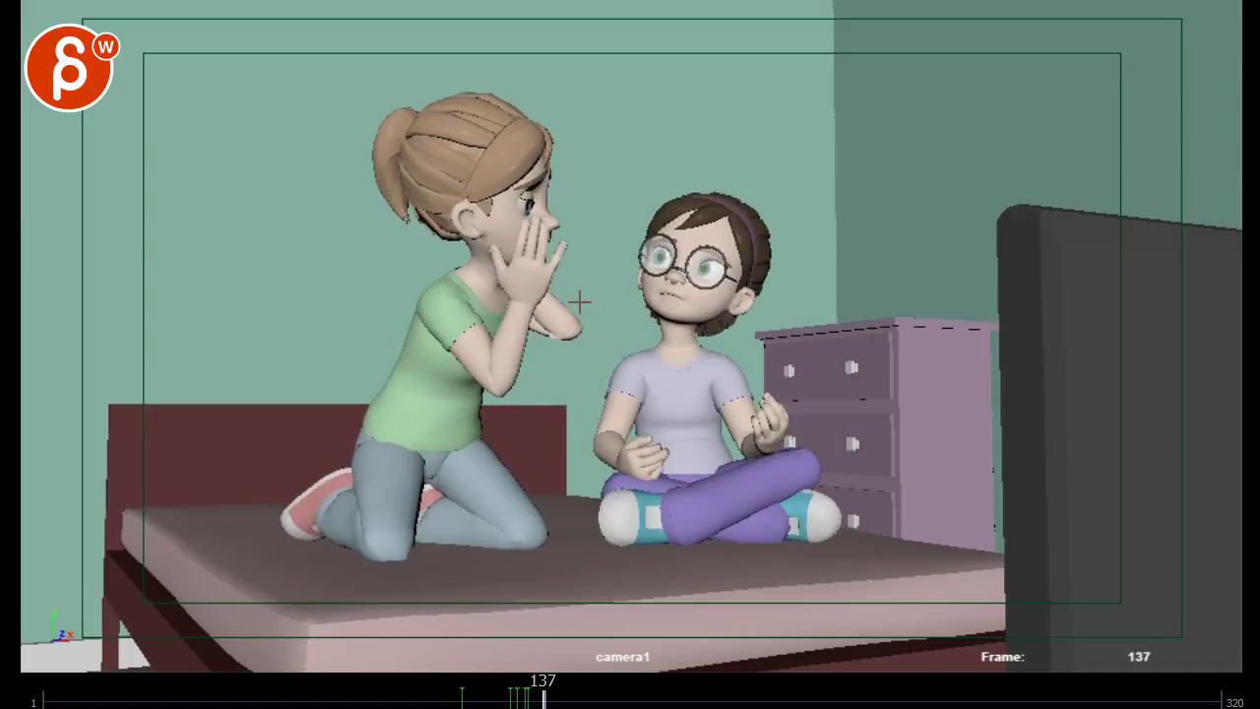
# - Compare frames 137 and 138, and mark the blonde girl's hand at her face in red at frame 137
pyautogui.hotkey('alt', '.')
pyautogui.hotkey('alt', '.')
pyautogui.hotkey('alt', ',')
pyautogui.hotkey('alt', ',')
pyautogui.hotkey('alt', ',')
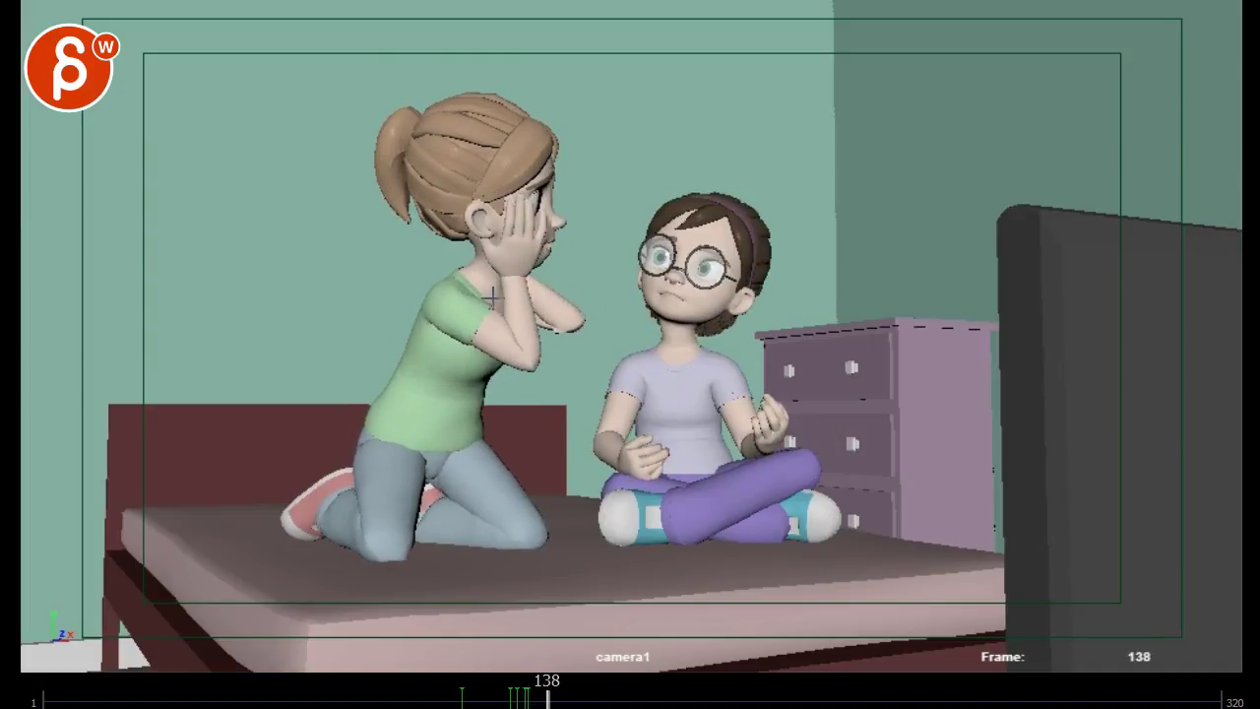
pyautogui.hotkey('alt', '.')
pyautogui.hotkey('alt', ',')
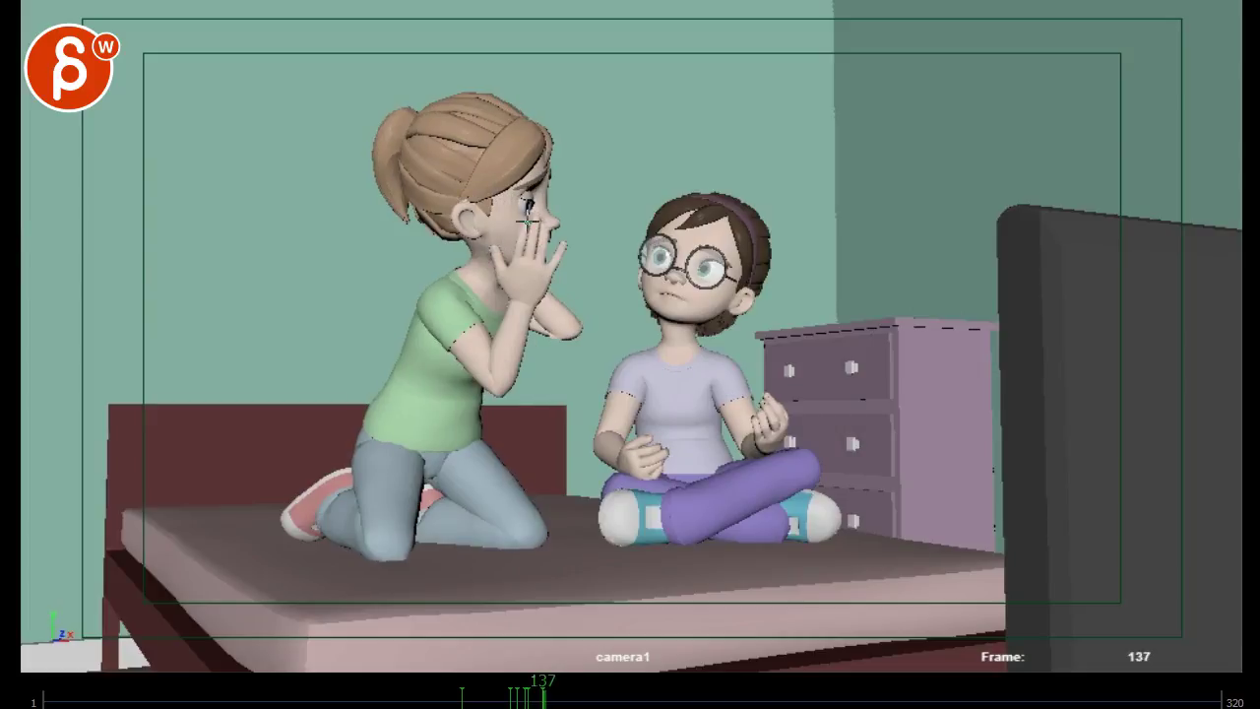
# - Examine back and forth up to frame 142 how the blonde girl's hands and elbows settle against her face
pyautogui.hotkey('alt', '.')
pyautogui.hotkey('alt', '.')
pyautogui.hotkey('alt', '.')
pyautogui.hotkey('alt', '.')
pyautogui.hotkey('alt', '.')
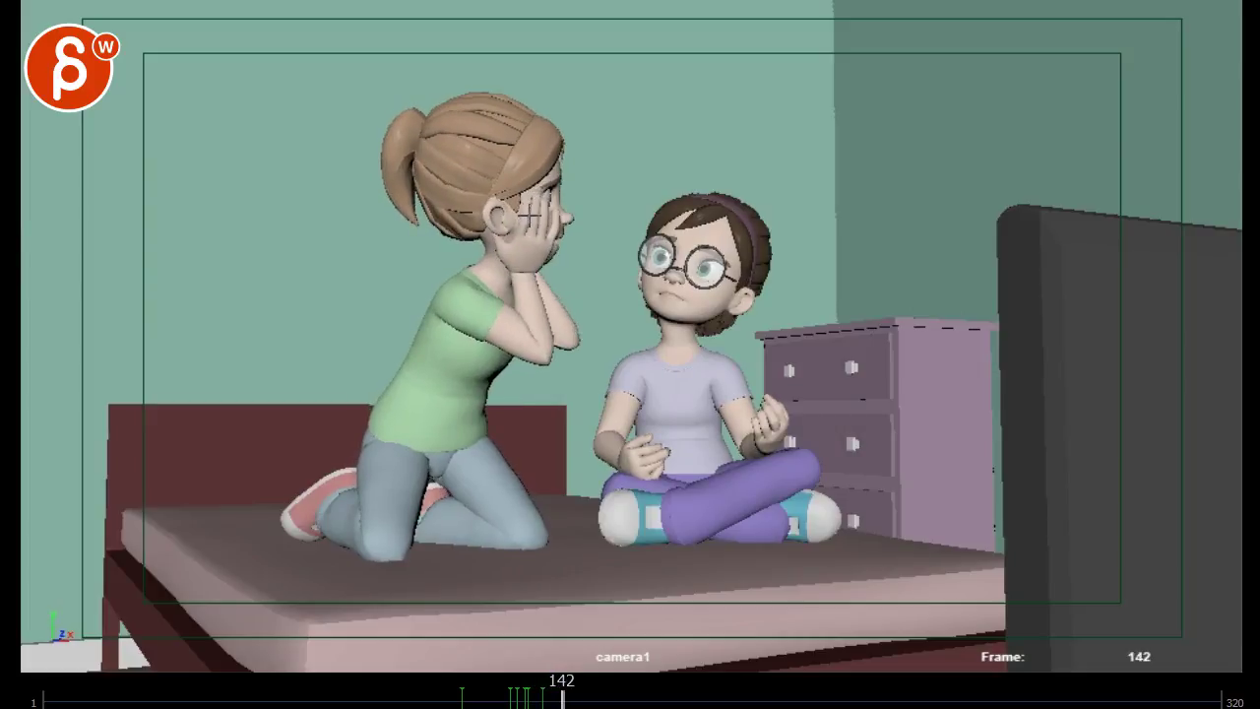
pyautogui.hotkey('alt', '.')
pyautogui.hotkey('alt', '.')
pyautogui.hotkey('alt', ',')
pyautogui.hotkey('alt', ',')
pyautogui.hotkey('alt', ',')
pyautogui.hotkey('alt', ',')
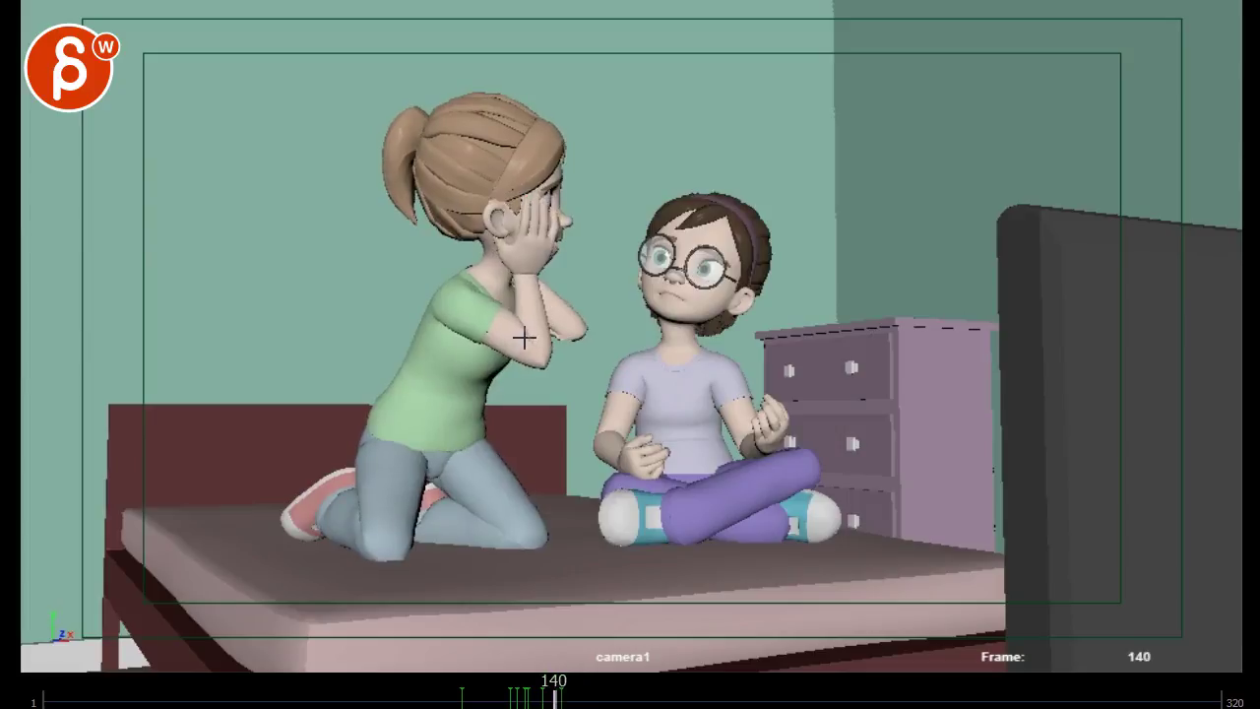
pyautogui.hotkey('alt', ',')
pyautogui.hotkey('alt', ',')
pyautogui.hotkey('alt', ',')
pyautogui.hotkey('alt', '.')
pyautogui.hotkey('alt', '.')
pyautogui.hotkey('alt', '.')
pyautogui.hotkey('alt', '.')
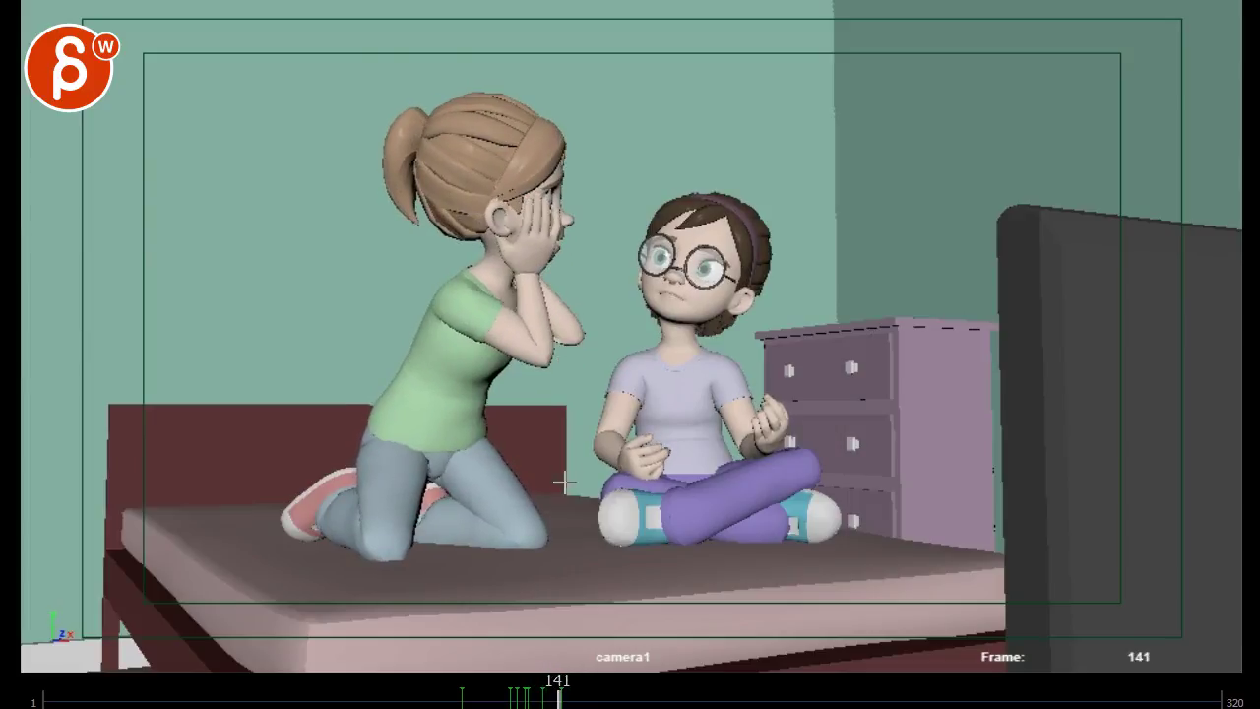
pyautogui.hotkey('alt', '.')
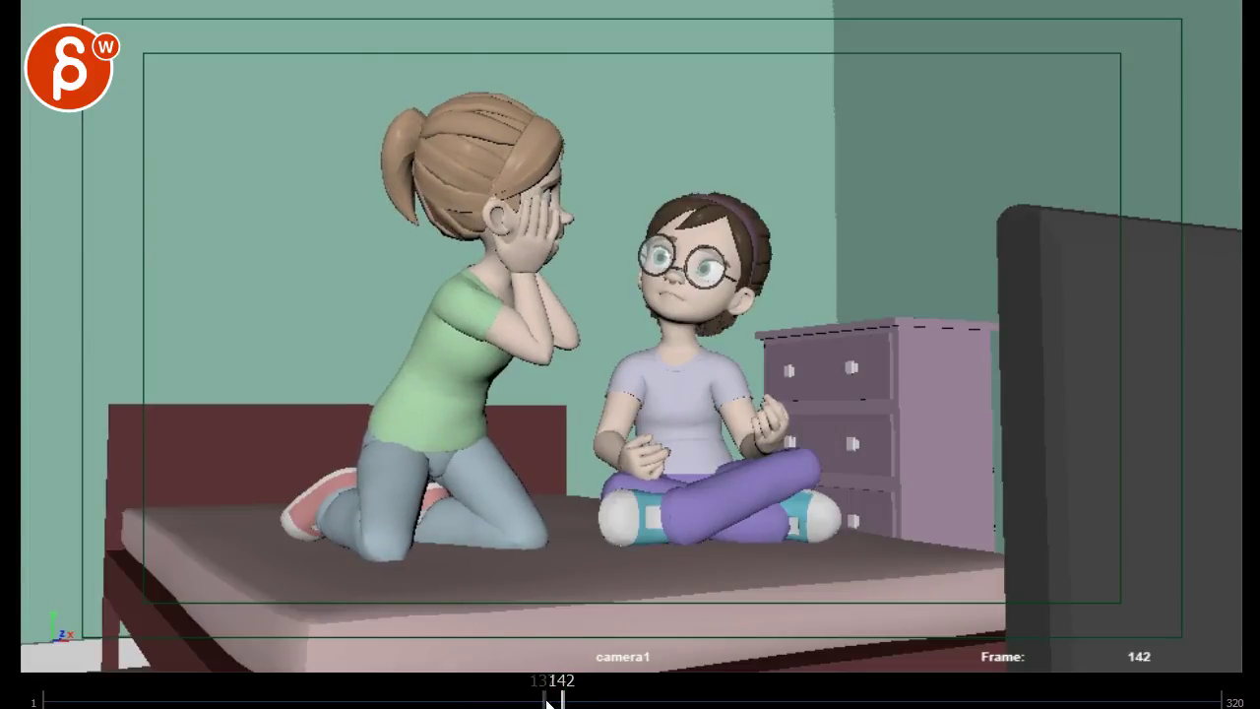
# - Replay the blonde girl's lean forward and hands-to-face move from frame 117 and from an earlier frame
pyautogui.moveTo(547, 697); pyautogui.dragTo(471, 701)
pyautogui.hotkey('alt', 'v')
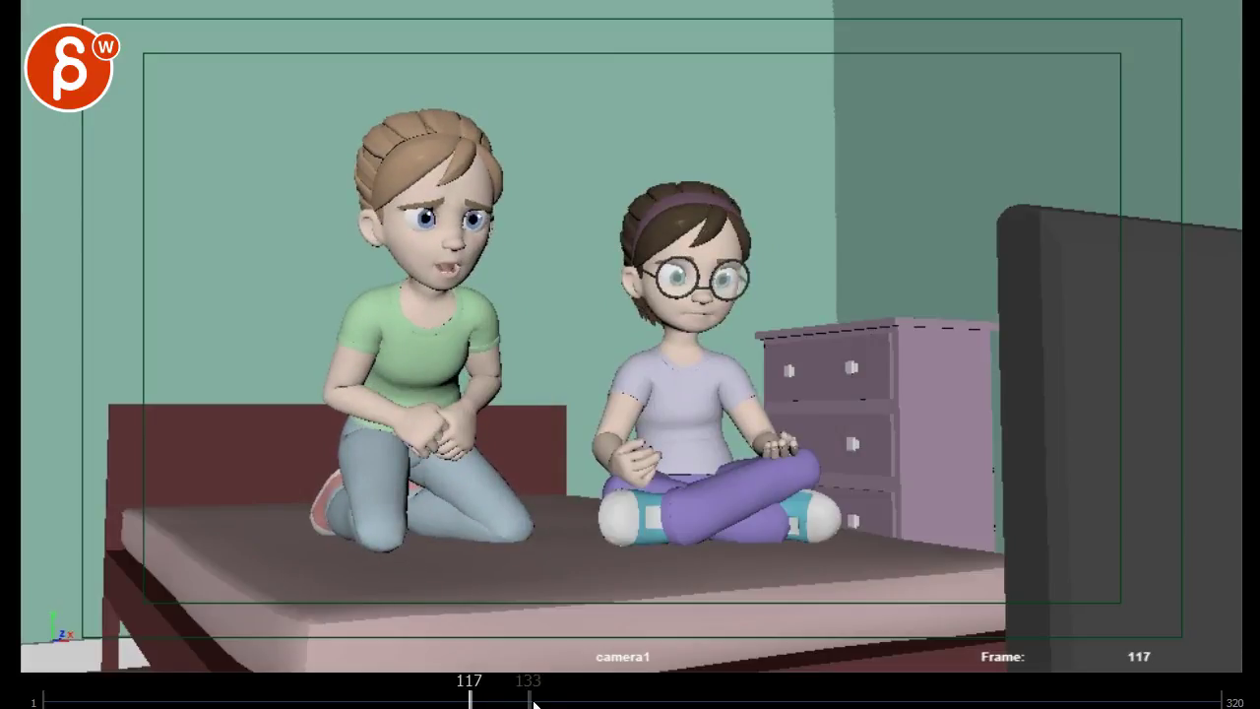
pyautogui.moveTo(454, 701); pyautogui.dragTo(418, 701)
pyautogui.hotkey('alt', 'v')
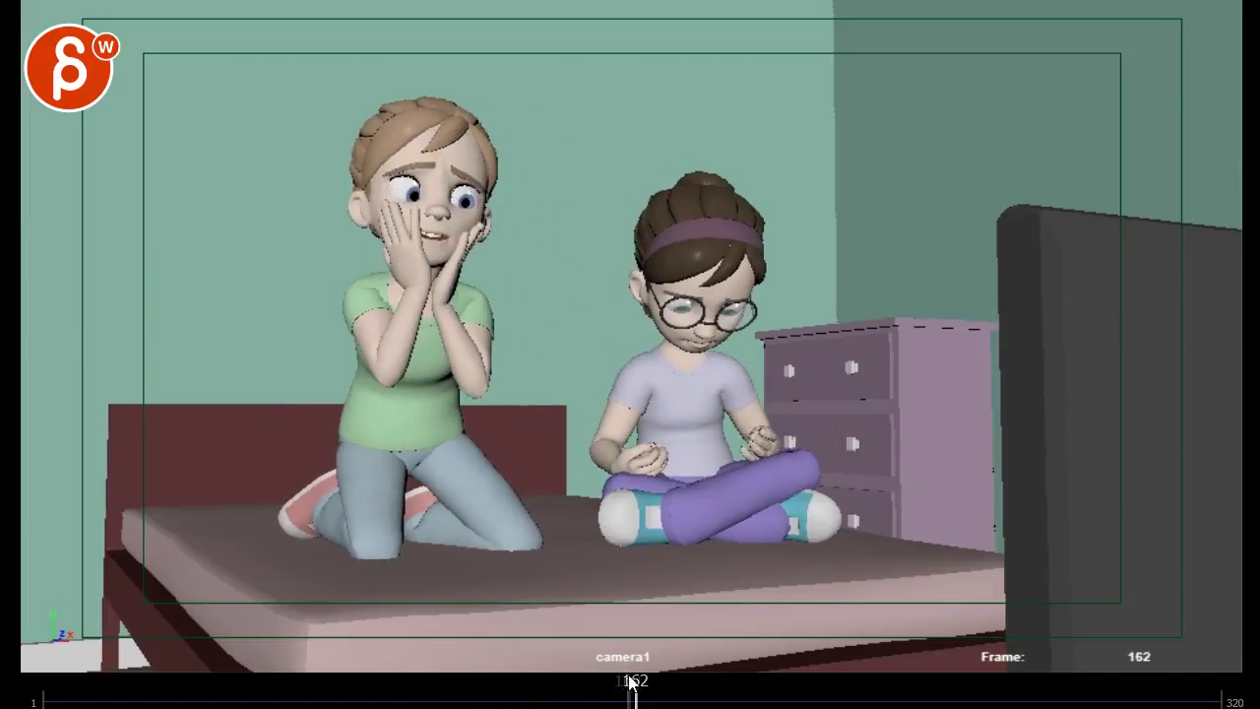
# - Go back to frame 124 and draw a red mark over the blonde girl's head
pyautogui.moveTo(635, 702); pyautogui.dragTo(496, 701)
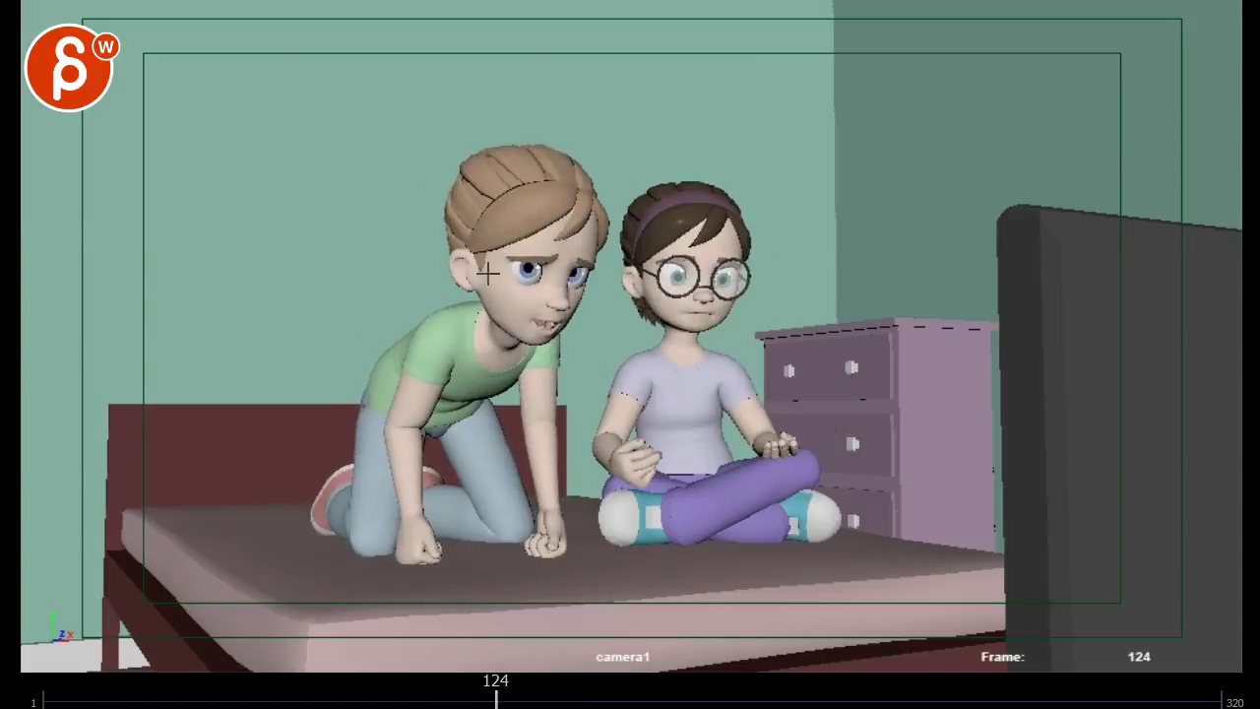
pyautogui.moveTo(457, 194); pyautogui.dragTo(608, 309)
# - Replay the blonde girl's lean onto the mattress repeatedly from frames 104 to 121 to examine the head and body movement
pyautogui.moveTo(484, 653)
pyautogui.mouseDown()
pyautogui.moveTo(495, 701)
pyautogui.moveTo(635, 702)
pyautogui.moveTo(526, 695)
pyautogui.moveTo(517, 679)
pyautogui.moveTo(531, 700)
pyautogui.moveTo(560, 699)
pyautogui.moveTo(479, 701)
pyautogui.mouseUp()
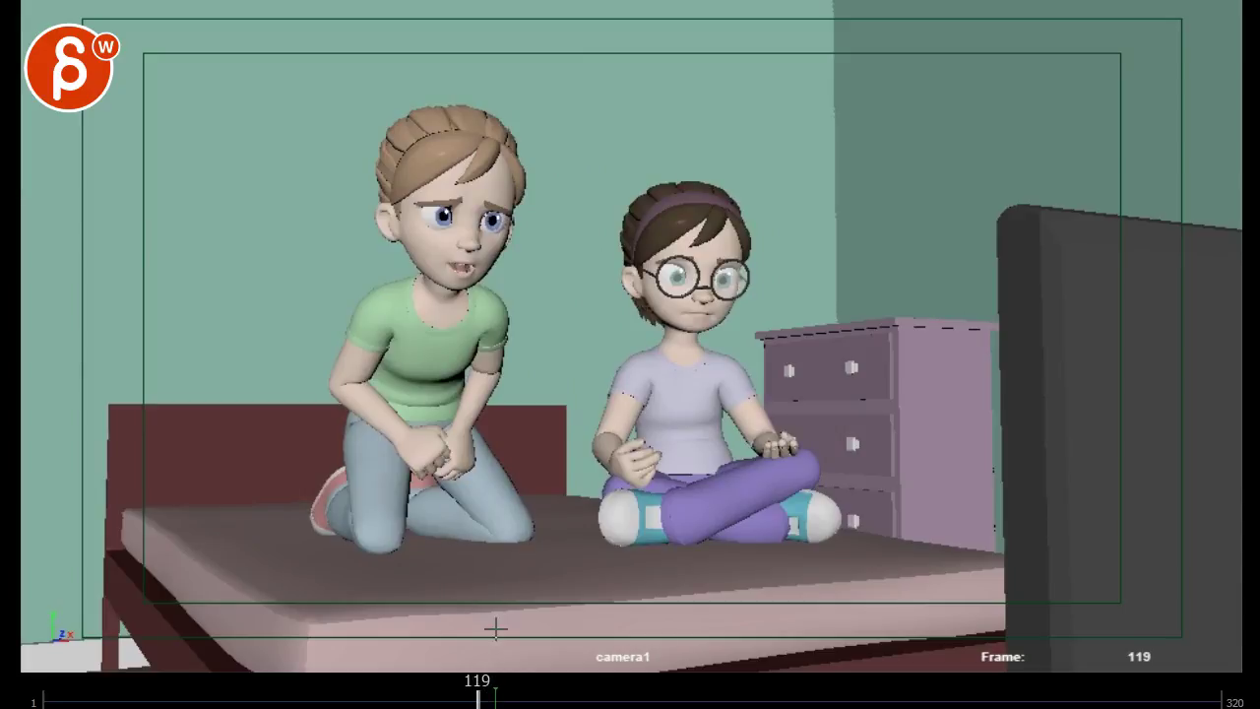
pyautogui.moveTo(462, 696); pyautogui.dragTo(425, 699)
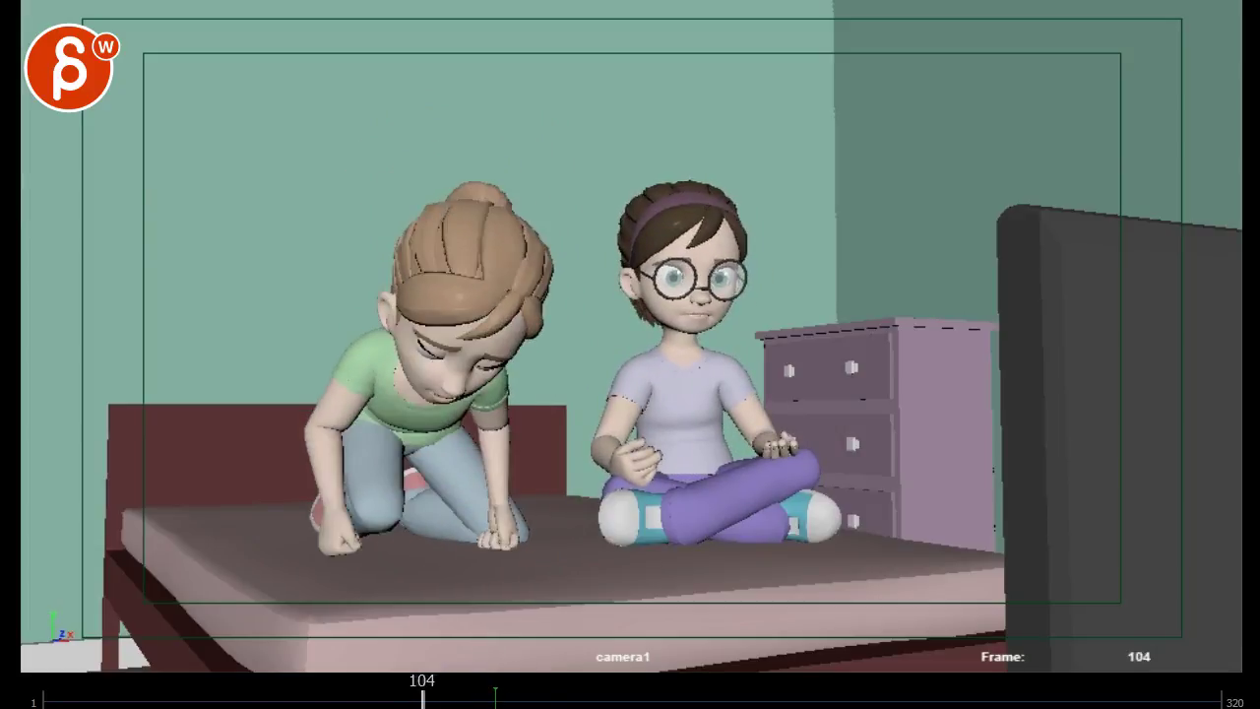
pyautogui.press('space')
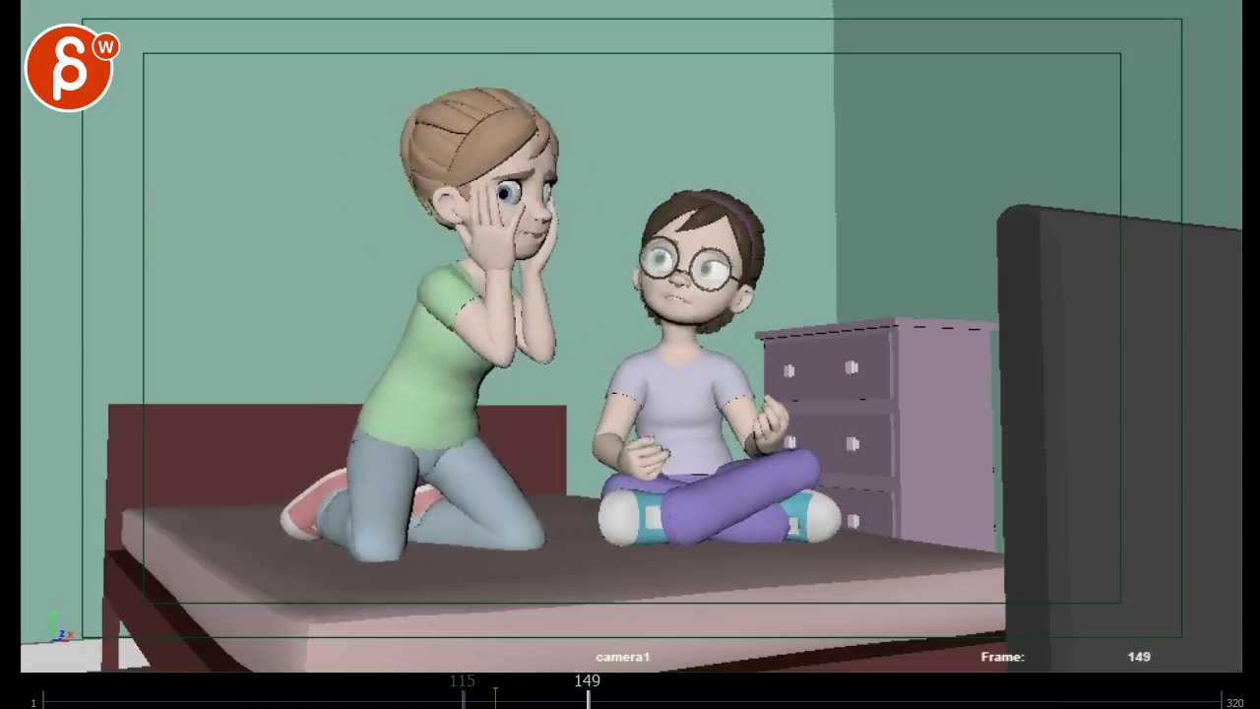
pyautogui.moveTo(566, 699); pyautogui.dragTo(482, 699)
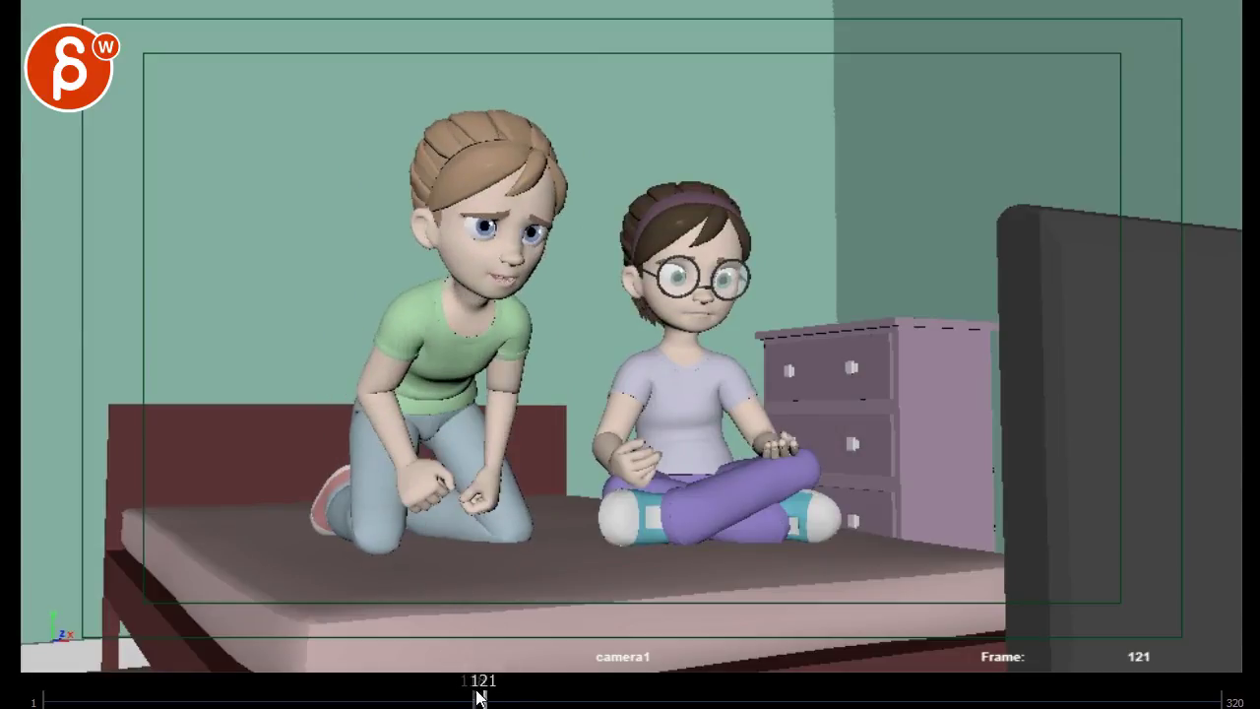
pyautogui.moveTo(483, 696); pyautogui.dragTo(445, 700)
pyautogui.hotkey('alt', 'v')
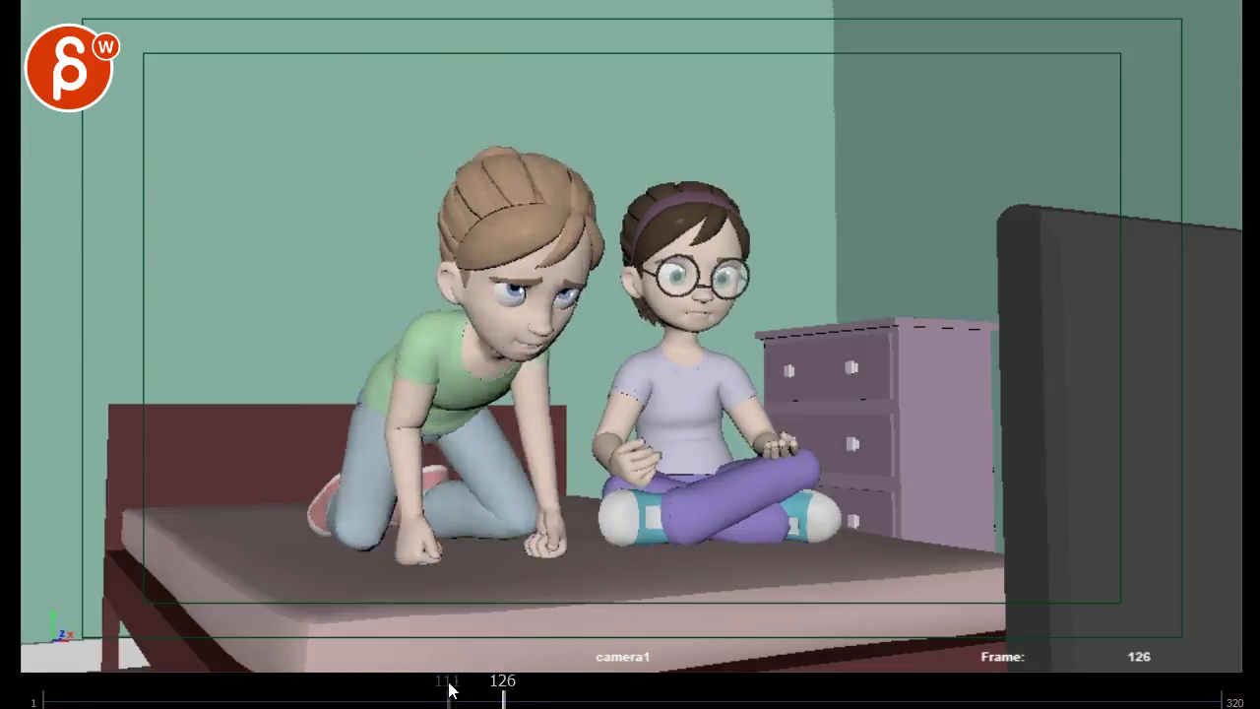
pyautogui.moveTo(482, 689)
pyautogui.mouseDown()
pyautogui.moveTo(496, 696)
pyautogui.moveTo(483, 698)
pyautogui.mouseUp()
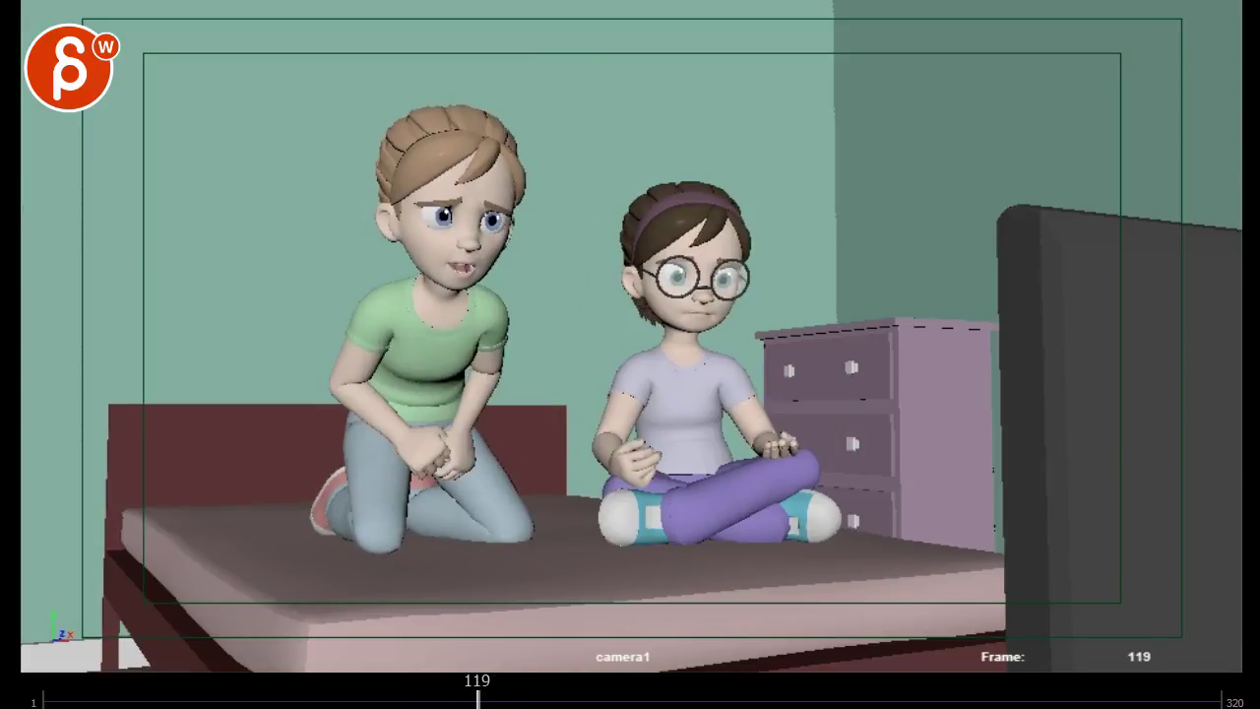
pyautogui.hotkey('alt', 'v')
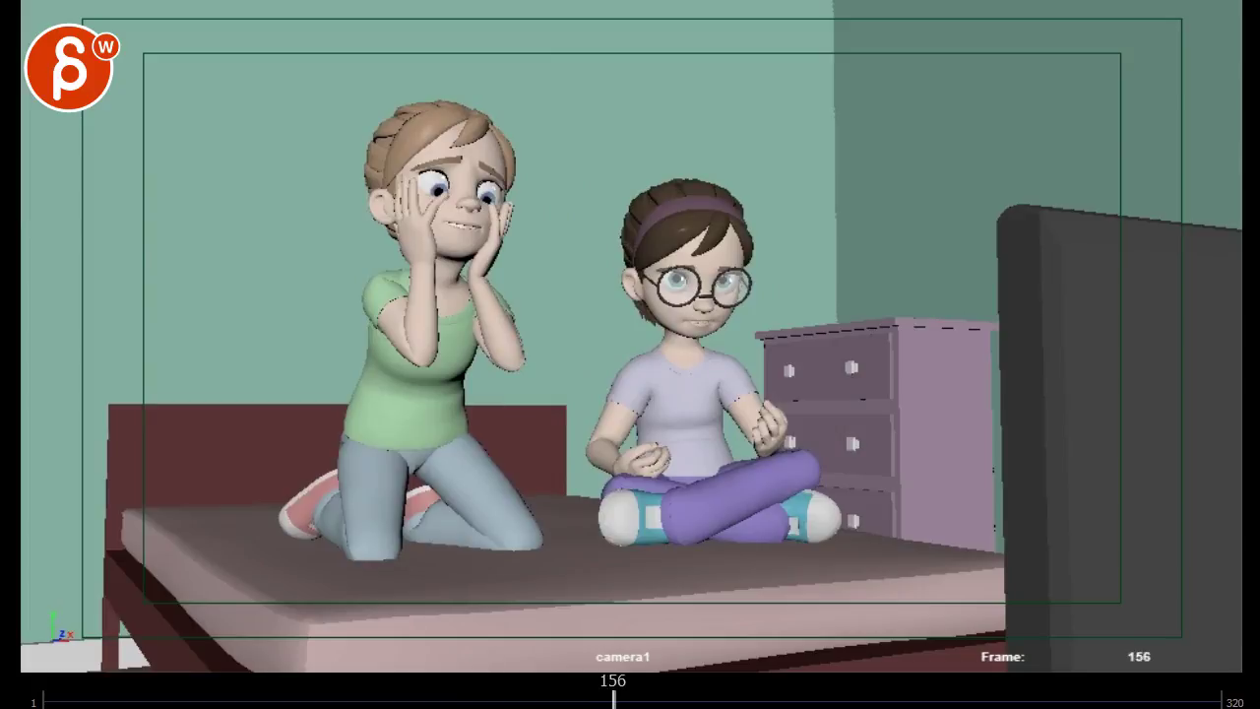
# - Go back to frame 114, draw a red stroke beside the blonde girl's head, and play on
pyautogui.moveTo(581, 694); pyautogui.dragTo(462, 697)
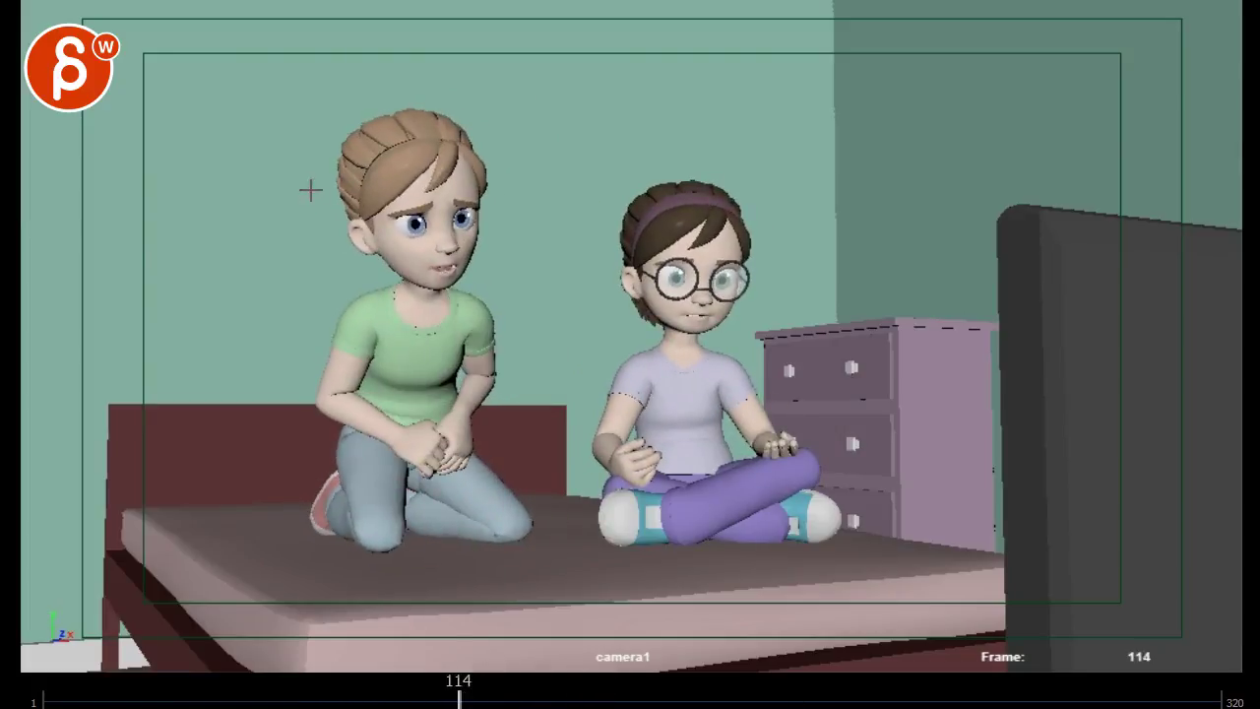
pyautogui.moveTo(306, 121); pyautogui.dragTo(368, 276)
pyautogui.press('space')
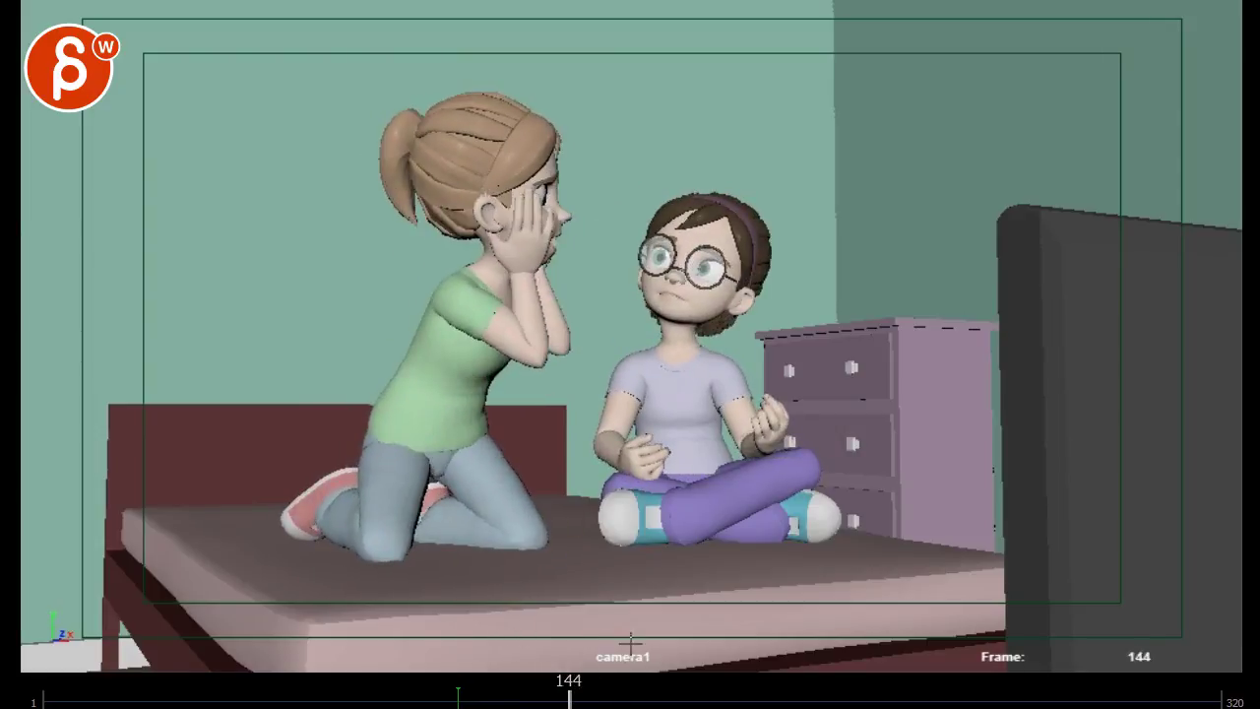
# - Replay from frame 121 and scrub between frames 122 and 124 to examine the blonde girl planting her fists
pyautogui.moveTo(568, 700); pyautogui.dragTo(486, 699)
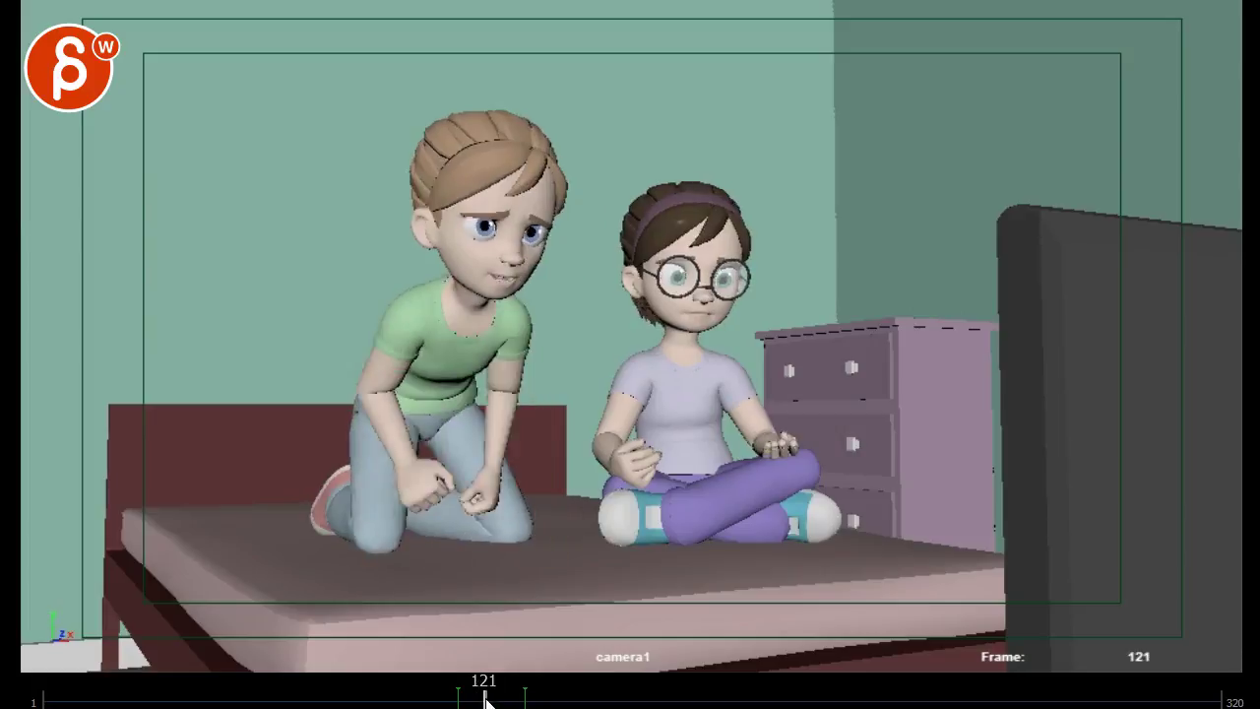
pyautogui.press('space')
pyautogui.moveTo(577, 696); pyautogui.dragTo(479, 700)
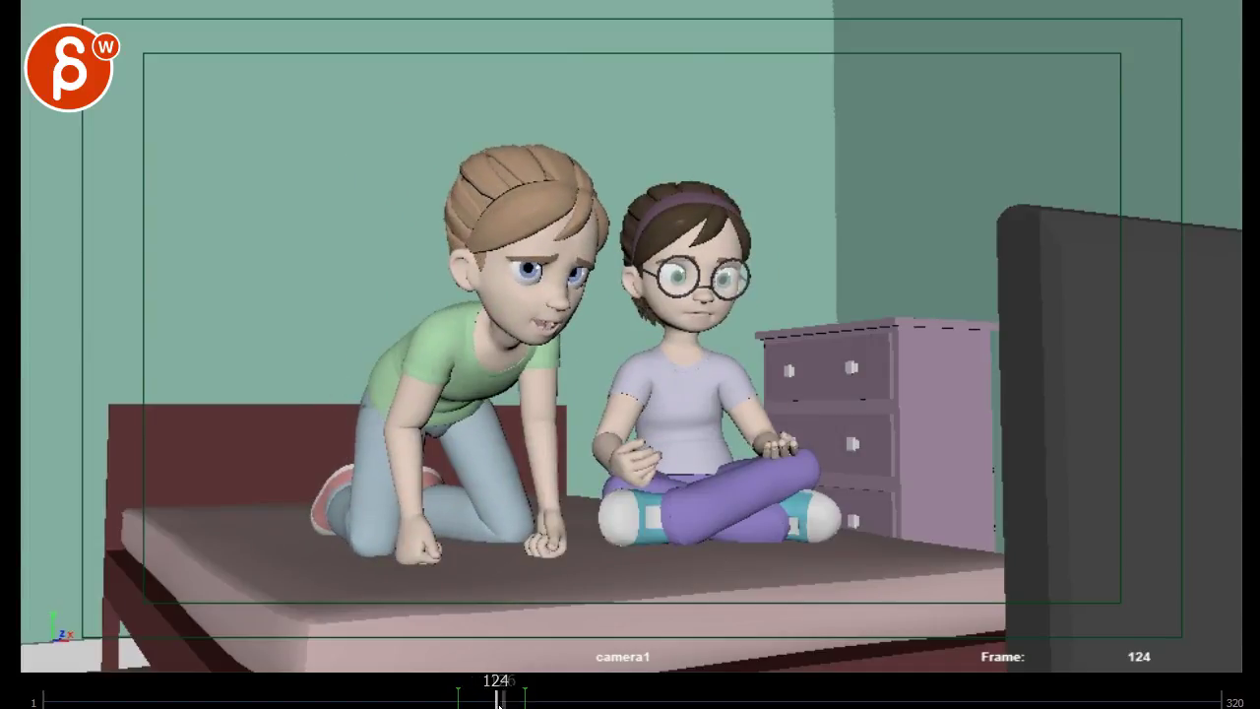
pyautogui.click(490, 701)
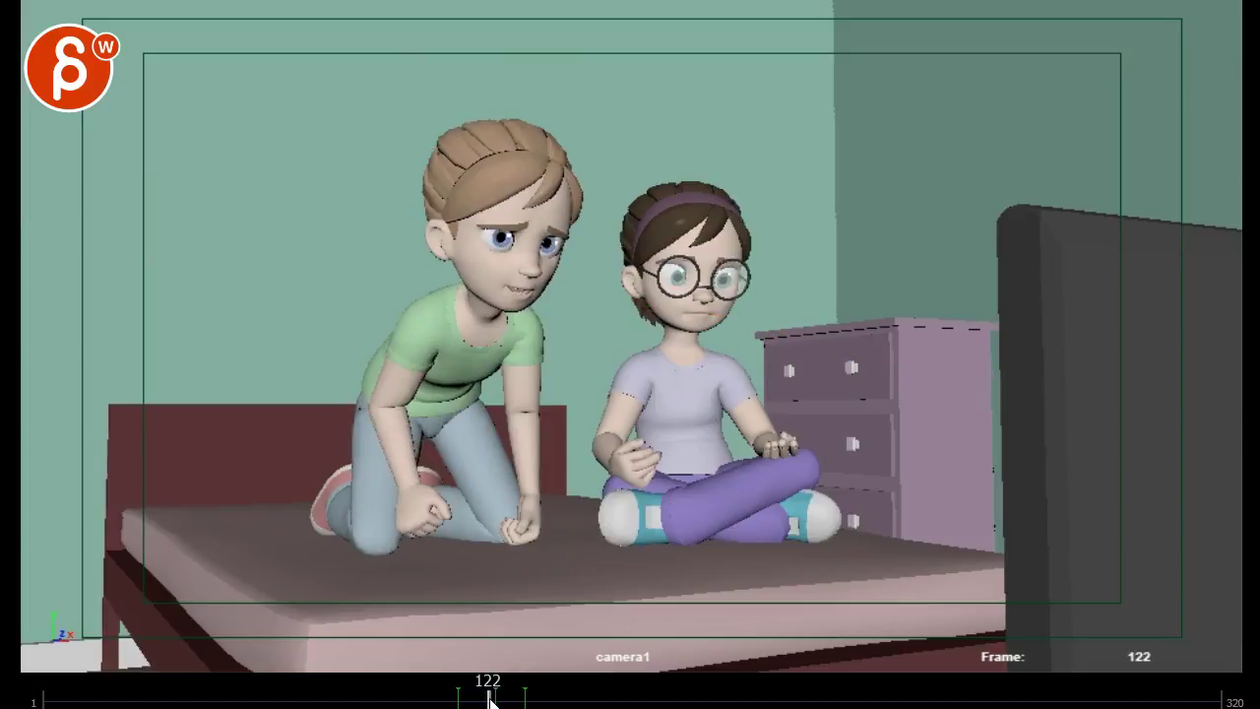
# - At frame 139, draw a red line up to the blonde girl's near arm, circle her hand and ear, and mark her face profile
pyautogui.moveTo(502, 699)
pyautogui.mouseDown()
pyautogui.moveTo(548, 699)
pyautogui.moveTo(507, 699)
pyautogui.moveTo(536, 699)
pyautogui.mouseUp()
pyautogui.press('Right')
pyautogui.press('Right')
pyautogui.press('Right')
pyautogui.press('Right')
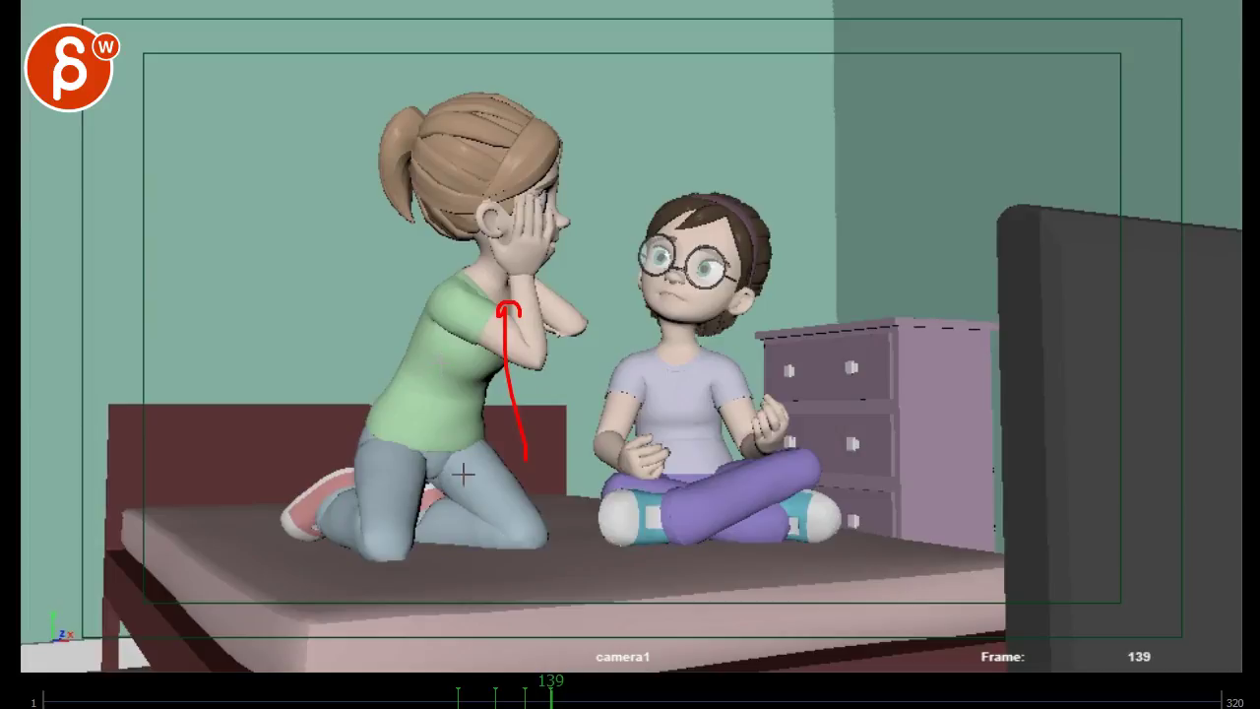
pyautogui.moveTo(529, 699)
pyautogui.mouseDown()
pyautogui.moveTo(515, 699)
pyautogui.moveTo(550, 699)
pyautogui.mouseUp()
pyautogui.moveTo(545, 192); pyautogui.dragTo(563, 224)
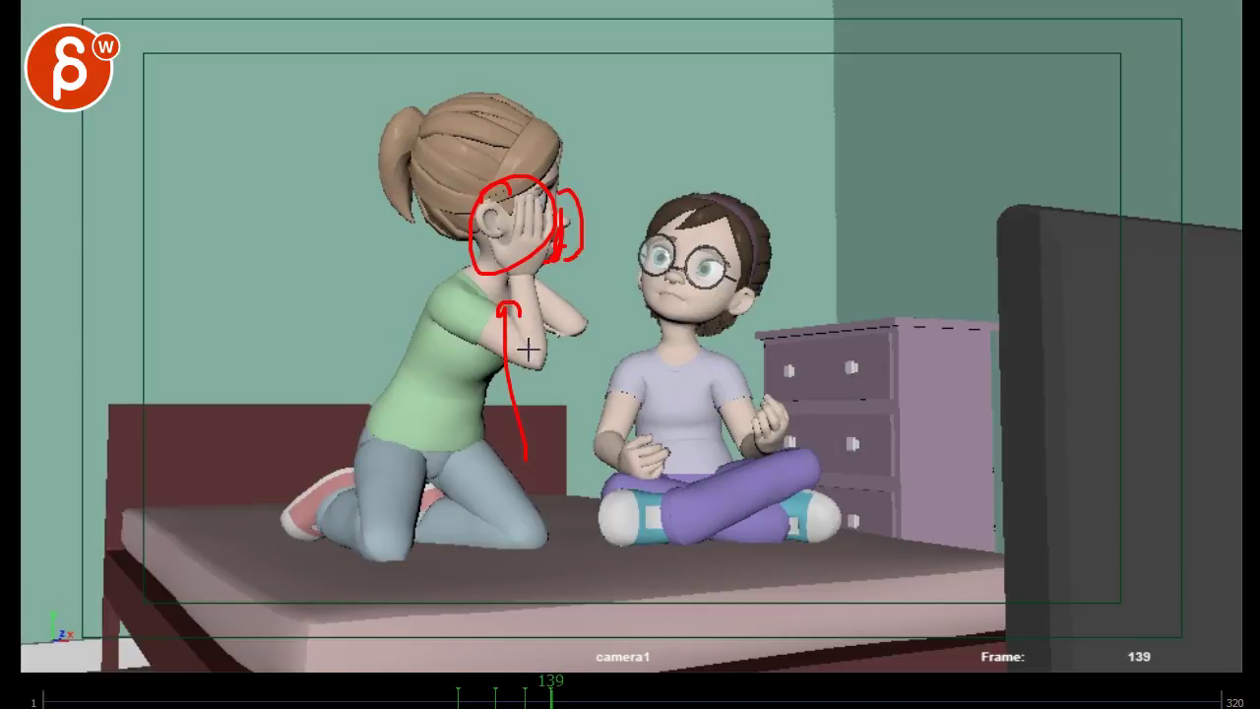
# - Replay the blonde girl's hands-on-face action and play on through the tackle to frame 248
pyautogui.moveTo(523, 697); pyautogui.dragTo(484, 699)
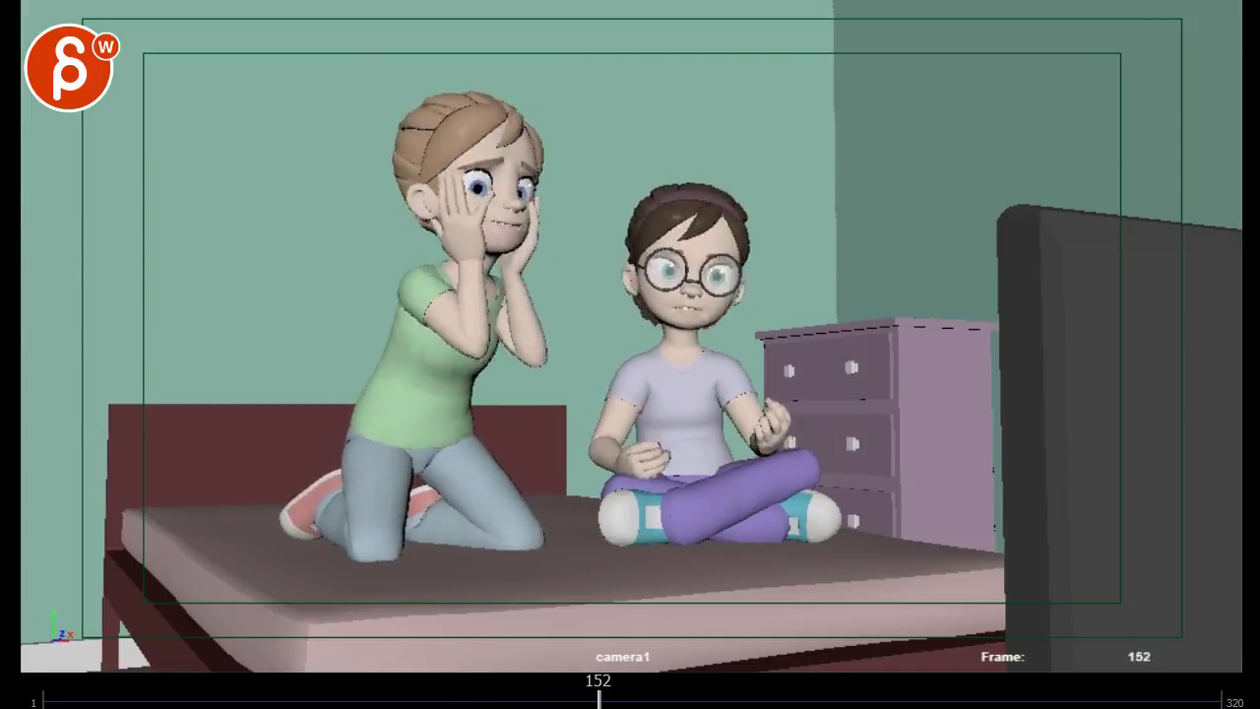
pyautogui.press('space')
pyautogui.moveTo(654, 700); pyautogui.dragTo(687, 699)
pyautogui.hotkey('alt', 'v')
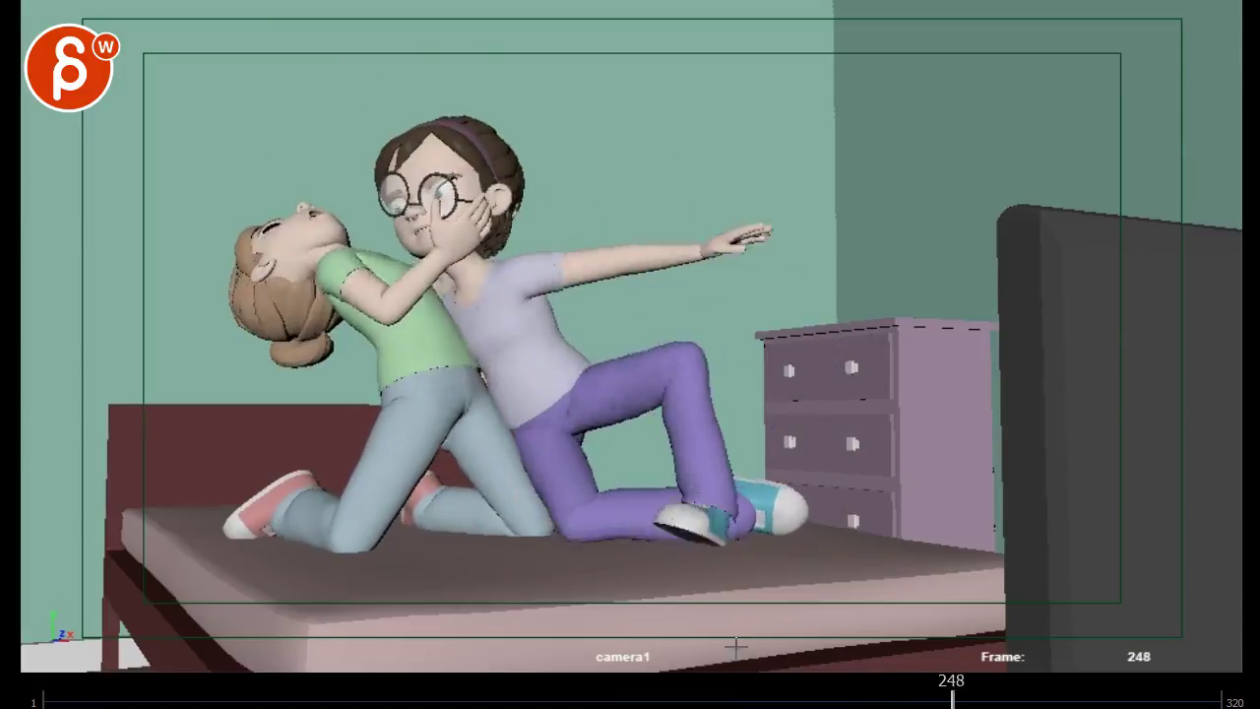
pyautogui.hotkey('alt', 'v')
# - Go back to frame 221 and draw a red downward arrow over the dark-haired girl and red strokes around her crossed legs
pyautogui.moveTo(936, 695); pyautogui.dragTo(853, 699)
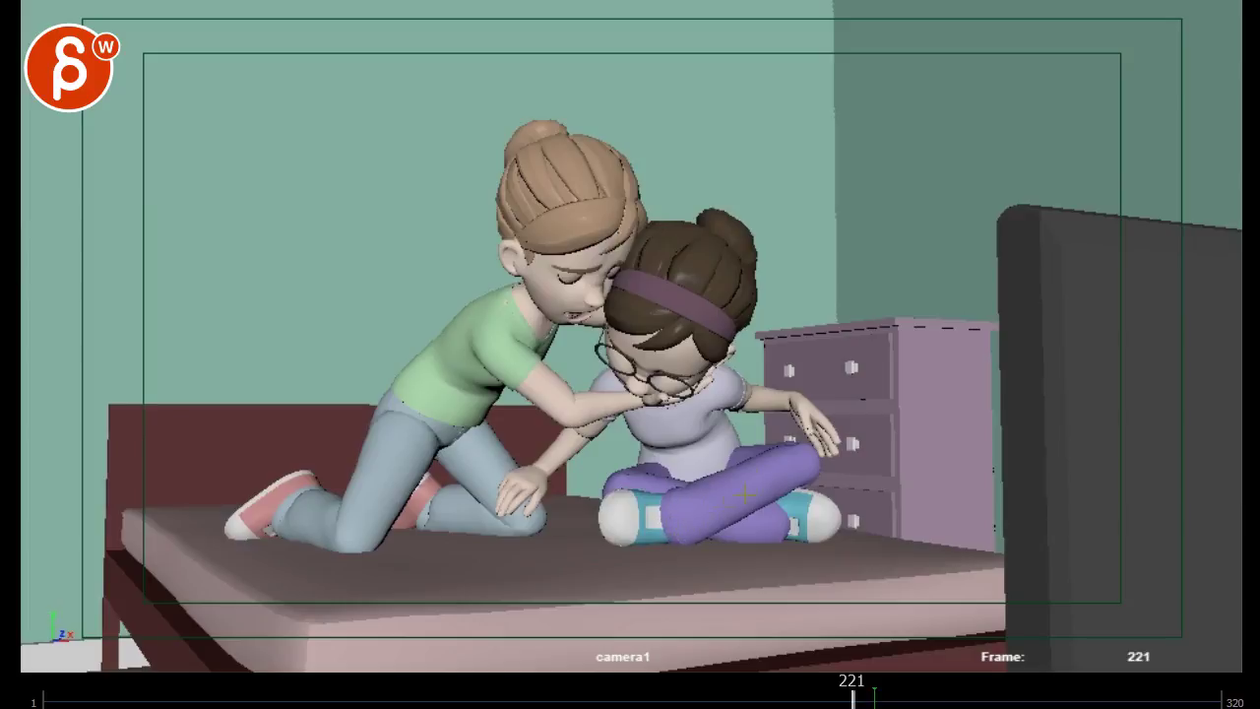
pyautogui.moveTo(654, 191); pyautogui.dragTo(692, 222)
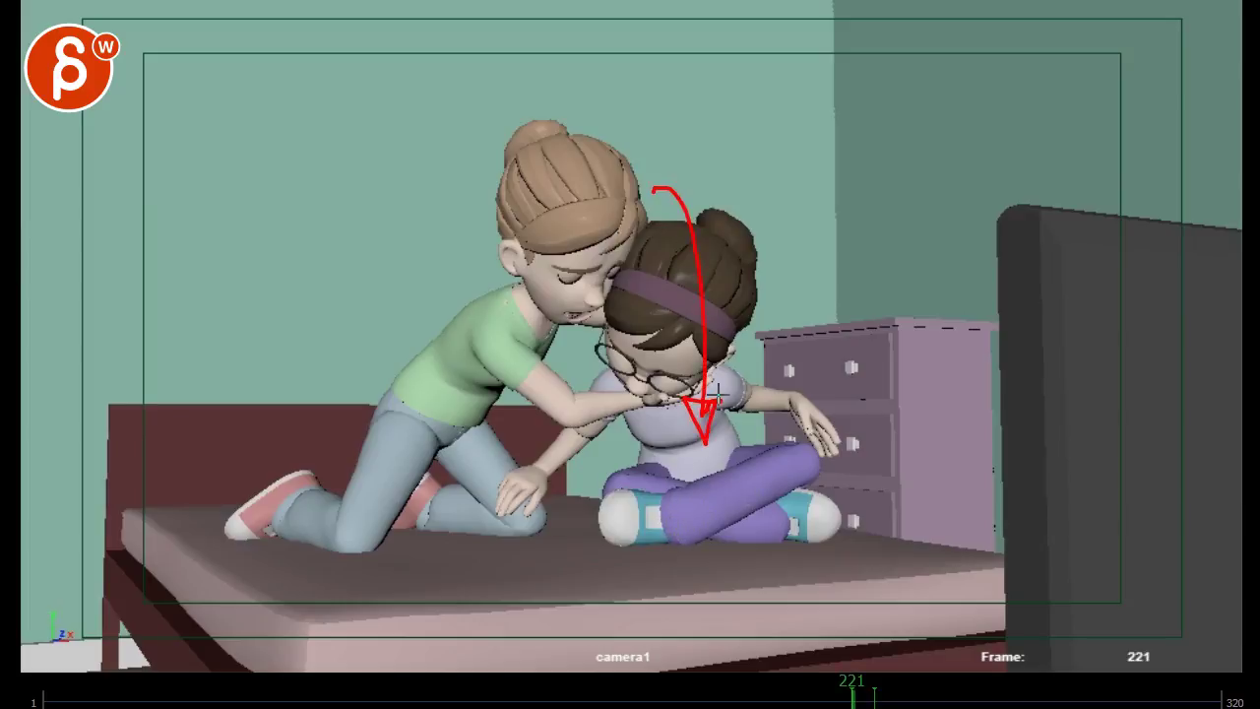
pyautogui.moveTo(684, 465); pyautogui.dragTo(641, 475)
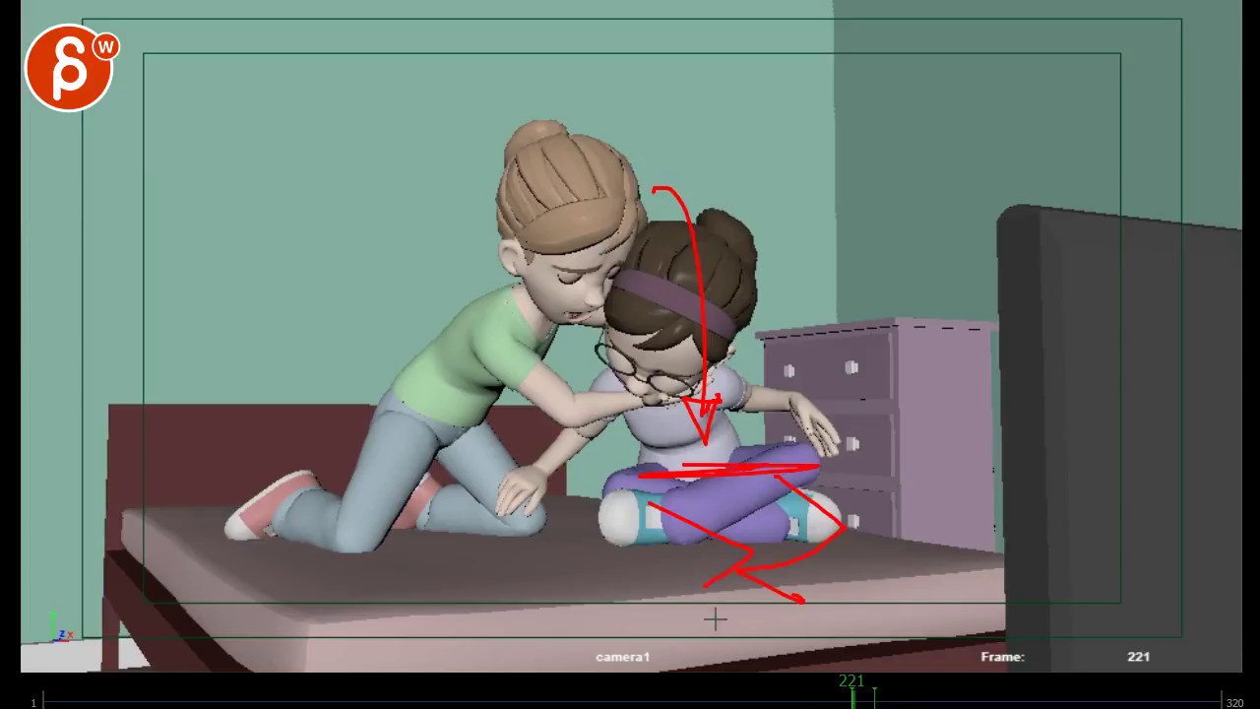
# - Advance to frame 225 and draw red lines across the dark-haired girl's crossed legs
pyautogui.moveTo(849, 698)
pyautogui.mouseDown()
pyautogui.moveTo(885, 698)
pyautogui.moveTo(866, 698)
pyautogui.mouseUp()
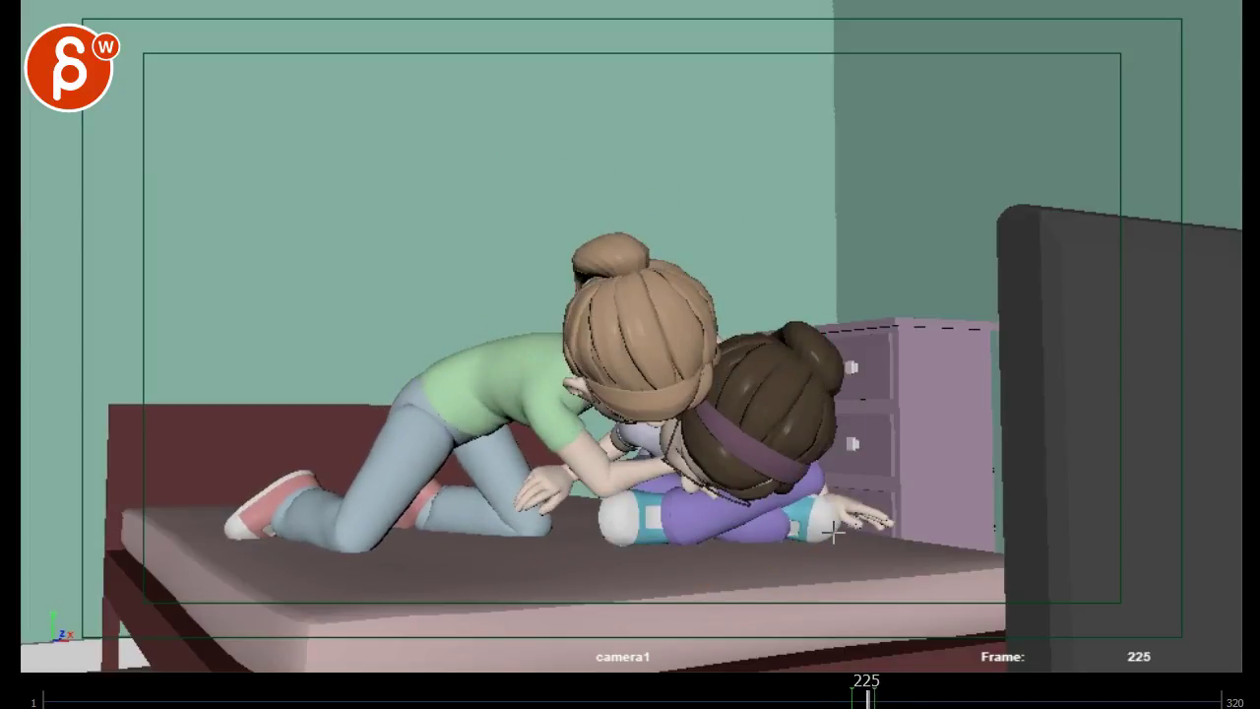
pyautogui.moveTo(833, 532); pyautogui.dragTo(686, 514)
pyautogui.moveTo(872, 701); pyautogui.dragTo(868, 700)
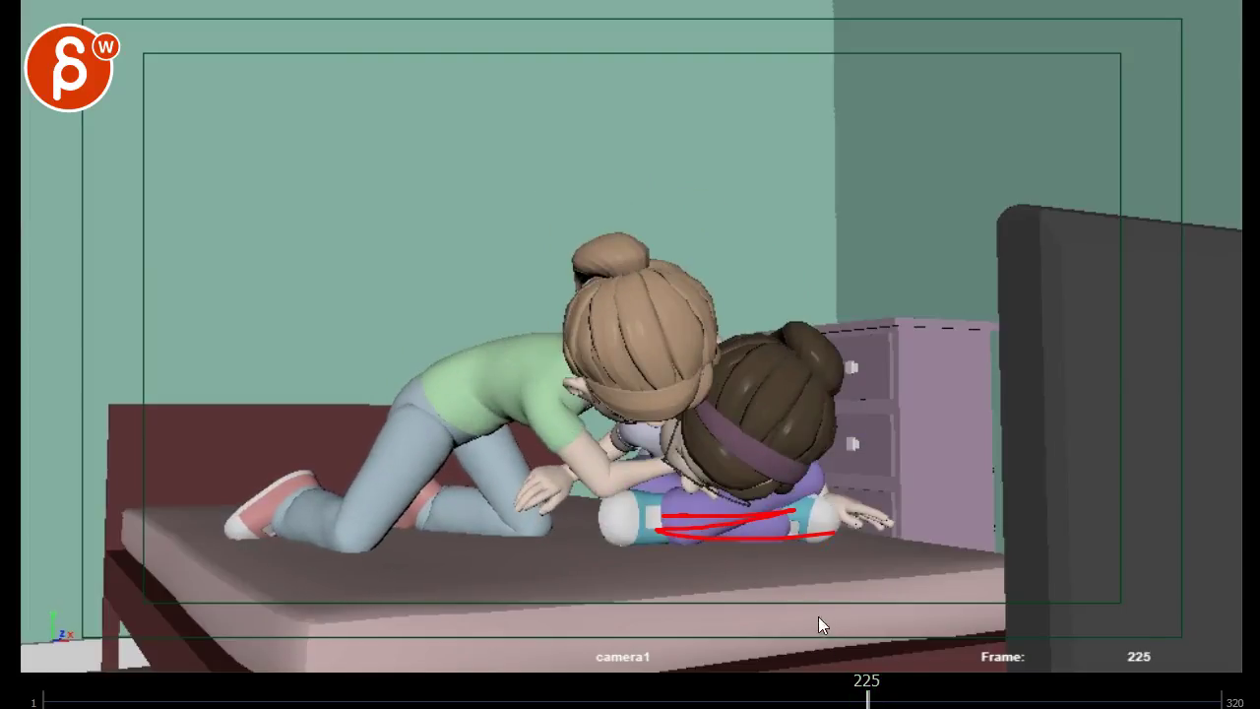
# - Compare frame 225 with the next frame and circle the blonde girl's torso in red at frame 225
pyautogui.hotkey('alt', '.')
pyautogui.hotkey('alt', ',')
pyautogui.moveTo(478, 307); pyautogui.dragTo(463, 283)
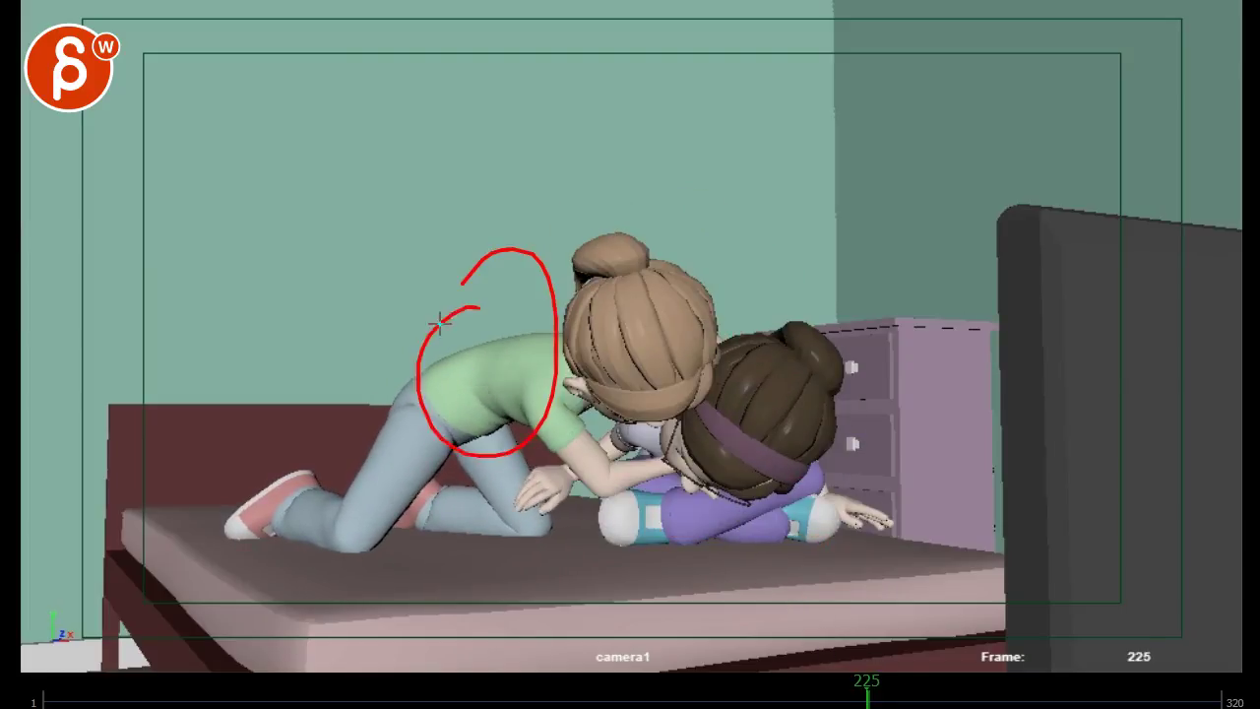
# - At frame 224, draw a red downward arrow over the girls' heads and crossed arrows below the legs, and return to frame 225
pyautogui.moveTo(868, 701)
pyautogui.mouseDown()
pyautogui.moveTo(841, 700)
pyautogui.moveTo(863, 701)
pyautogui.mouseUp()
pyautogui.moveTo(678, 270); pyautogui.dragTo(695, 433)
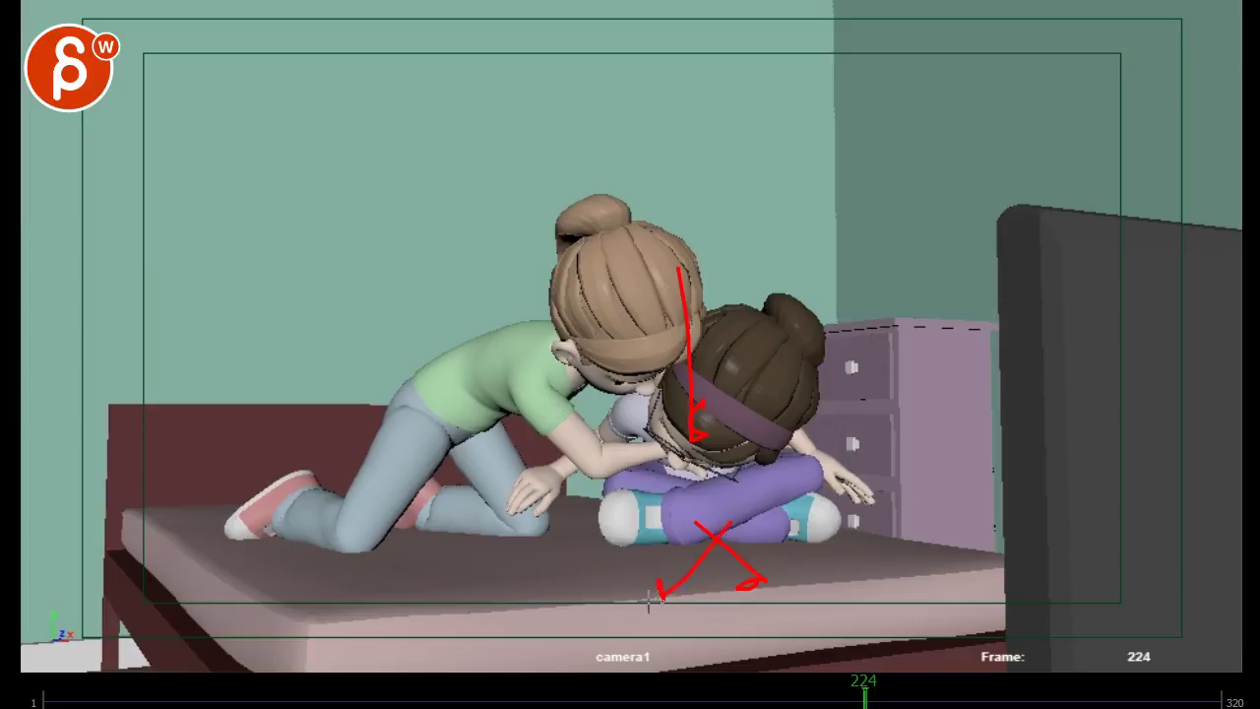
pyautogui.moveTo(864, 701); pyautogui.dragTo(872, 701)
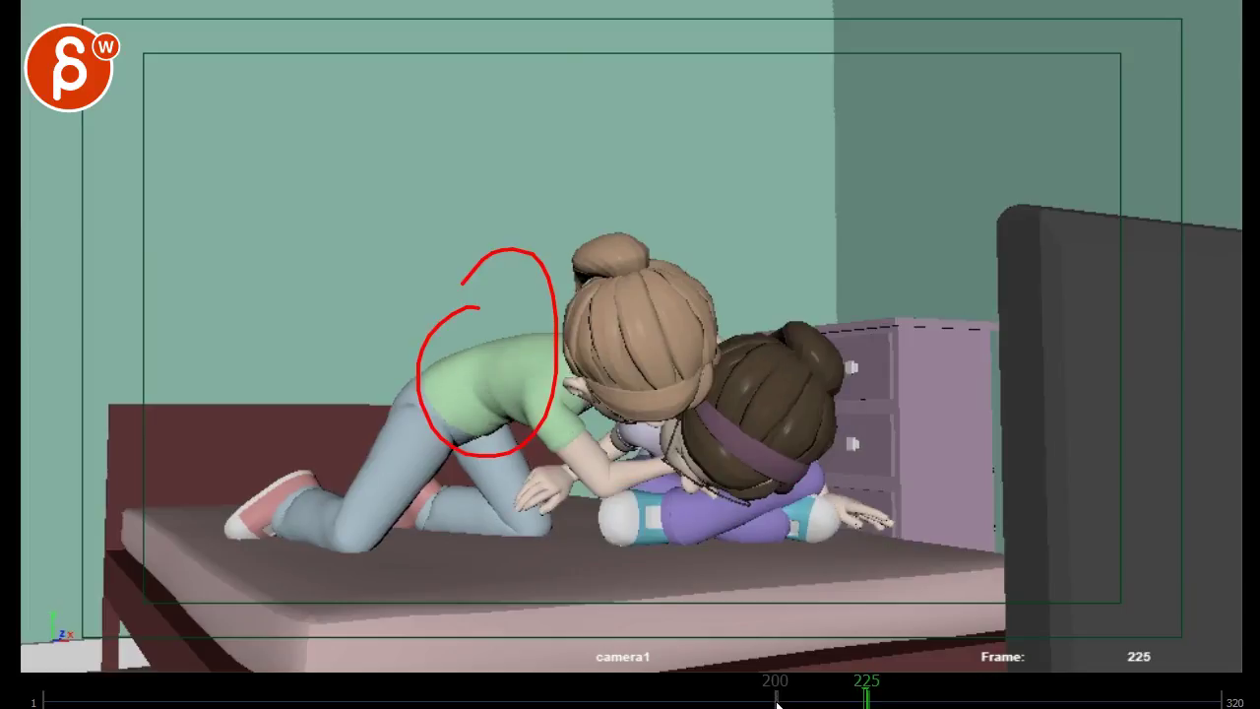
# - Step back to frame 218 and forward again to examine the girls' heads, contact and spacing around frames 218 to 221
pyautogui.press('Left')
pyautogui.press('Left')
pyautogui.press('Left')
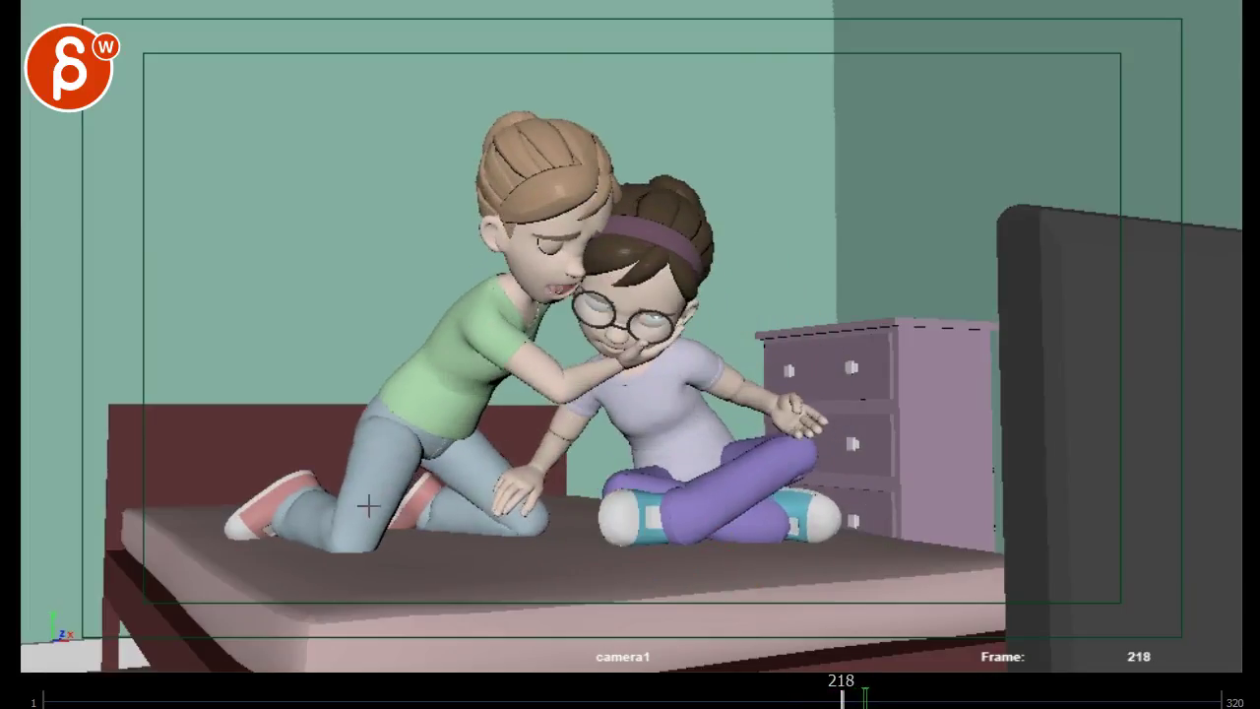
pyautogui.press('Right')
pyautogui.press('Right')
pyautogui.press('Right')
pyautogui.press('Right')
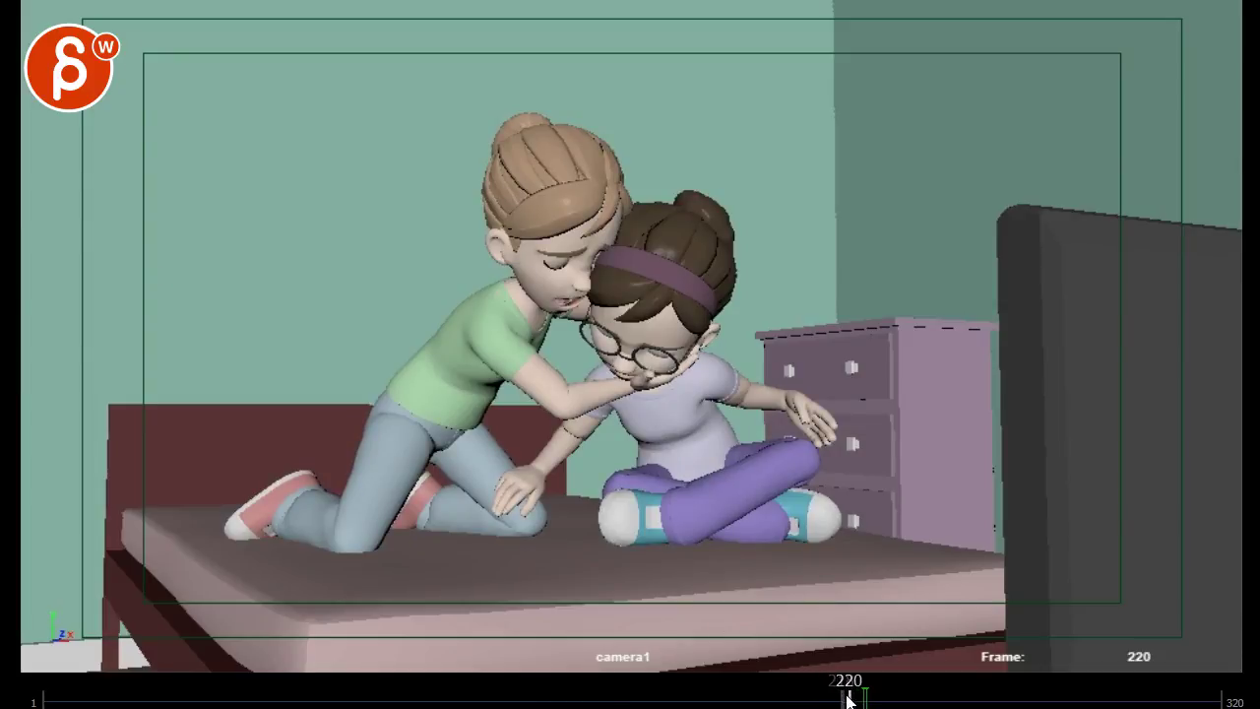
# - Draw a red line across the blonde girl's eyes at frame 101 and replay the shot from there
pyautogui.moveTo(847, 697); pyautogui.dragTo(411, 701)
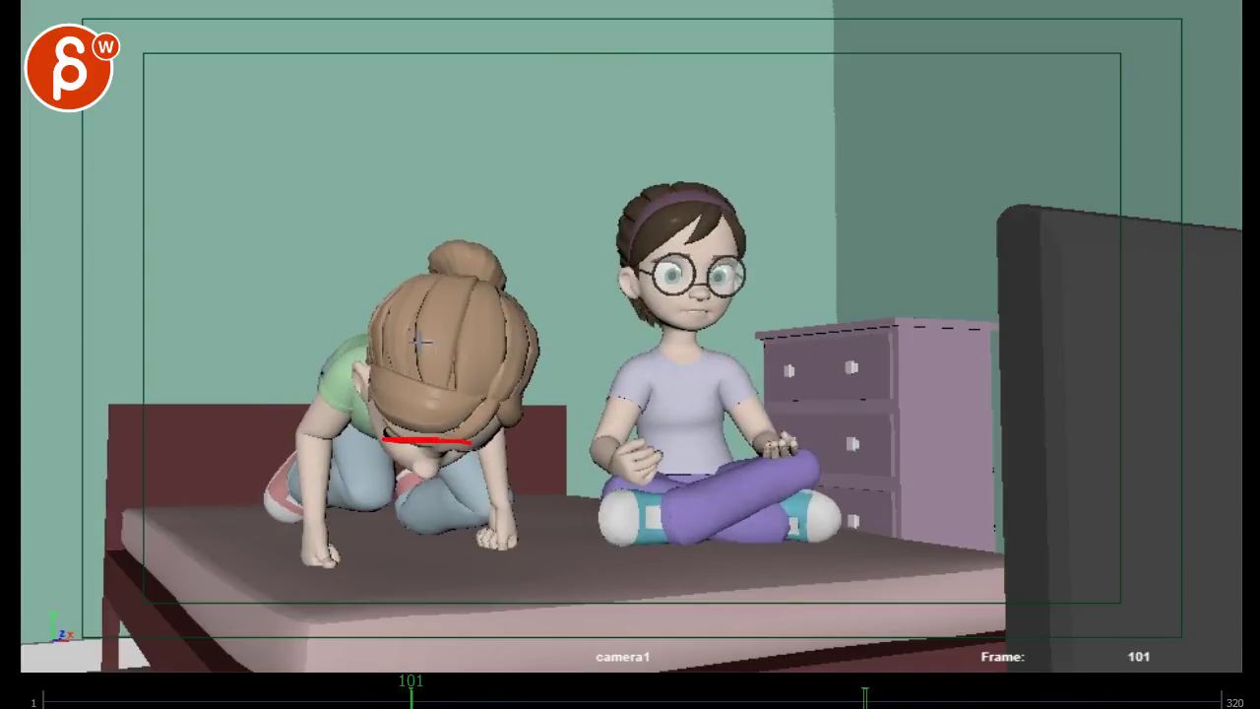
pyautogui.press('space')
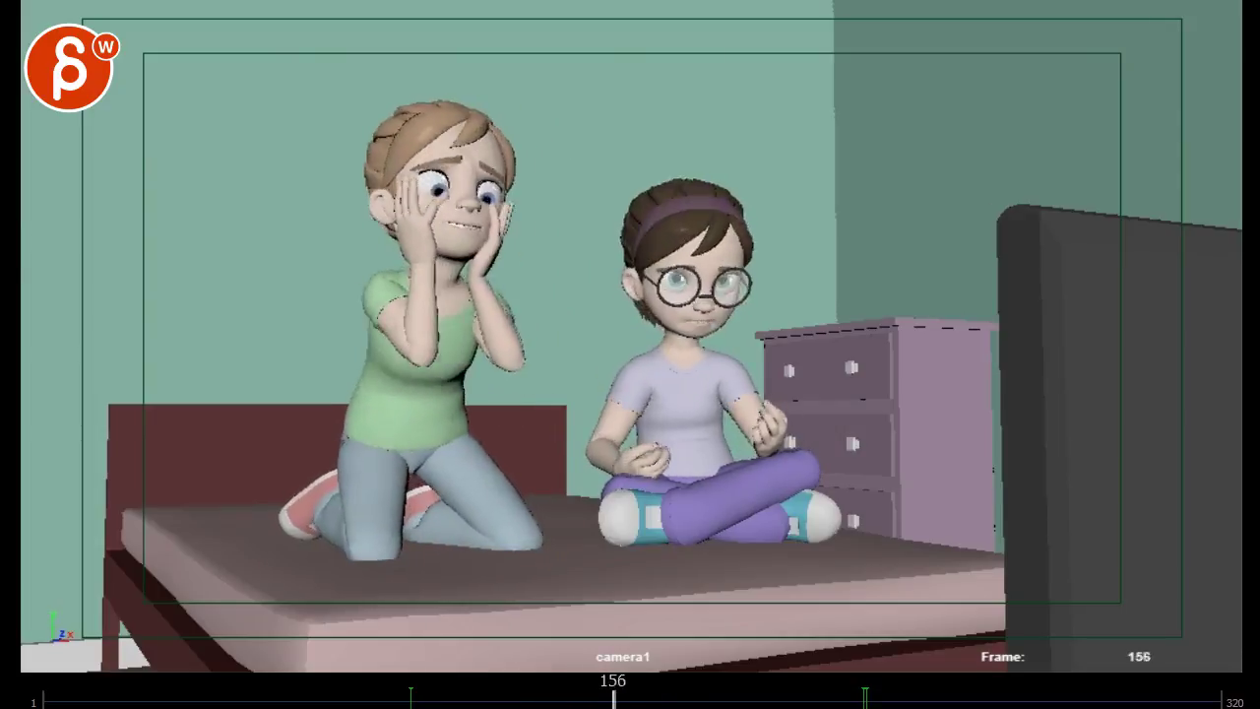
pyautogui.moveTo(656, 701); pyautogui.dragTo(698, 701)
pyautogui.hotkey('alt', 'v')
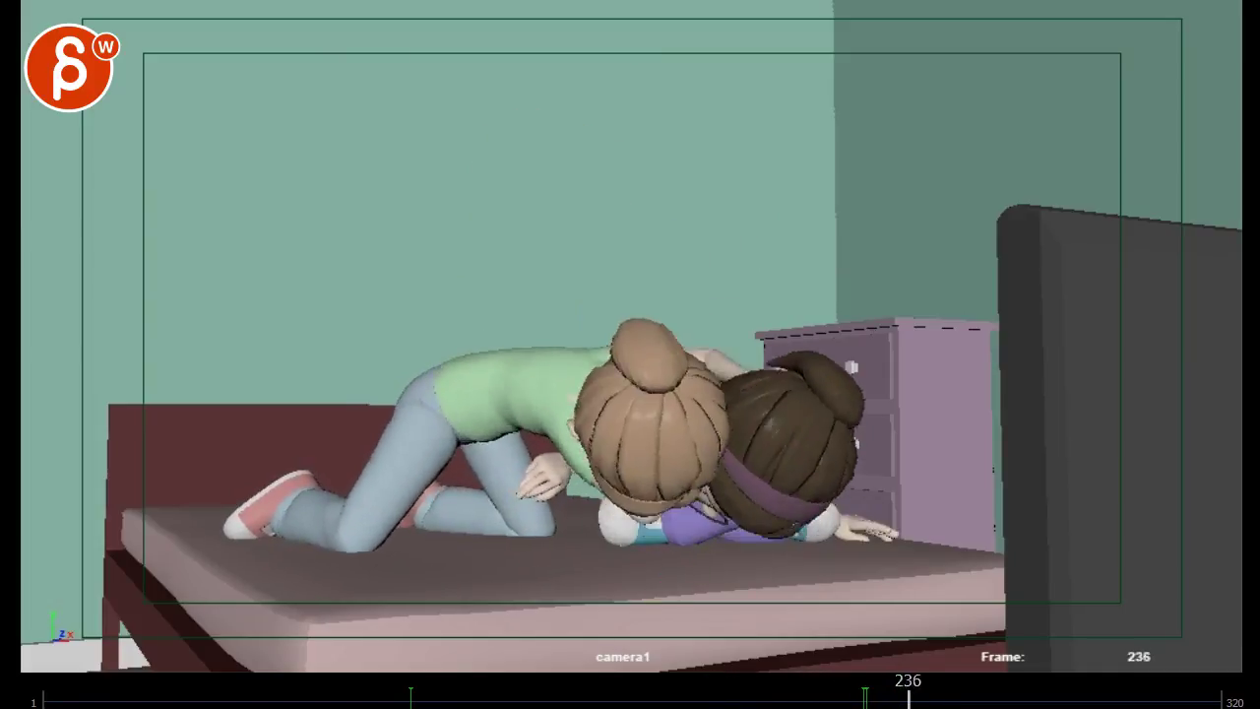
# - Examine the downward move between frames 219 and 236, play through to frame 320, and return to frame 1
pyautogui.moveTo(901, 701)
pyautogui.mouseDown()
pyautogui.moveTo(791, 701)
pyautogui.moveTo(861, 701)
pyautogui.moveTo(793, 703)
pyautogui.moveTo(859, 703)
pyautogui.moveTo(827, 703)
pyautogui.moveTo(849, 700)
pyautogui.mouseUp()
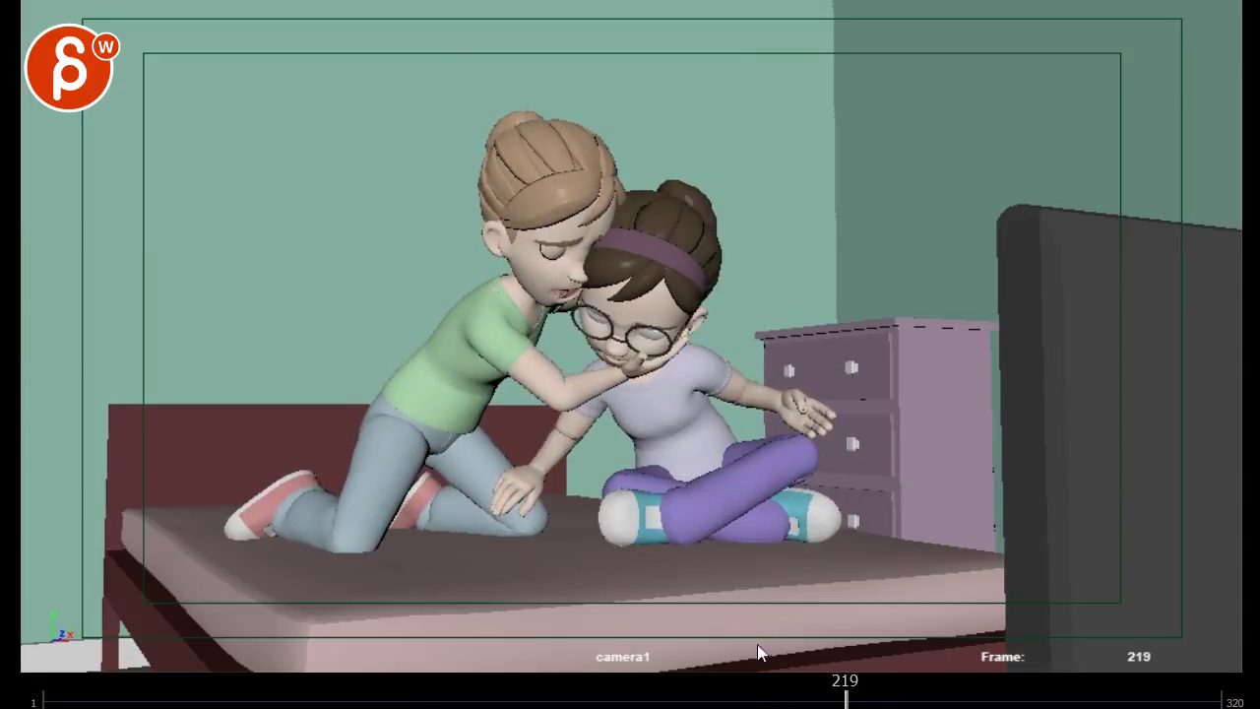
pyautogui.press('Right')
pyautogui.moveTo(859, 702); pyautogui.dragTo(920, 702)
pyautogui.hotkey('alt', 'v')
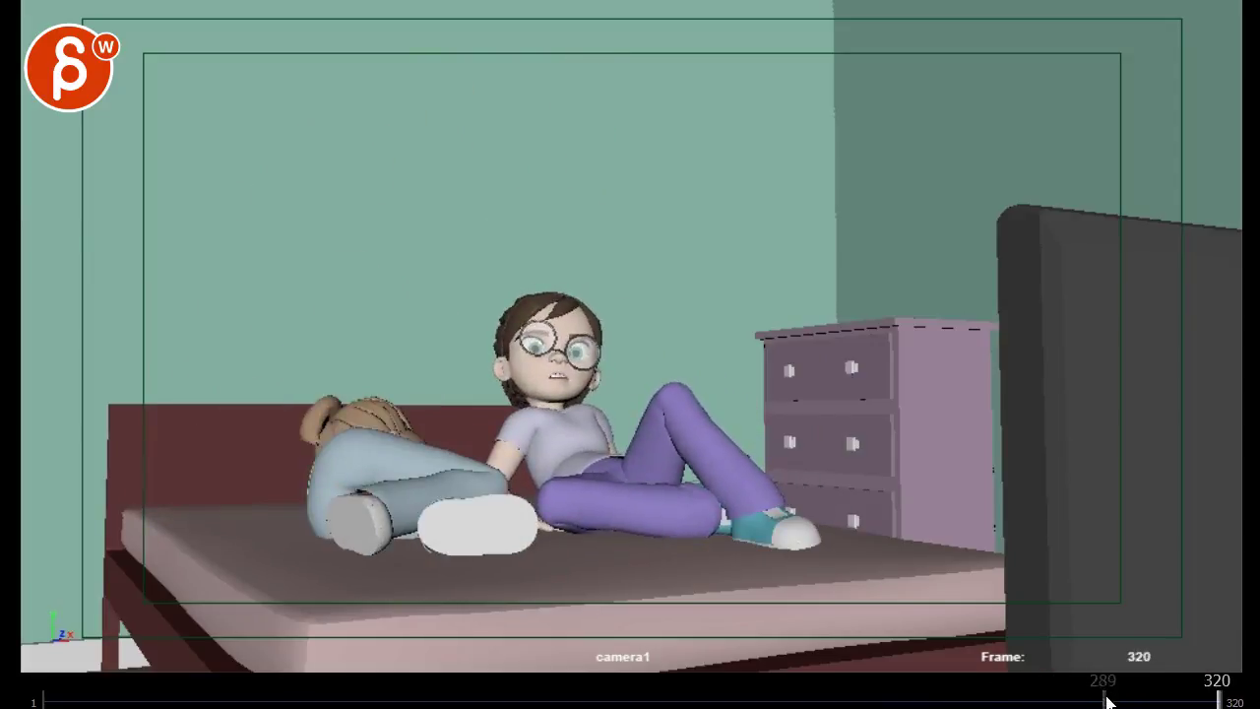
pyautogui.moveTo(1105, 702)
pyautogui.mouseDown()
pyautogui.moveTo(1023, 703)
pyautogui.moveTo(1096, 702)
pyautogui.mouseUp()
pyautogui.click(18, 697)
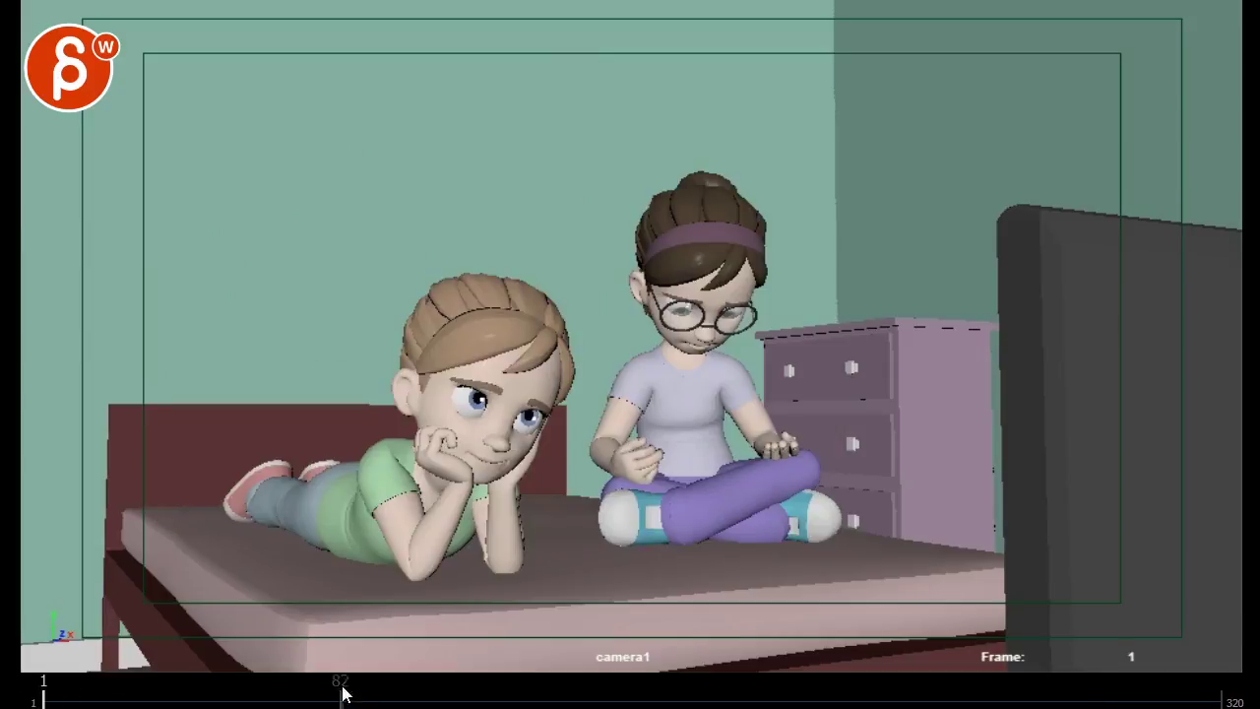
# - Draw a red arc over the blonde girl's head and body at frame 53, and return to frame 1
pyautogui.hotkey('alt', 'v')
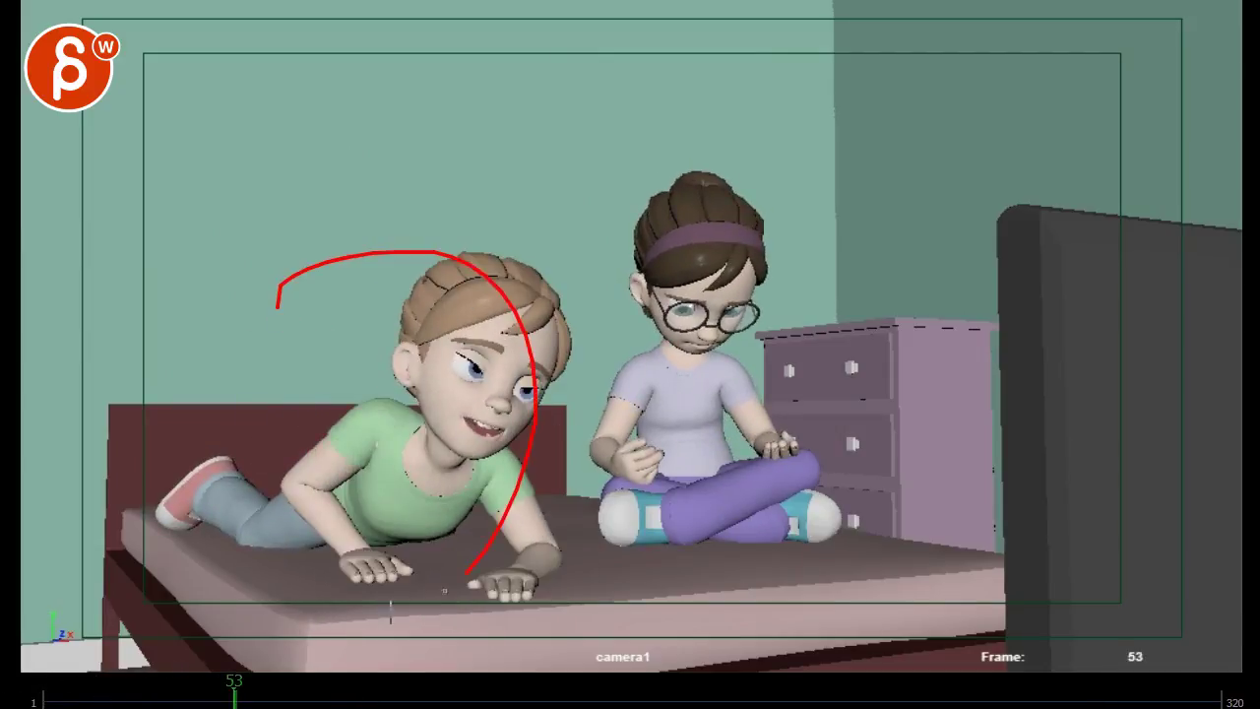
pyautogui.moveTo(445, 591); pyautogui.dragTo(307, 286)
pyautogui.click(43, 698)
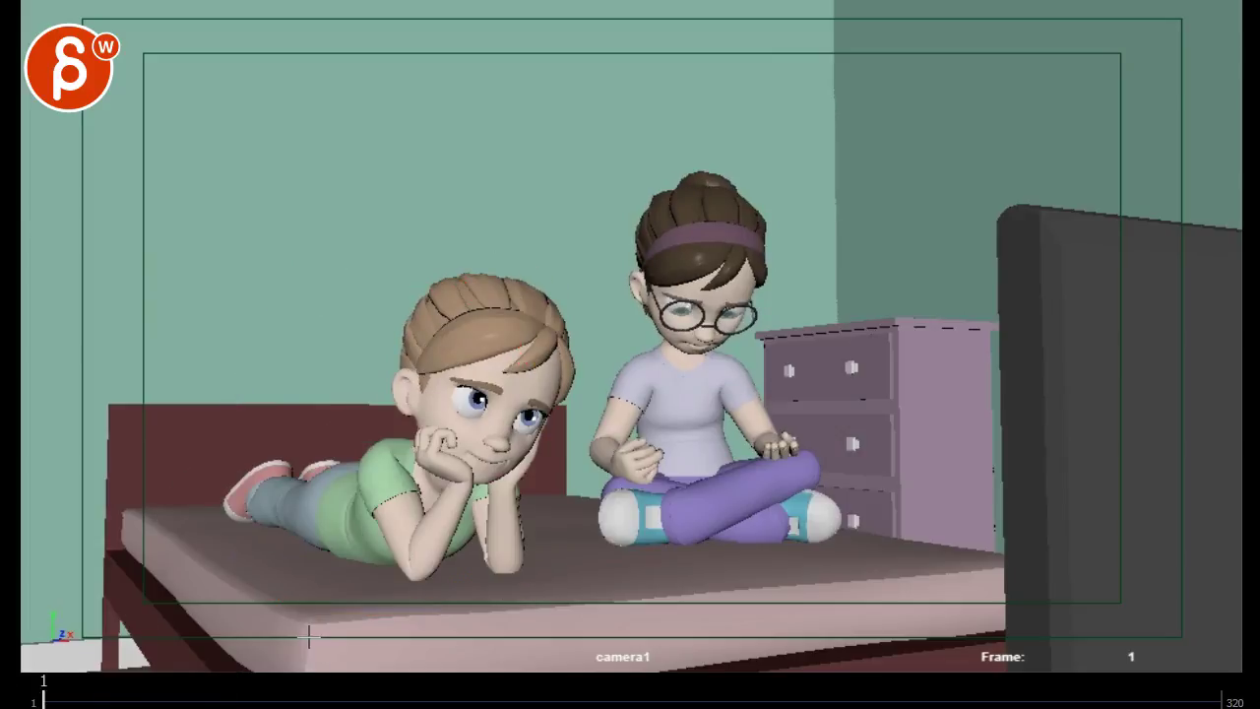
# - Play the shot, go back to frame 101 and draw a red downward arrow over the blonde girl's head
pyautogui.hotkey('alt', 'v')
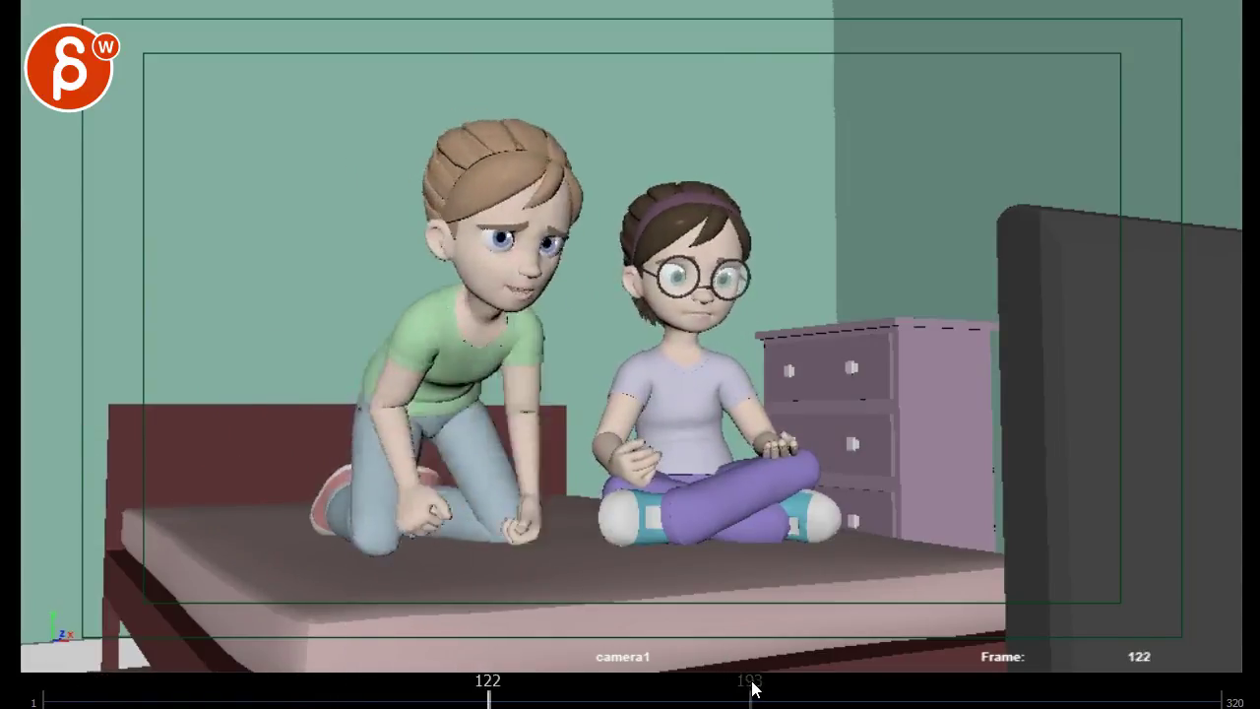
pyautogui.click(421, 698)
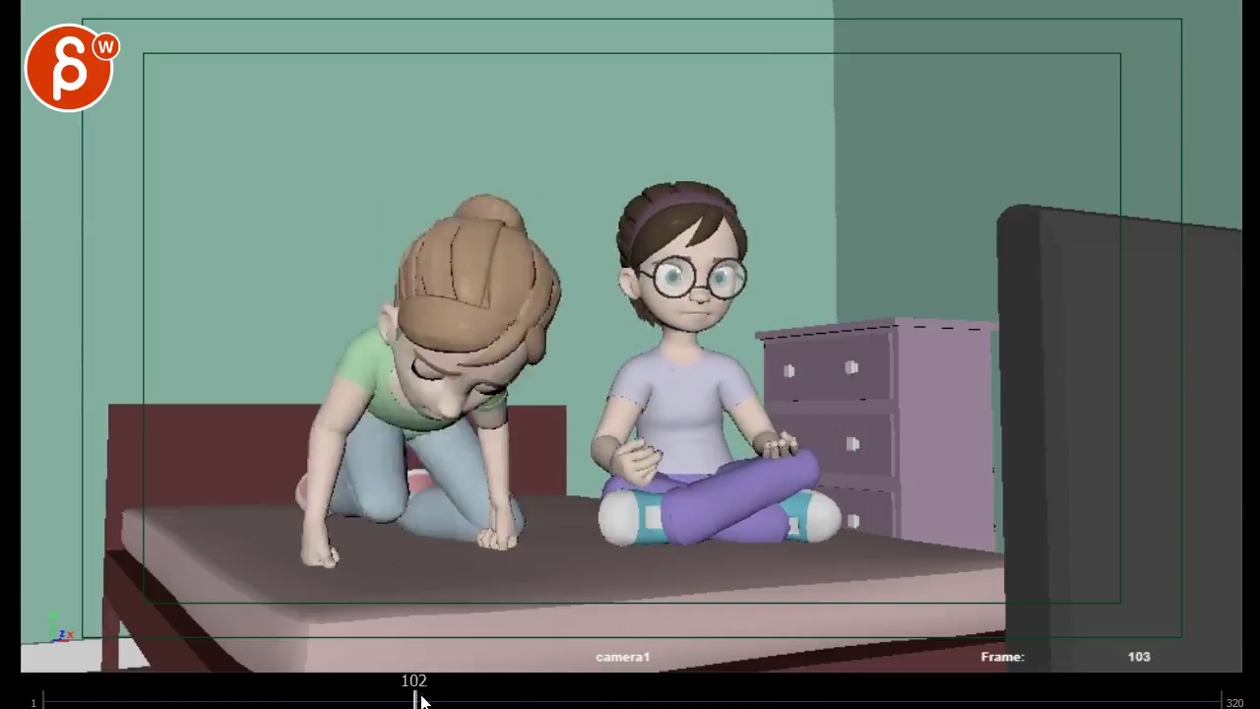
pyautogui.click(416, 699)
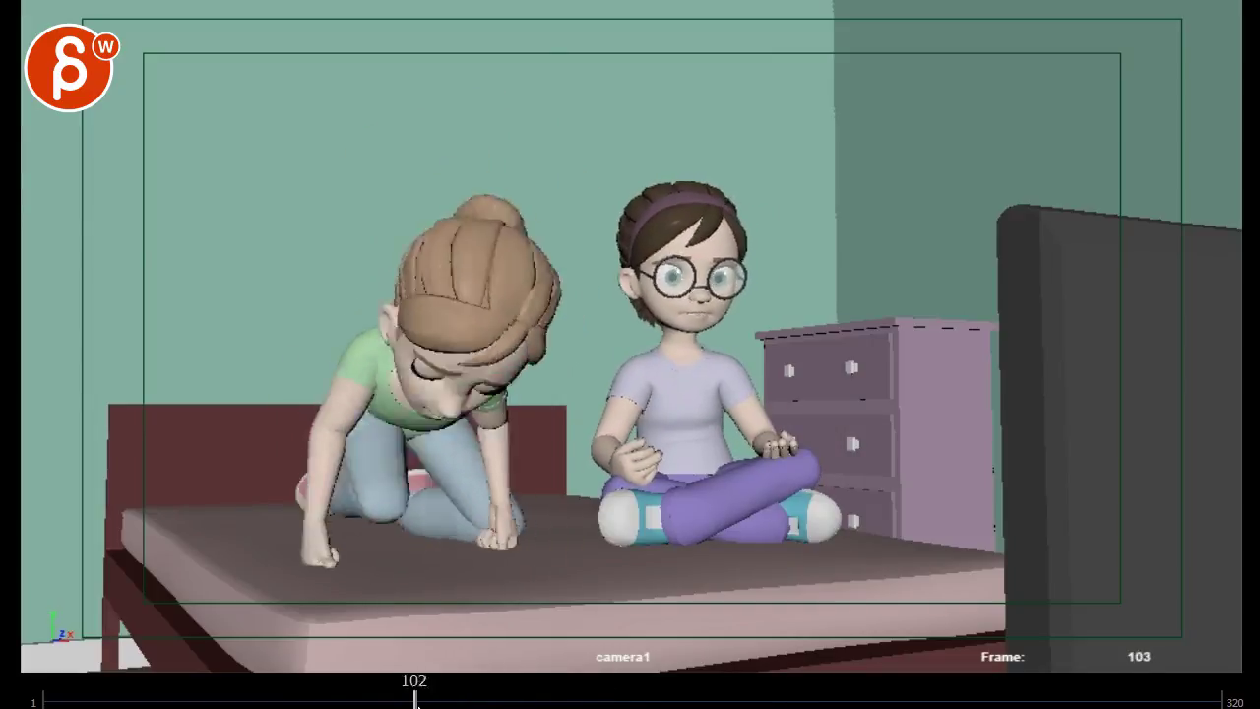
pyautogui.moveTo(415, 699)
pyautogui.mouseDown()
pyautogui.moveTo(382, 698)
pyautogui.moveTo(411, 701)
pyautogui.mouseUp()
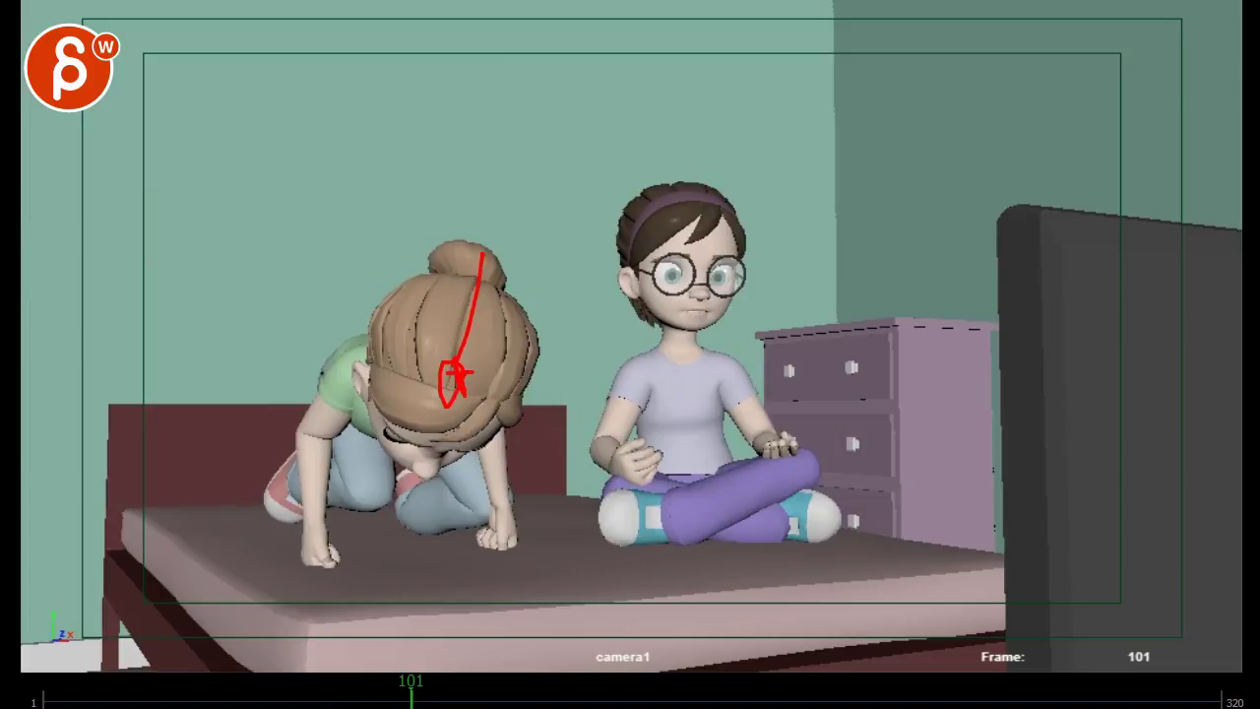
# - At frame 81, circle the girls' touching hands in red, draw an arrow below the blonde girl's torso, and replay the section
pyautogui.moveTo(412, 701)
pyautogui.mouseDown()
pyautogui.moveTo(268, 699)
pyautogui.moveTo(336, 699)
pyautogui.mouseUp()
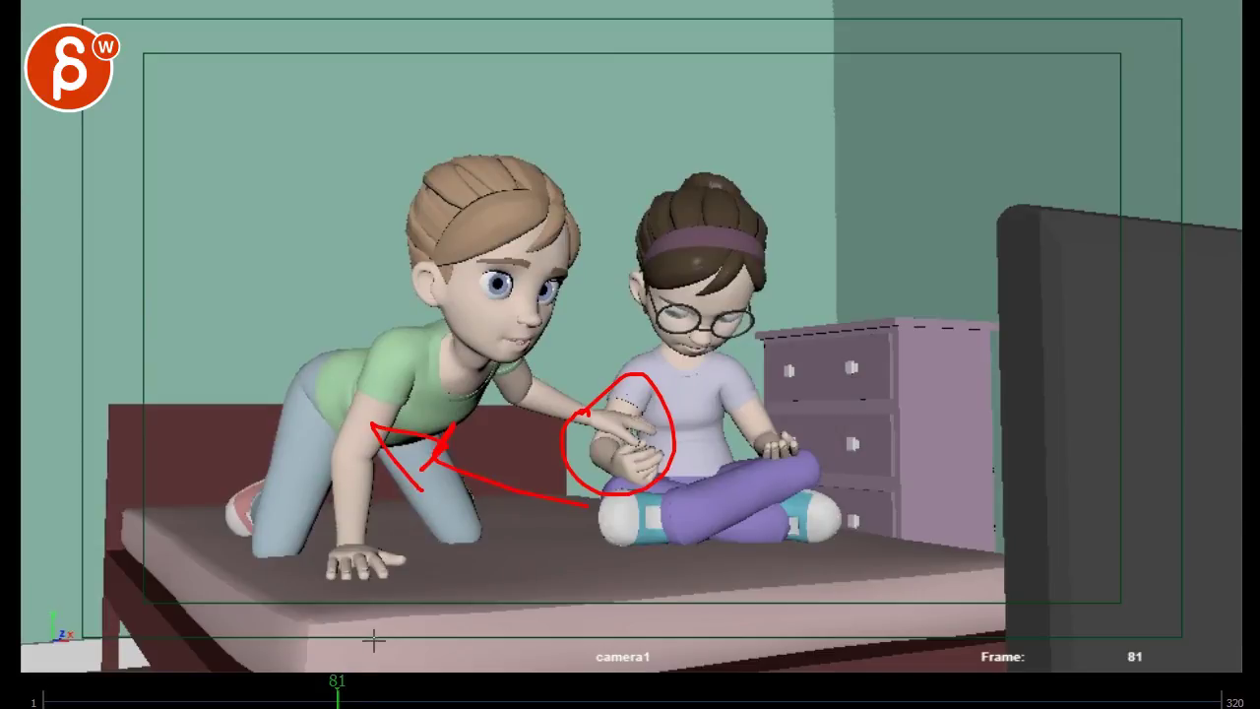
pyautogui.moveTo(320, 699); pyautogui.dragTo(186, 699)
pyautogui.press('space')
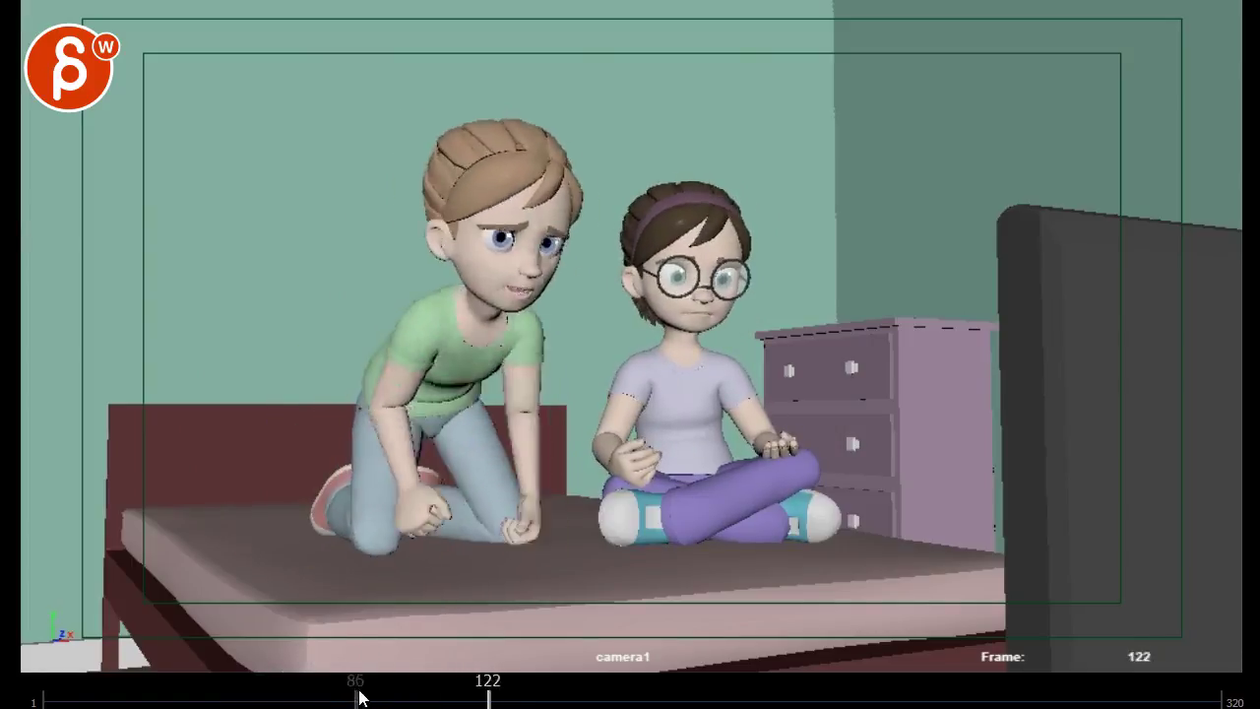
# - At frame 108, draw short red vertical strokes on the blonde girl's face and chest, and compare it with the following frames
pyautogui.moveTo(498, 699); pyautogui.dragTo(439, 701)
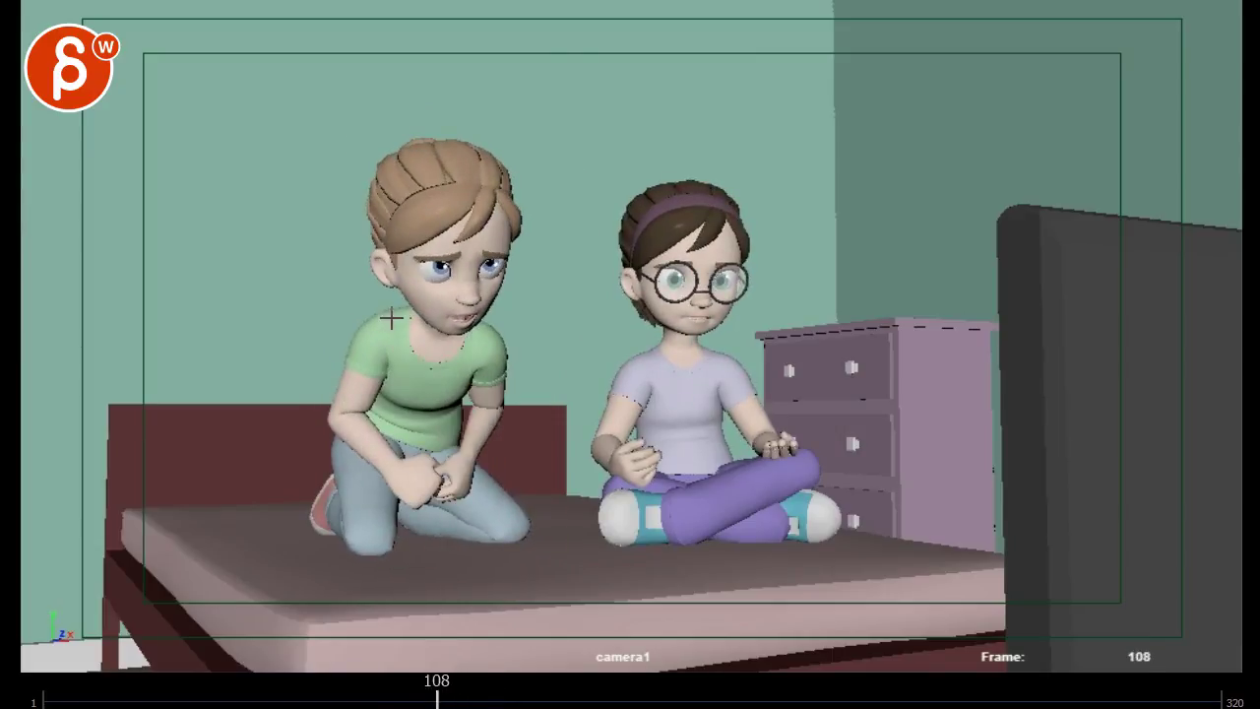
pyautogui.moveTo(390, 318); pyautogui.dragTo(398, 362)
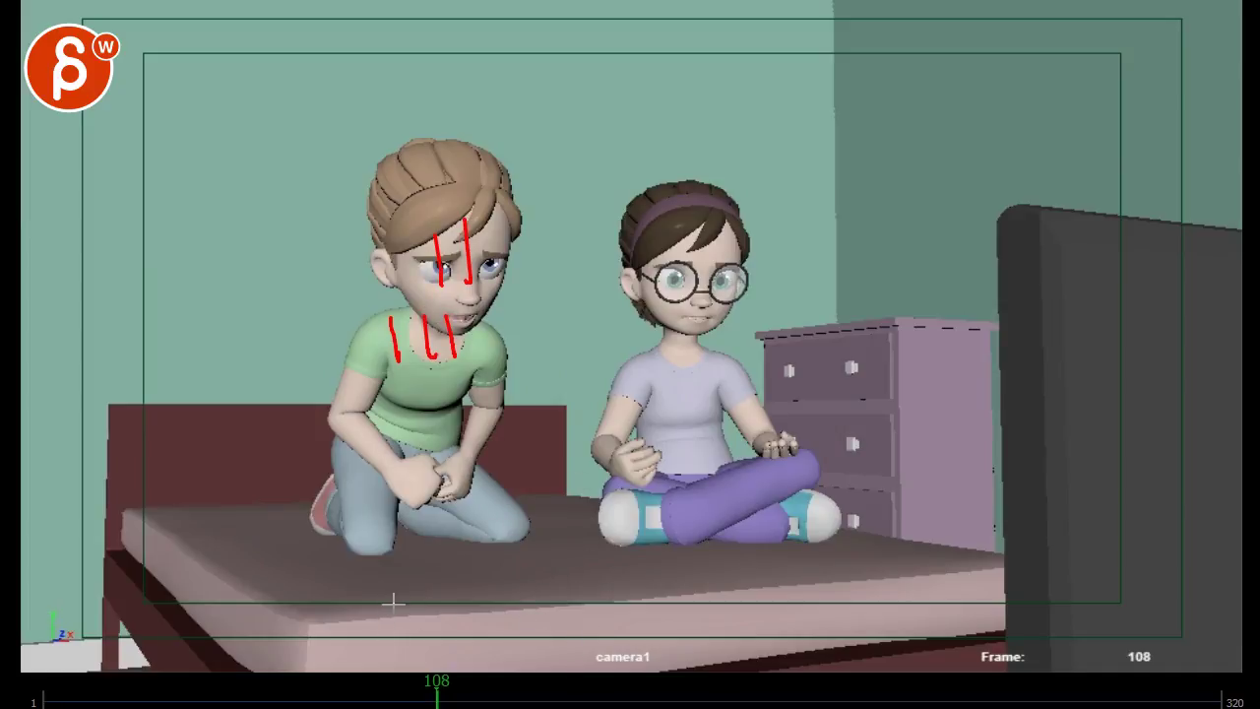
pyautogui.press('Right')
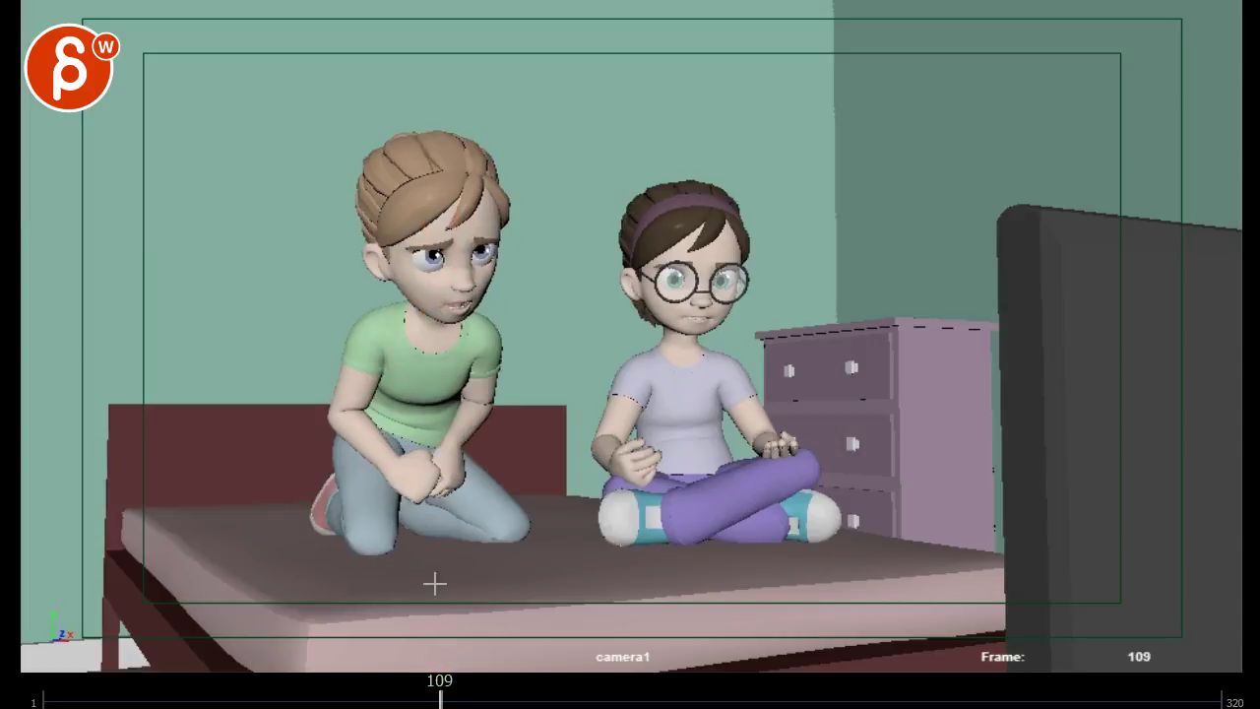
pyautogui.press('Right')
pyautogui.press('Left')
pyautogui.press('Left')
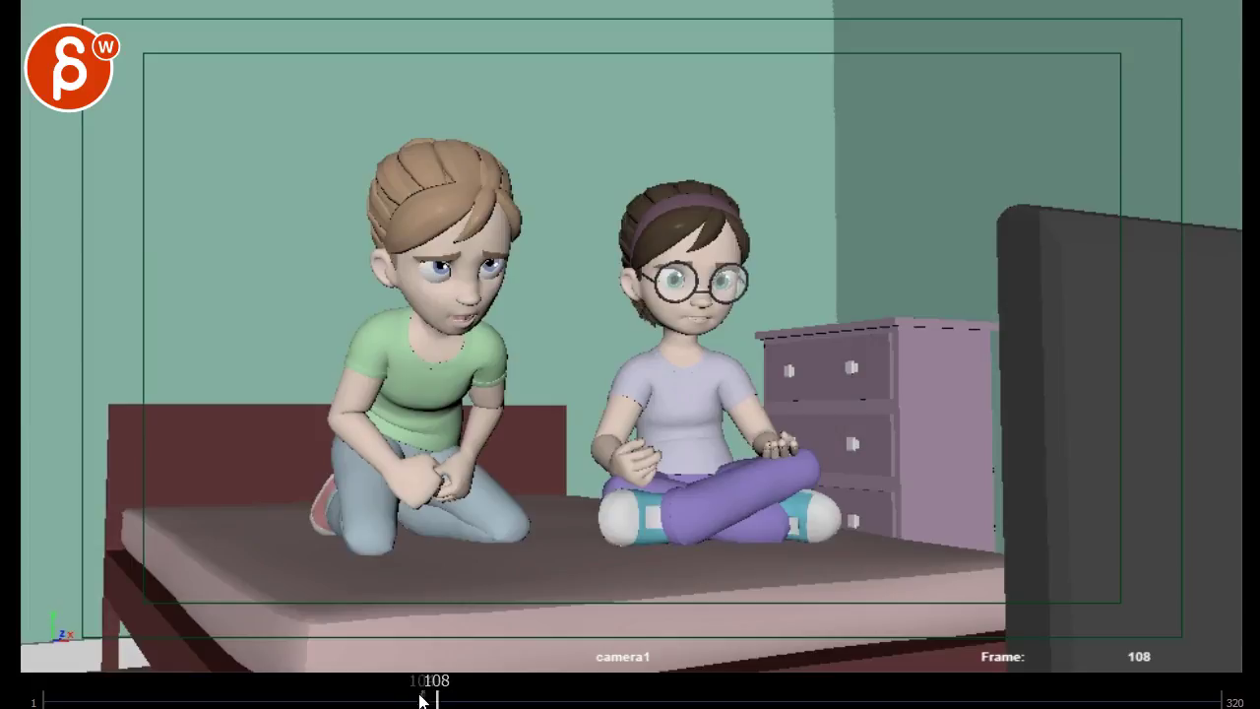
# - Scrub past frame 112, return to frame 81, mark the girls' touching hands in red, and resume playback
pyautogui.moveTo(425, 697); pyautogui.dragTo(453, 697)
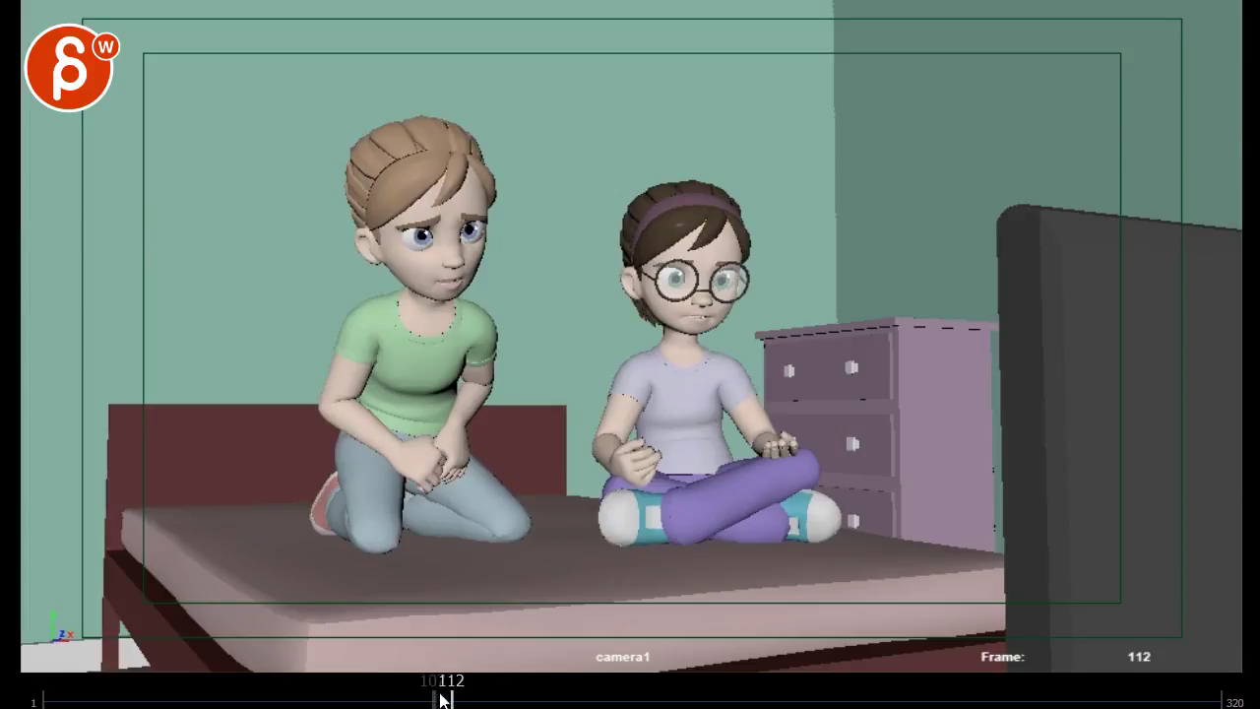
pyautogui.moveTo(441, 697); pyautogui.dragTo(338, 697)
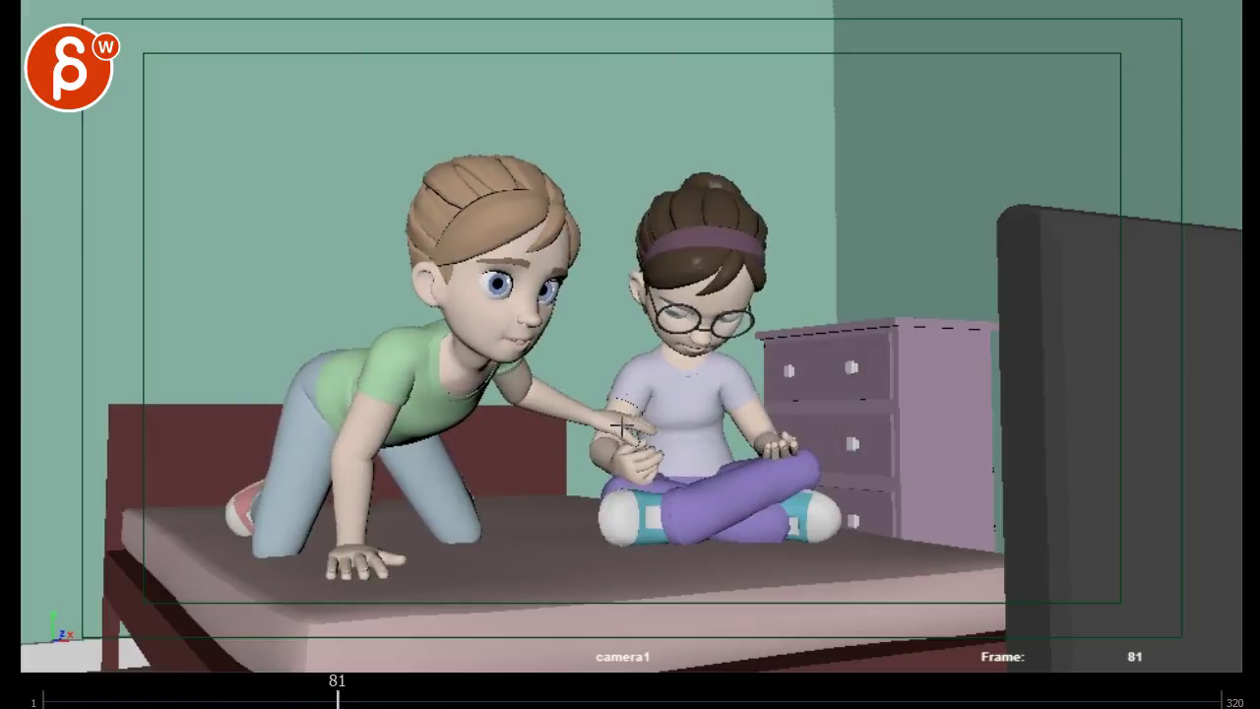
pyautogui.moveTo(598, 406); pyautogui.dragTo(630, 467)
pyautogui.hotkey('alt', 'v')
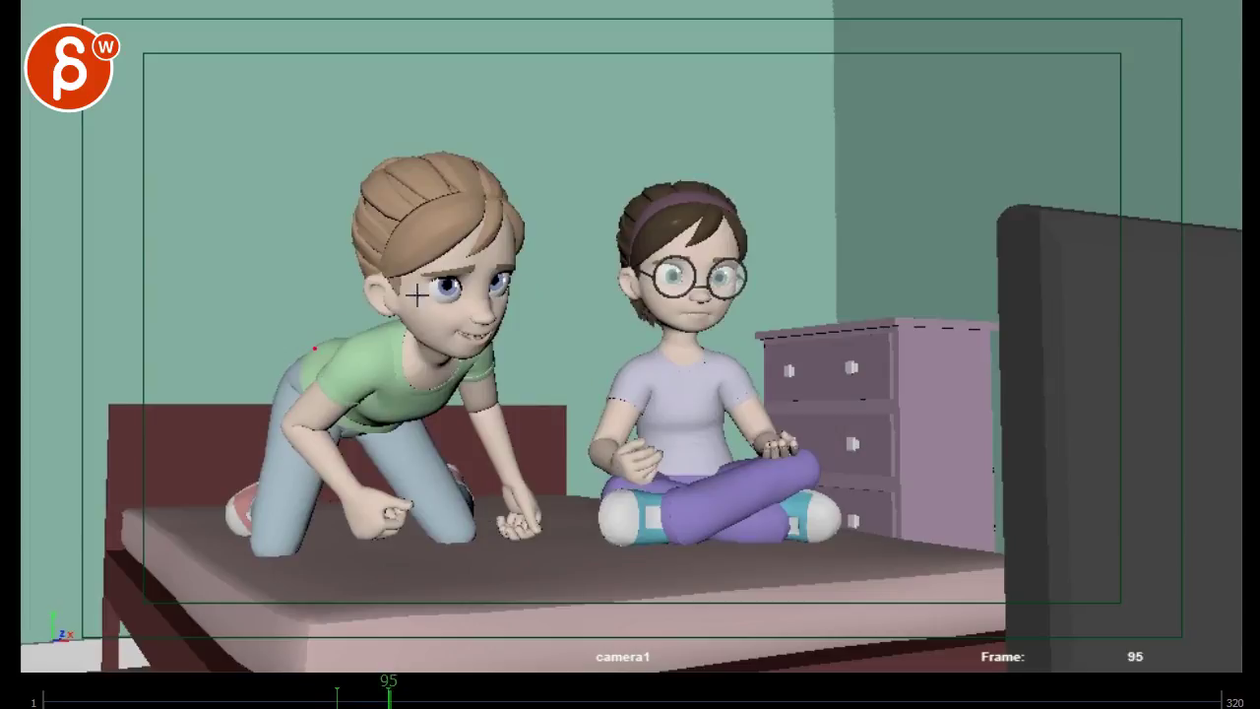
# - At frame 113, draw red lines from the blonde girl's face down to her chest
pyautogui.hotkey('alt', 'v')
pyautogui.moveTo(430, 252)
pyautogui.mouseDown()
pyautogui.moveTo(412, 419)
pyautogui.moveTo(435, 360)
pyautogui.mouseUp()
pyautogui.moveTo(379, 264); pyautogui.dragTo(405, 335)
pyautogui.moveTo(439, 258); pyautogui.dragTo(449, 345)
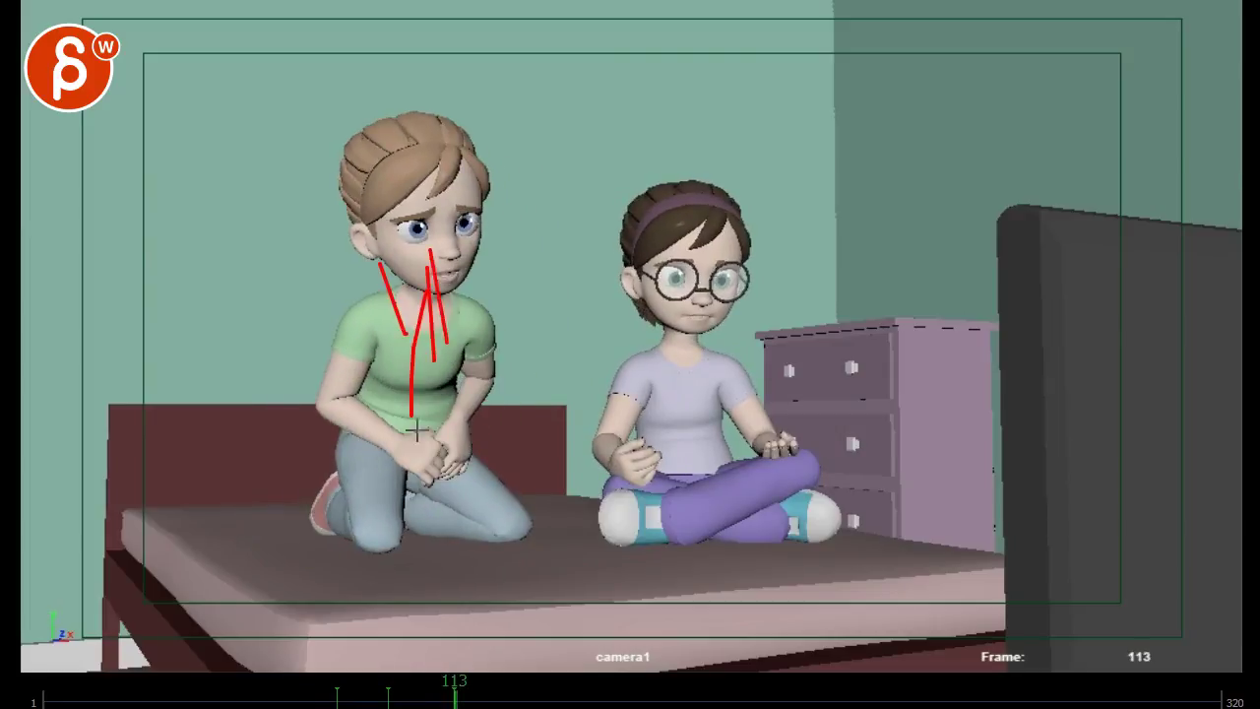
# - Continue playback and draw two more red vertical lines from the blonde girl's face down over her chest
pyautogui.press('space')
pyautogui.press('space')
pyautogui.moveTo(426, 229); pyautogui.dragTo(414, 349)
pyautogui.moveTo(458, 232); pyautogui.dragTo(457, 367)
pyautogui.press('space')
pyautogui.press('space')
# - Draw a long red sweep across the shot, then circle the blonde girl's head and hands in red at frame 141
pyautogui.moveTo(222, 329)
pyautogui.mouseDown()
pyautogui.moveTo(392, 310)
pyautogui.moveTo(784, 104)
pyautogui.mouseUp()
pyautogui.hotkey('alt', 'v')
pyautogui.hotkey('alt', 'v')
pyautogui.moveTo(559, 94)
pyautogui.mouseDown()
pyautogui.moveTo(473, 152)
pyautogui.moveTo(483, 156)
pyautogui.mouseUp()
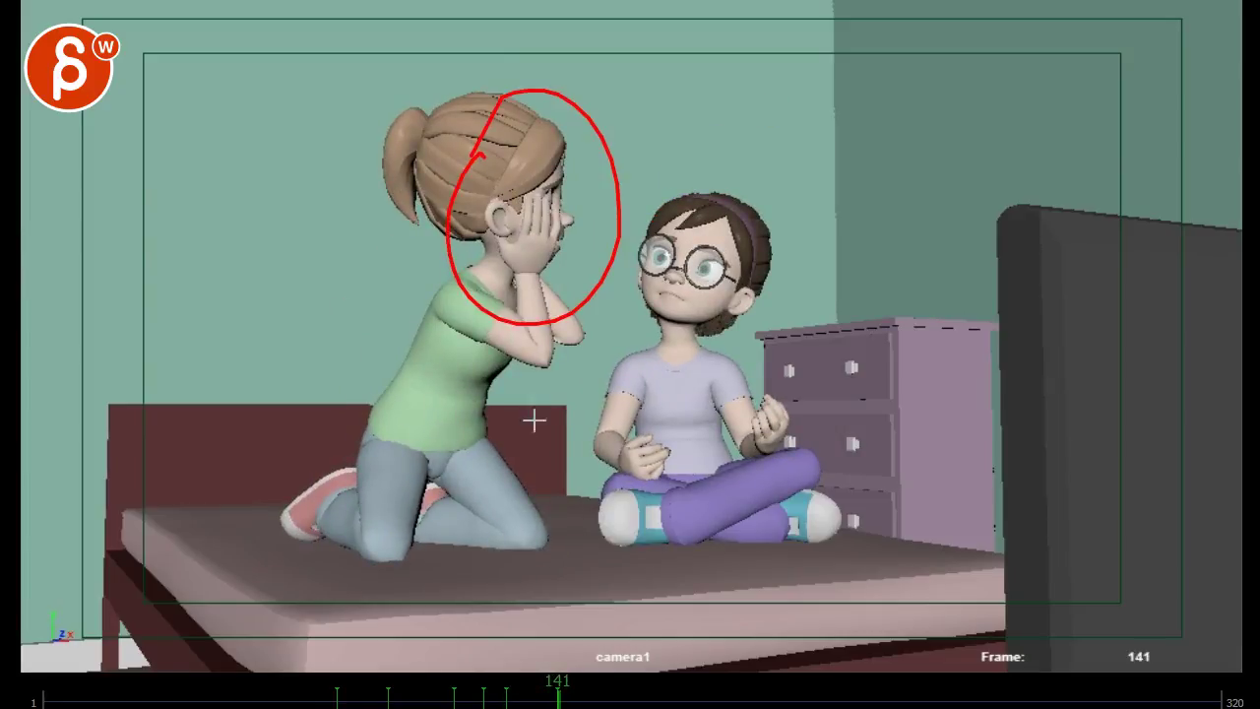
pyautogui.moveTo(522, 235); pyautogui.dragTo(537, 284)
pyautogui.hotkey('alt', 'v')
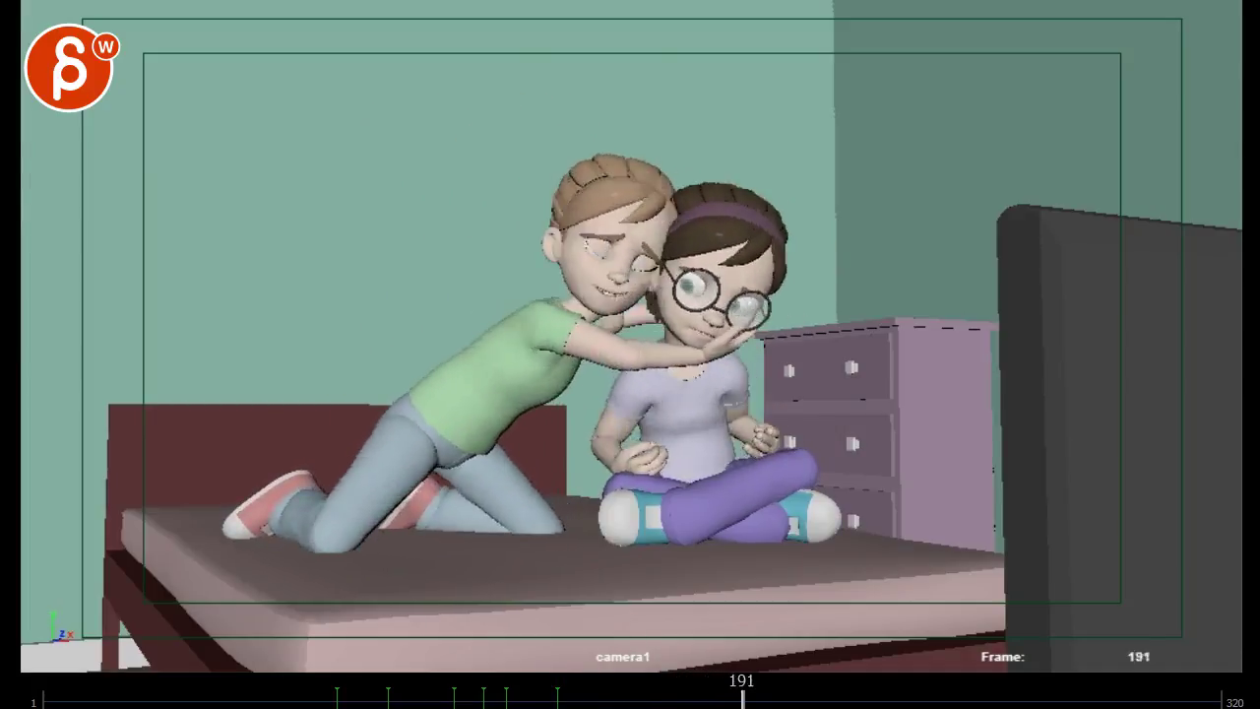
# - Draw a long wavy red curve over both girls at frame 210, and clear all the annotations
pyautogui.moveTo(325, 321)
pyautogui.mouseDown()
pyautogui.moveTo(633, 112)
pyautogui.moveTo(796, 345)
pyautogui.mouseUp()
pyautogui.moveTo(898, 370)
pyautogui.mouseDown()
pyautogui.moveTo(1005, 459)
pyautogui.moveTo(1109, 2)
pyautogui.mouseUp()
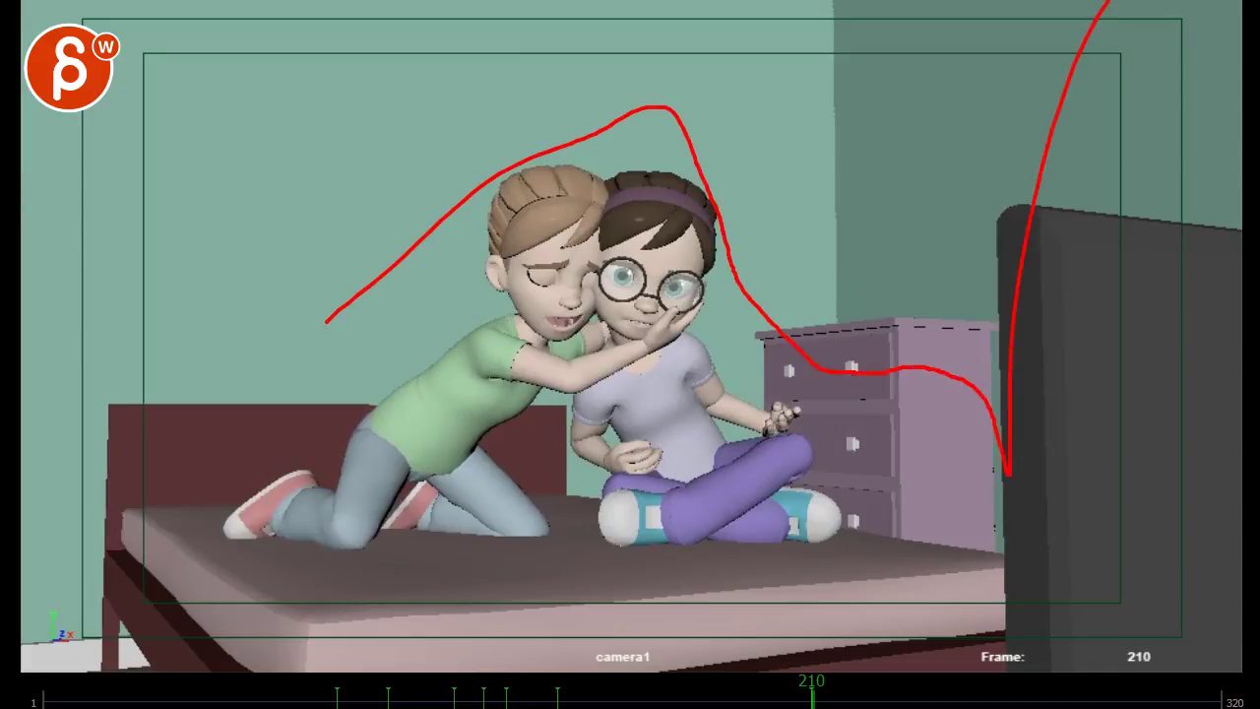
pyautogui.moveTo(331, 268)
pyautogui.mouseDown()
pyautogui.moveTo(515, 141)
pyautogui.moveTo(658, 94)
pyautogui.moveTo(793, 384)
pyautogui.mouseUp()
pyautogui.press('Delete')
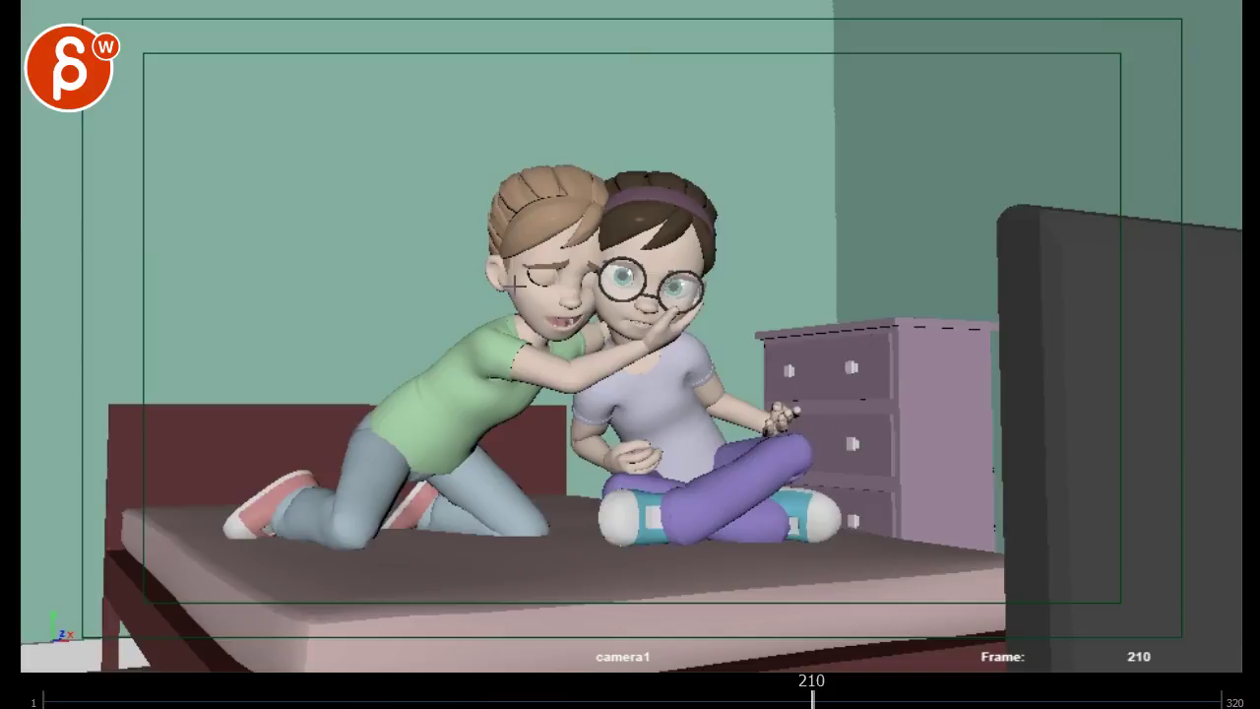
# - Make a small red mark on the blonde girl's face at frame 210, play to the end, and scrub the shot again from the start
pyautogui.moveTo(513, 285); pyautogui.dragTo(514, 292)
pyautogui.press('space')
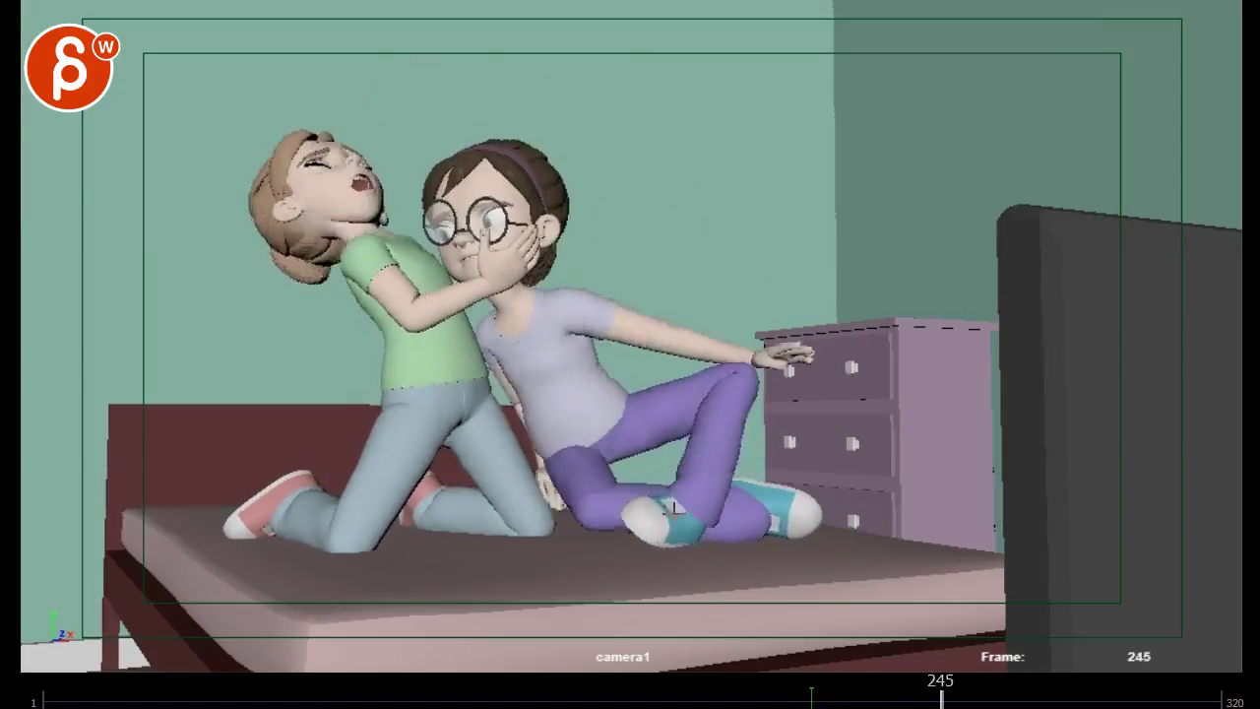
pyautogui.moveTo(923, 694); pyautogui.dragTo(919, 695)
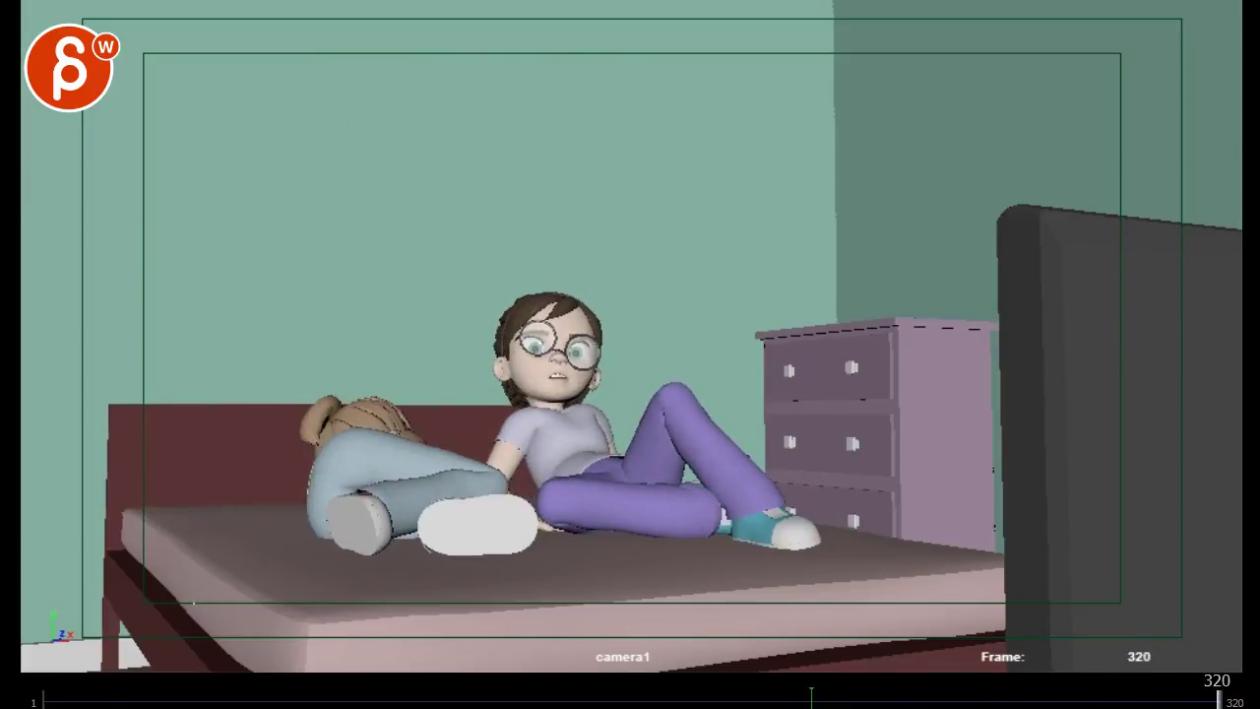
pyautogui.click(62, 695)
pyautogui.moveTo(65, 697); pyautogui.dragTo(758, 701)
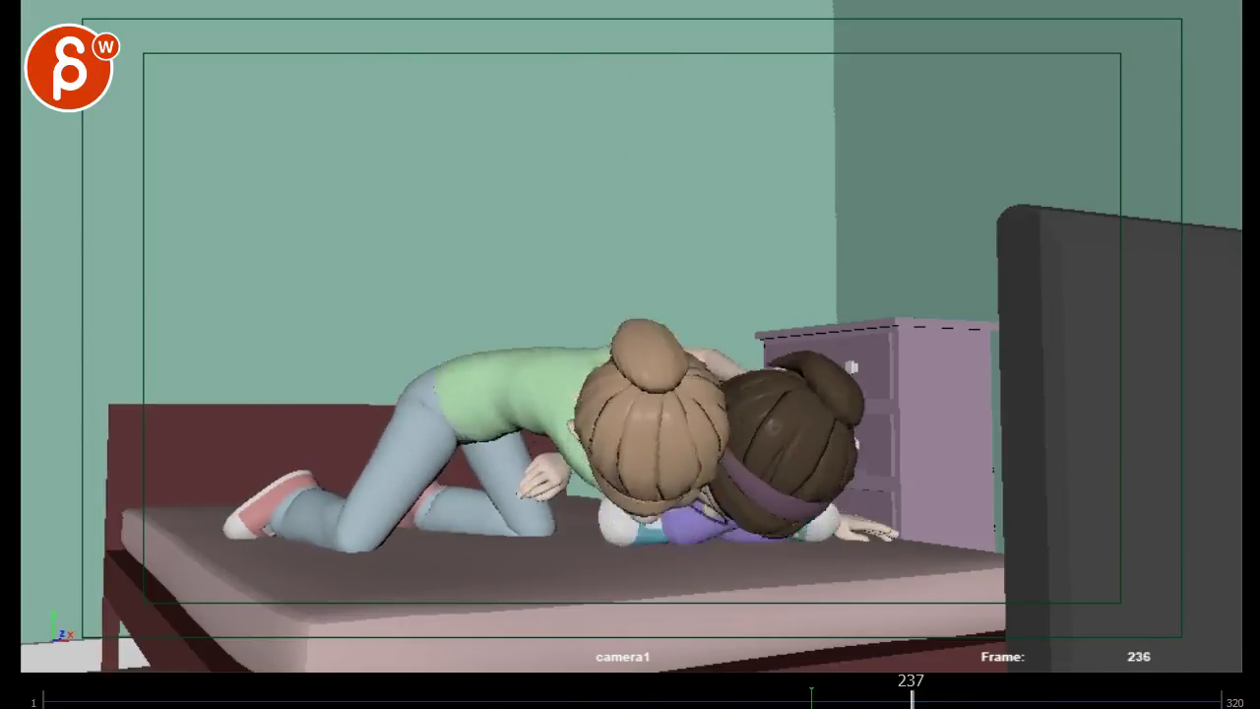
# - Step back and forth between frames 236 and 243 to examine how both girls rise up from the bed
pyautogui.moveTo(912, 698)
pyautogui.mouseDown()
pyautogui.moveTo(959, 697)
pyautogui.moveTo(909, 698)
pyautogui.mouseUp()
pyautogui.press('Right')
pyautogui.press('Right')
pyautogui.press('Right')
pyautogui.press('Right')
pyautogui.press('Right')
pyautogui.press('Right')
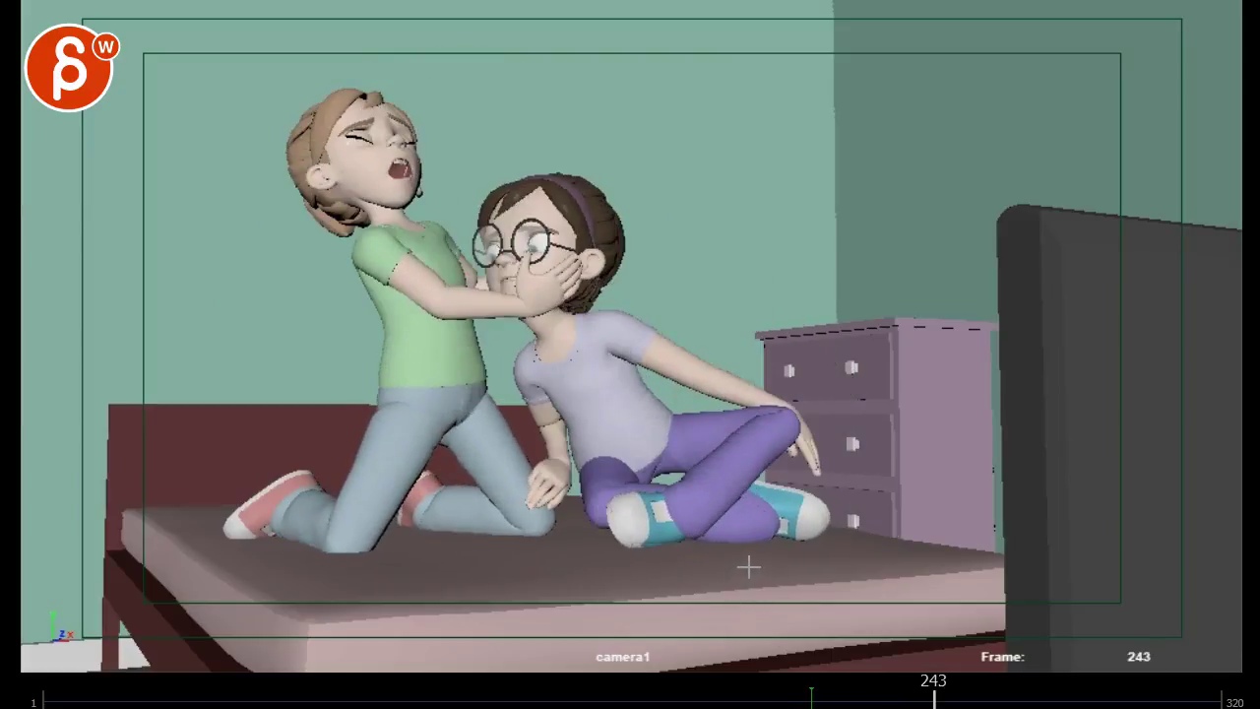
pyautogui.press('Left')
pyautogui.press('Left')
pyautogui.press('Left')
pyautogui.press('Left')
pyautogui.press('Left')
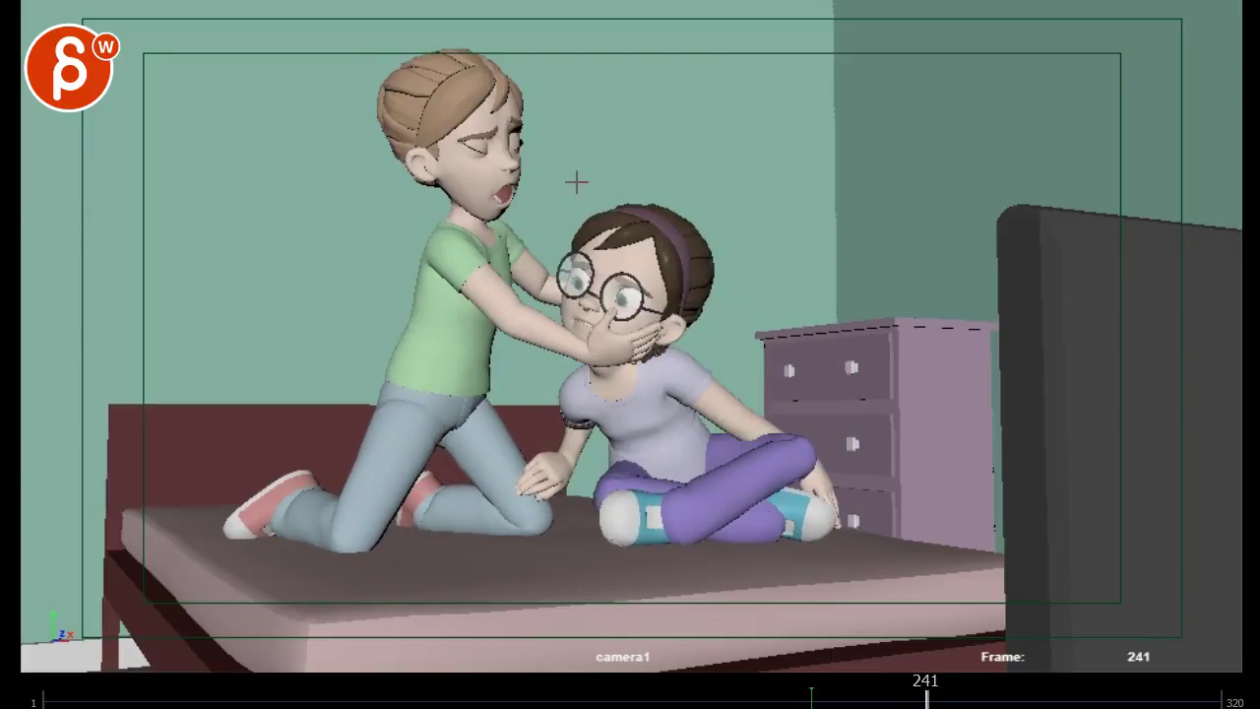
pyautogui.press('Left')
pyautogui.press('Left')
pyautogui.press('Left')
pyautogui.press('Left')
pyautogui.press('Left')
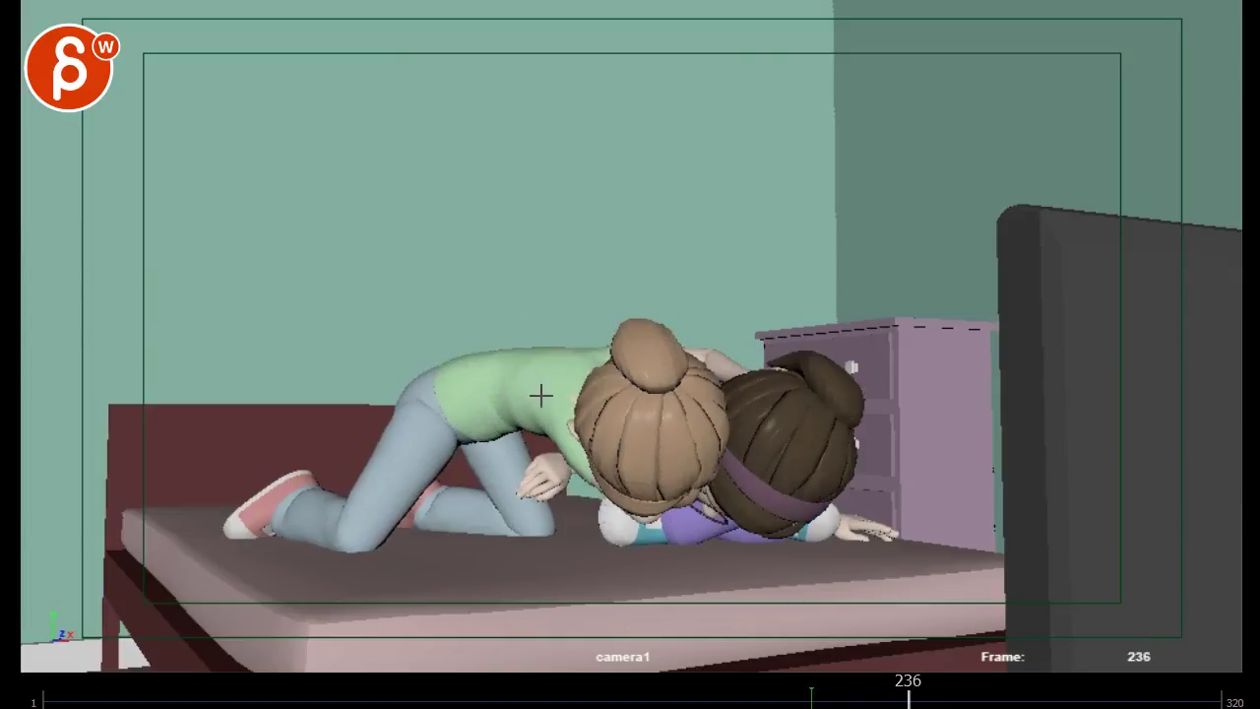
pyautogui.press('Right')
pyautogui.press('Left')
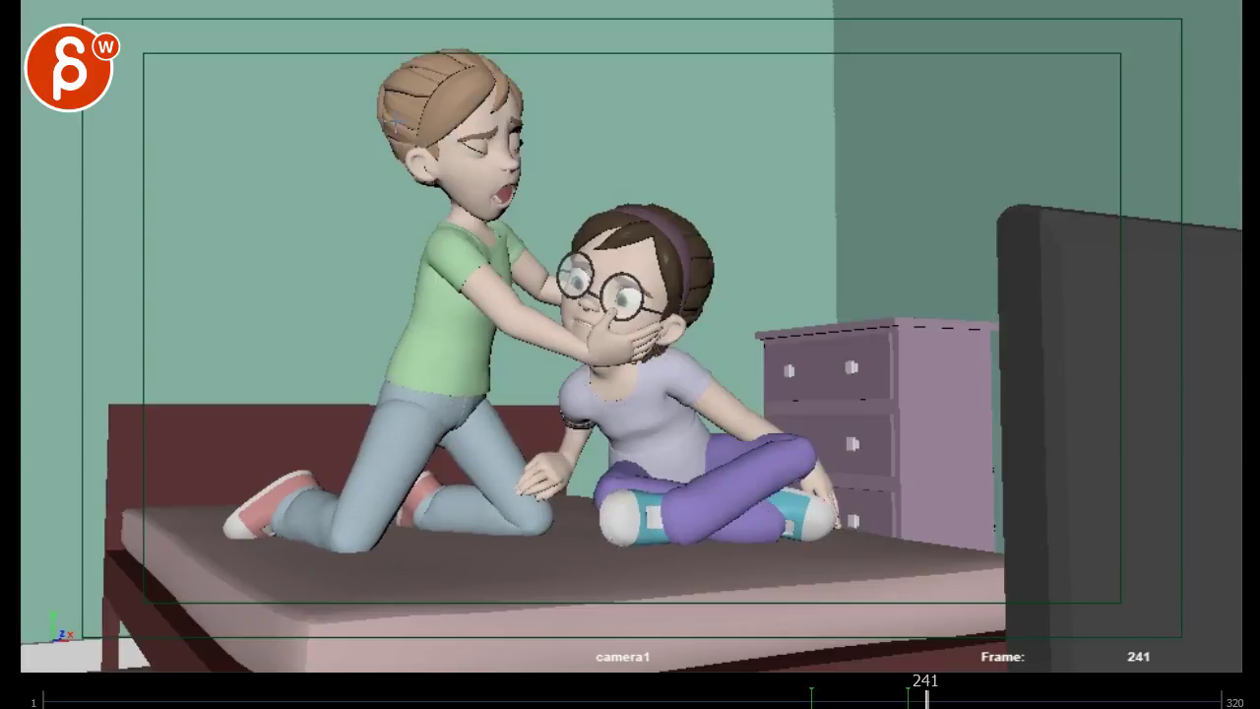
# - Draw over the blonde girl at frame 241 in red, marking her head tilt, neck, shoulders, hips, feet and a full-body action curve
pyautogui.moveTo(393, 119)
pyautogui.mouseDown()
pyautogui.moveTo(450, 127)
pyautogui.moveTo(360, 122)
pyautogui.mouseUp()
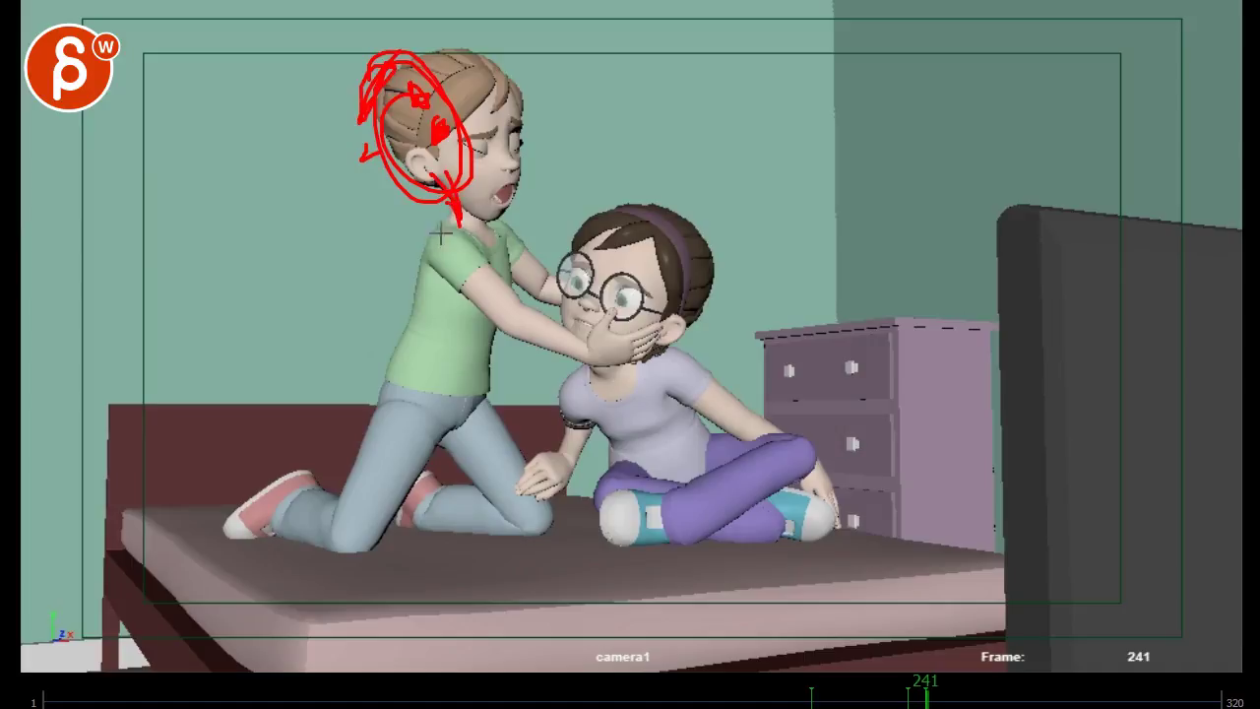
pyautogui.moveTo(469, 193); pyautogui.dragTo(489, 305)
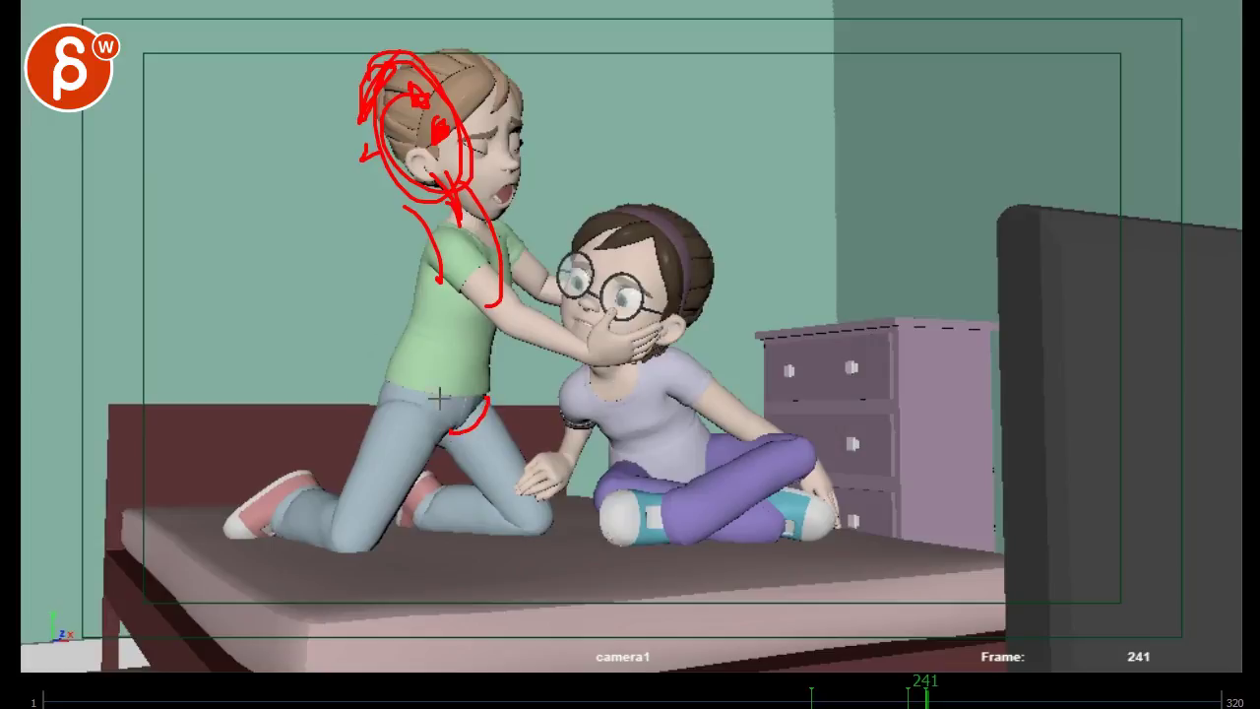
pyautogui.moveTo(242, 507); pyautogui.dragTo(335, 543)
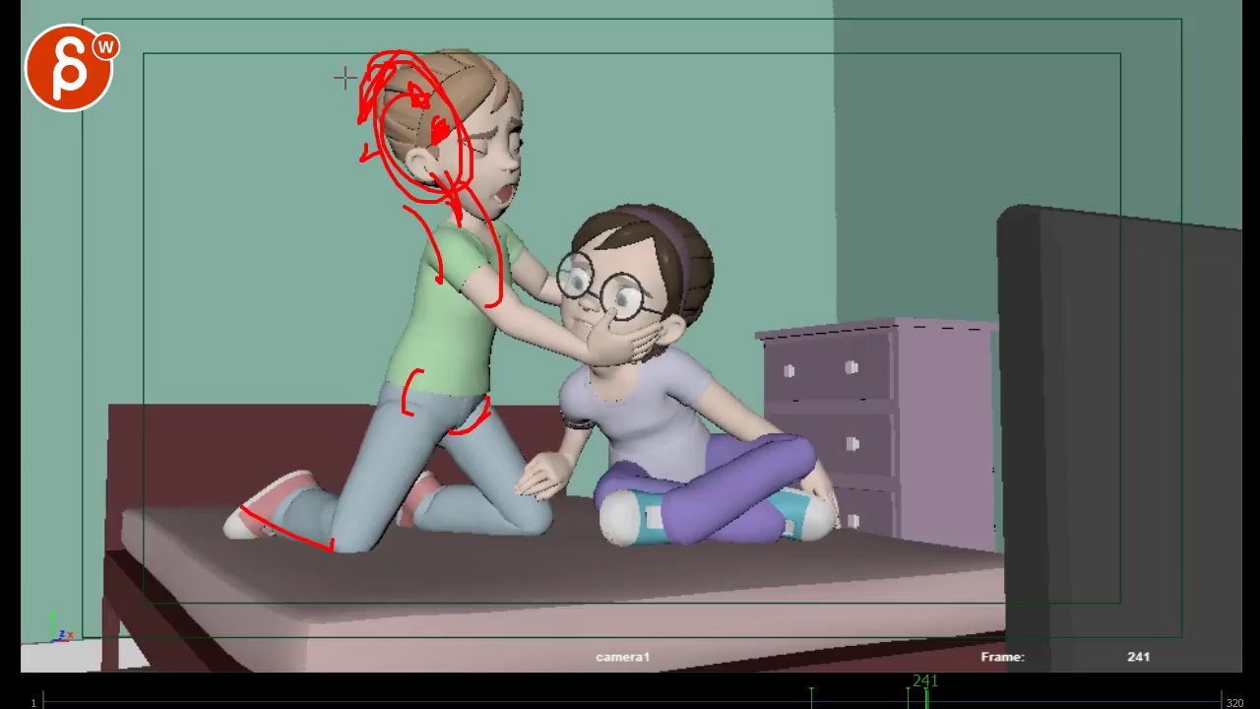
pyautogui.moveTo(344, 76)
pyautogui.mouseDown()
pyautogui.moveTo(243, 571)
pyautogui.moveTo(456, 354)
pyautogui.moveTo(399, 453)
pyautogui.moveTo(358, 40)
pyautogui.mouseUp()
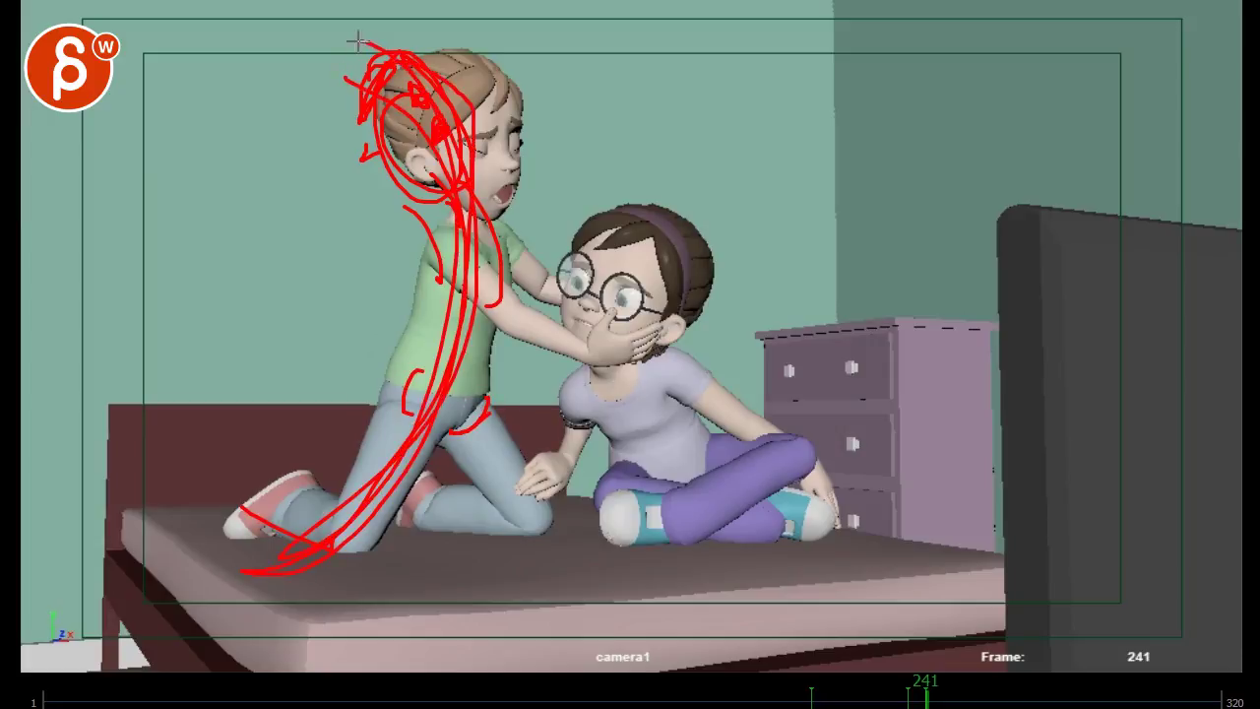
# - Advance to frame 245 and draw red arrows over the blonde girl's face and neck showing the head rotation
pyautogui.press('Right')
pyautogui.press('Right')
pyautogui.press('Right')
pyautogui.press('Right')
pyautogui.hotkey('alt', ',')
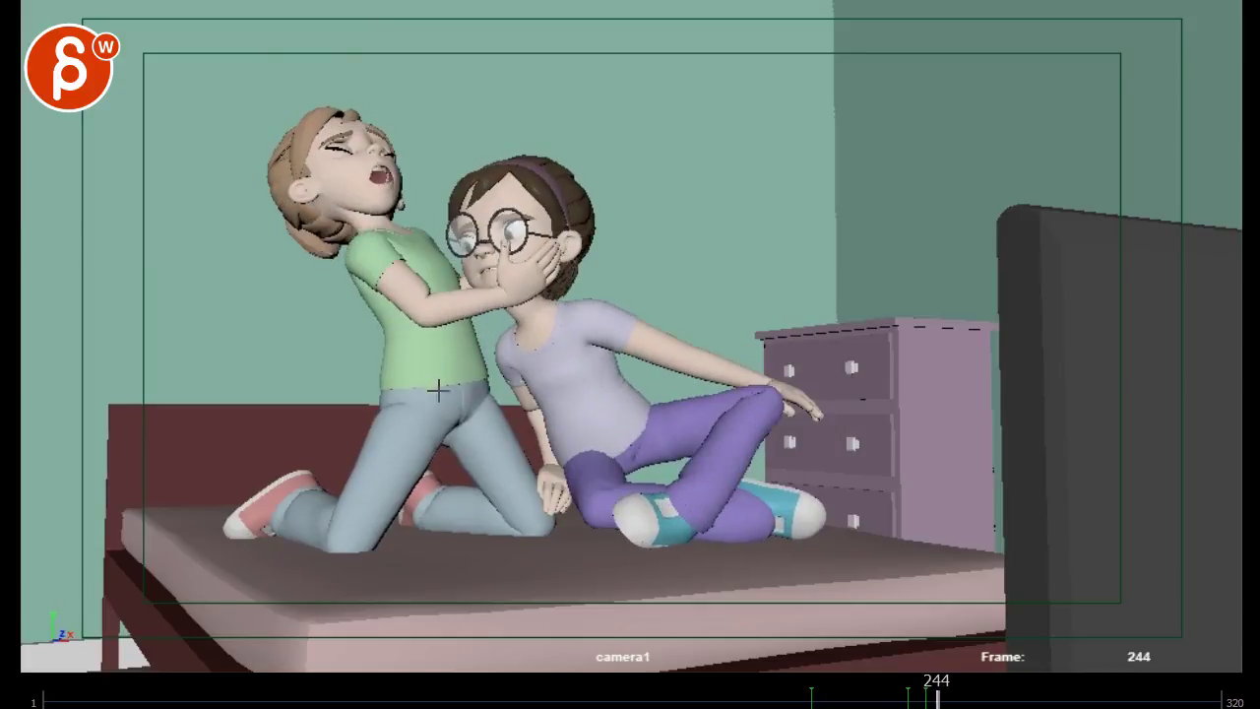
pyautogui.hotkey('alt', '.')
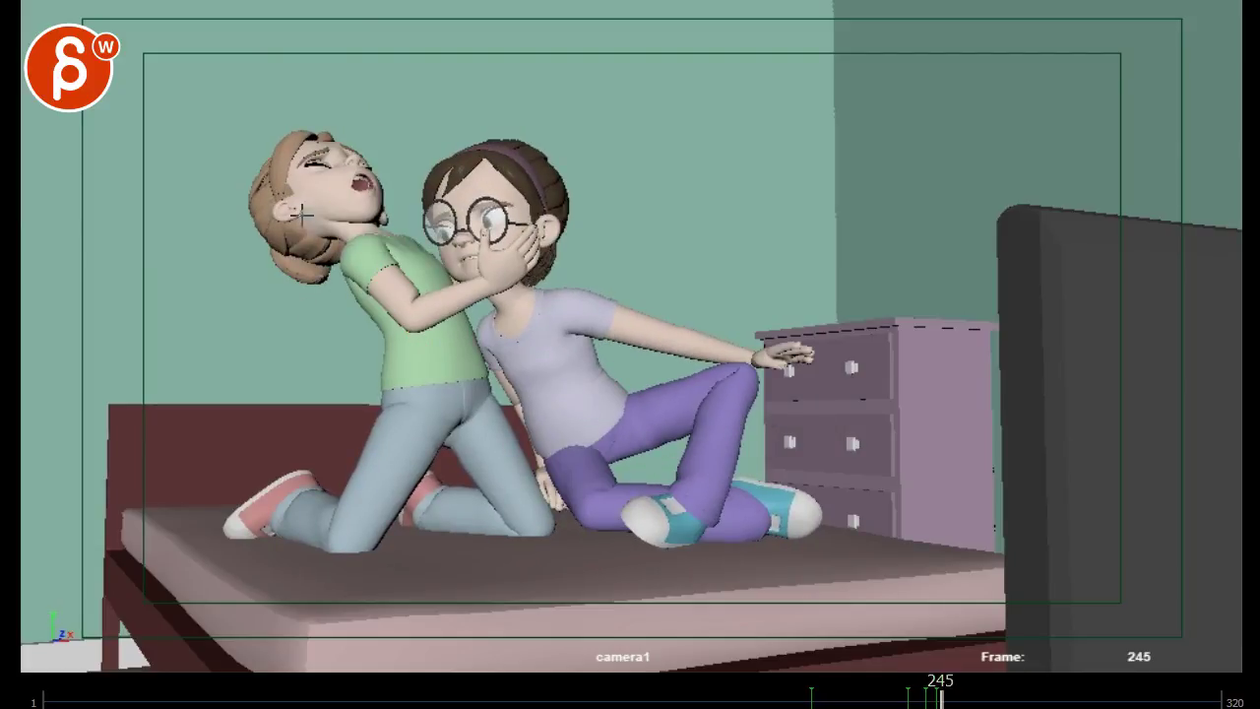
pyautogui.moveTo(278, 224); pyautogui.dragTo(331, 153)
pyautogui.moveTo(355, 244); pyautogui.dragTo(313, 221)
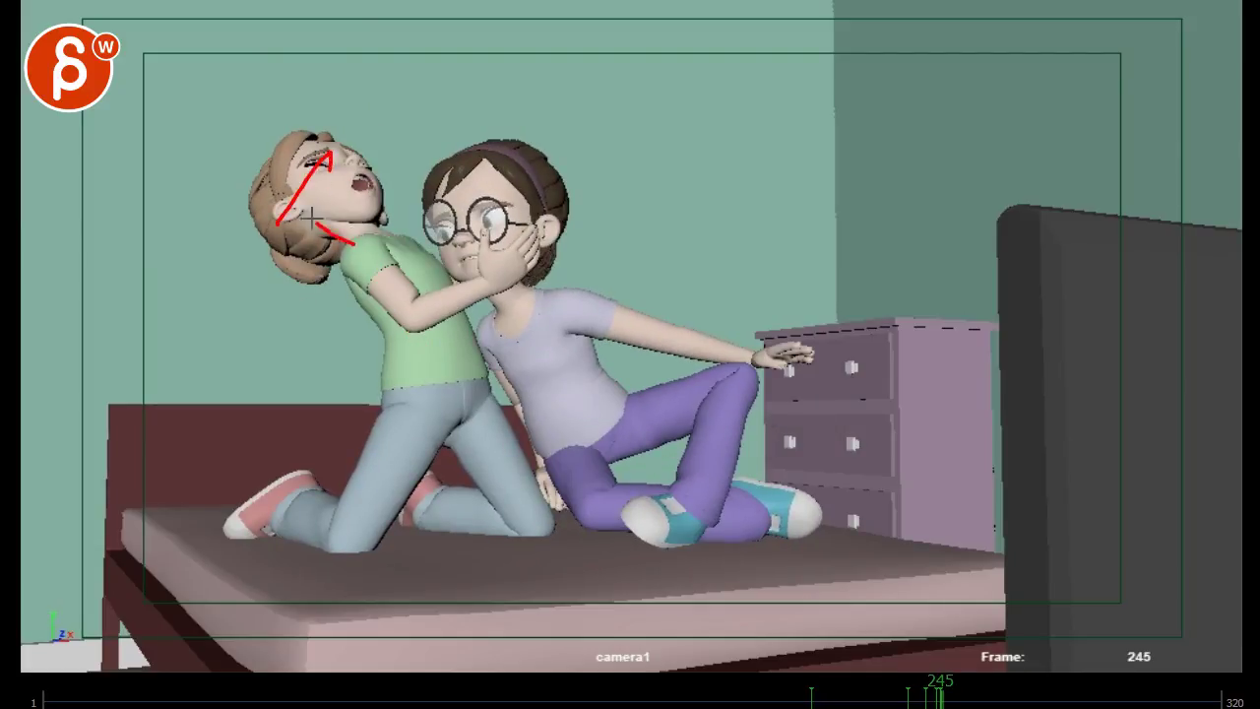
pyautogui.moveTo(328, 160); pyautogui.dragTo(315, 211)
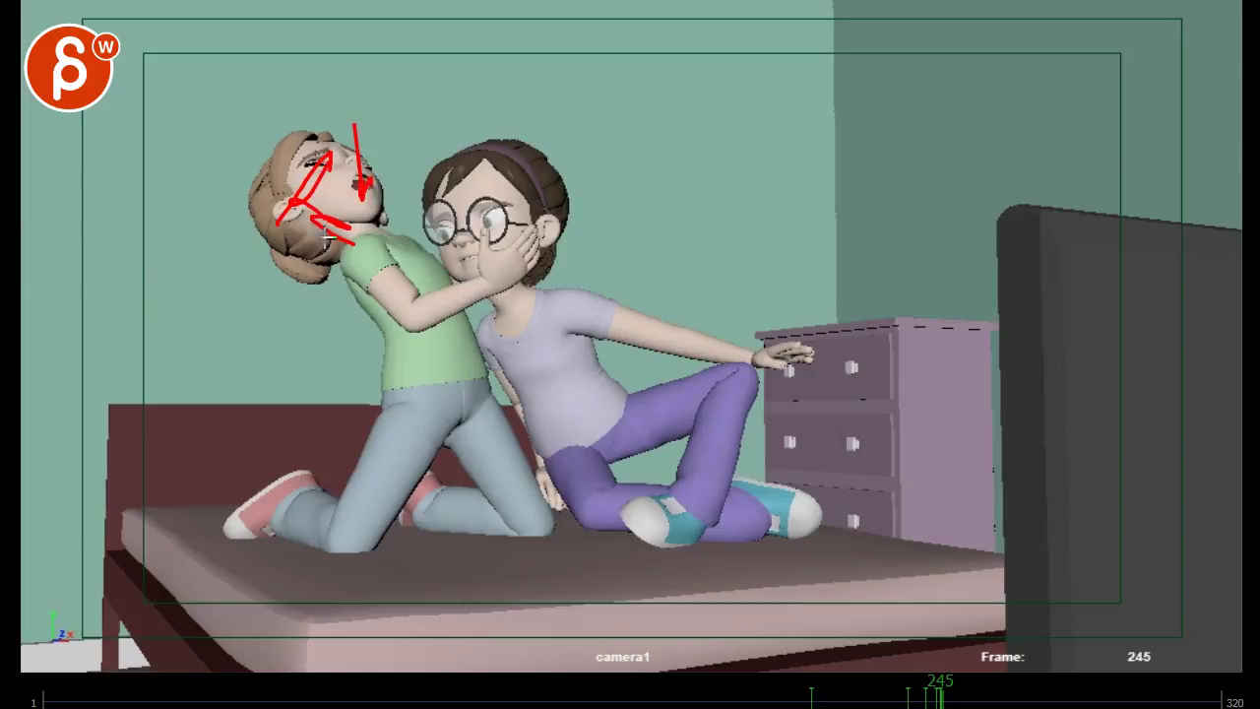
# - Circle the back of the blonde girl's head at frame 246 and draw a red arc through her neck and torso
pyautogui.hotkey('alt', ',')
pyautogui.hotkey('alt', '.')
pyautogui.hotkey('alt', '.')
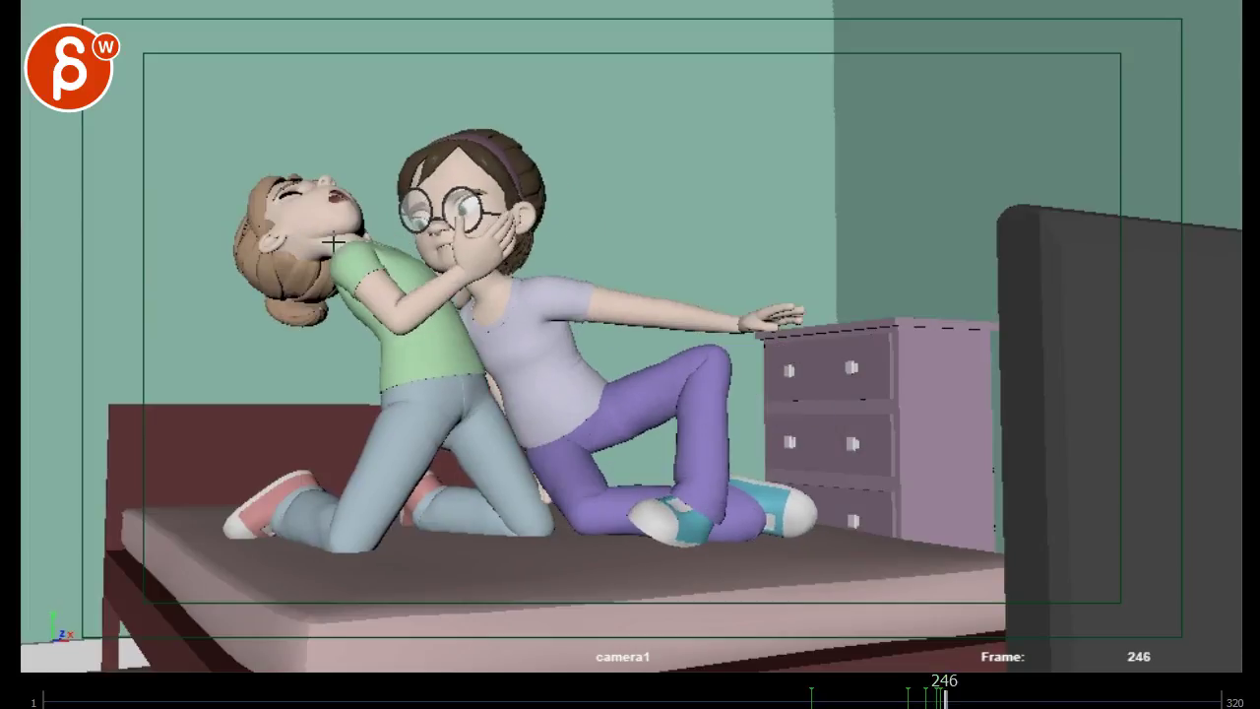
pyautogui.moveTo(330, 232)
pyautogui.mouseDown()
pyautogui.moveTo(237, 296)
pyautogui.moveTo(233, 256)
pyautogui.moveTo(406, 438)
pyautogui.mouseUp()
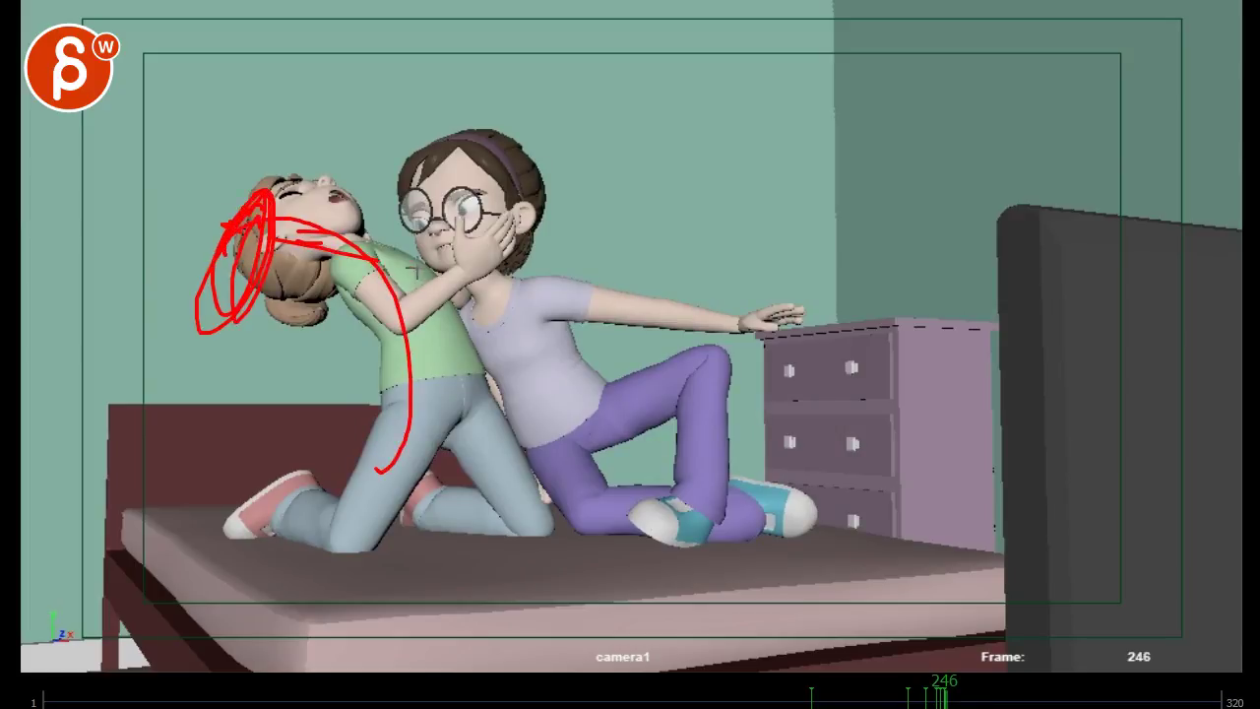
pyautogui.moveTo(413, 270); pyautogui.dragTo(473, 262)
# - Advance to frame 264 and draw a red arrow from the blonde girl's waist up past her head
pyautogui.press('Right')
pyautogui.press('Right')
pyautogui.press('Right')
pyautogui.press('Right')
pyautogui.press('Right')
pyautogui.press('Right')
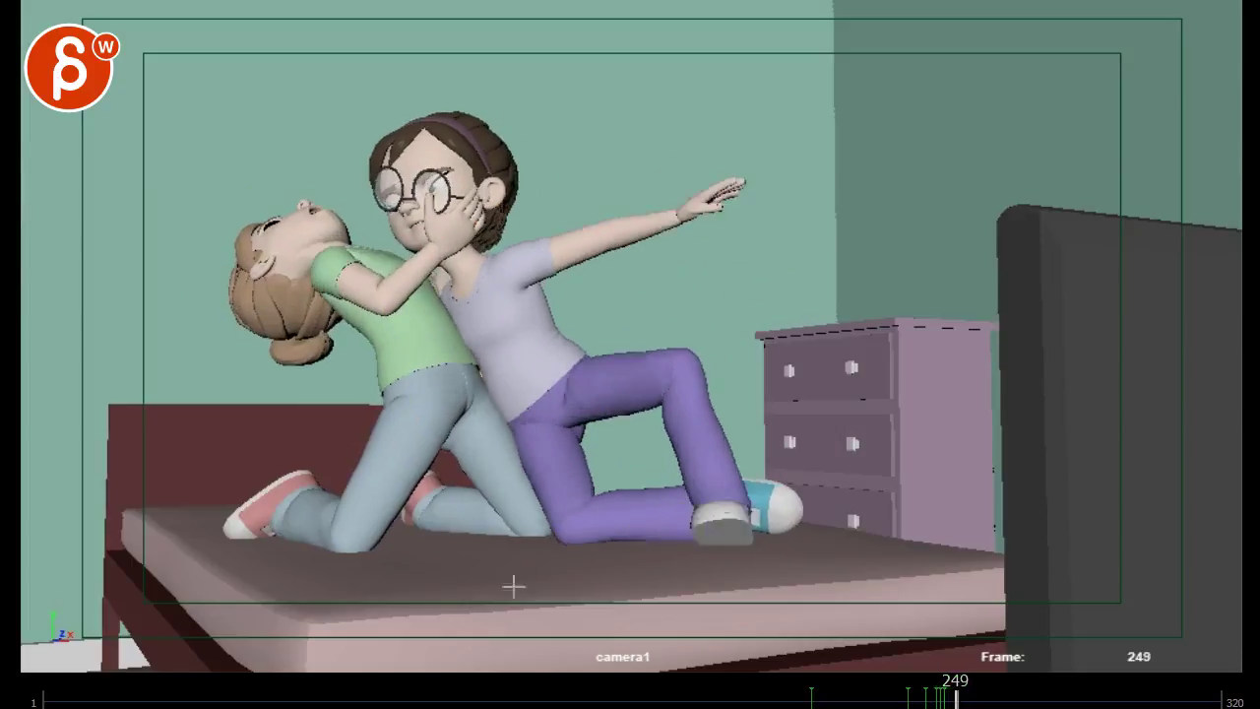
pyautogui.moveTo(935, 699); pyautogui.dragTo(1014, 698)
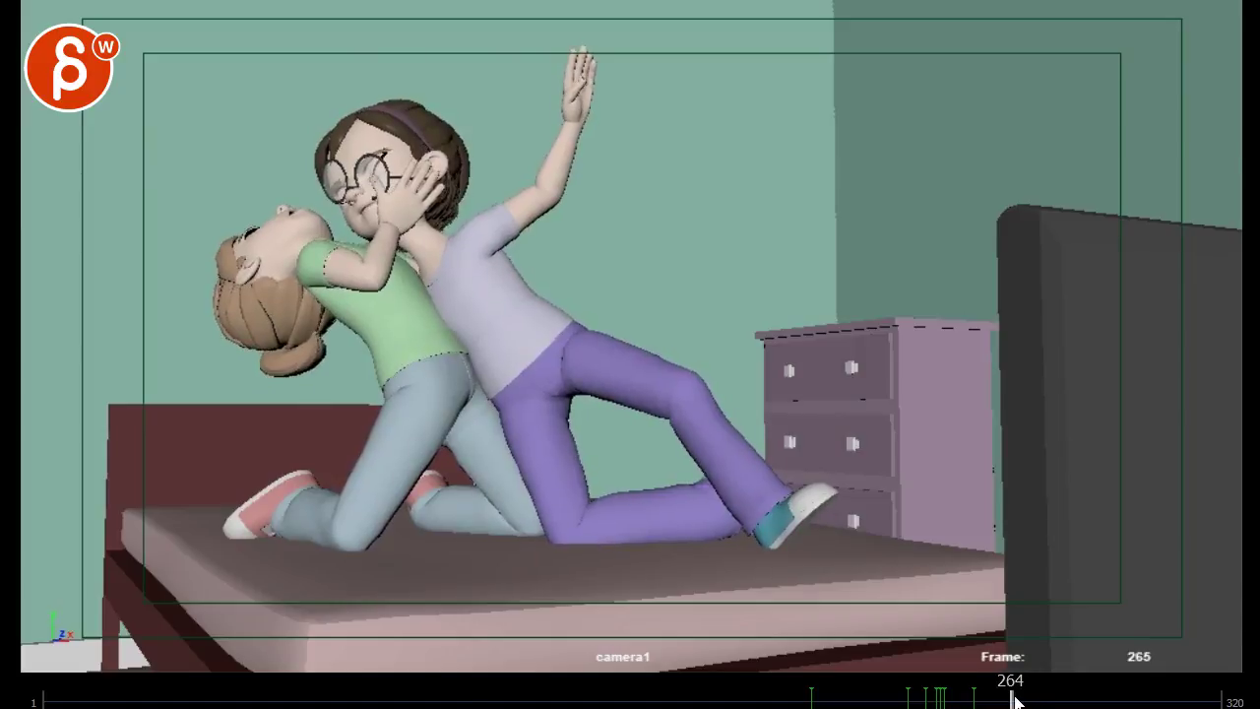
pyautogui.moveTo(423, 353); pyautogui.dragTo(222, 173)
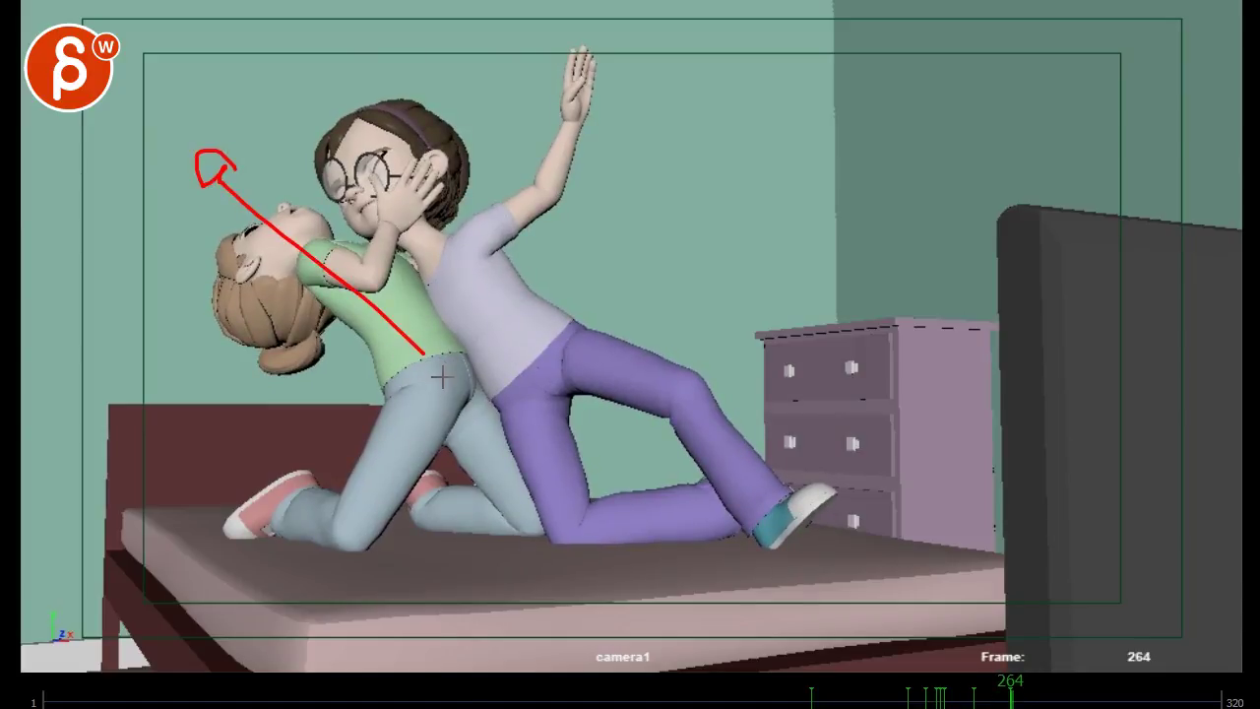
# - Clear the earlier annotations and draw a long red curve from the blonde girl's knee over her head toward the bed at frame 270
pyautogui.click(1006, 697)
pyautogui.moveTo(972, 700)
pyautogui.mouseDown()
pyautogui.moveTo(897, 697)
pyautogui.moveTo(1117, 700)
pyautogui.moveTo(1034, 697)
pyautogui.mouseUp()
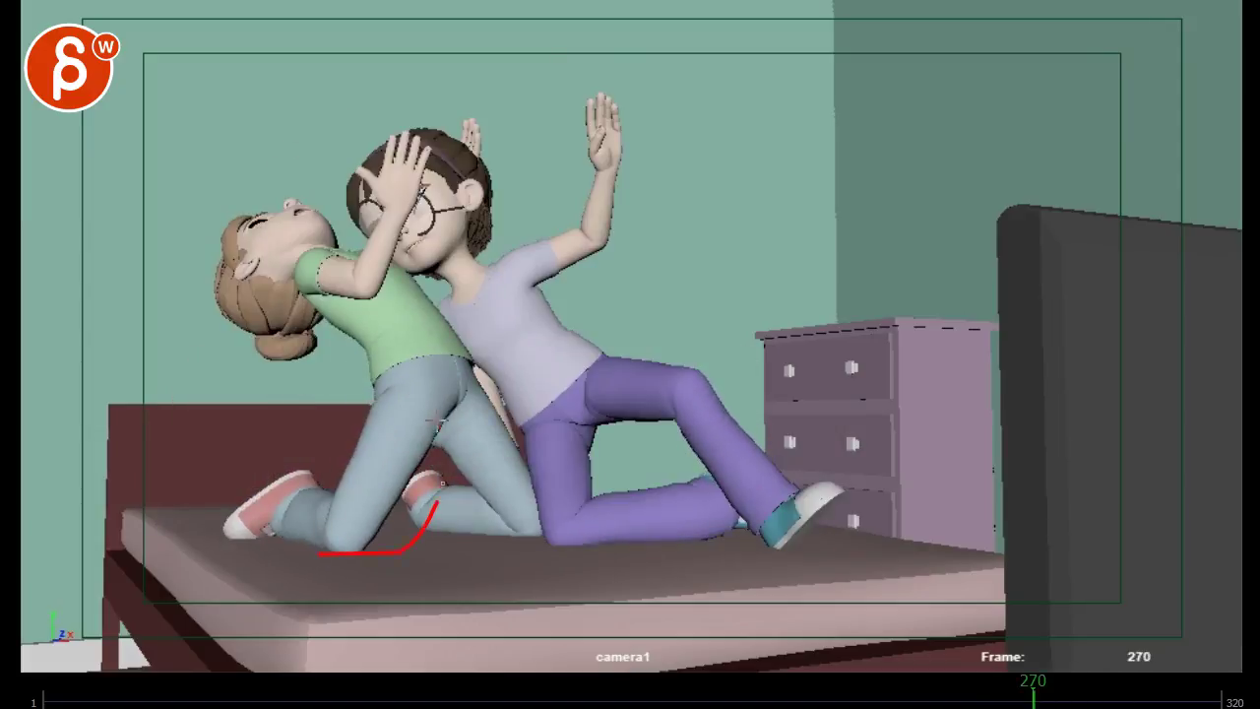
pyautogui.moveTo(436, 421)
pyautogui.mouseDown()
pyautogui.moveTo(274, 237)
pyautogui.moveTo(268, 436)
pyautogui.mouseUp()
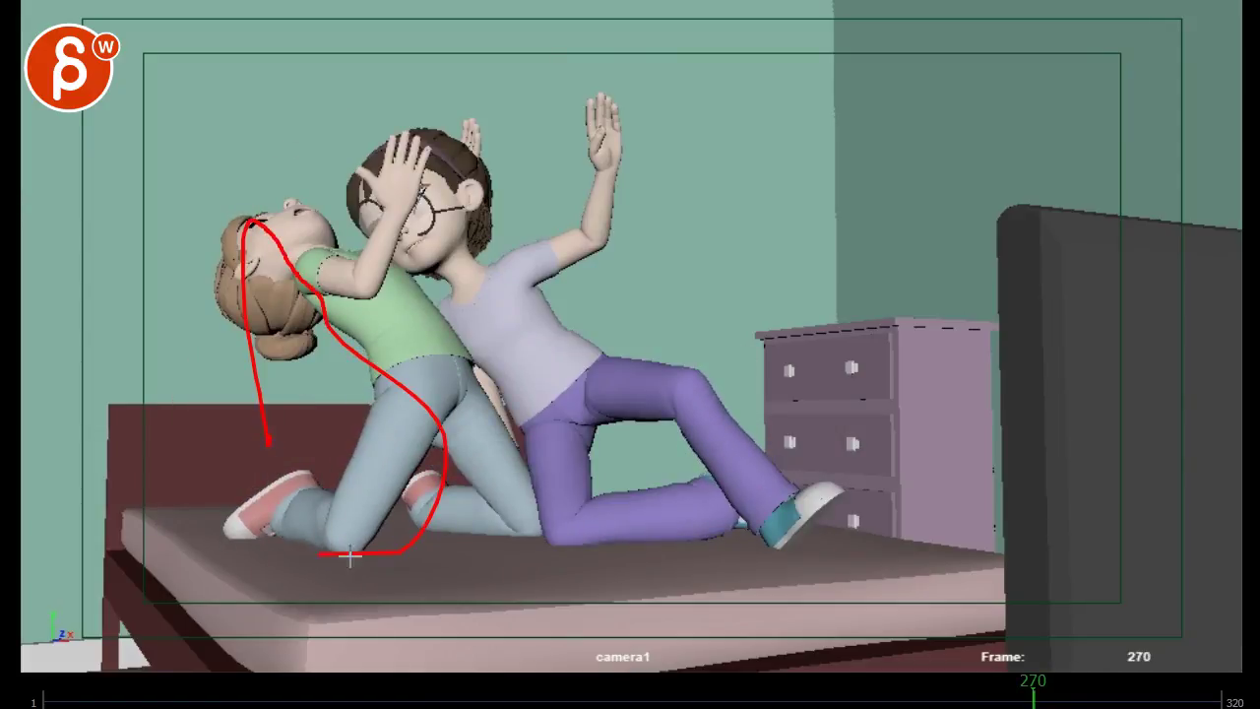
# - Review the girls' fall onto the bed, and draw a red stroke across the blonde girl's body at frame 298
pyautogui.press('Right')
pyautogui.moveTo(1048, 706); pyautogui.dragTo(1007, 705)
pyautogui.hotkey('alt', 'v')
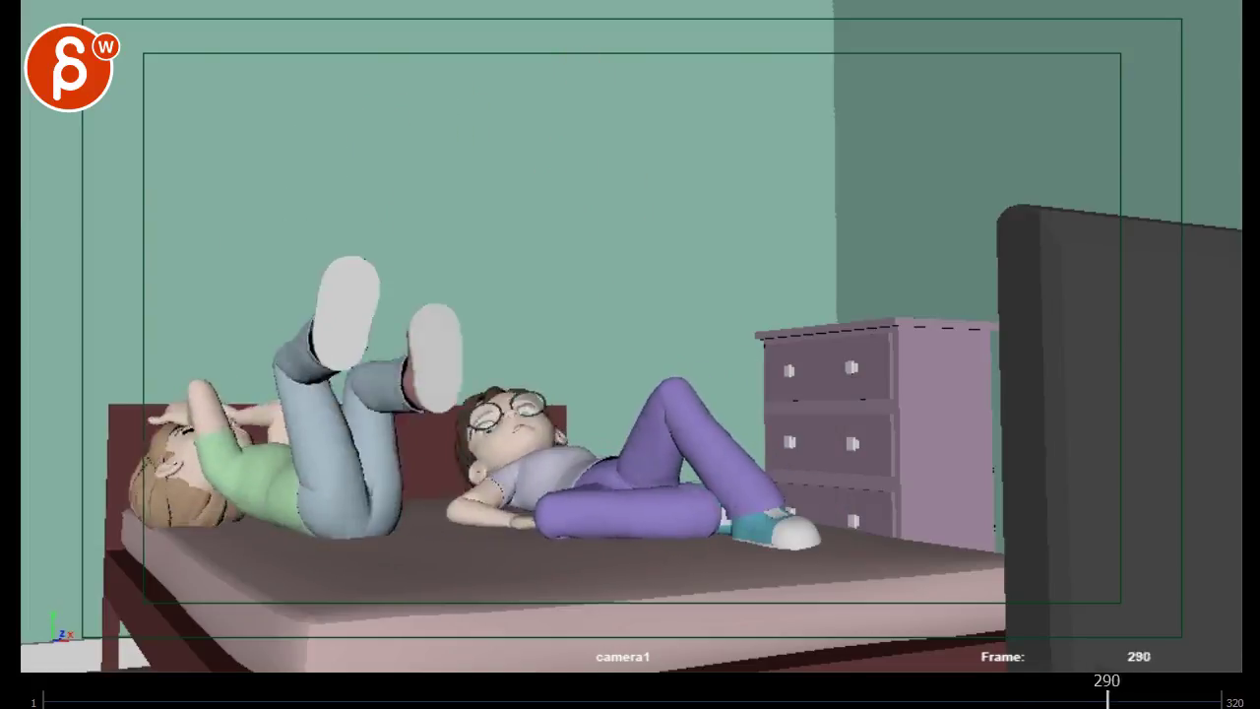
pyautogui.moveTo(1129, 700); pyautogui.dragTo(1148, 694)
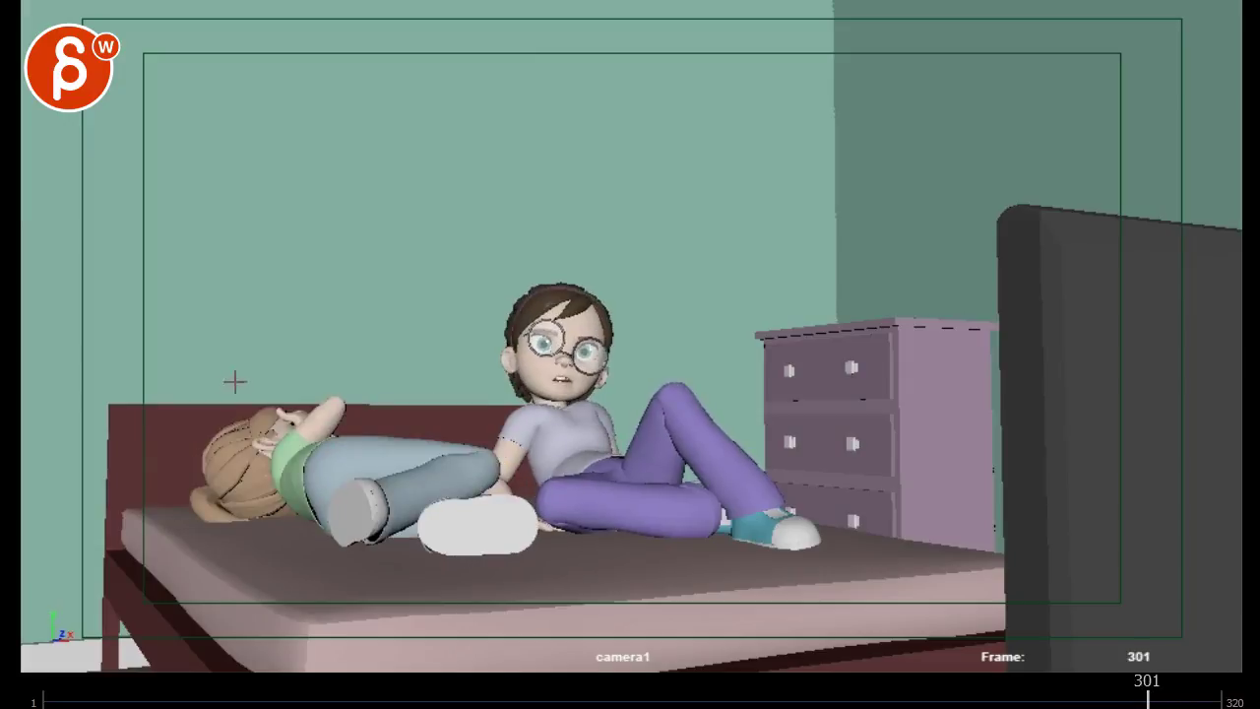
pyautogui.press('Left')
pyautogui.press('Left')
pyautogui.press('Left')
pyautogui.moveTo(287, 412)
pyautogui.mouseDown()
pyautogui.moveTo(256, 508)
pyautogui.moveTo(376, 456)
pyautogui.mouseUp()
# - Advance to frame 306 and mark the blonde girl's hips, legs and shoe soles with red lines and arrows
pyautogui.press('Right')
pyautogui.press('Right')
pyautogui.hotkey('alt', '.')
pyautogui.hotkey('alt', '.')
pyautogui.hotkey('alt', '.')
pyautogui.hotkey('alt', '.')
pyautogui.hotkey('alt', '.')
pyautogui.hotkey('alt', '.')
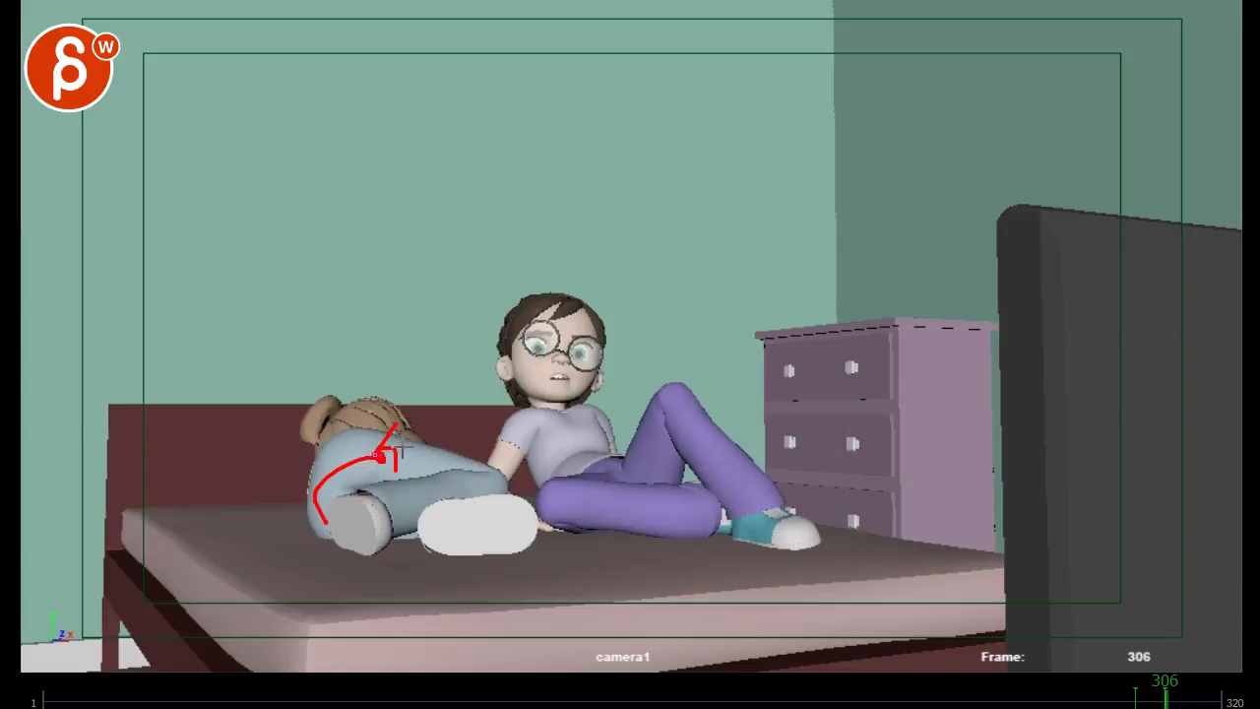
pyautogui.moveTo(422, 458); pyautogui.dragTo(342, 534)
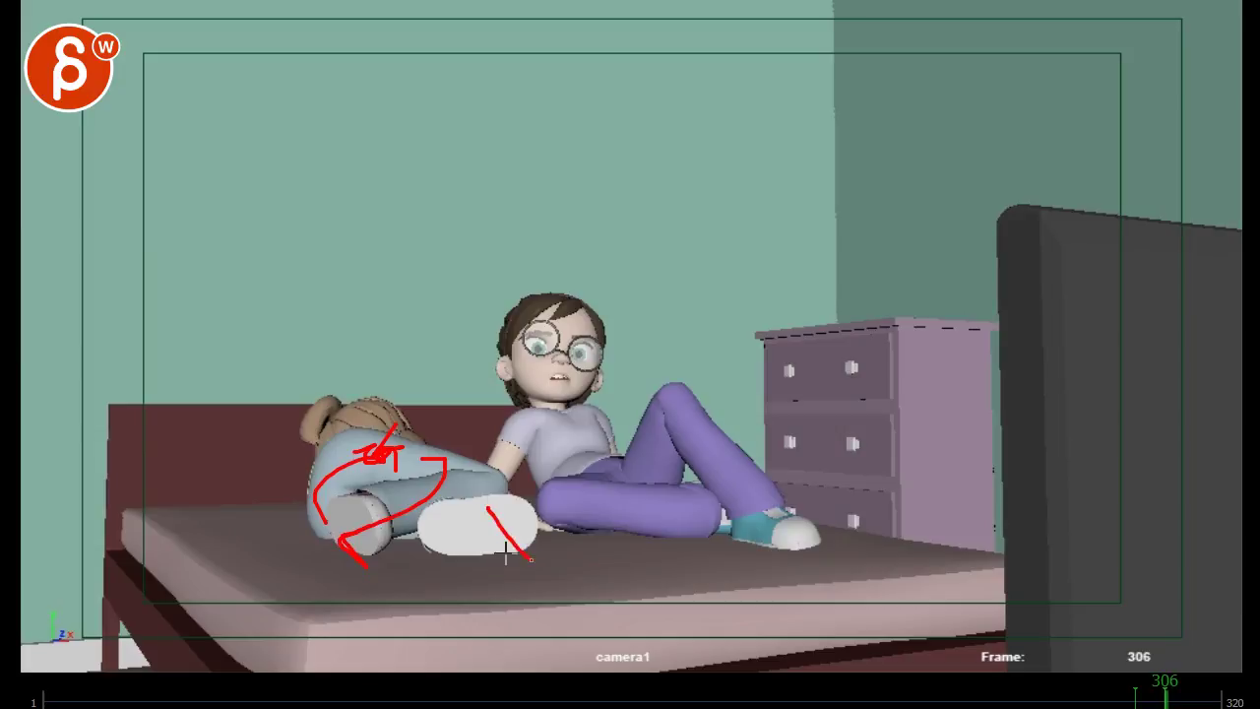
pyautogui.moveTo(440, 510)
pyautogui.mouseDown()
pyautogui.moveTo(427, 554)
pyautogui.moveTo(524, 551)
pyautogui.moveTo(448, 534)
pyautogui.mouseUp()
# - Sketch corrected leg and foot positions in red over the blonde girl at frame 305
pyautogui.press('Left')
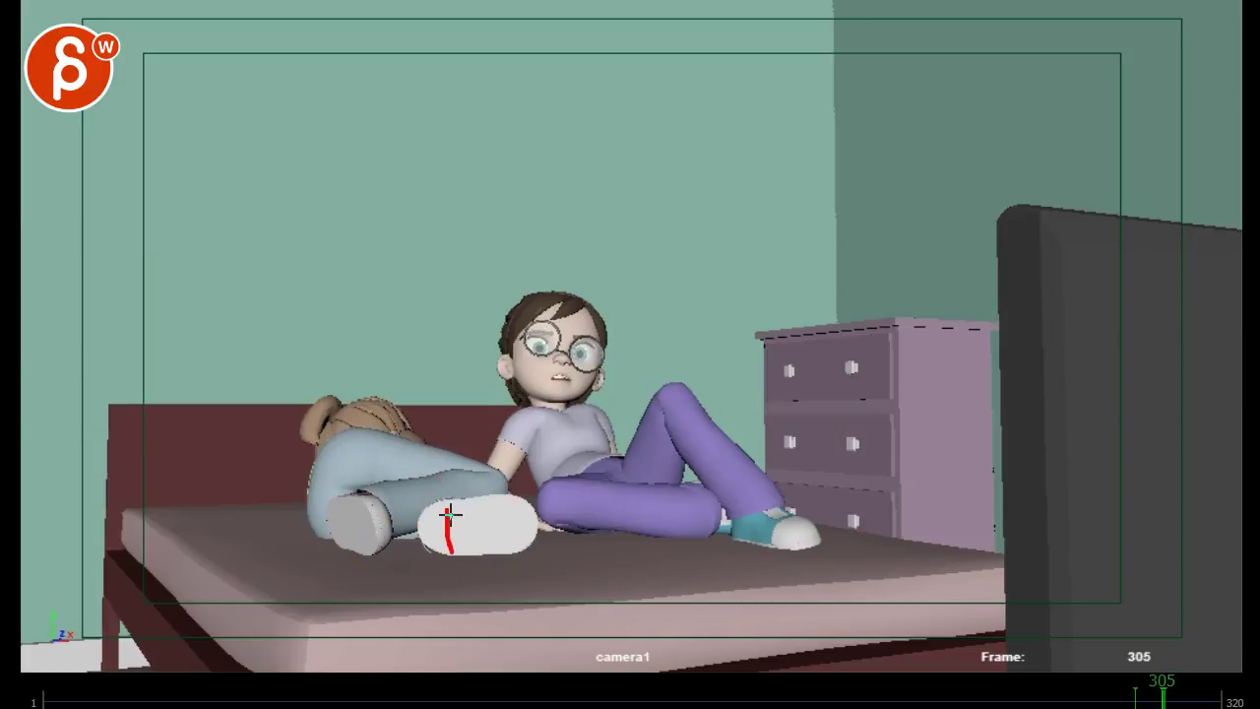
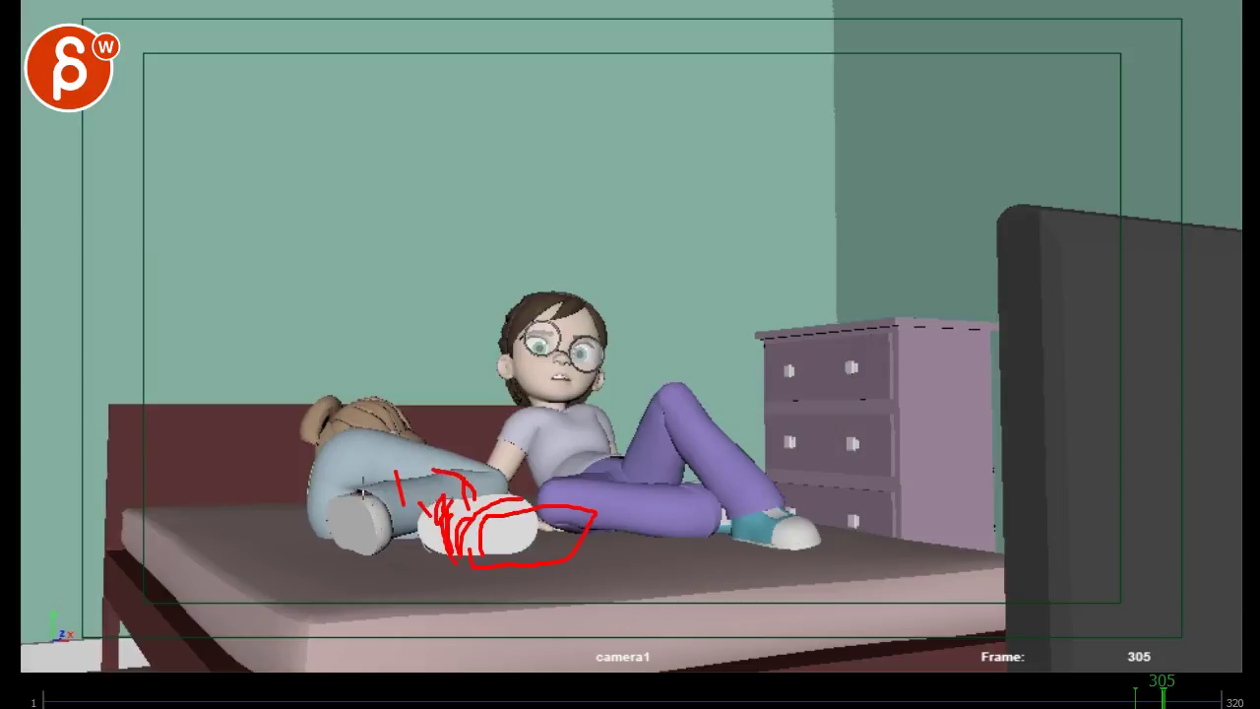
pyautogui.moveTo(340, 440); pyautogui.dragTo(447, 490)
pyautogui.moveTo(334, 462)
pyautogui.mouseDown()
pyautogui.moveTo(400, 485)
pyautogui.moveTo(317, 571)
pyautogui.mouseUp()
pyautogui.moveTo(417, 503); pyautogui.dragTo(359, 565)
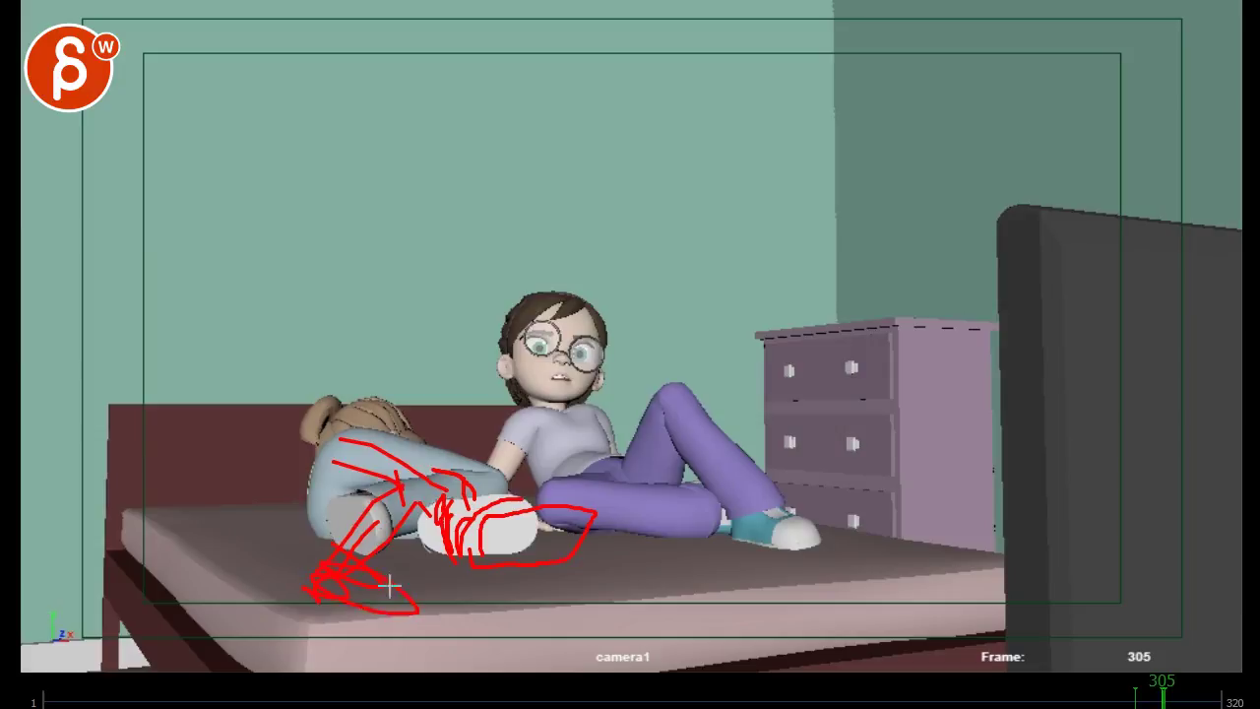
# - Step through the blonde girl's roll on the bed and scribble red over her waist at frame 302
pyautogui.hotkey('alt', ',')
pyautogui.press('Left')
pyautogui.press('Left')
pyautogui.press('Left')
pyautogui.press('Right')
pyautogui.press('Right')
pyautogui.press('Right')
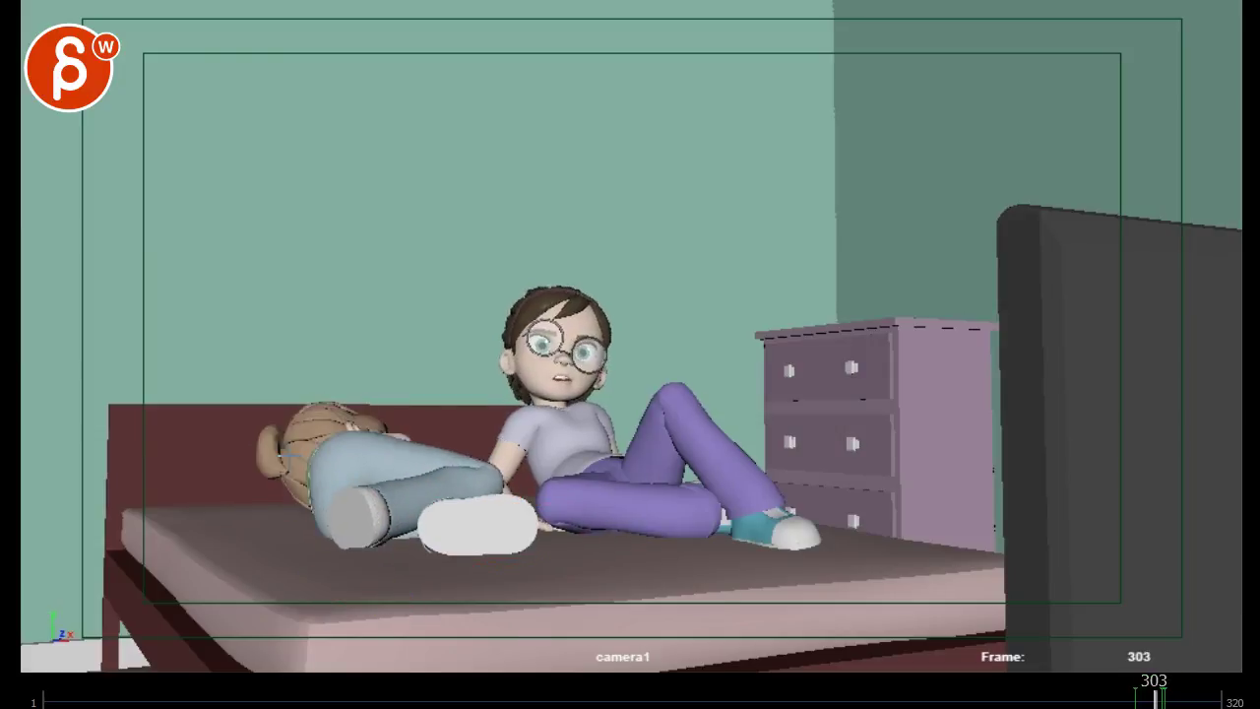
pyautogui.press('Left')
pyautogui.press('Left')
pyautogui.click(363, 434)
pyautogui.moveTo(360, 437); pyautogui.dragTo(320, 512)
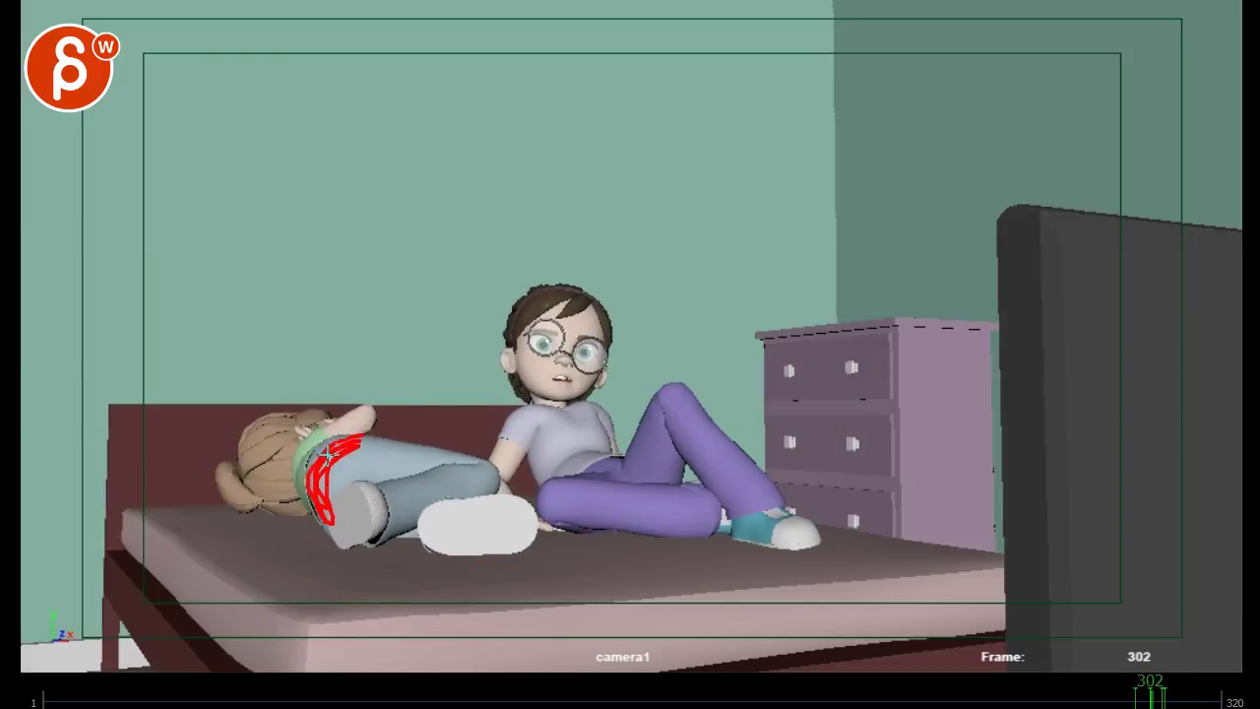
pyautogui.moveTo(350, 431); pyautogui.dragTo(318, 507)
# - Return to frame 305 and draw a jagged red line over the blonde girl's head
pyautogui.press('Right')
pyautogui.press('Right')
pyautogui.press('Right')
pyautogui.moveTo(355, 388); pyautogui.dragTo(306, 447)
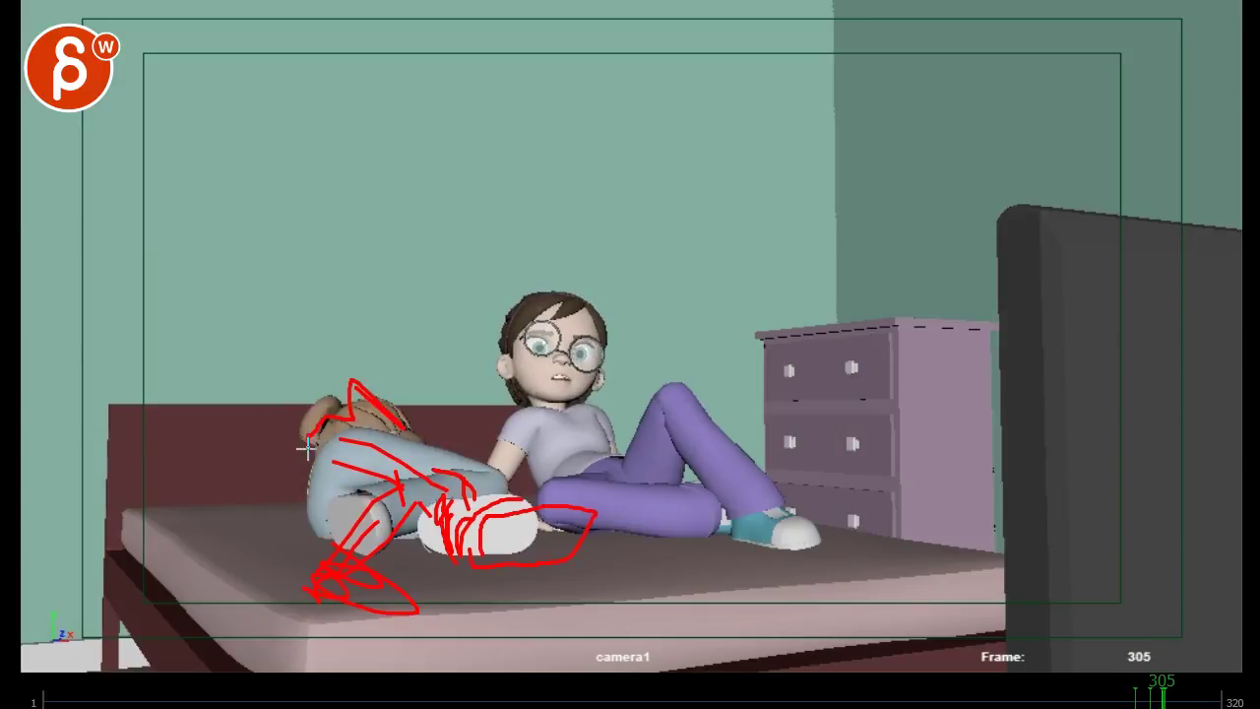
# - Step back and forth around frames 303 to 306 to examine how the blonde girl's head and hips move
pyautogui.press('Right')
pyautogui.hotkey('alt', '.')
pyautogui.press('Left')
pyautogui.press('Left')
pyautogui.press('Left')
pyautogui.press('Left')
pyautogui.press('Left')
pyautogui.press('Left')
pyautogui.press('Left')
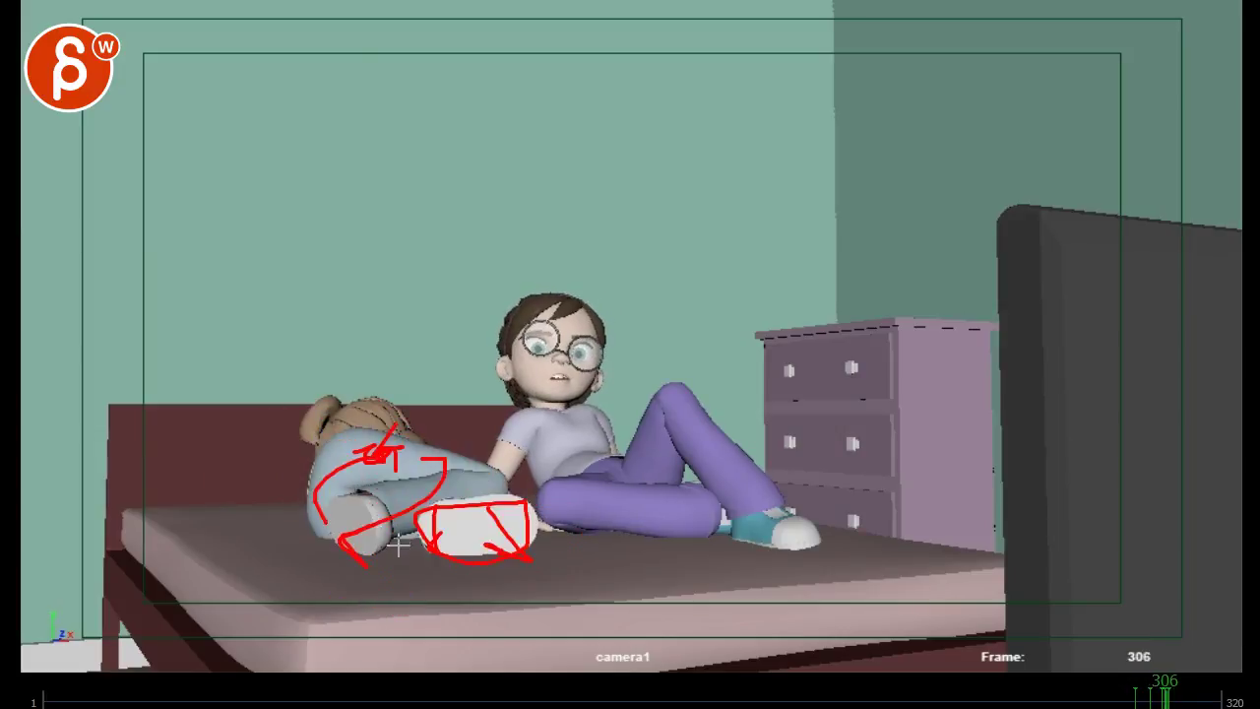
pyautogui.press('Right')
pyautogui.press('Right')
pyautogui.hotkey('alt', ',')
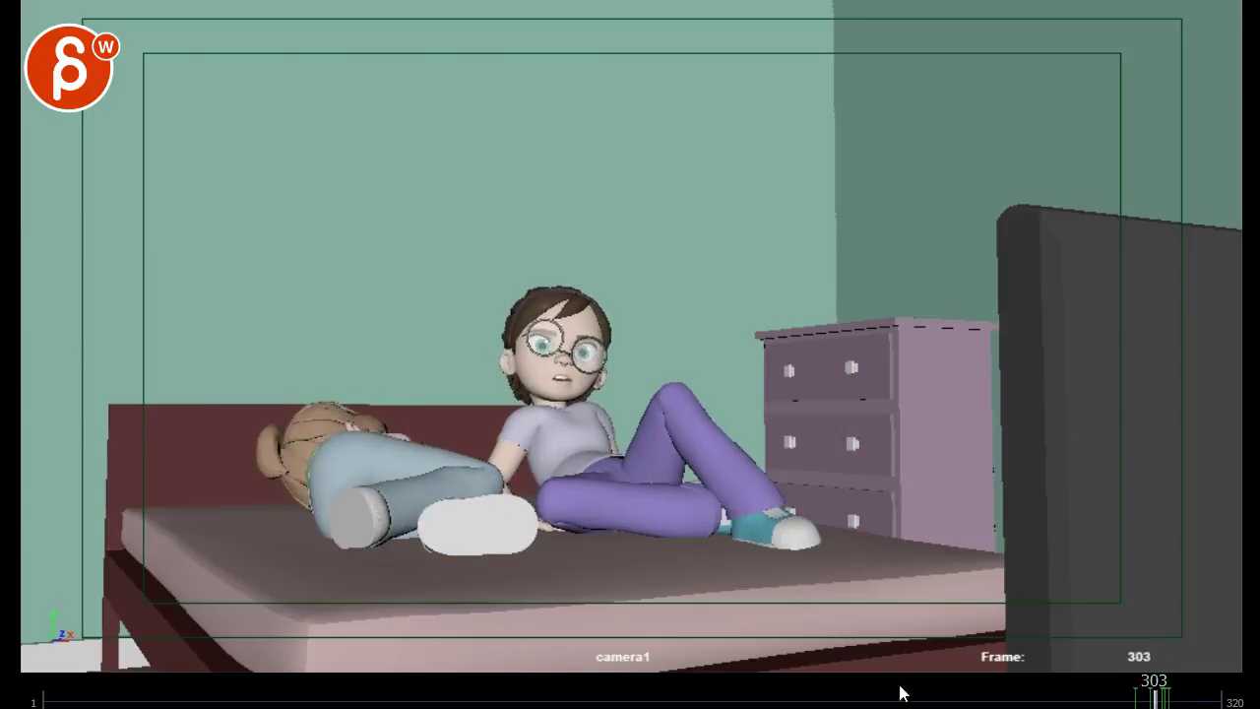
pyautogui.hotkey('alt', '.')
pyautogui.hotkey('alt', '.')
pyautogui.hotkey('alt', '.')
pyautogui.hotkey('alt', '.')
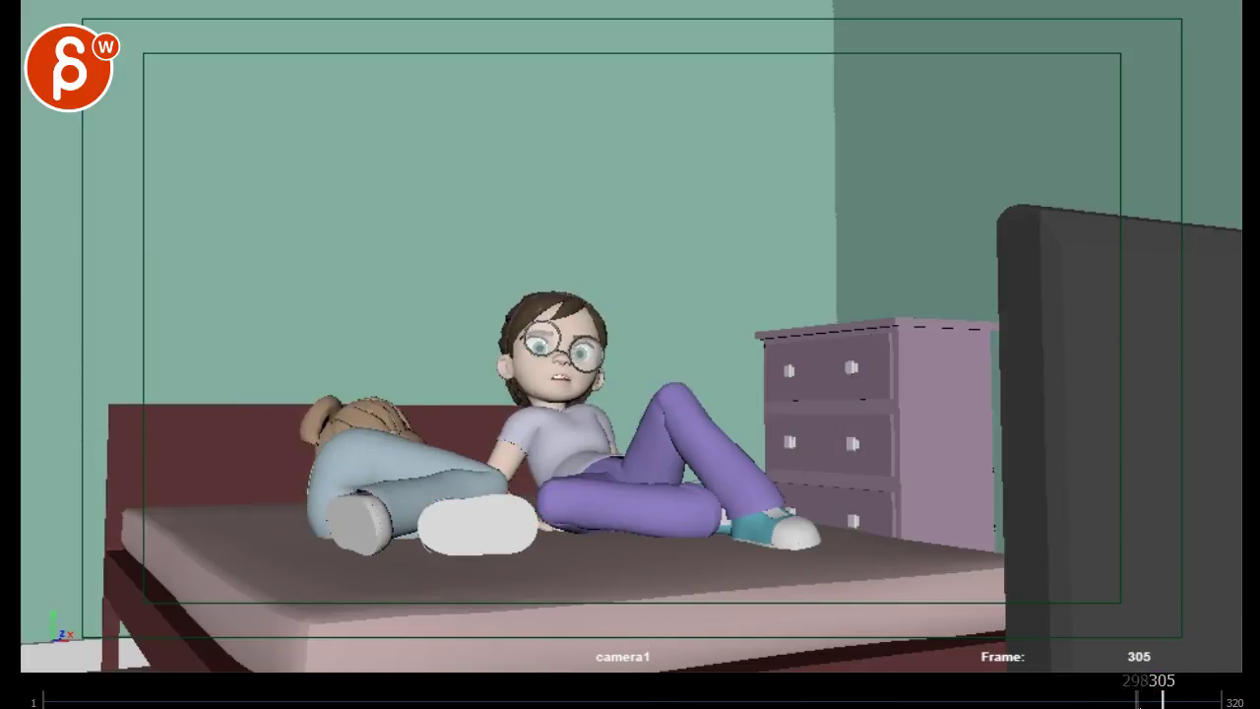
# - Scrub the shot again from the start, and at frame 16 circle the blonde girl's head and mark the dark-haired girl's eyes and arms
pyautogui.moveTo(1163, 694); pyautogui.dragTo(41, 694)
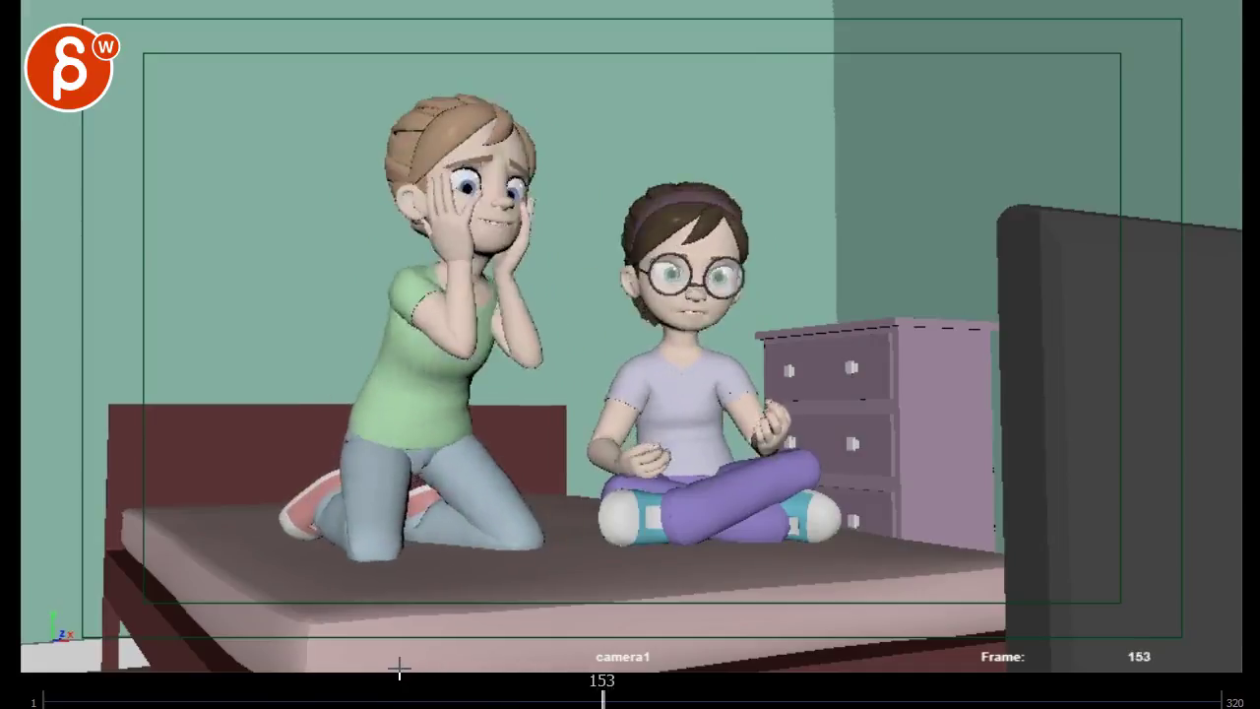
pyautogui.click(42, 699)
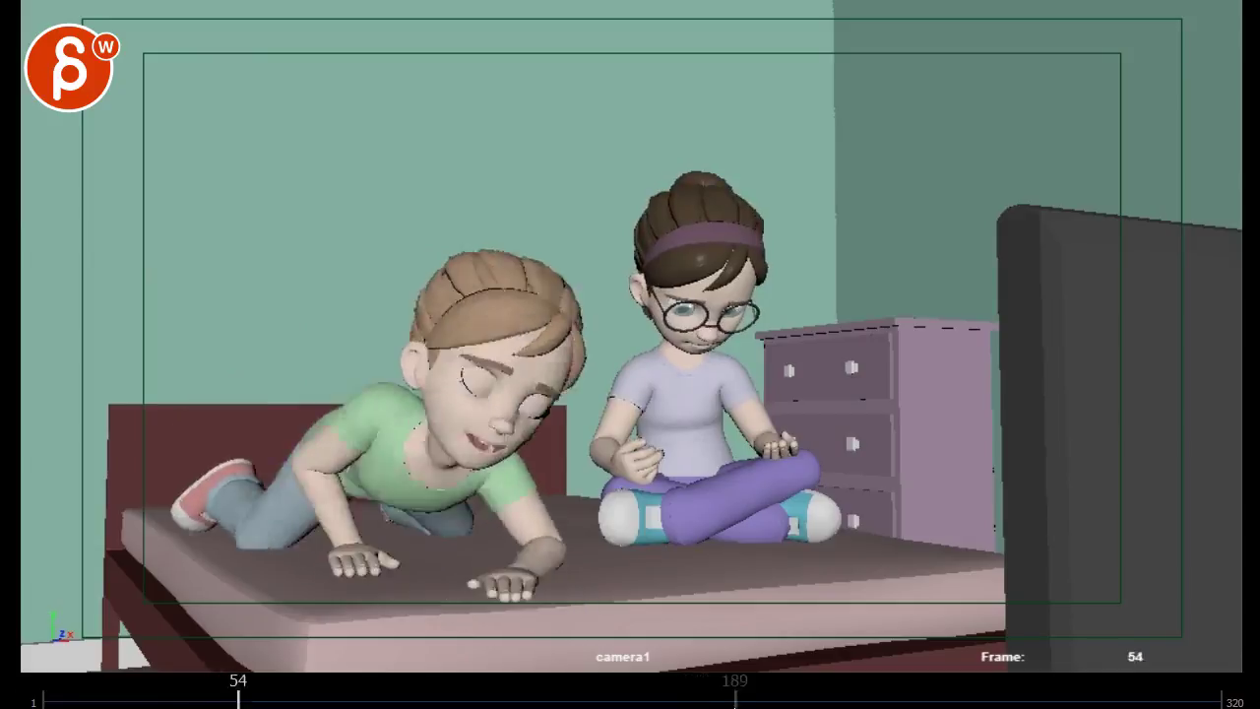
pyautogui.moveTo(56, 687); pyautogui.dragTo(96, 696)
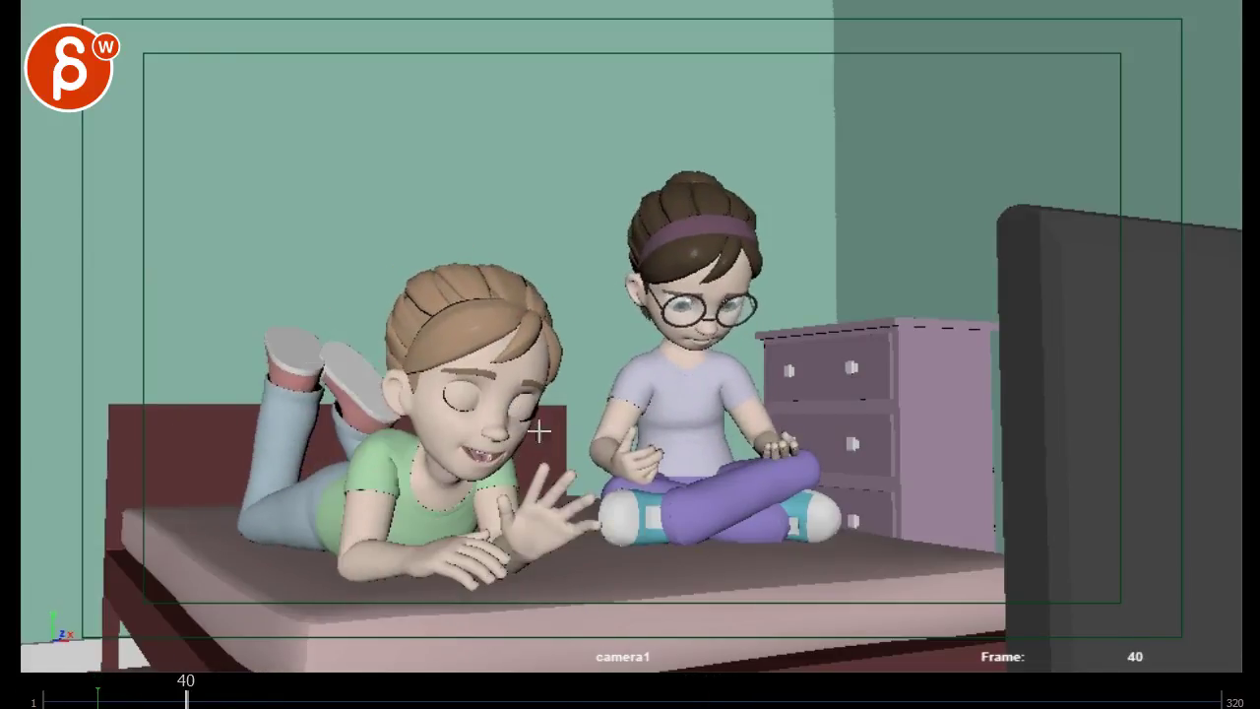
pyautogui.moveTo(136, 705)
pyautogui.mouseDown()
pyautogui.moveTo(91, 698)
pyautogui.moveTo(171, 701)
pyautogui.moveTo(65, 701)
pyautogui.moveTo(174, 698)
pyautogui.moveTo(99, 698)
pyautogui.mouseUp()
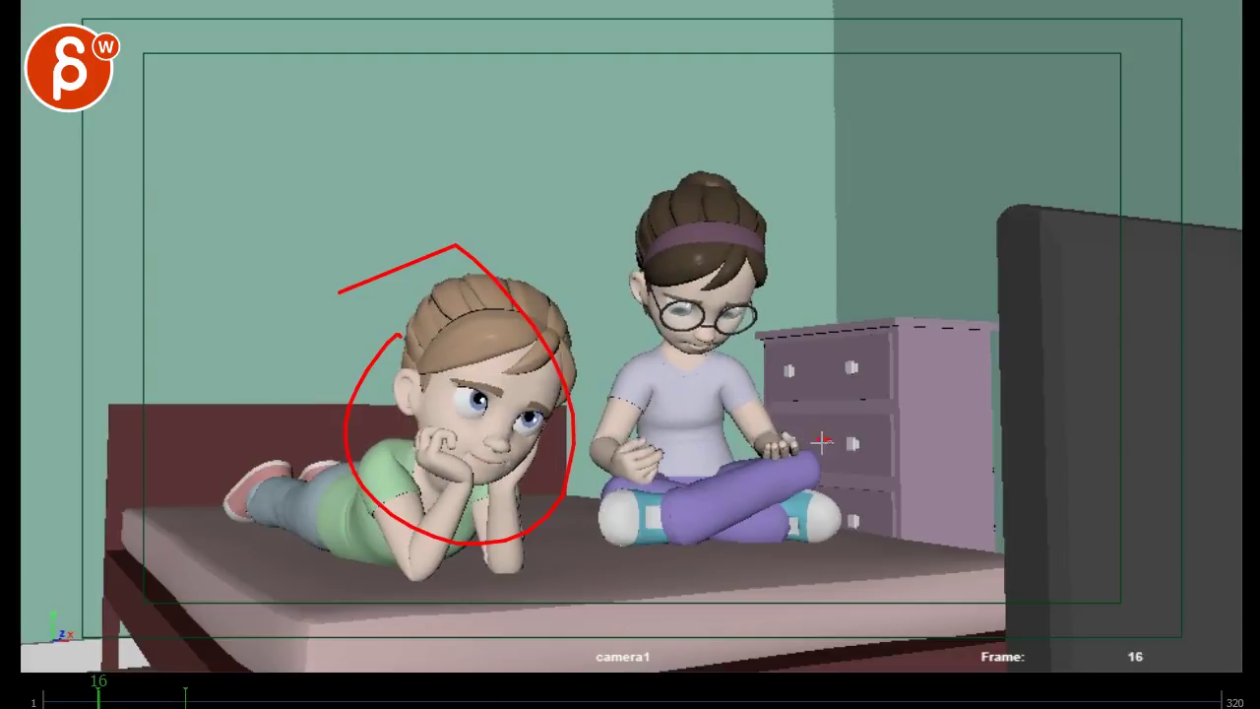
pyautogui.moveTo(641, 458)
pyautogui.mouseDown()
pyautogui.moveTo(764, 443)
pyautogui.moveTo(668, 459)
pyautogui.mouseUp()
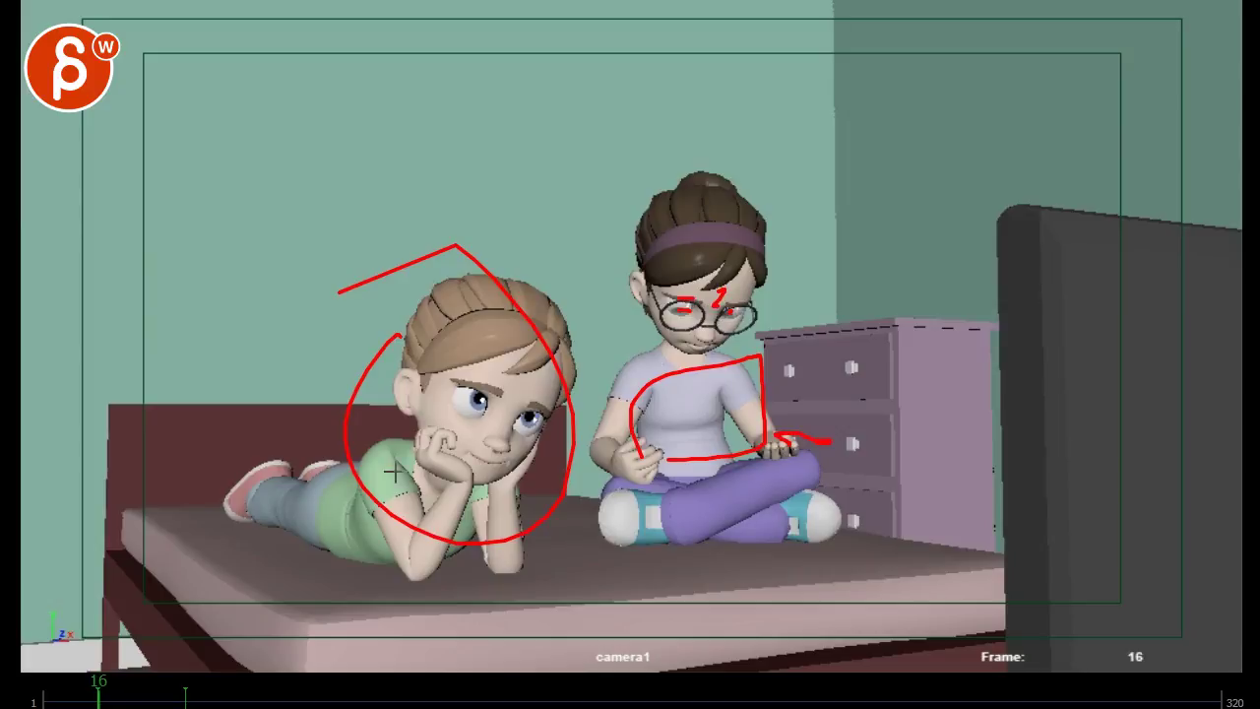
# - Clear the annotations and circle the whole blonde girl in red at frame 29
pyautogui.hotkey('alt', '.')
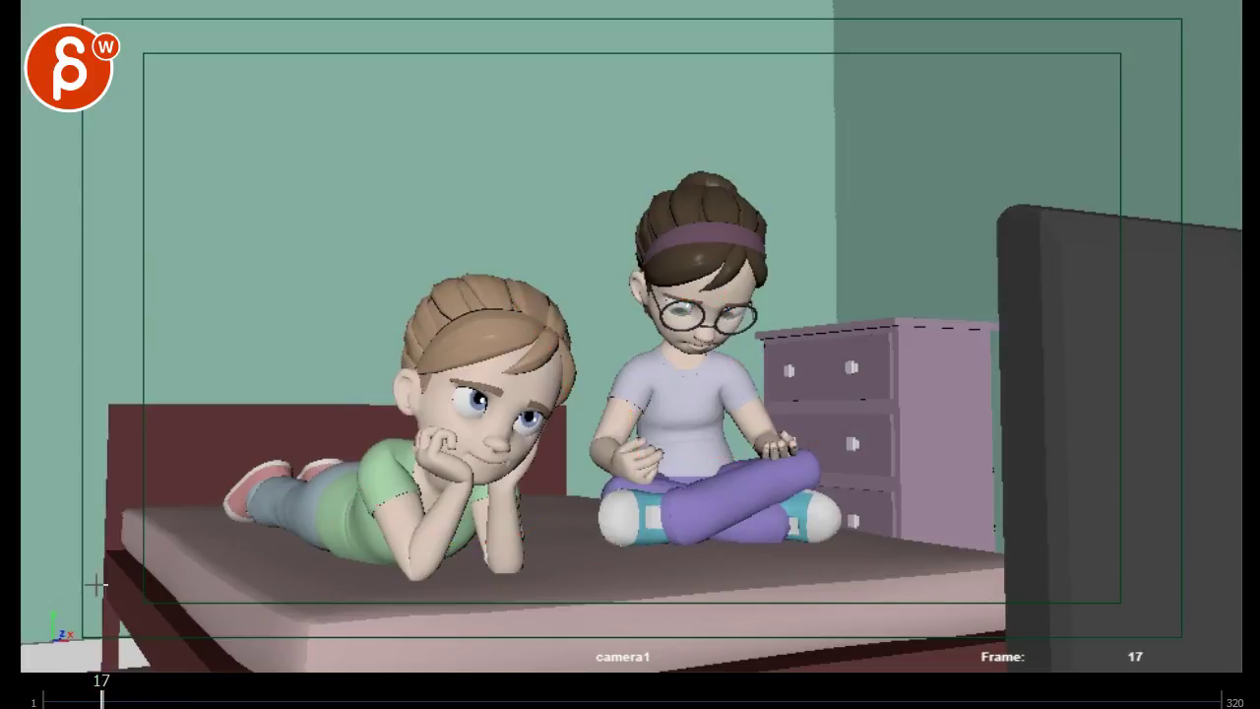
pyautogui.moveTo(79, 701); pyautogui.dragTo(146, 699)
pyautogui.moveTo(242, 268); pyautogui.dragTo(234, 581)
pyautogui.moveTo(384, 652); pyautogui.dragTo(234, 225)
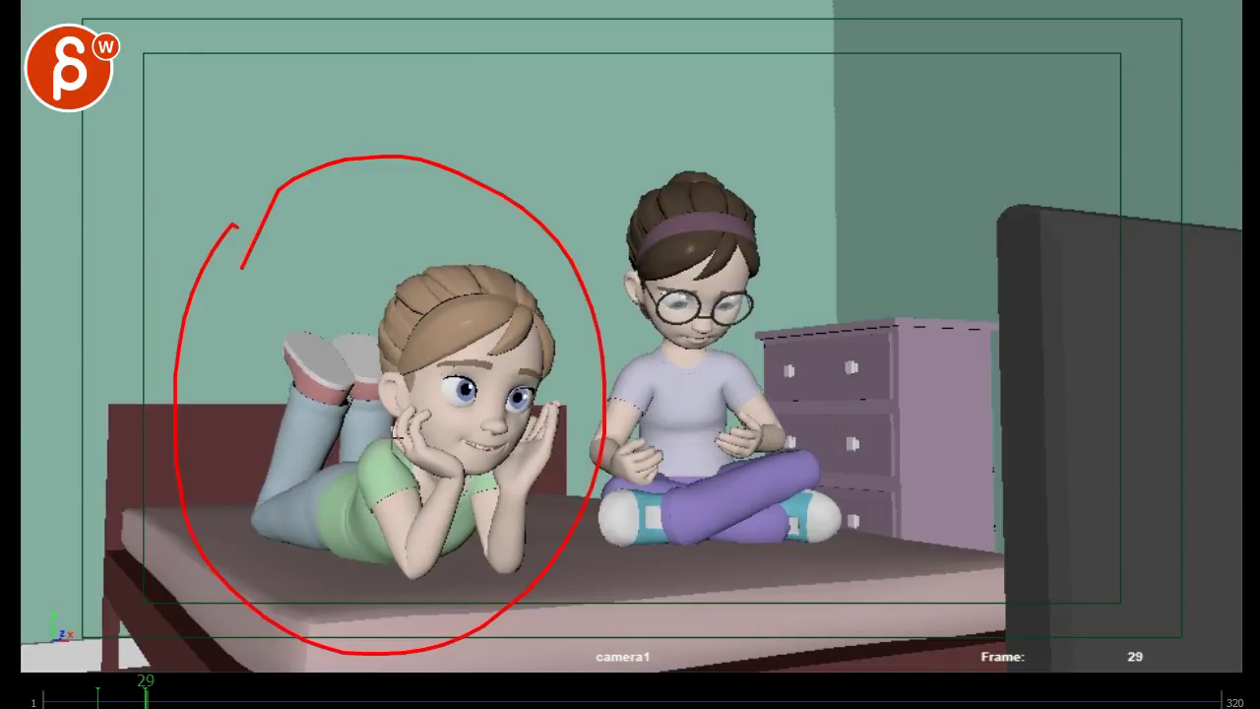
# - Scrub to frame 41, mark the dark-haired girl's forearm in red and draw a curve down to the blonde girl's hand
pyautogui.hotkey('alt', '.')
pyautogui.moveTo(150, 698)
pyautogui.mouseDown()
pyautogui.moveTo(214, 699)
pyautogui.moveTo(171, 698)
pyautogui.moveTo(191, 698)
pyautogui.mouseUp()
pyautogui.moveTo(780, 418); pyautogui.dragTo(782, 431)
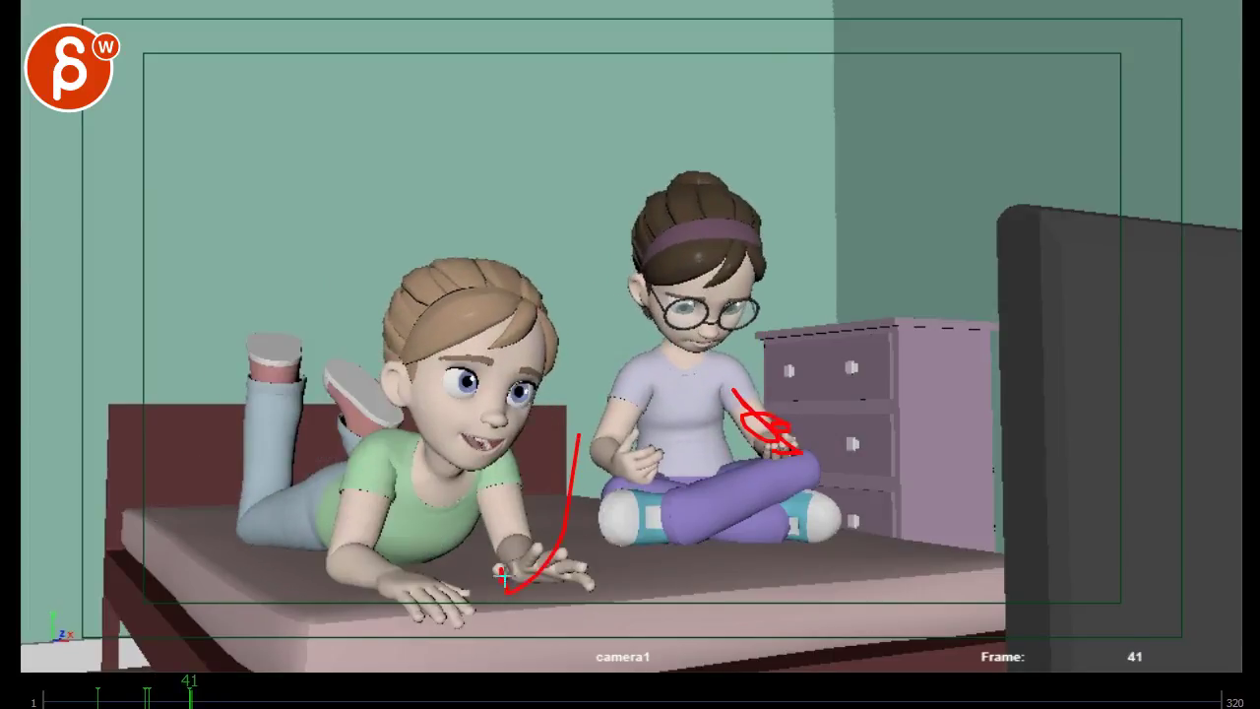
# - Replay the shot from frame 33 and step forward to frame 77 to examine the blonde girl's reach and the dark-haired girl's body
pyautogui.moveTo(189, 697); pyautogui.dragTo(161, 697)
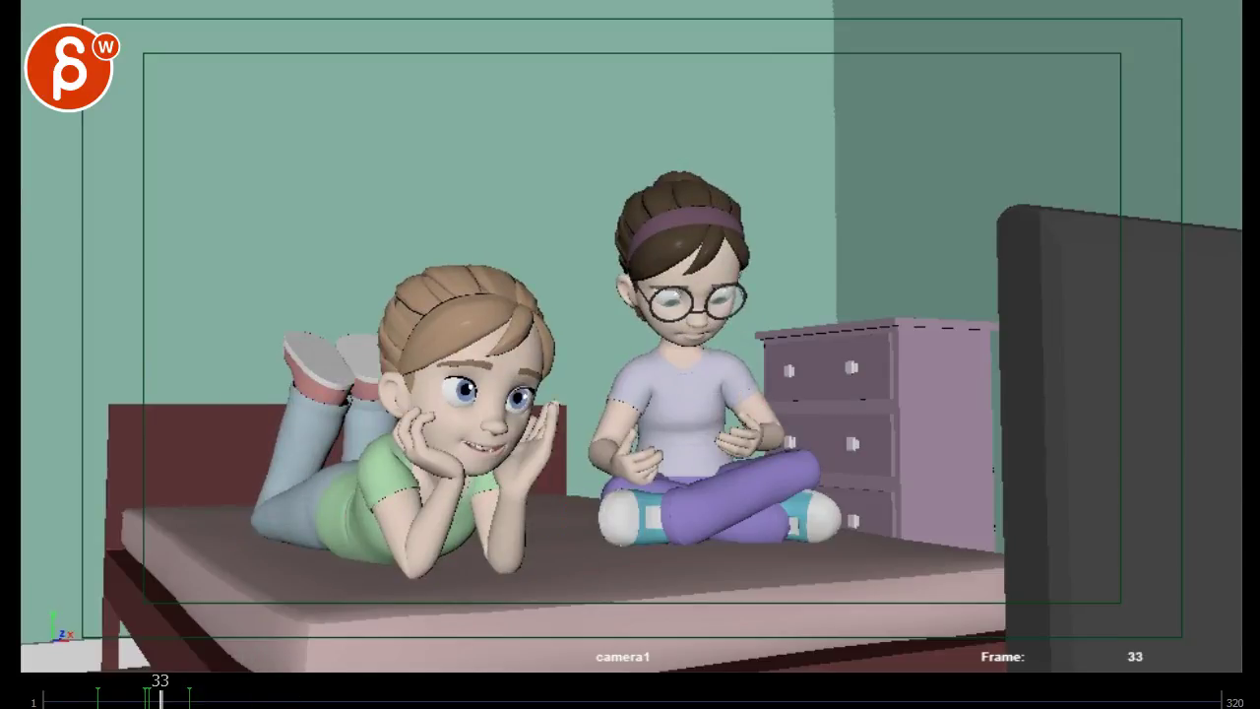
pyautogui.hotkey('alt', 'v')
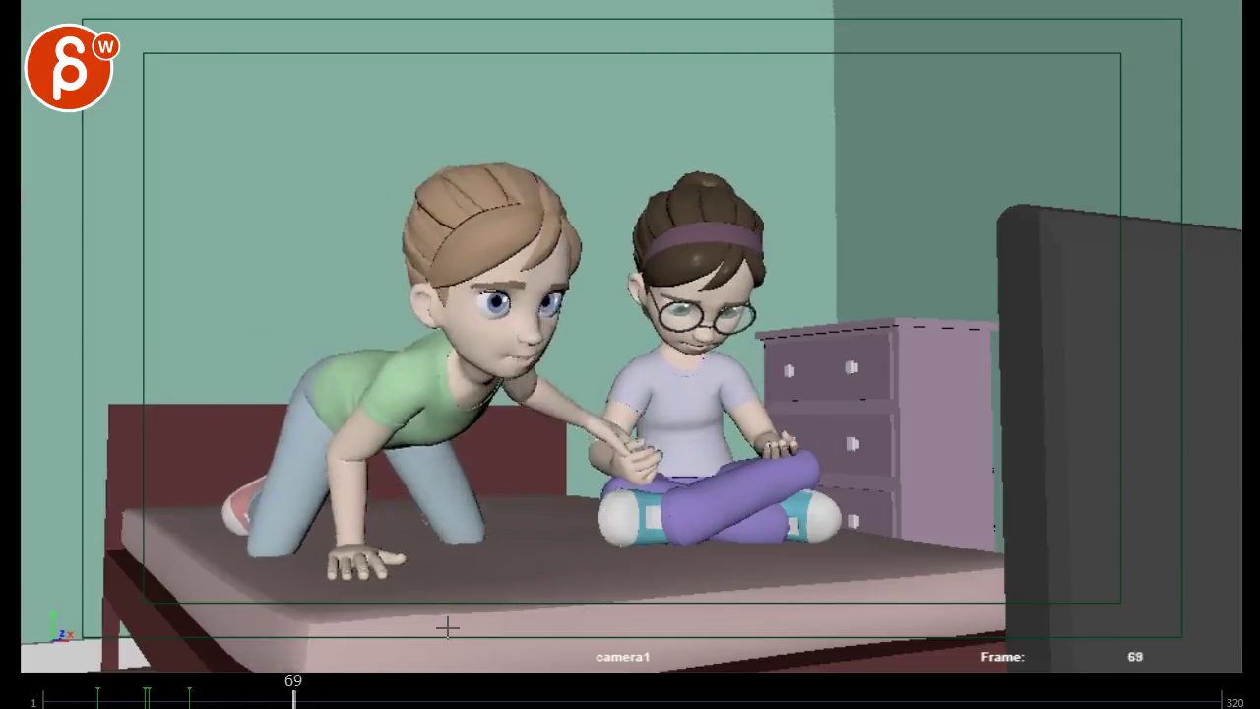
pyautogui.moveTo(366, 698); pyautogui.dragTo(297, 696)
pyautogui.press('Right')
pyautogui.press('Right')
pyautogui.press('Right')
pyautogui.press('Right')
pyautogui.press('Right')
pyautogui.press('Right')
pyautogui.press('Right')
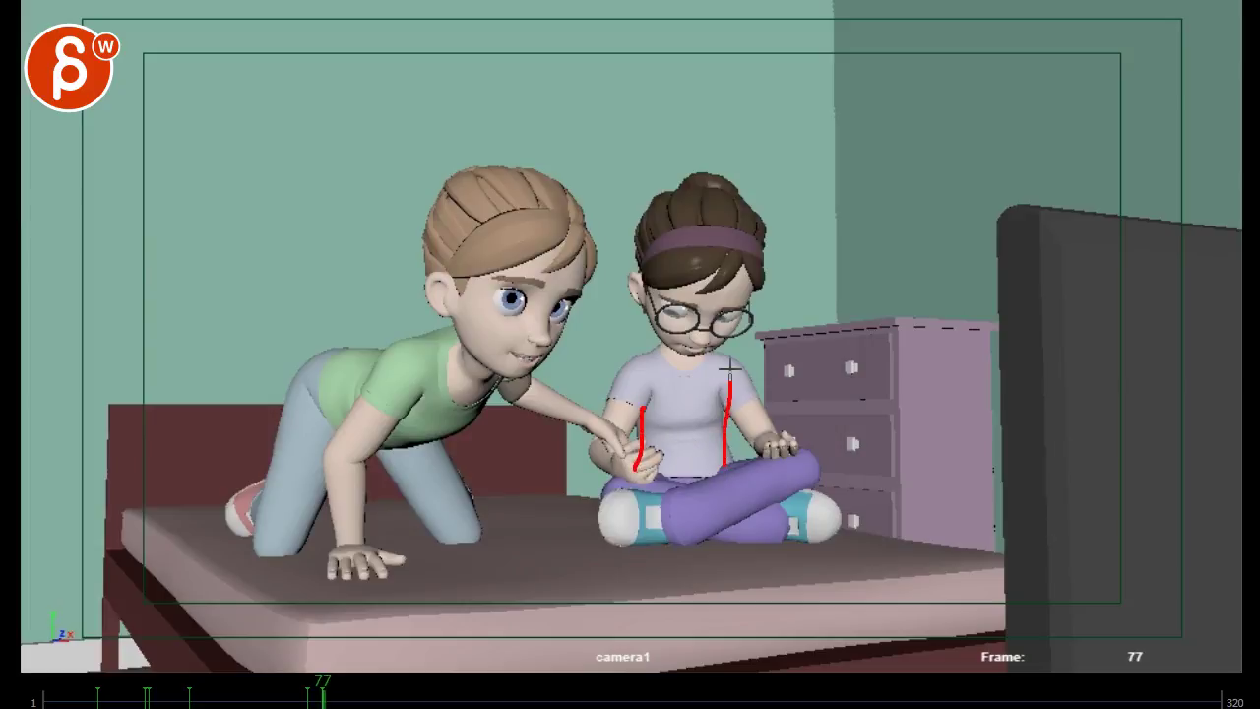
# - At frames 77 and 78, mark the dark-haired girl's spine, shoulders and head in red and circle the blonde girl's reaching hand
pyautogui.moveTo(680, 479); pyautogui.dragTo(702, 335)
pyautogui.moveTo(688, 237)
pyautogui.mouseDown()
pyautogui.moveTo(680, 320)
pyautogui.moveTo(699, 241)
pyautogui.mouseUp()
pyautogui.moveTo(635, 455)
pyautogui.mouseDown()
pyautogui.moveTo(657, 342)
pyautogui.moveTo(775, 365)
pyautogui.mouseUp()
pyautogui.moveTo(556, 393)
pyautogui.mouseDown()
pyautogui.moveTo(632, 441)
pyautogui.moveTo(601, 435)
pyautogui.moveTo(620, 429)
pyautogui.mouseUp()
pyautogui.hotkey('alt', '.')
pyautogui.moveTo(679, 481); pyautogui.dragTo(694, 358)
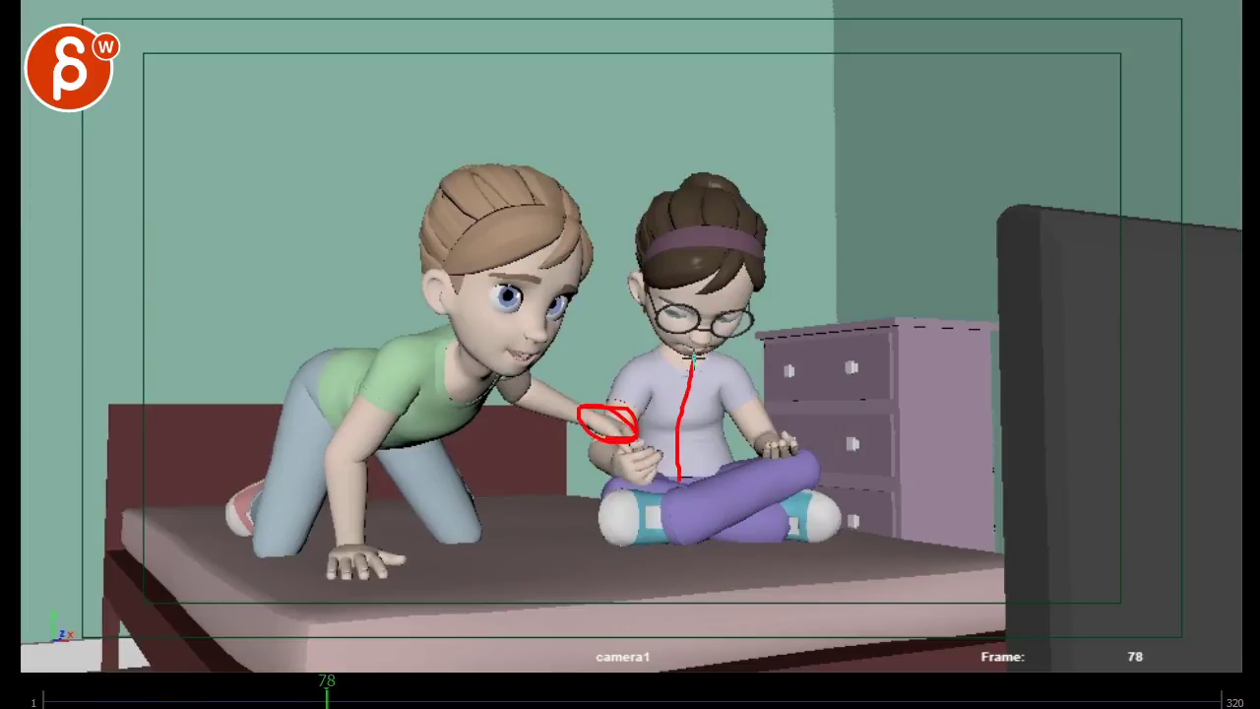
pyautogui.moveTo(736, 209); pyautogui.dragTo(704, 202)
# - Scrub to frame 96, circle the dark-haired girl's face in red and draw a line from her nose down to her chest
pyautogui.hotkey('alt', '.')
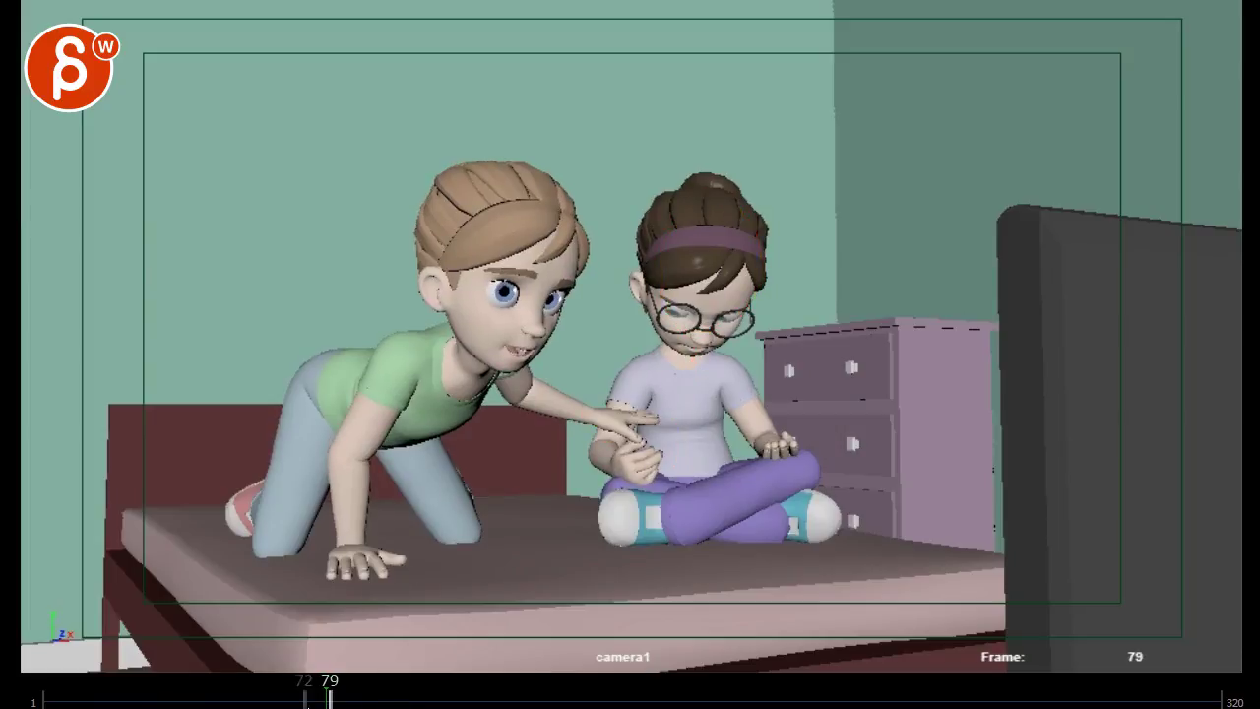
pyautogui.moveTo(307, 701)
pyautogui.mouseDown()
pyautogui.moveTo(282, 695)
pyautogui.moveTo(394, 697)
pyautogui.mouseUp()
pyautogui.moveTo(672, 402)
pyautogui.mouseDown()
pyautogui.moveTo(681, 285)
pyautogui.moveTo(670, 364)
pyautogui.mouseUp()
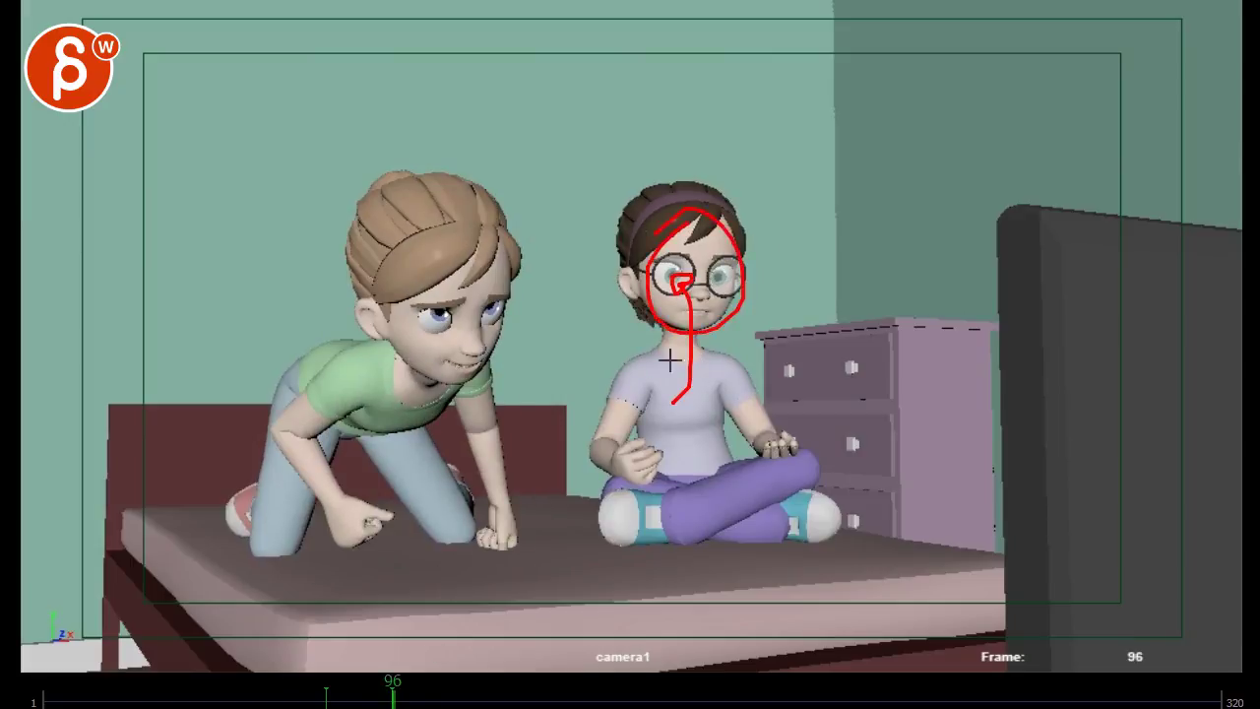
# - Compare with earlier frames, circle the dark-haired girl's head and line her torso at frame 98, and play on
pyautogui.moveTo(383, 700)
pyautogui.mouseDown()
pyautogui.moveTo(292, 694)
pyautogui.moveTo(319, 698)
pyautogui.mouseUp()
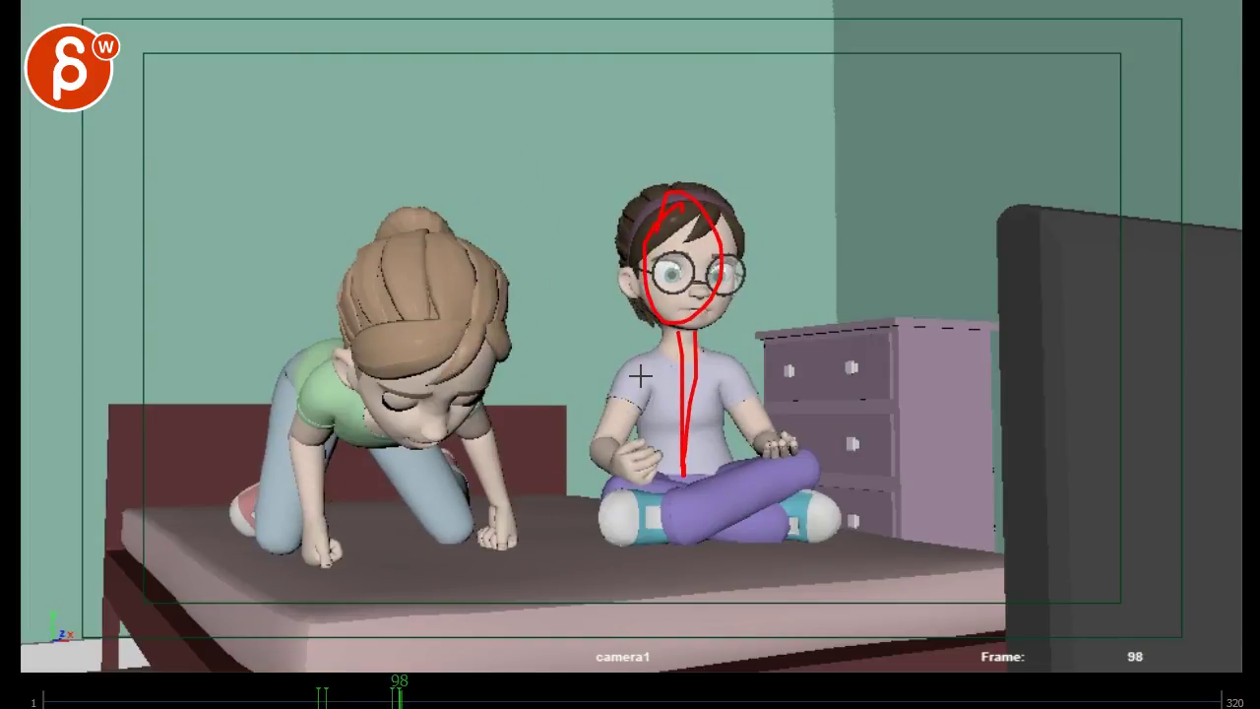
pyautogui.press('Right')
pyautogui.moveTo(397, 700); pyautogui.dragTo(426, 701)
pyautogui.press('space')
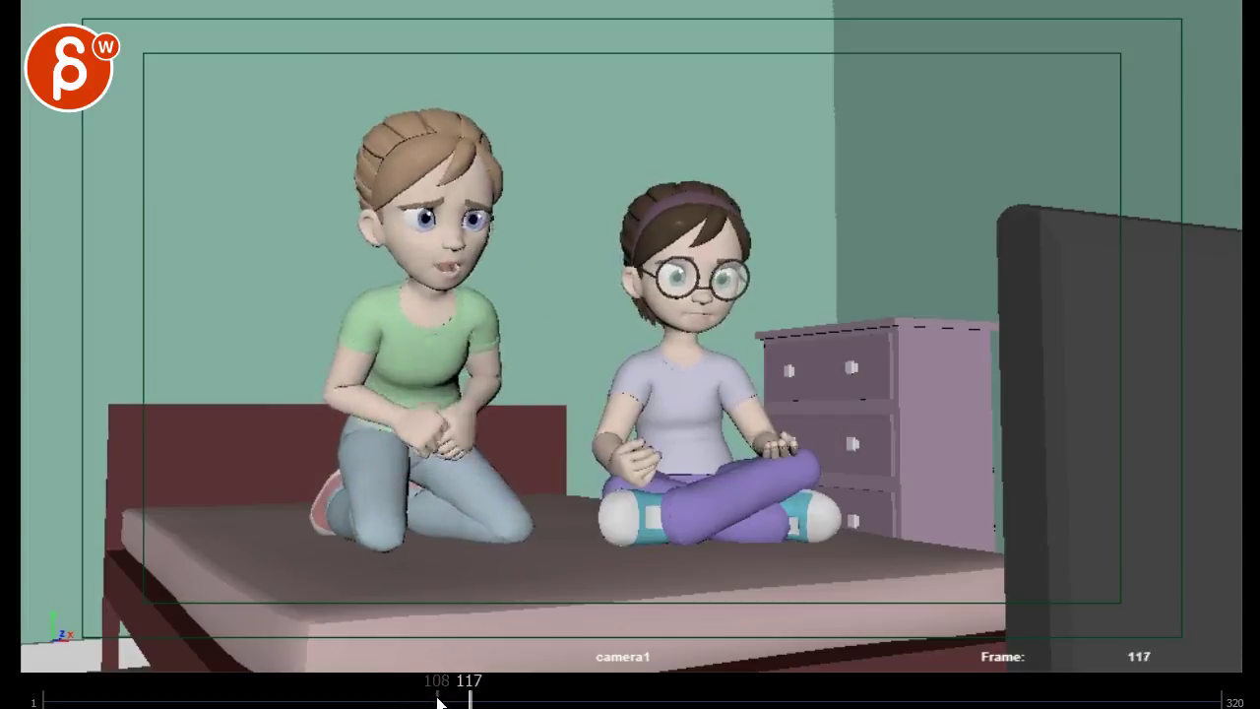
# - At frame 137, draw red lines at the dark-haired girl's neck and along her torso and circle her head
pyautogui.moveTo(510, 697); pyautogui.dragTo(544, 703)
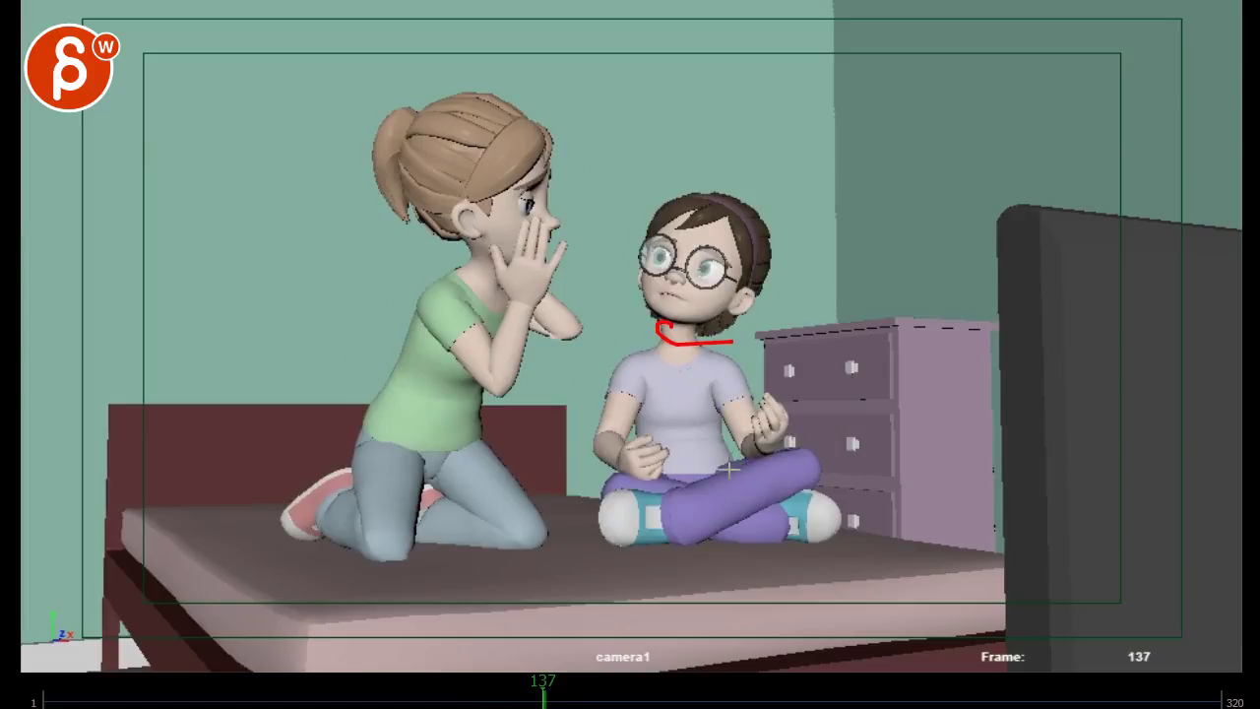
pyautogui.moveTo(724, 471); pyautogui.dragTo(749, 391)
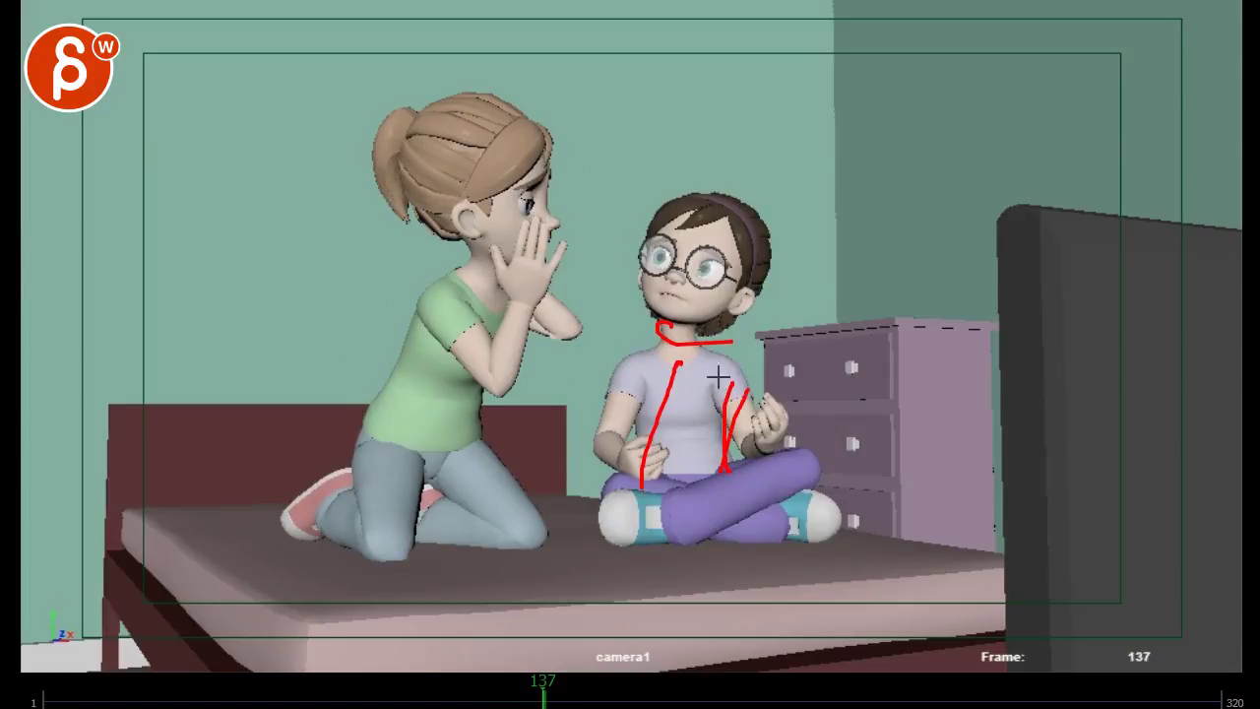
pyautogui.moveTo(701, 264)
pyautogui.mouseDown()
pyautogui.moveTo(774, 258)
pyautogui.moveTo(687, 274)
pyautogui.mouseUp()
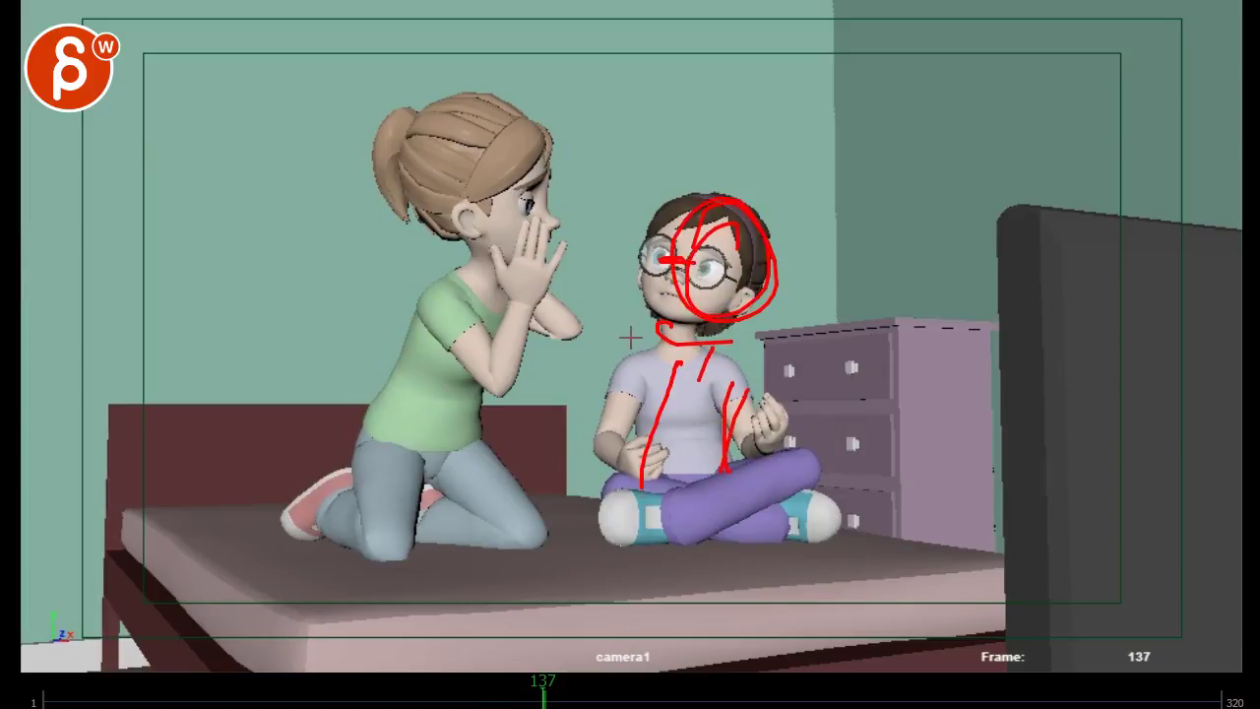
# - At frame 160, draw red lines down both sides of the dark-haired girl's torso and through her head and body
pyautogui.moveTo(547, 699); pyautogui.dragTo(630, 701)
pyautogui.moveTo(655, 337); pyautogui.dragTo(680, 461)
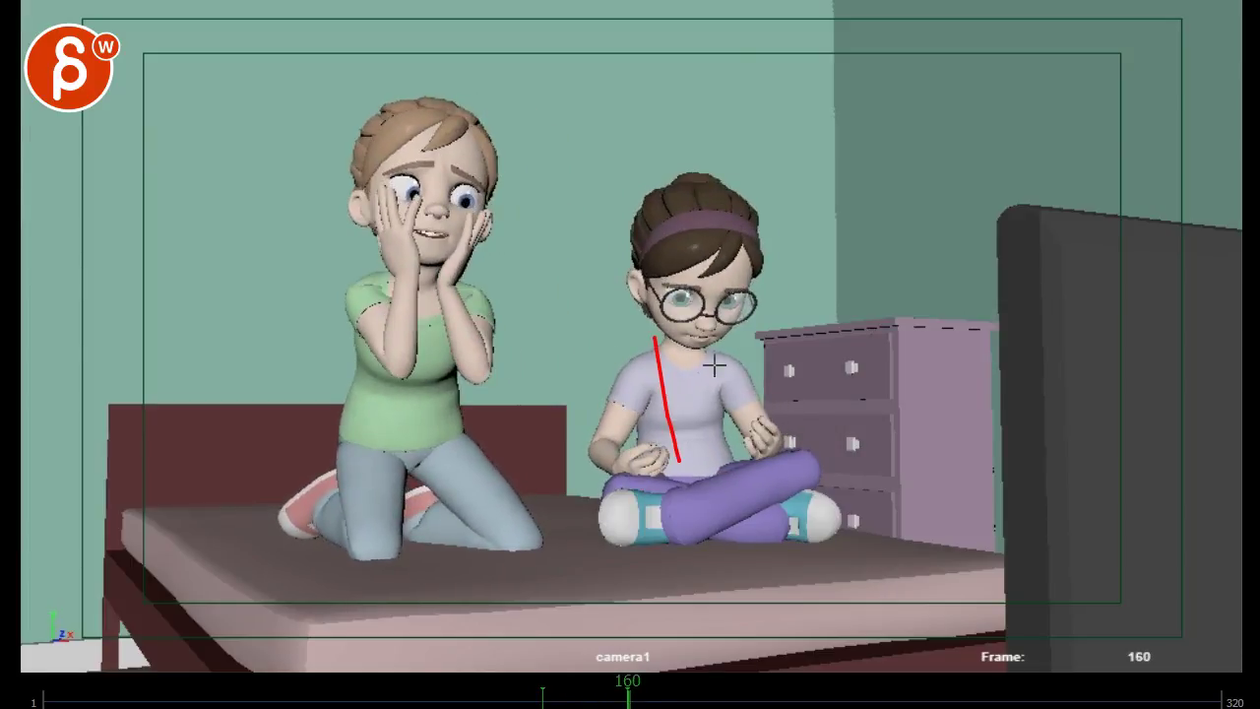
pyautogui.moveTo(714, 362); pyautogui.dragTo(723, 470)
pyautogui.moveTo(686, 258); pyautogui.dragTo(702, 514)
# - At frame 168, draw vertical red lines through the dark-haired girl's body and horizontal ones across her hands and feet
pyautogui.moveTo(641, 703); pyautogui.dragTo(658, 701)
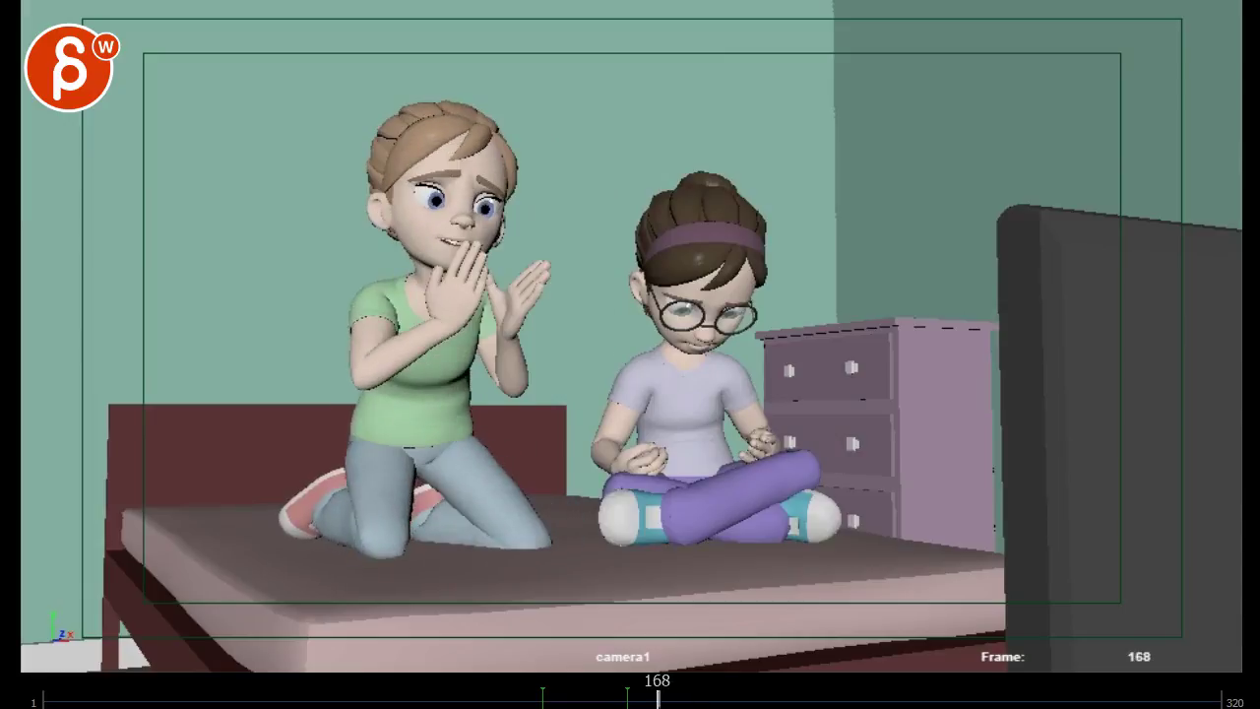
pyautogui.moveTo(630, 449); pyautogui.dragTo(773, 457)
pyautogui.moveTo(679, 209); pyautogui.dragTo(697, 569)
pyautogui.moveTo(598, 510); pyautogui.dragTo(799, 500)
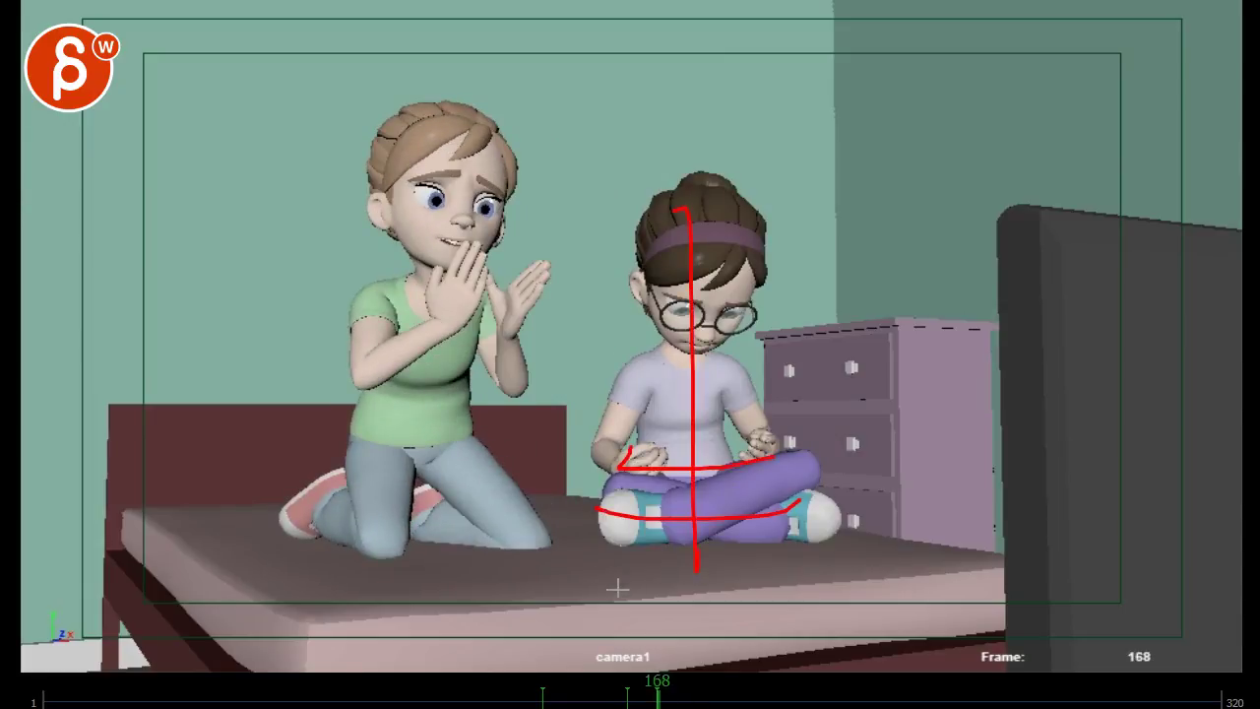
pyautogui.moveTo(681, 209); pyautogui.dragTo(701, 569)
pyautogui.moveTo(778, 449); pyautogui.dragTo(613, 467)
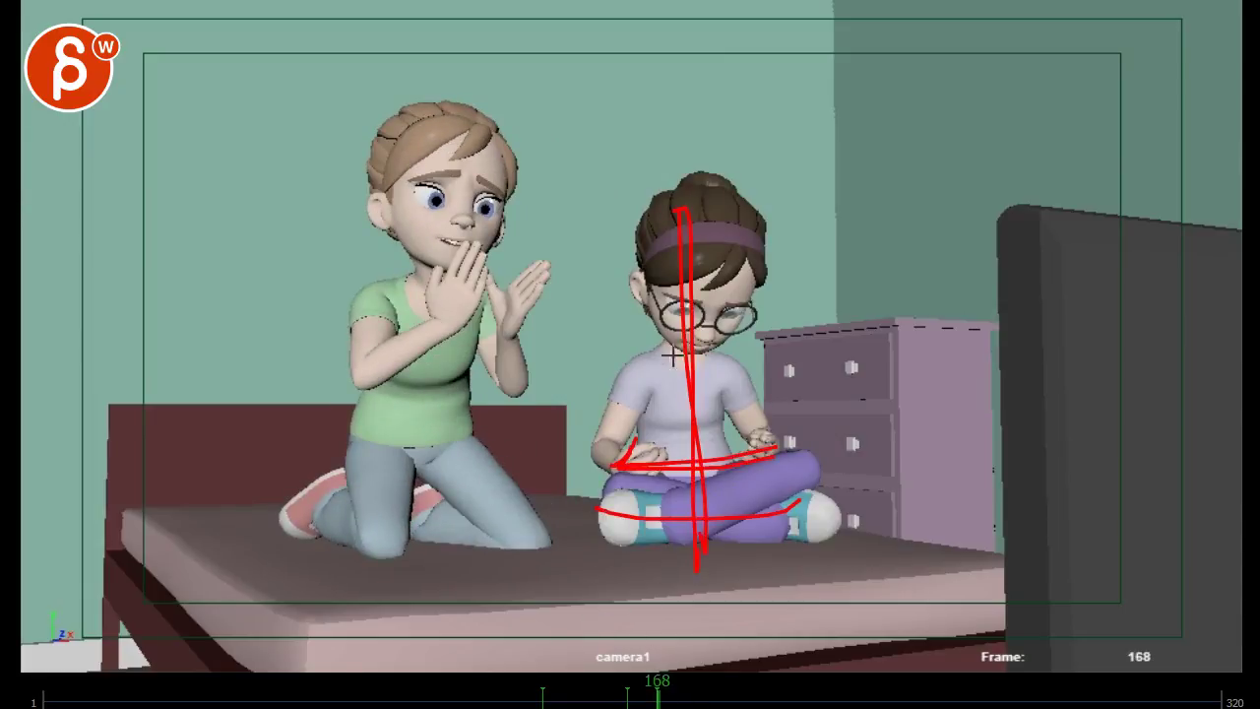
pyautogui.moveTo(695, 209); pyautogui.dragTo(711, 591)
# - Draw large overlapping red loops over the blonde girl's body at frame 168, then advance to frame 169
pyautogui.moveTo(309, 251); pyautogui.dragTo(268, 399)
pyautogui.moveTo(350, 304); pyautogui.dragTo(412, 480)
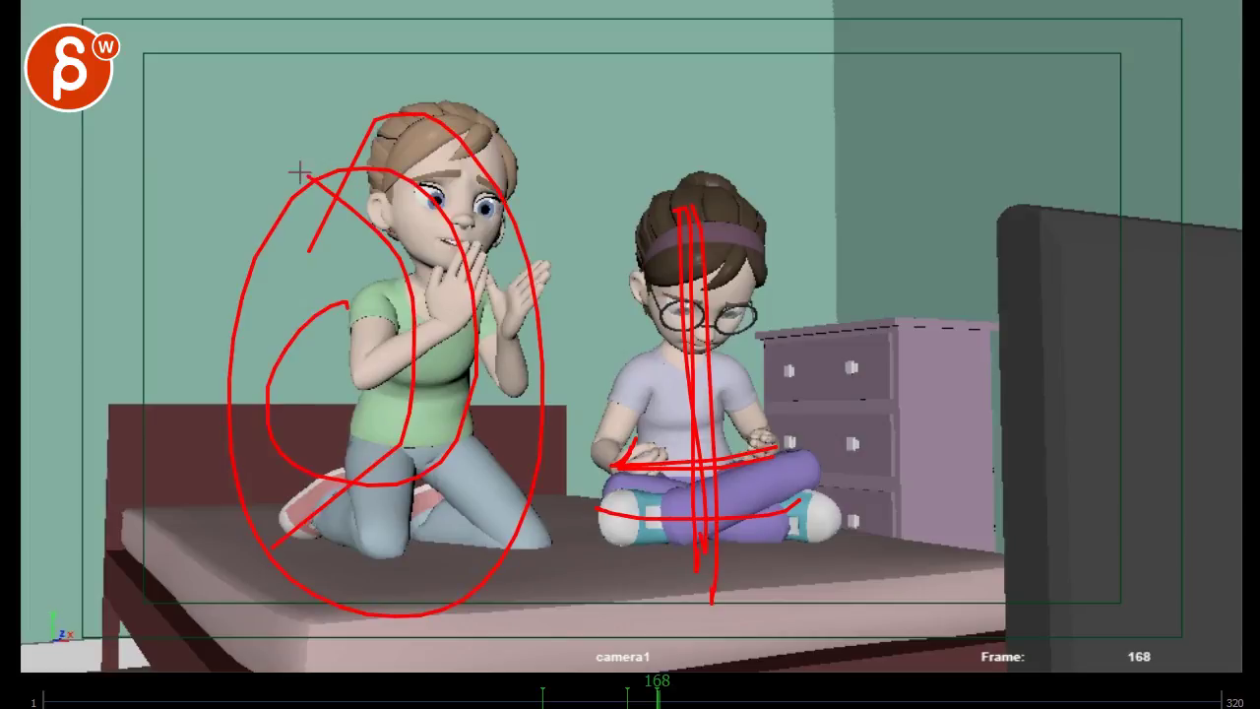
pyautogui.moveTo(184, 114); pyautogui.dragTo(367, 384)
pyautogui.moveTo(246, 532); pyautogui.dragTo(472, 542)
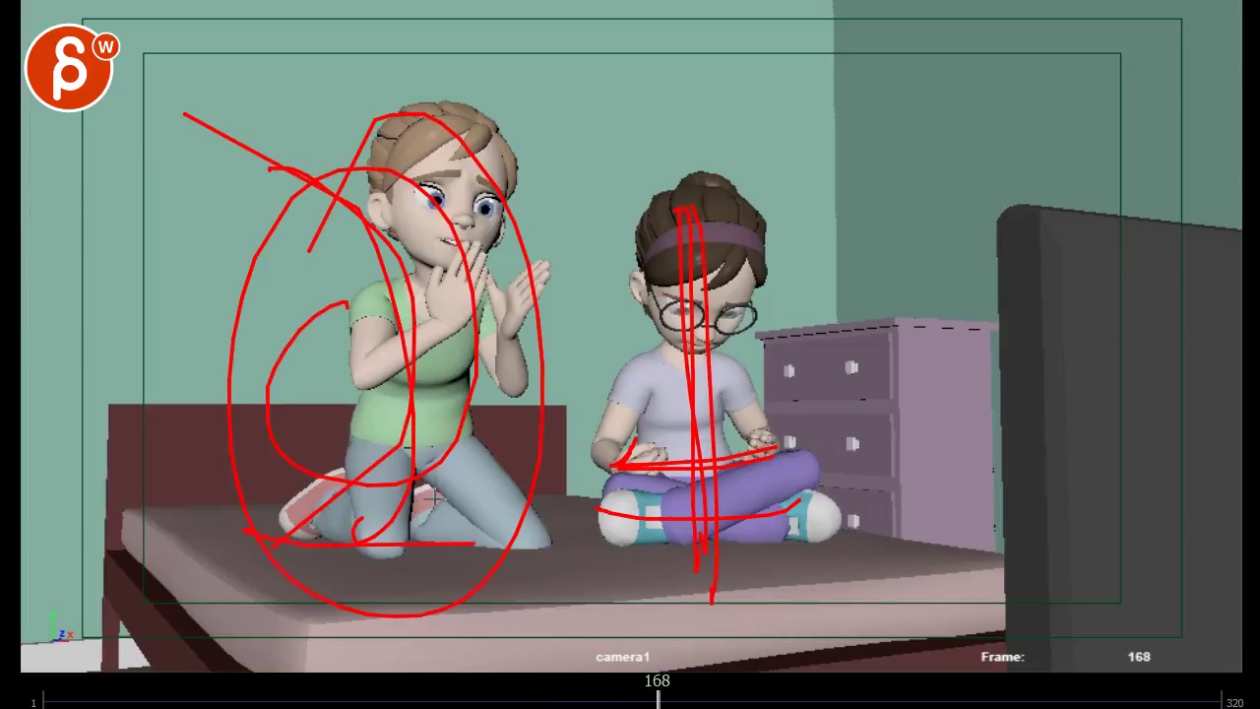
pyautogui.hotkey('alt', '.')
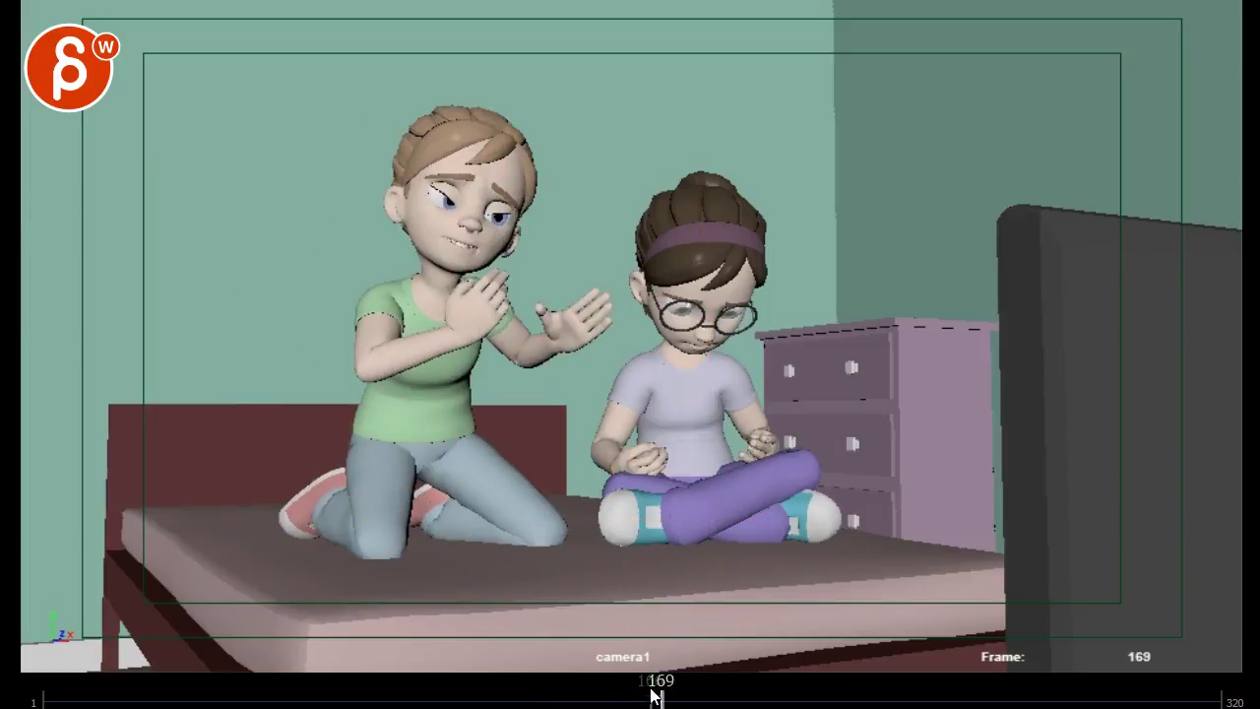
# - Scrub back from frame 169 and draw red strokes across the dark-haired girl's hands and torso
pyautogui.moveTo(655, 694)
pyautogui.mouseDown()
pyautogui.moveTo(675, 694)
pyautogui.moveTo(587, 695)
pyautogui.moveTo(646, 697)
pyautogui.mouseUp()
pyautogui.click(614, 694)
pyautogui.moveTo(766, 452)
pyautogui.mouseDown()
pyautogui.moveTo(699, 448)
pyautogui.moveTo(650, 487)
pyautogui.mouseUp()
pyautogui.moveTo(668, 423); pyautogui.dragTo(752, 441)
pyautogui.press('Right')
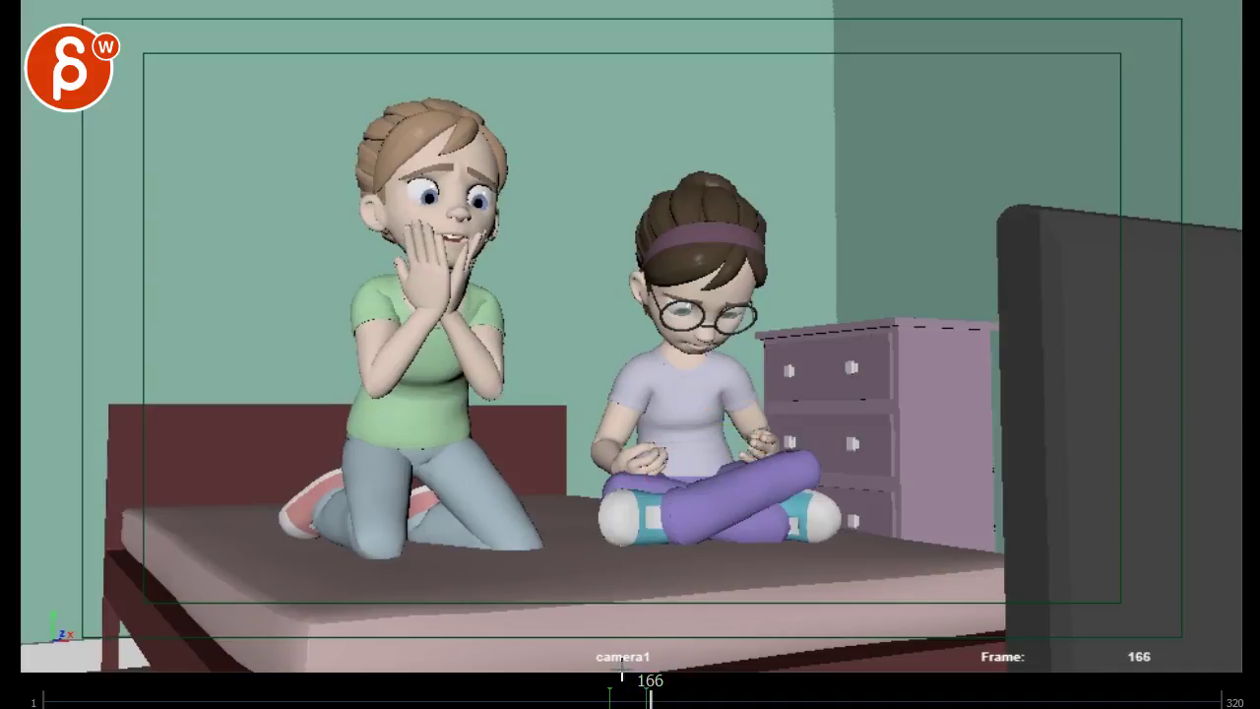
# - Draw red lines along the dark-haired girl's torso and head at frame 152, and a vertical line on her head at frame 166
pyautogui.moveTo(662, 694); pyautogui.dragTo(601, 700)
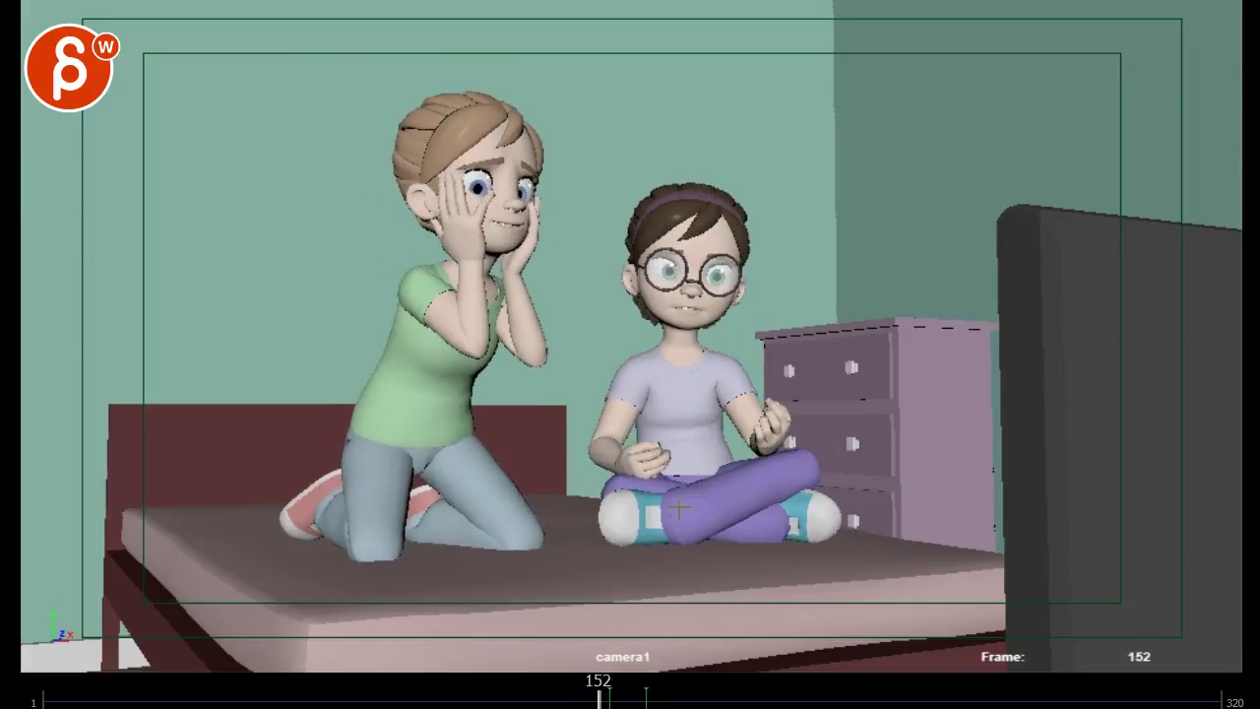
pyautogui.moveTo(679, 507); pyautogui.dragTo(710, 366)
pyautogui.moveTo(705, 210); pyautogui.dragTo(722, 318)
pyautogui.moveTo(607, 694); pyautogui.dragTo(652, 695)
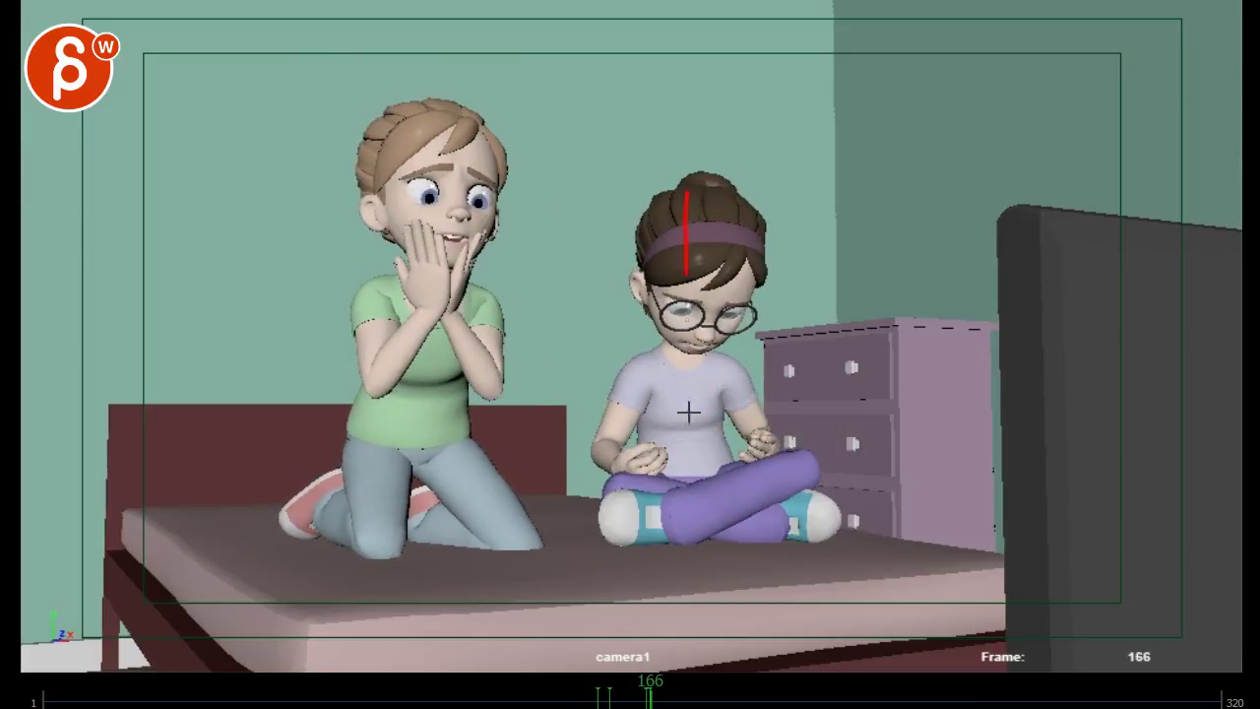
# - Play on, return to frame 206 and draw a red curve around the dark-haired girl's bent forearm
pyautogui.hotkey('alt', 'v')
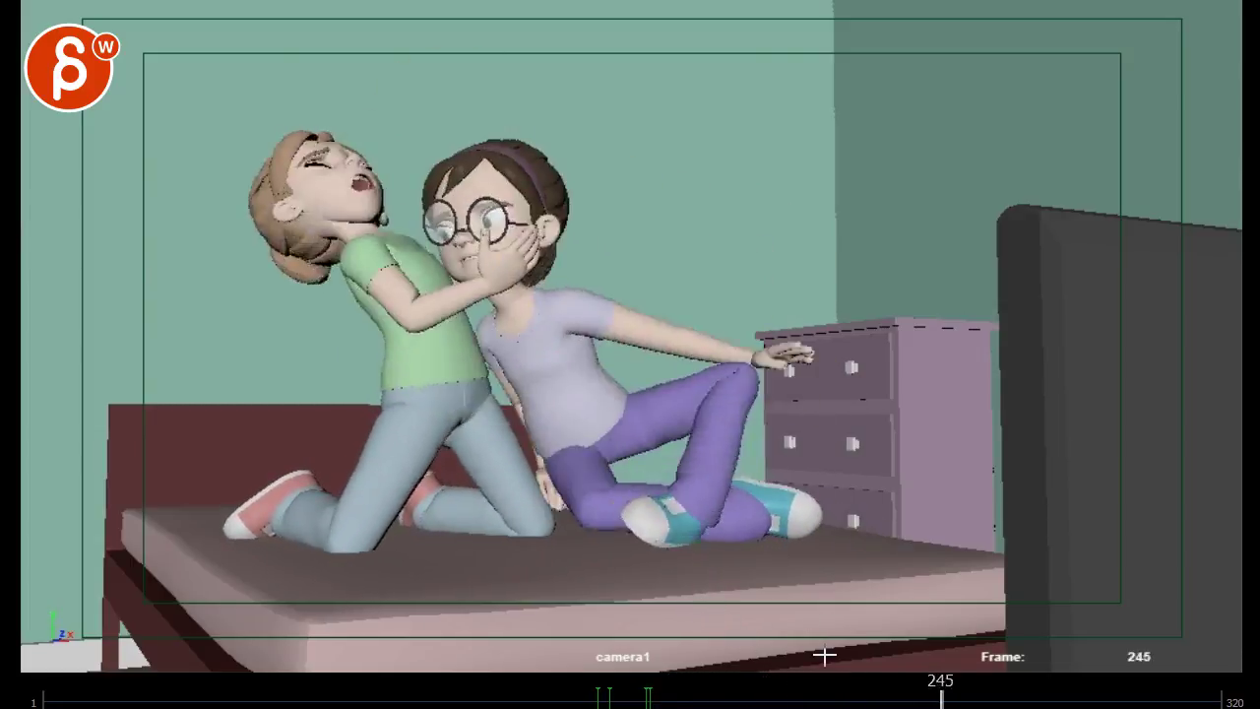
pyautogui.click(876, 697)
pyautogui.moveTo(876, 697); pyautogui.dragTo(793, 697)
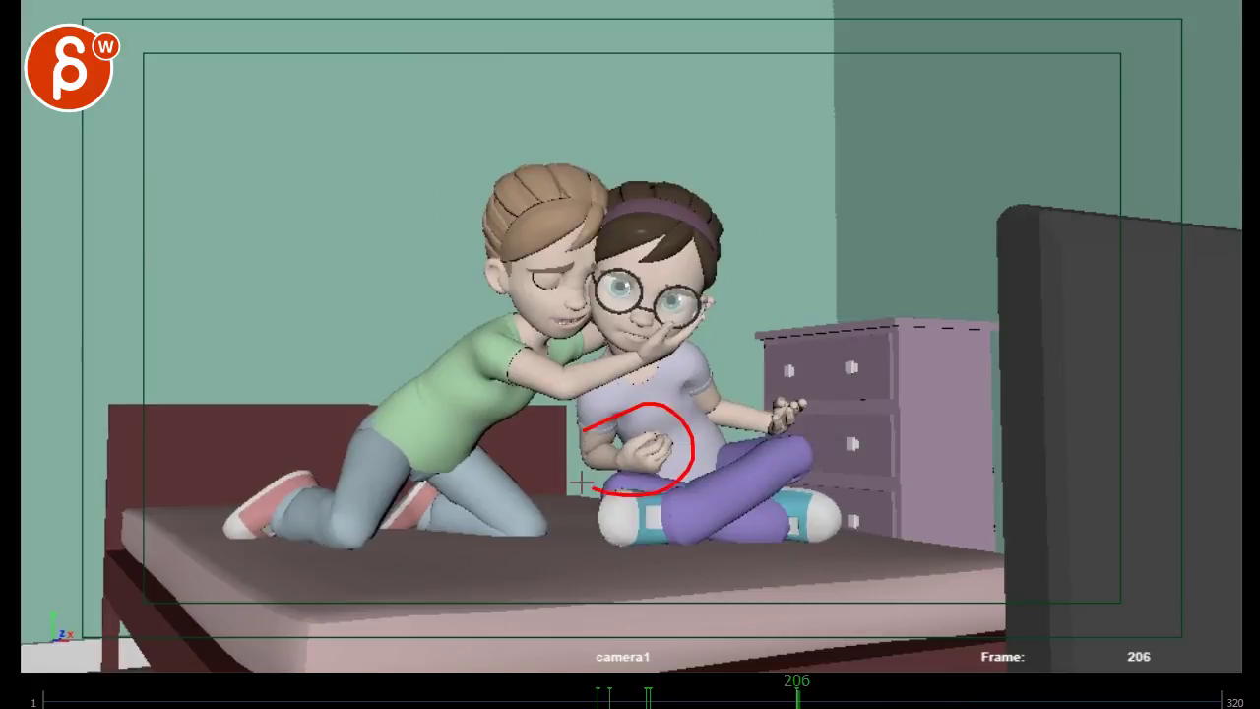
# - Replay to frame 244, sketch a straighter arm for the dark-haired girl at frame 213, and mark her planted hand at frame 223
pyautogui.press('space')
pyautogui.moveTo(811, 631); pyautogui.dragTo(733, 626)
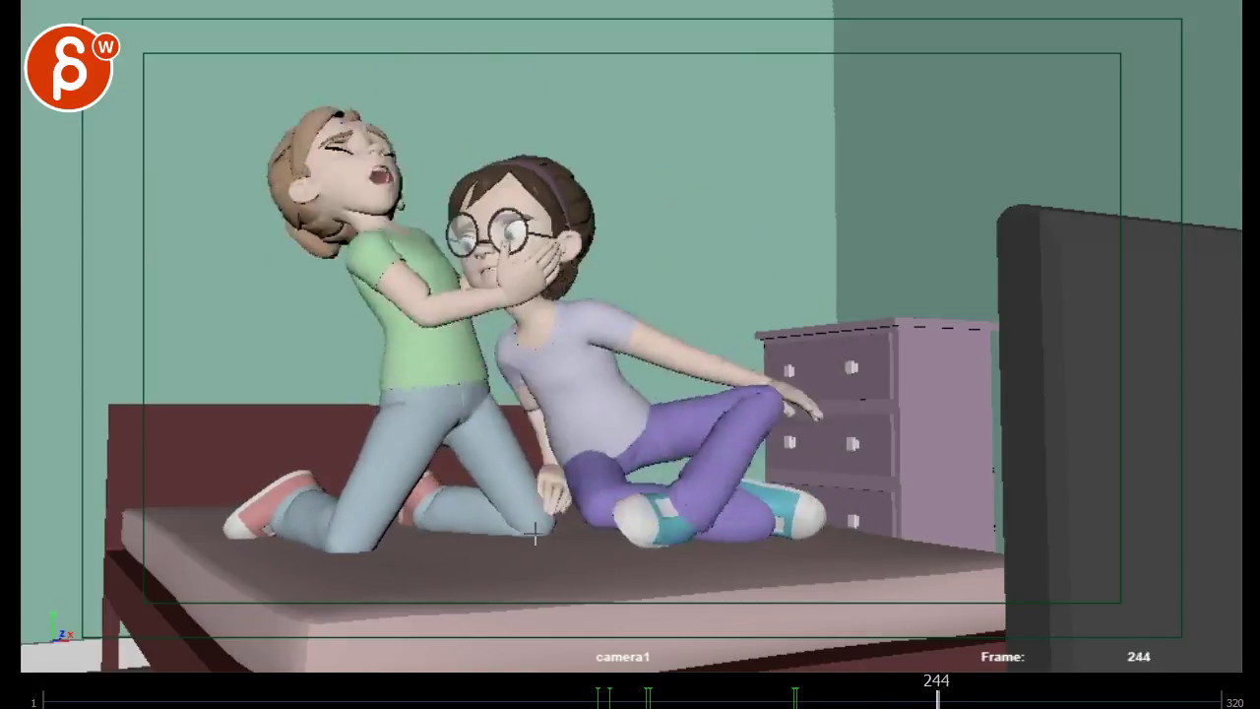
pyautogui.moveTo(921, 689); pyautogui.dragTo(820, 699)
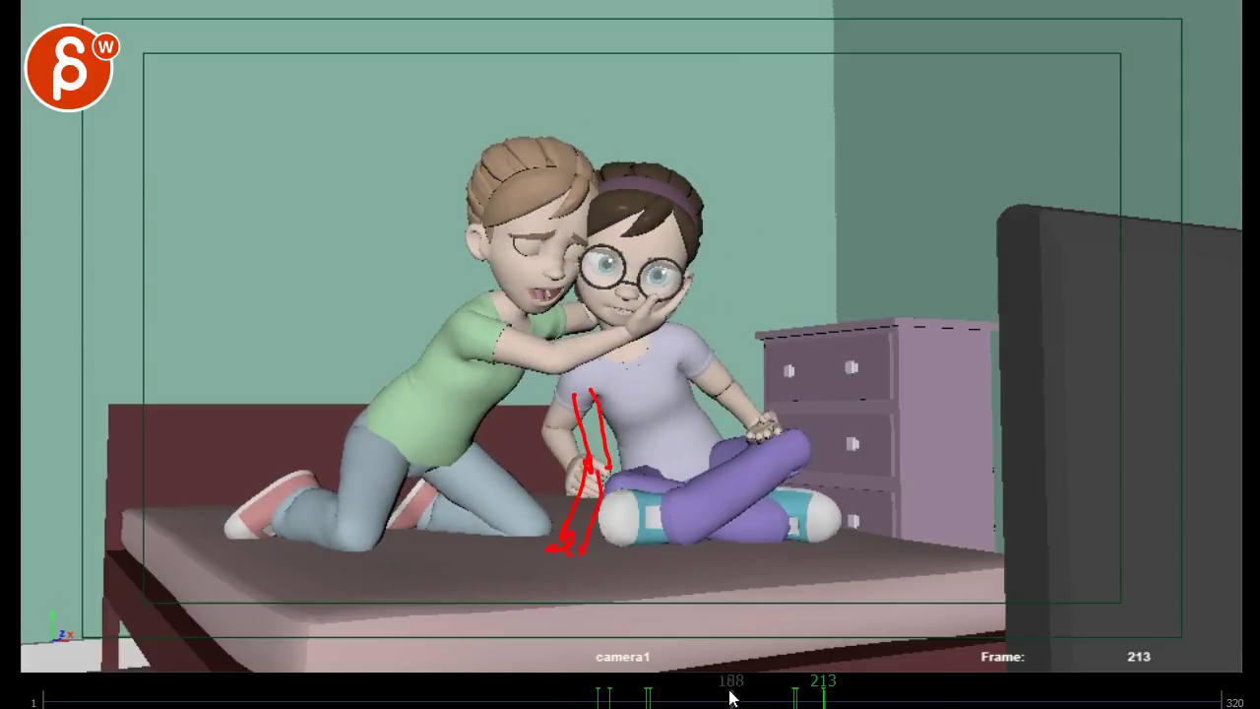
pyautogui.moveTo(730, 697); pyautogui.dragTo(845, 698)
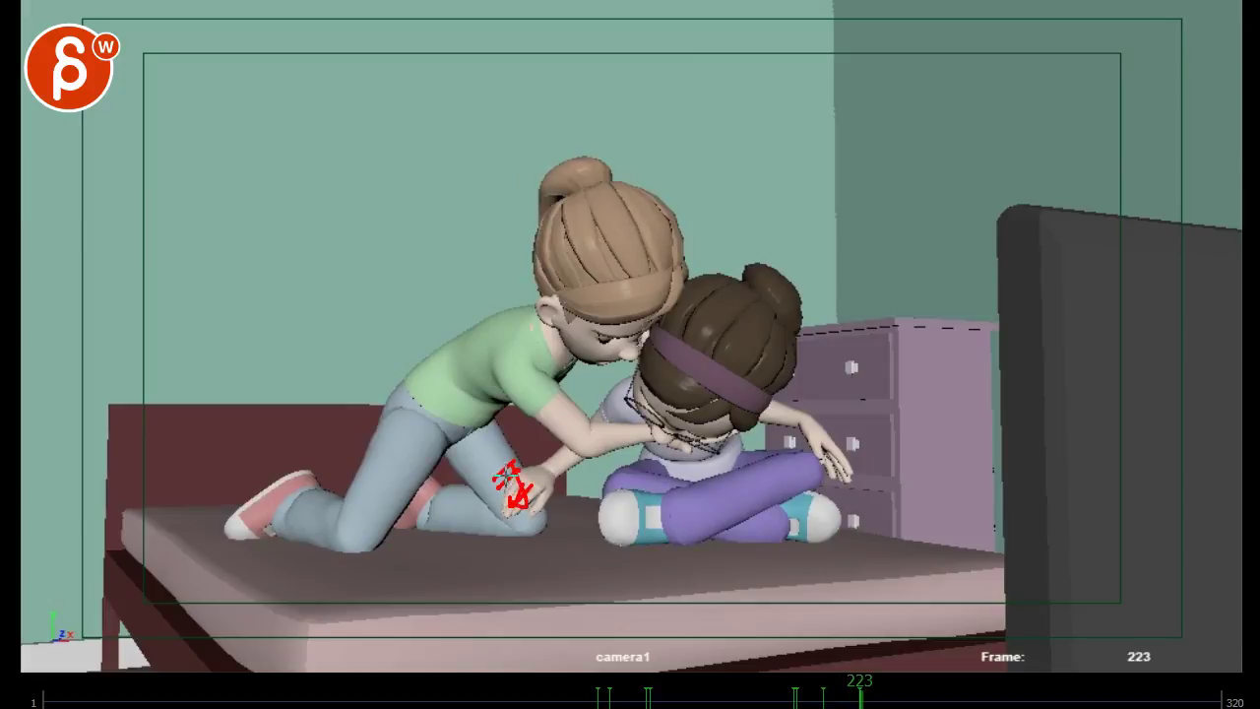
# - Step back and forth around frame 223 to examine how the dark-haired girl's planted hand moves
pyautogui.press('Right')
pyautogui.press('Right')
pyautogui.press('Left')
pyautogui.press('Left')
pyautogui.press('Left')
pyautogui.press('Left')
pyautogui.press('Left')
pyautogui.press('Left')
pyautogui.hotkey('alt', '.')
pyautogui.hotkey('alt', '.')
pyautogui.hotkey('alt', '.')
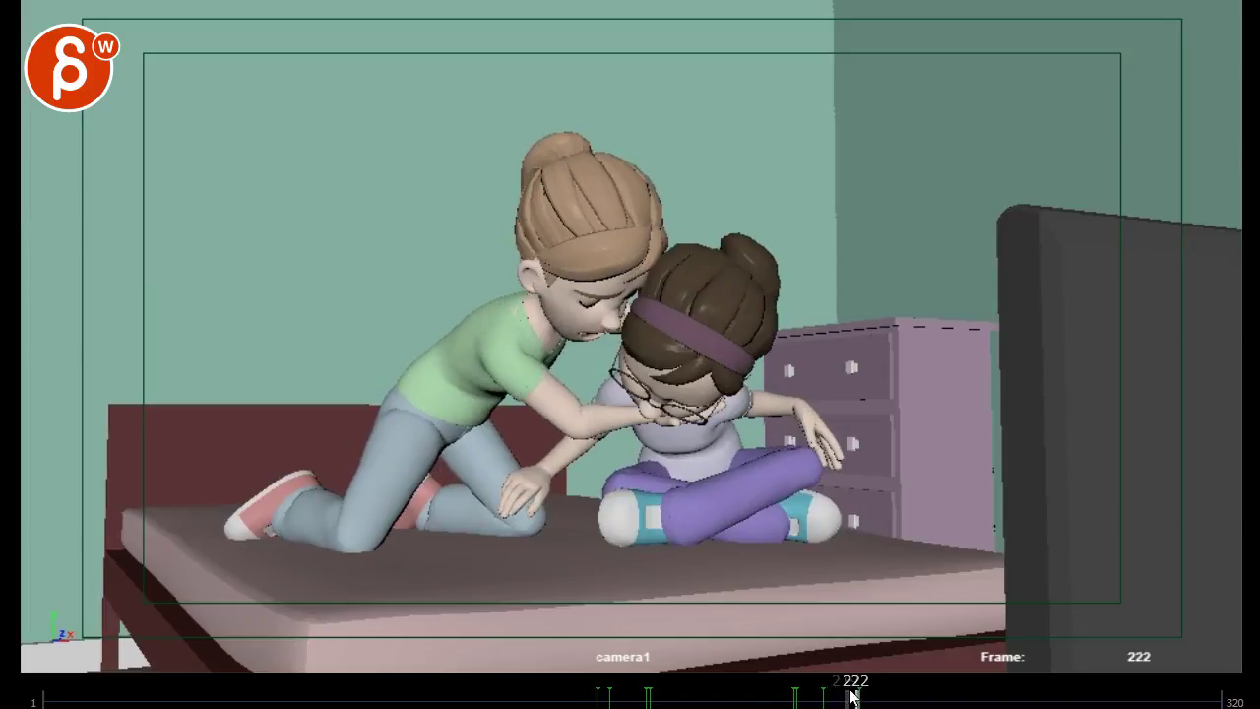
# - Scrub back before frame 212, draw a red line down the dark-haired girl's arm and step forward through its movement
pyautogui.moveTo(853, 700); pyautogui.dragTo(794, 695)
pyautogui.moveTo(624, 357)
pyautogui.mouseDown()
pyautogui.moveTo(613, 364)
pyautogui.moveTo(601, 502)
pyautogui.mouseUp()
pyautogui.press('Right')
pyautogui.press('Right')
pyautogui.press('Right')
pyautogui.press('space')
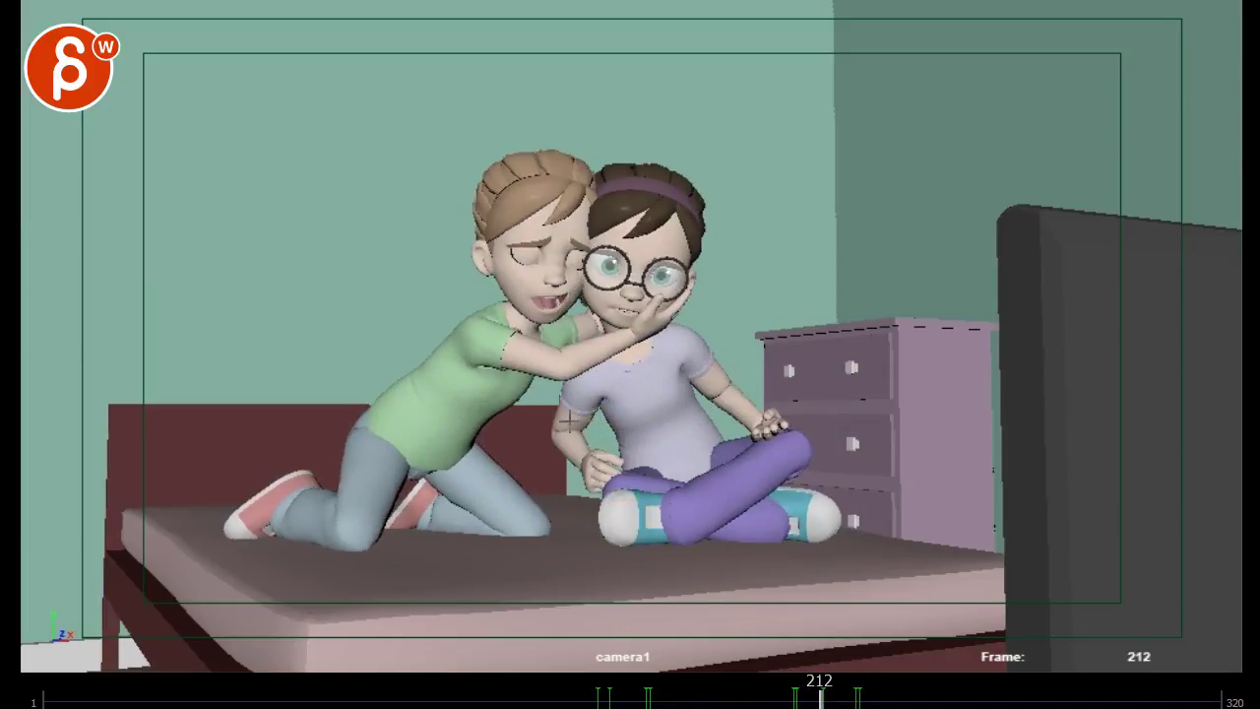
# - Play on past frame 252 and step around frames 254 and 255 to examine the dark-haired girl's raised arm
pyautogui.press('space')
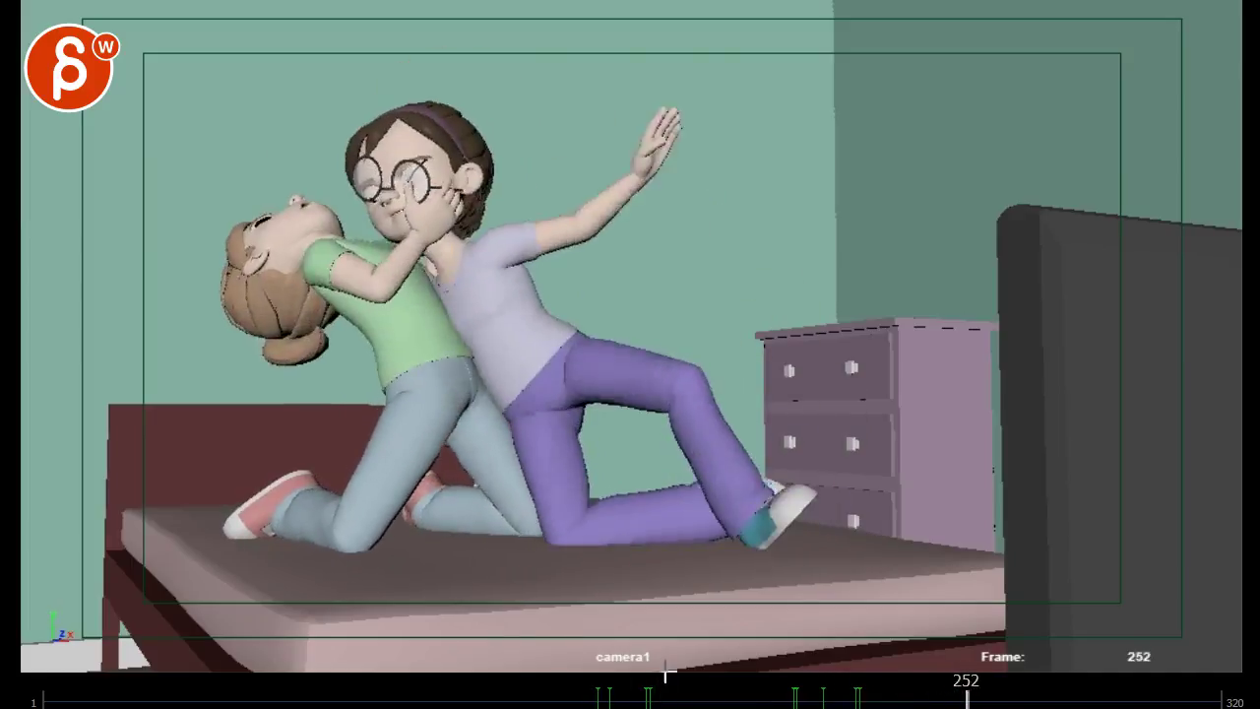
pyautogui.moveTo(997, 682); pyautogui.dragTo(981, 702)
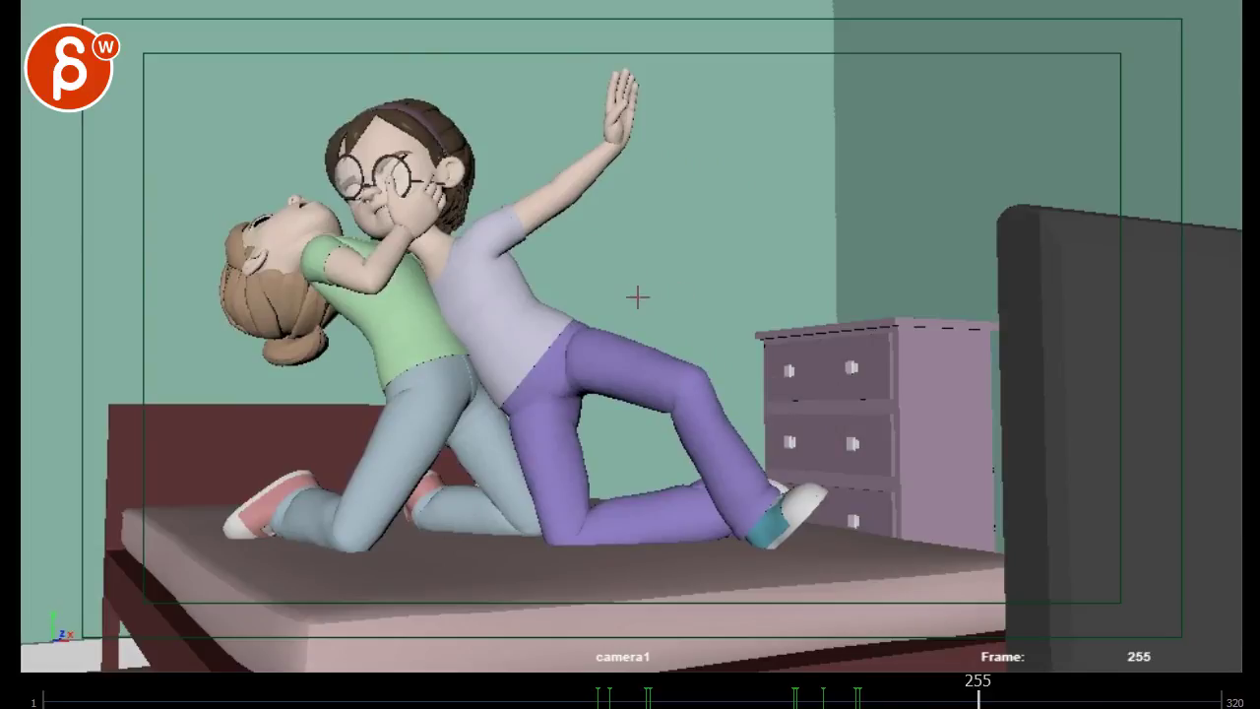
pyautogui.press('Right')
pyautogui.press('Left')
pyautogui.press('Left')
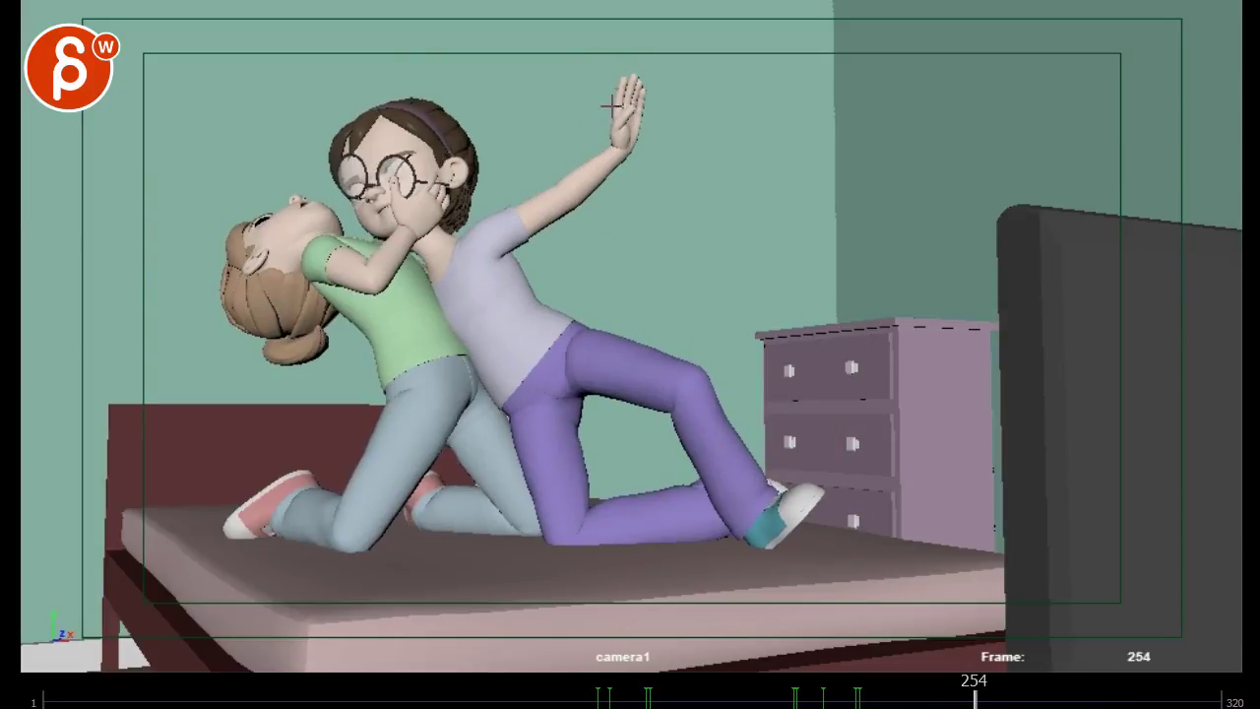
# - Draw a red line through the dark-haired girl's torso and raised arm at frame 255, and mark her arm and hand at 254
pyautogui.moveTo(602, 66); pyautogui.dragTo(593, 81)
pyautogui.hotkey('alt', '.')
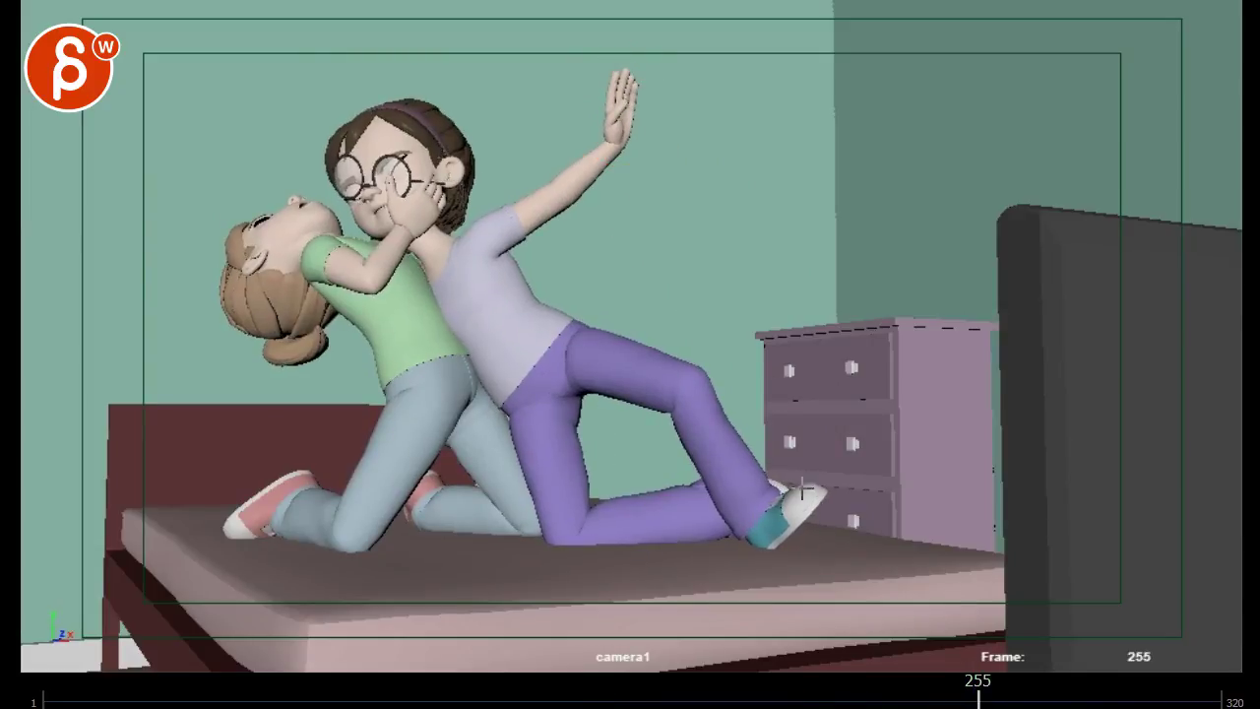
pyautogui.moveTo(537, 371)
pyautogui.mouseDown()
pyautogui.moveTo(453, 258)
pyautogui.moveTo(626, 114)
pyautogui.mouseUp()
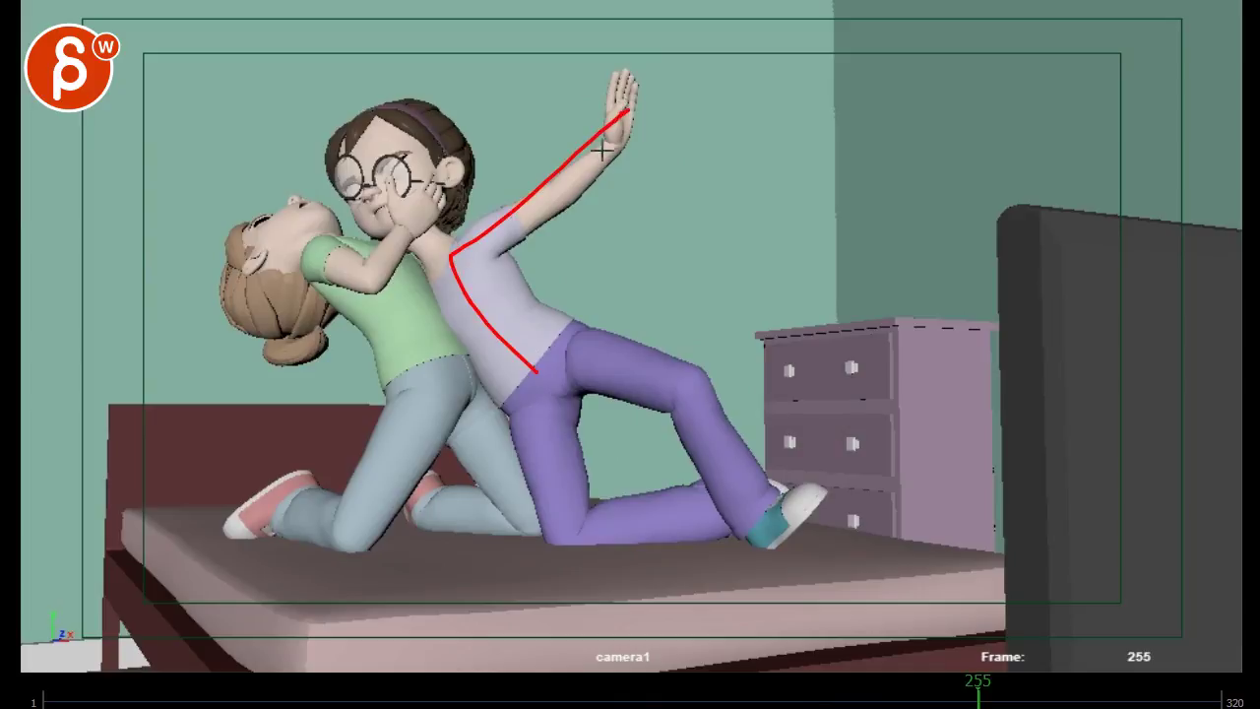
pyautogui.hotkey('alt', ',')
pyautogui.moveTo(498, 234)
pyautogui.mouseDown()
pyautogui.moveTo(601, 86)
pyautogui.moveTo(641, 184)
pyautogui.mouseUp()
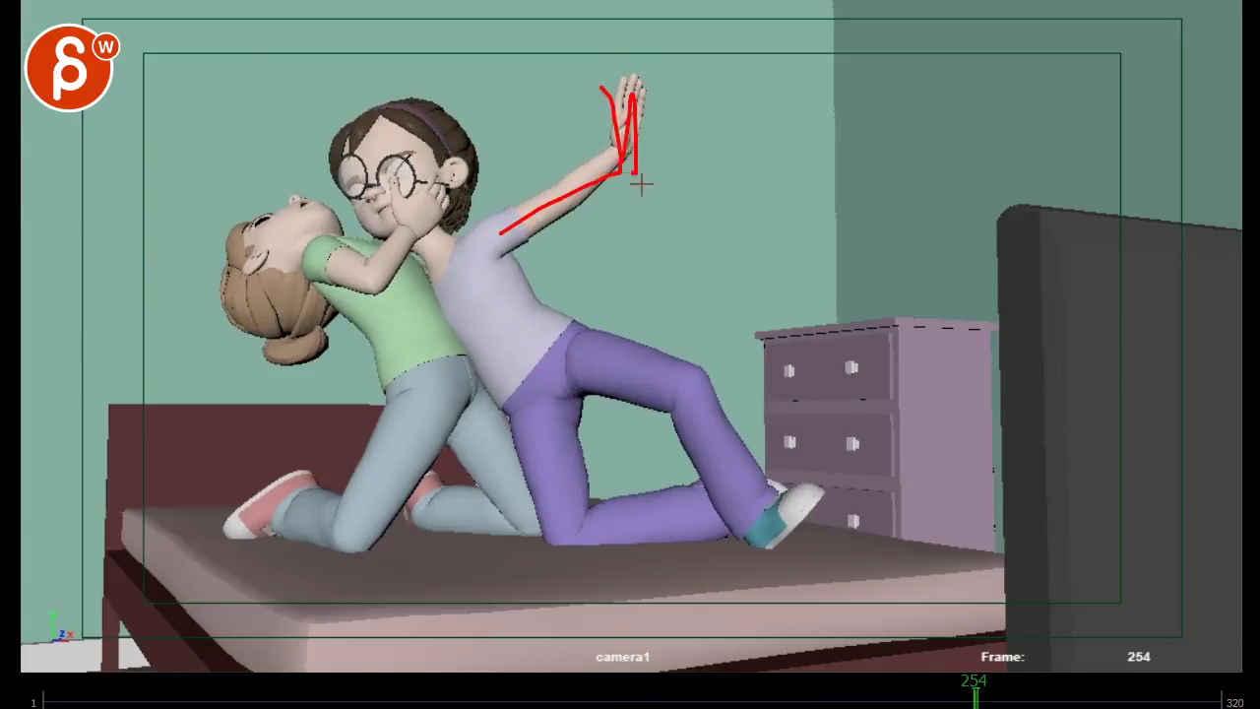
# - Step forward to frame 258 and draw a red line from the dark-haired girl's hips through her torso and raised arm
pyautogui.hotkey('alt', ',')
pyautogui.hotkey('alt', '.')
pyautogui.hotkey('alt', '.')
pyautogui.hotkey('alt', '.')
pyautogui.hotkey('alt', '.')
pyautogui.hotkey('alt', '.')
pyautogui.moveTo(532, 362)
pyautogui.mouseDown()
pyautogui.moveTo(456, 254)
pyautogui.moveTo(606, 112)
pyautogui.mouseUp()
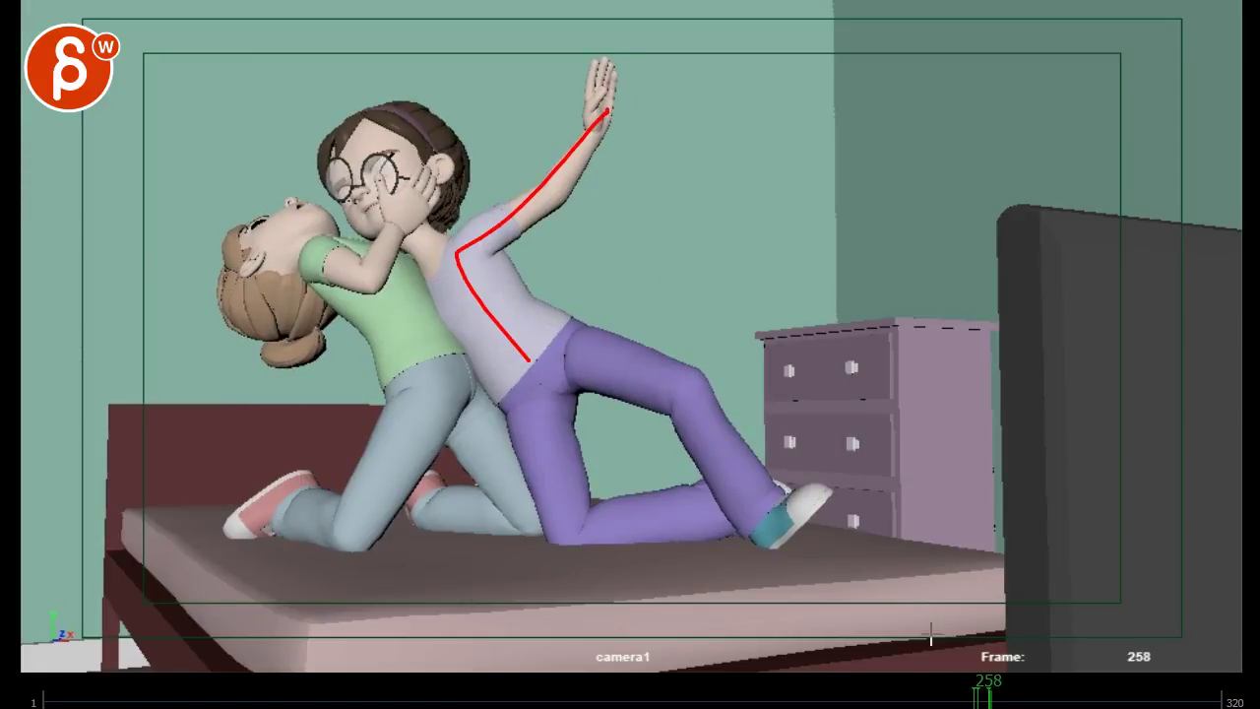
# - Draw red lines along the dark-haired girl's outstretched arm at frames 245 and 248, and up from her waist at 248
pyautogui.moveTo(989, 697)
pyautogui.mouseDown()
pyautogui.moveTo(900, 692)
pyautogui.moveTo(1046, 695)
pyautogui.moveTo(919, 697)
pyautogui.moveTo(957, 701)
pyautogui.moveTo(942, 697)
pyautogui.mouseUp()
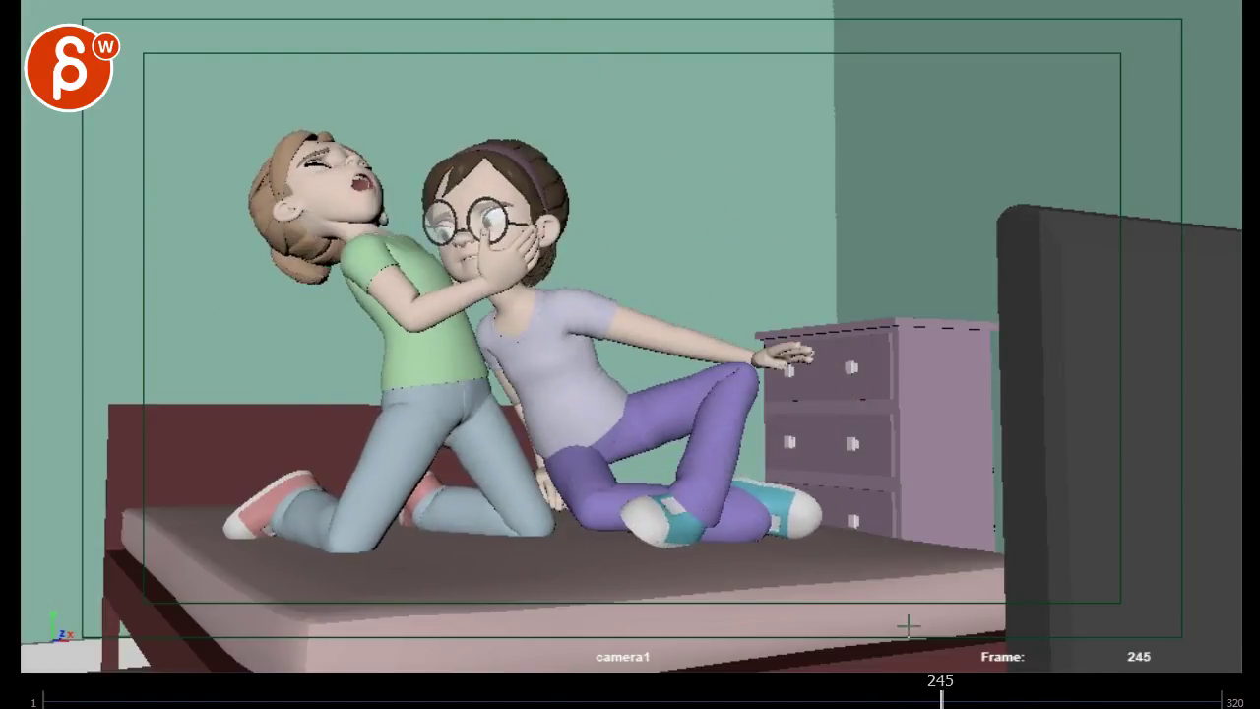
pyautogui.moveTo(523, 292); pyautogui.dragTo(698, 346)
pyautogui.press('Right')
pyautogui.press('Right')
pyautogui.press('Right')
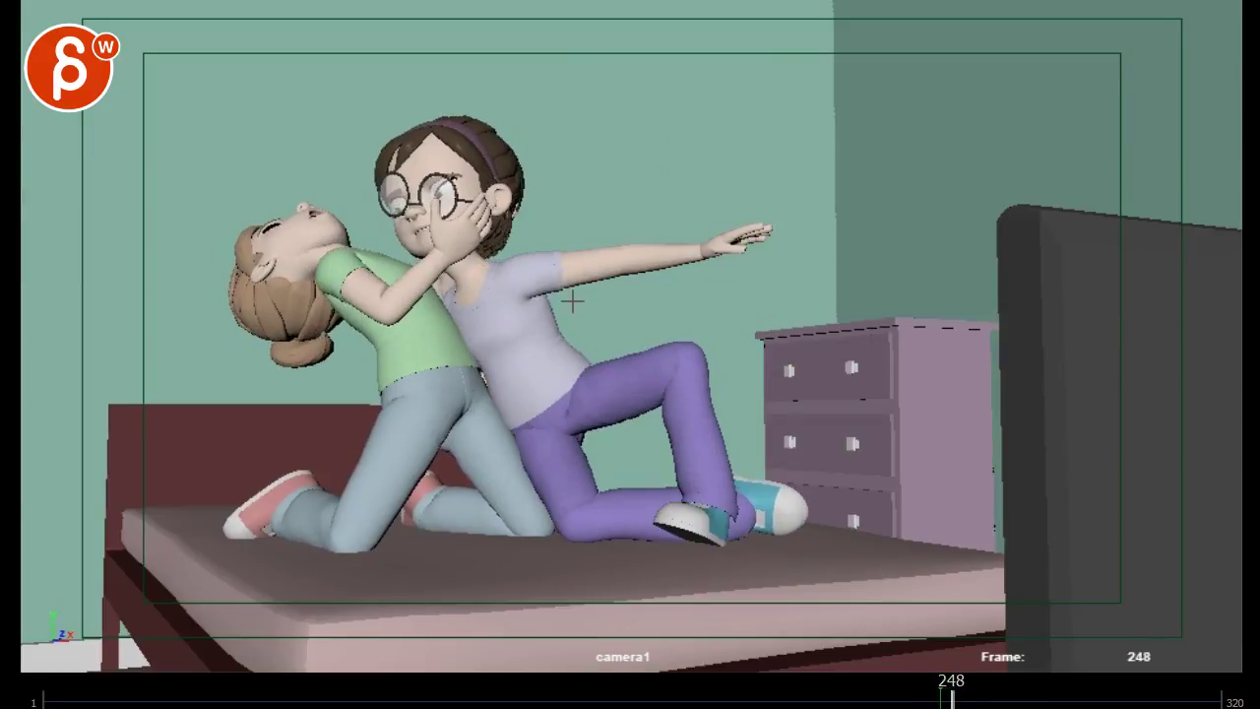
pyautogui.moveTo(504, 282); pyautogui.dragTo(758, 234)
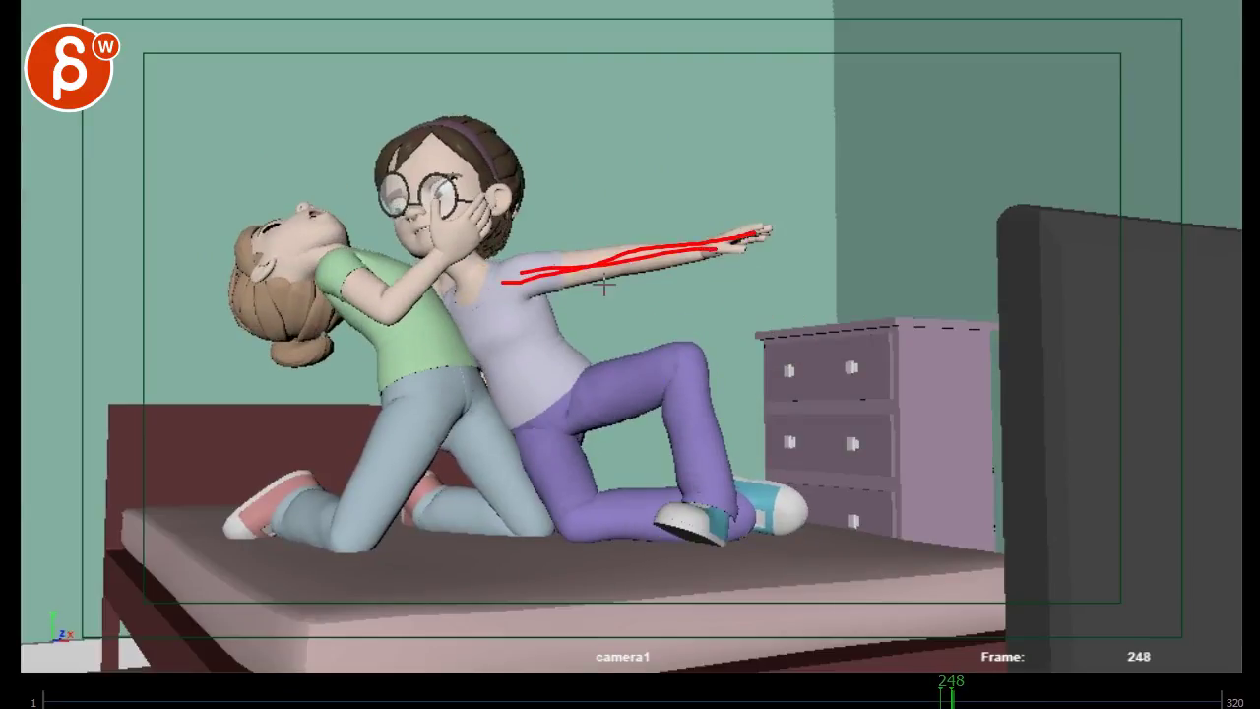
pyautogui.moveTo(589, 382)
pyautogui.mouseDown()
pyautogui.moveTo(693, 276)
pyautogui.moveTo(522, 288)
pyautogui.moveTo(680, 203)
pyautogui.mouseUp()
# - Step forward from frame 248 to frame 262 to examine how the dark-haired girl's arm rises and settles
pyautogui.hotkey('alt', '.')
pyautogui.hotkey('alt', '.')
pyautogui.press('Right')
pyautogui.press('Right')
pyautogui.press('Right')
pyautogui.press('Right')
pyautogui.press('Right')
pyautogui.press('Right')
pyautogui.press('Right')
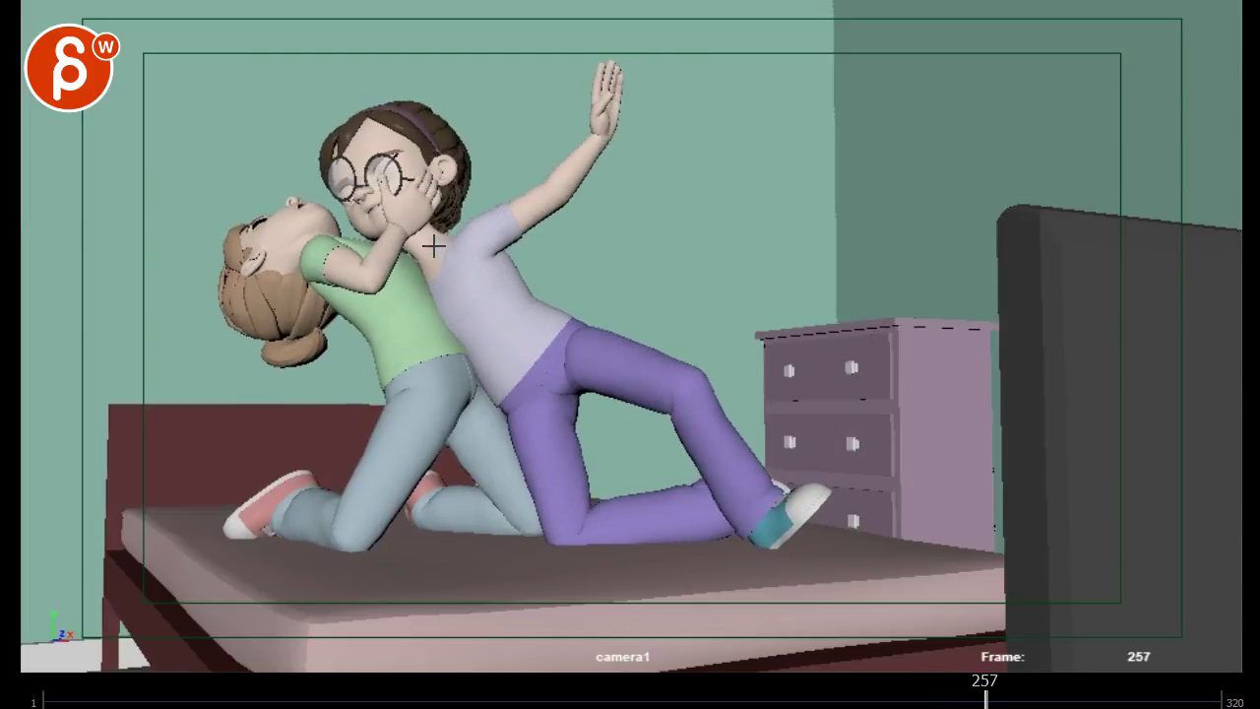
pyautogui.hotkey('alt', '.')
pyautogui.hotkey('alt', '.')
pyautogui.hotkey('alt', '.')
pyautogui.hotkey('alt', '.')
pyautogui.hotkey('alt', '.')
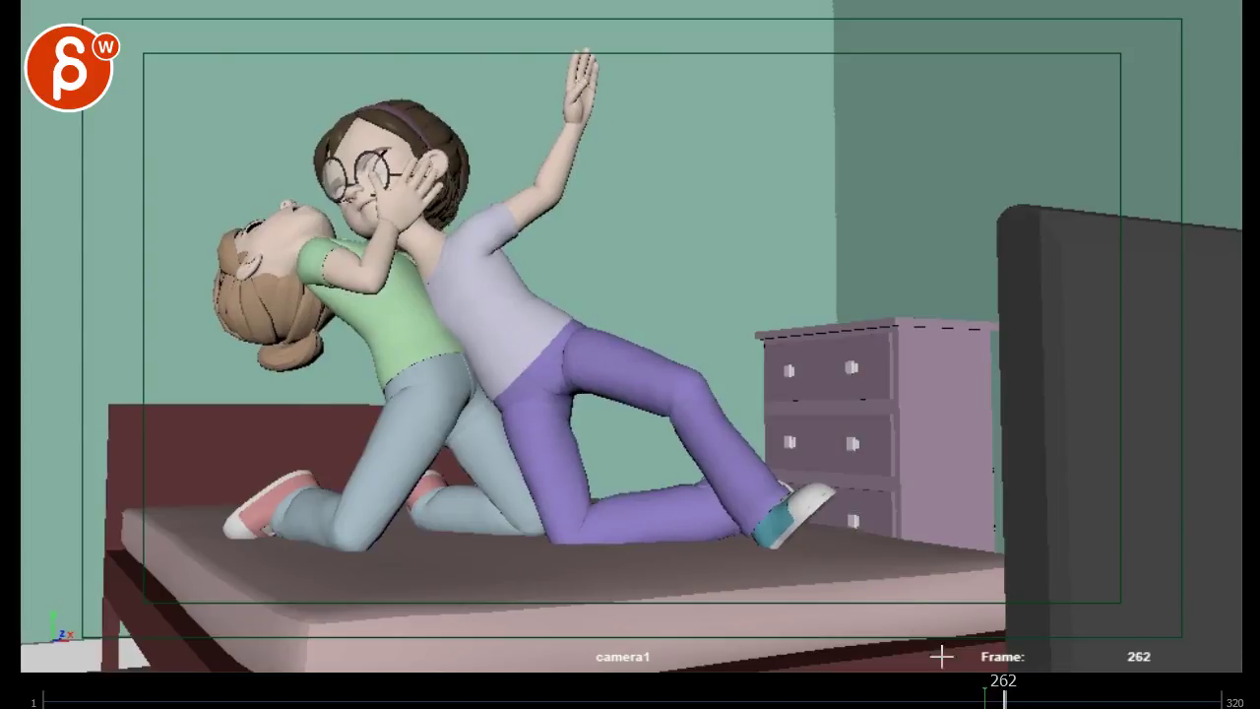
# - Scrub back to frame 240, draw a red line across the dark-haired girl's face and step forward through the pull-back
pyautogui.click(941, 700)
pyautogui.moveTo(940, 700)
pyautogui.mouseDown()
pyautogui.moveTo(901, 699)
pyautogui.moveTo(1112, 699)
pyautogui.moveTo(902, 701)
pyautogui.moveTo(923, 700)
pyautogui.mouseUp()
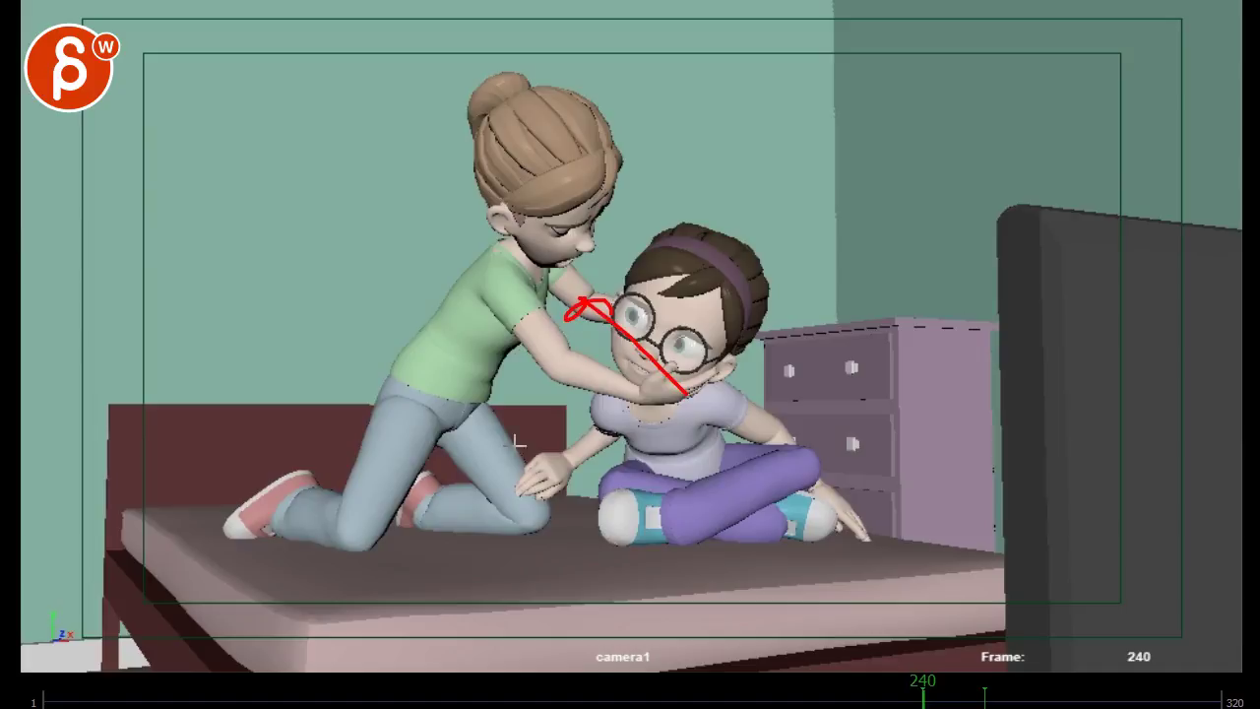
pyautogui.press('Right')
pyautogui.press('Right')
pyautogui.press('Right')
pyautogui.press('Right')
pyautogui.press('Right')
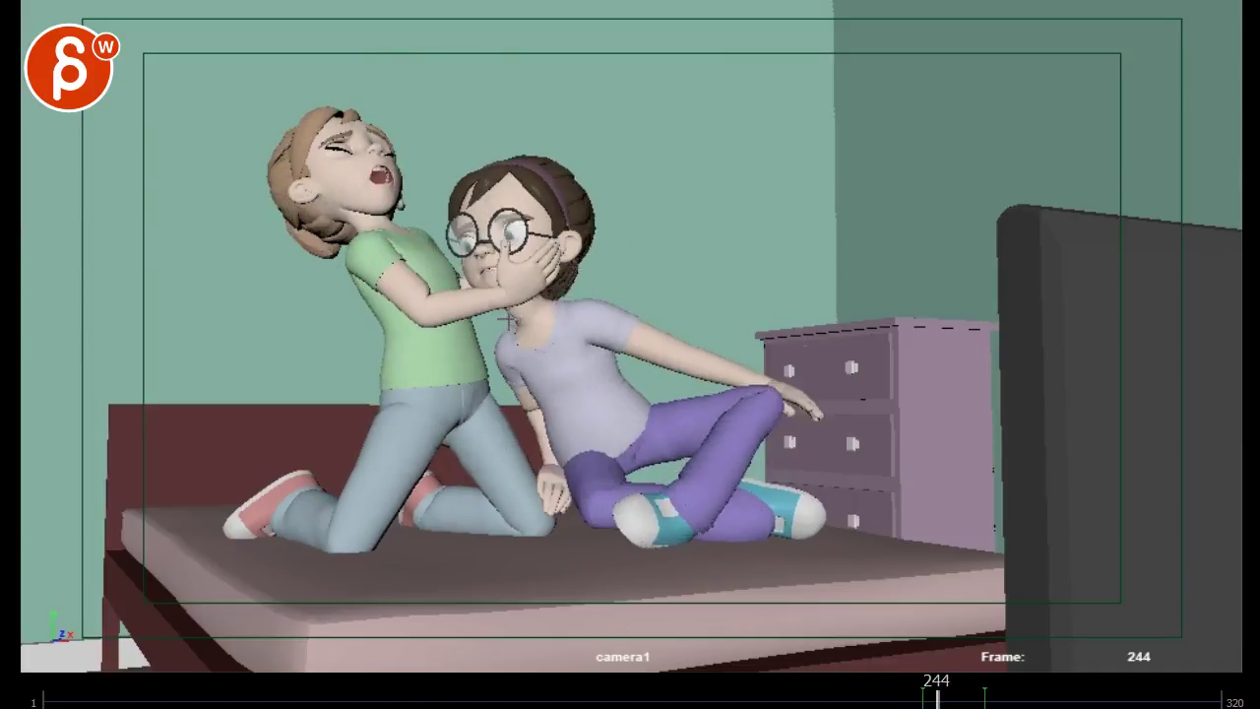
# - Step and scrub around frame 240, adding red curves there for the torso, arm and upward path of the movement
pyautogui.press('Left')
pyautogui.press('Left')
pyautogui.press('Left')
pyautogui.press('Left')
pyautogui.press('Left')
pyautogui.press('Left')
pyautogui.press('Left')
pyautogui.press('Left')
pyautogui.press('Left')
pyautogui.press('Left')
pyautogui.press('Left')
pyautogui.press('Left')
pyautogui.press('Left')
pyautogui.press('Left')
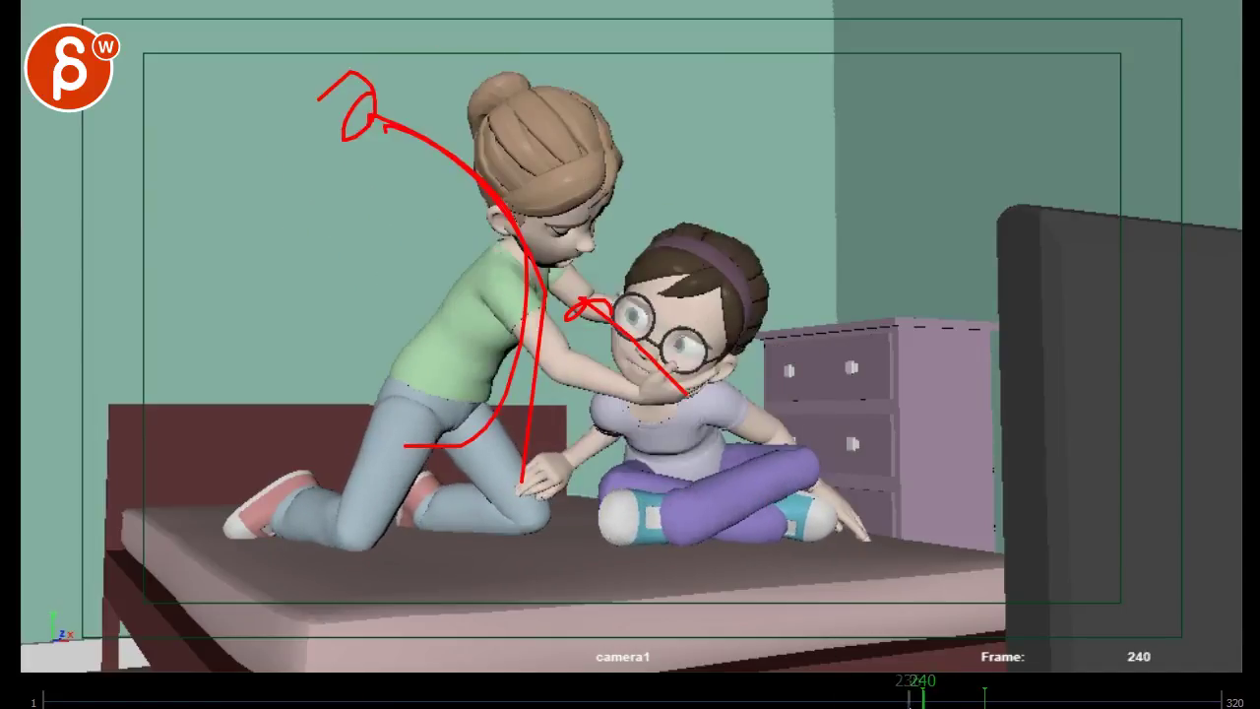
pyautogui.moveTo(893, 701)
pyautogui.mouseDown()
pyautogui.moveTo(969, 702)
pyautogui.moveTo(914, 701)
pyautogui.moveTo(934, 701)
pyautogui.mouseUp()
pyautogui.press('Left')
pyautogui.press('Left')
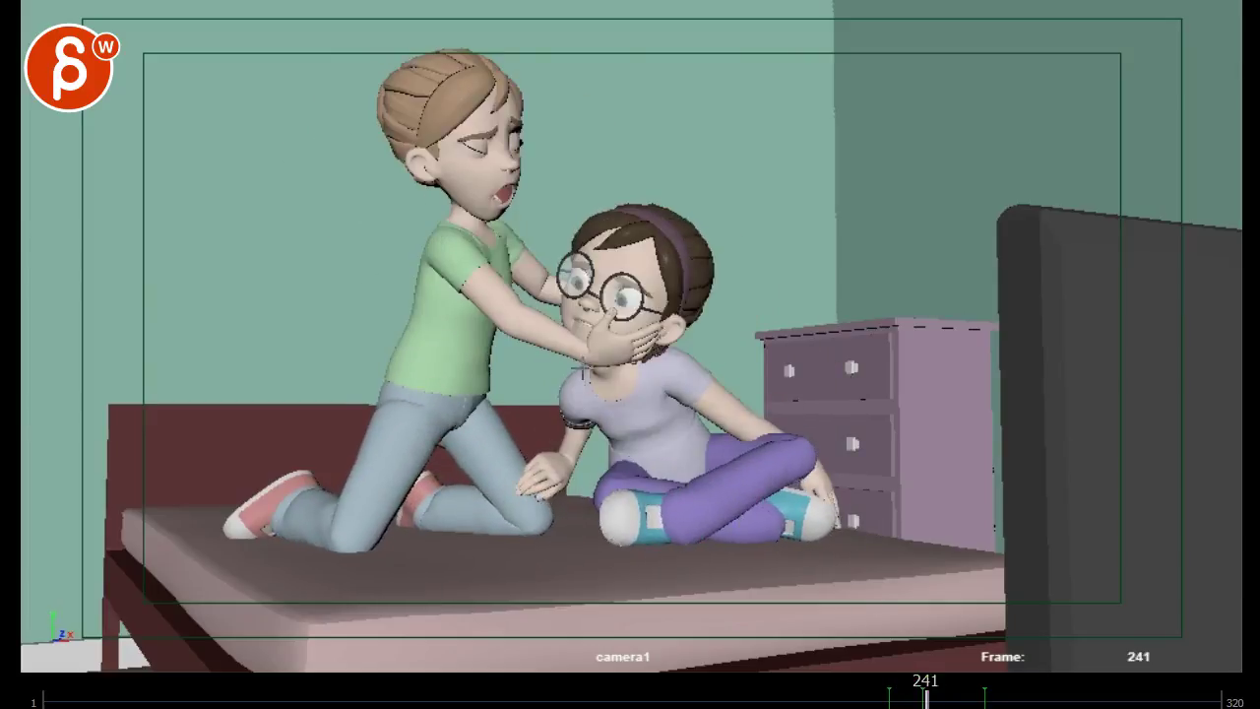
# - Step forward to frame 247 and draw a lower, trailing arm and hand in red for the dark-haired girl
pyautogui.press('Right')
pyautogui.press('Right')
pyautogui.press('Right')
pyautogui.press('Right')
pyautogui.press('Right')
pyautogui.press('Right')
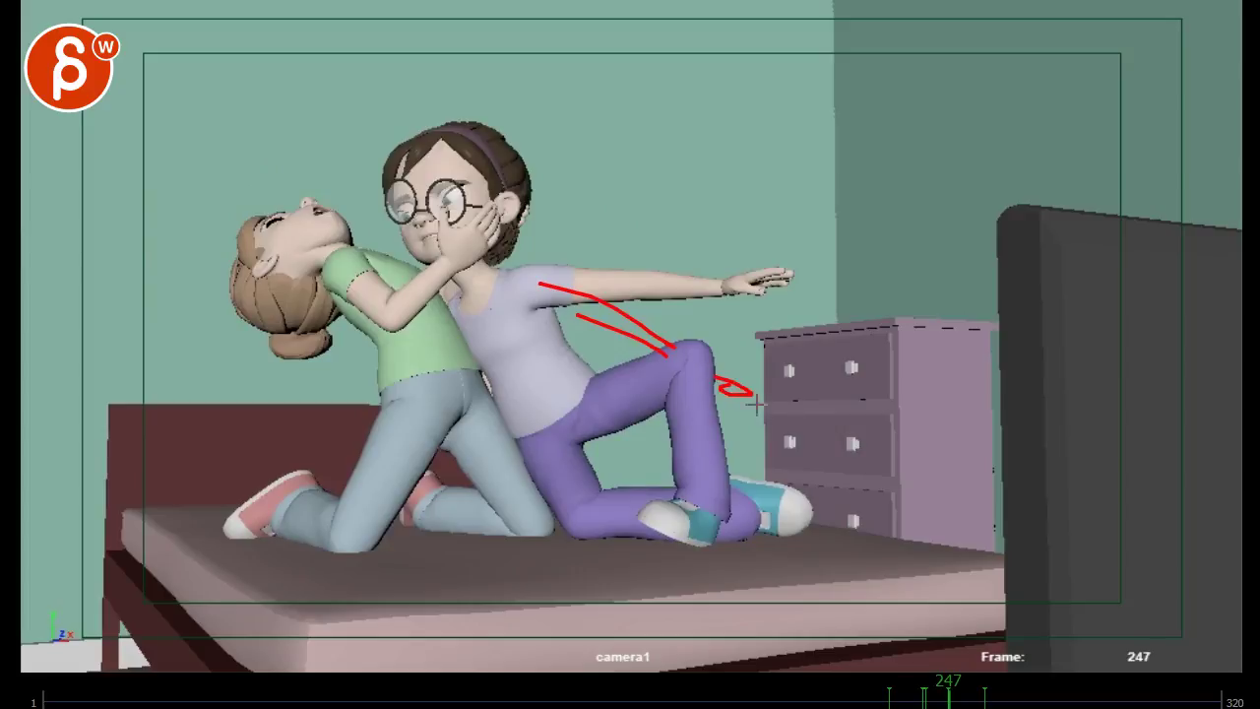
# - Step back and forth around frame 253 to examine the dark-haired girl's raised arm and hand
pyautogui.press('Right')
pyautogui.press('Right')
pyautogui.press('Right')
pyautogui.press('Right')
pyautogui.press('Right')
pyautogui.press('Right')
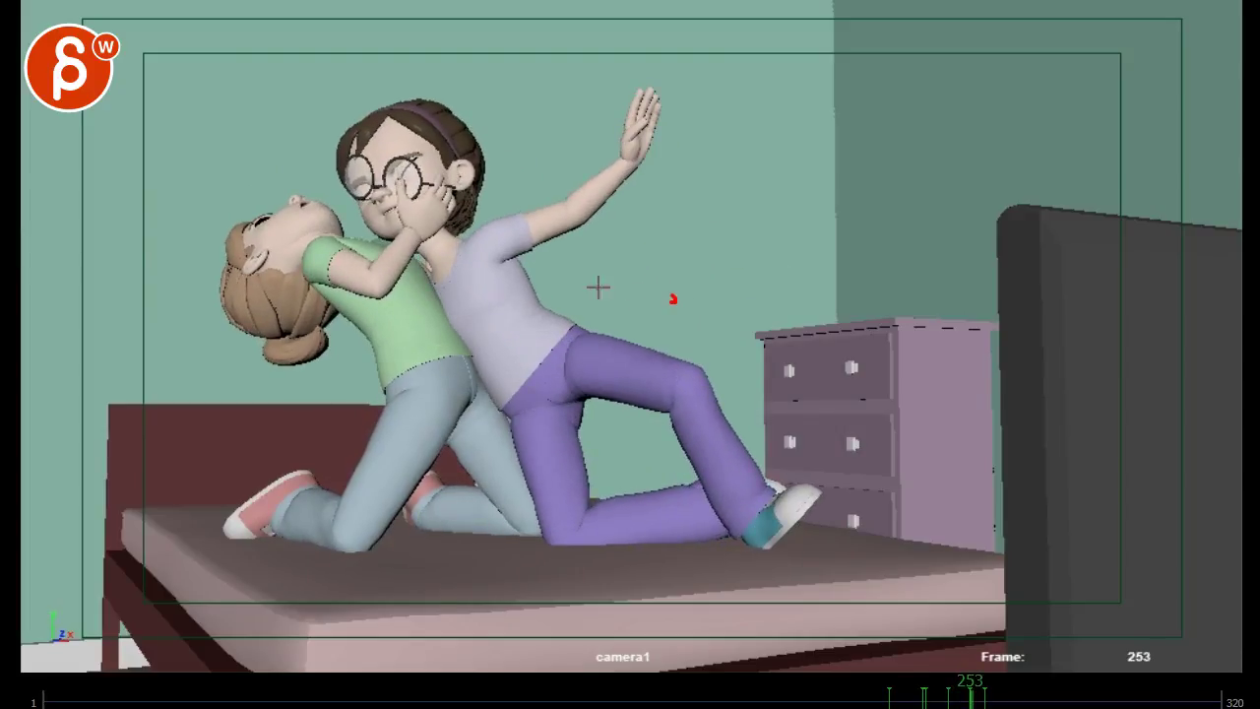
pyautogui.press('Right')
pyautogui.press('Right')
pyautogui.press('Right')
pyautogui.press('Left')
pyautogui.press('Left')
pyautogui.press('Left')
pyautogui.press('Left')
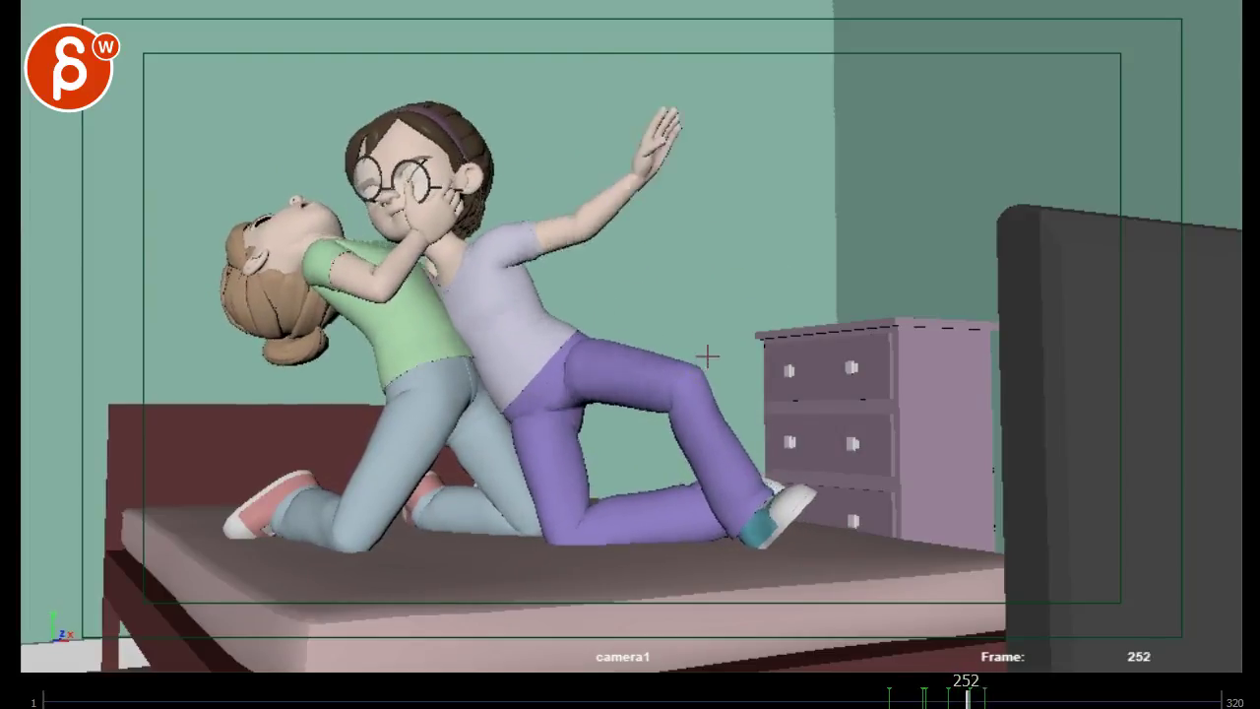
# - Jump back to the annotated frames and draw red lines along the dark-haired girl's arm at frames 246 and 247
pyautogui.press(',')
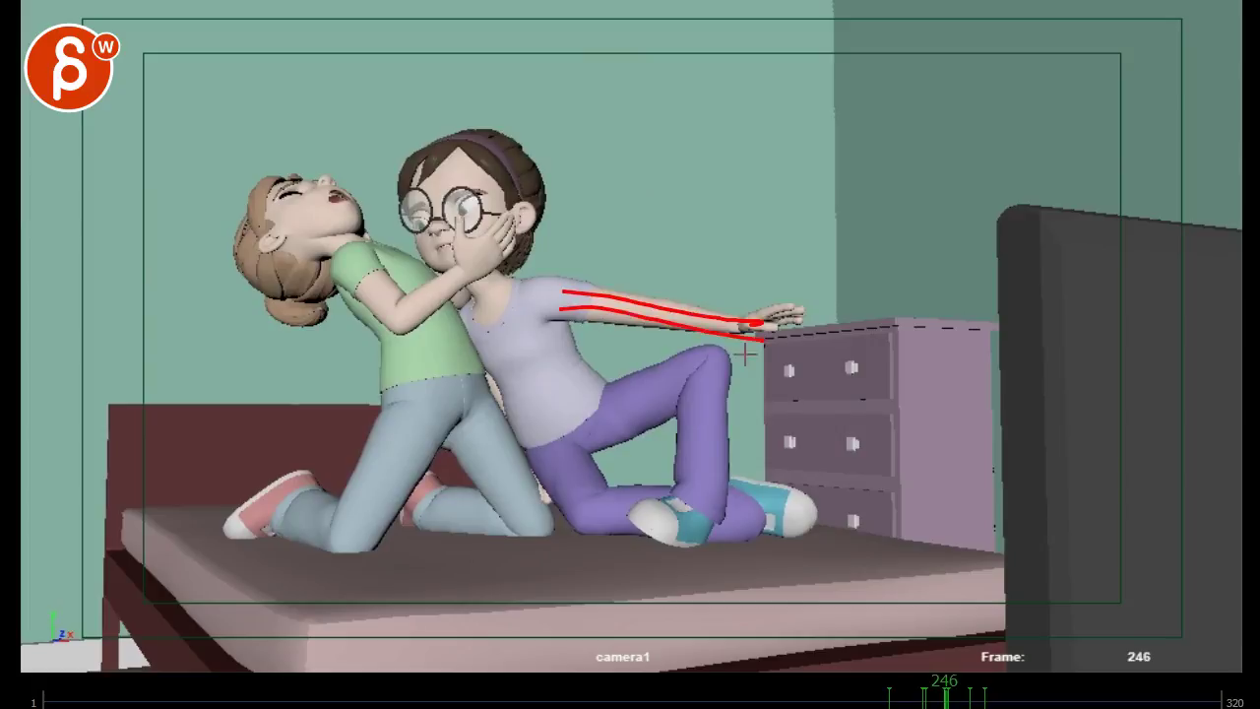
pyautogui.press(',')
pyautogui.press('Right')
pyautogui.press('Right')
pyautogui.press('Right')
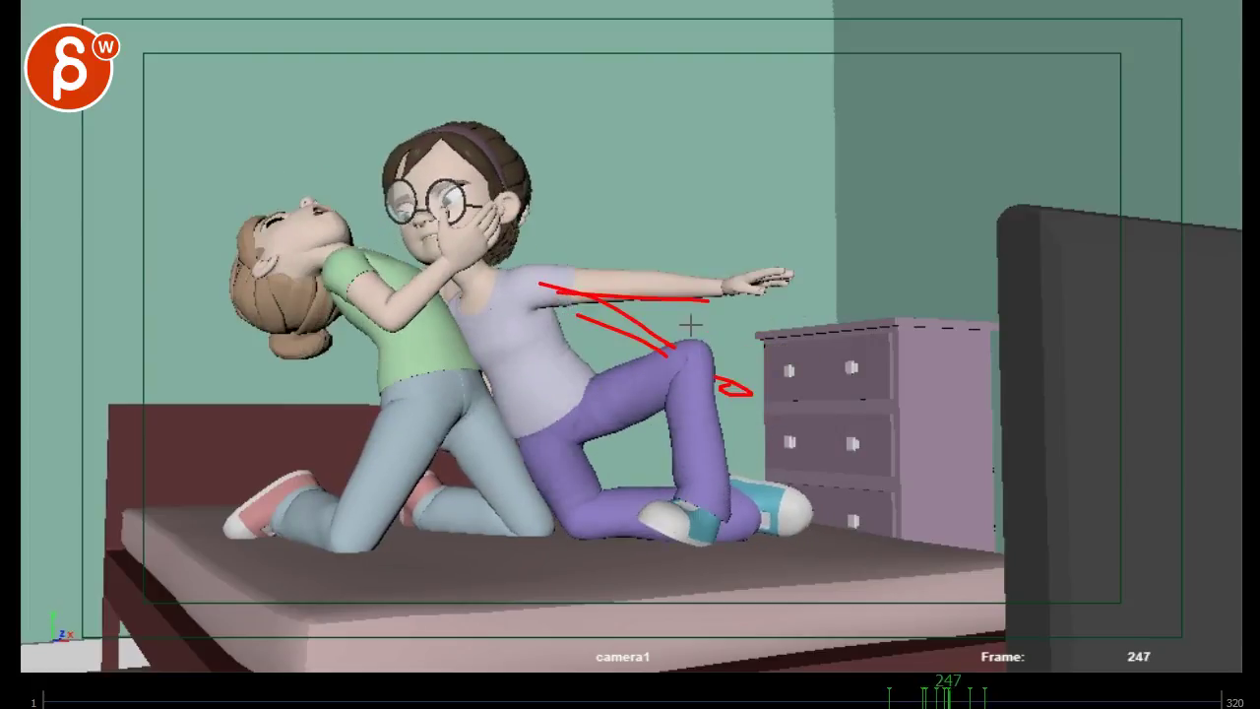
pyautogui.press('Right')
# - Scrub back to before frame 231 and play the shot through the fall to frame 285 to examine the full action
pyautogui.moveTo(900, 689); pyautogui.dragTo(865, 689)
pyautogui.press('space')
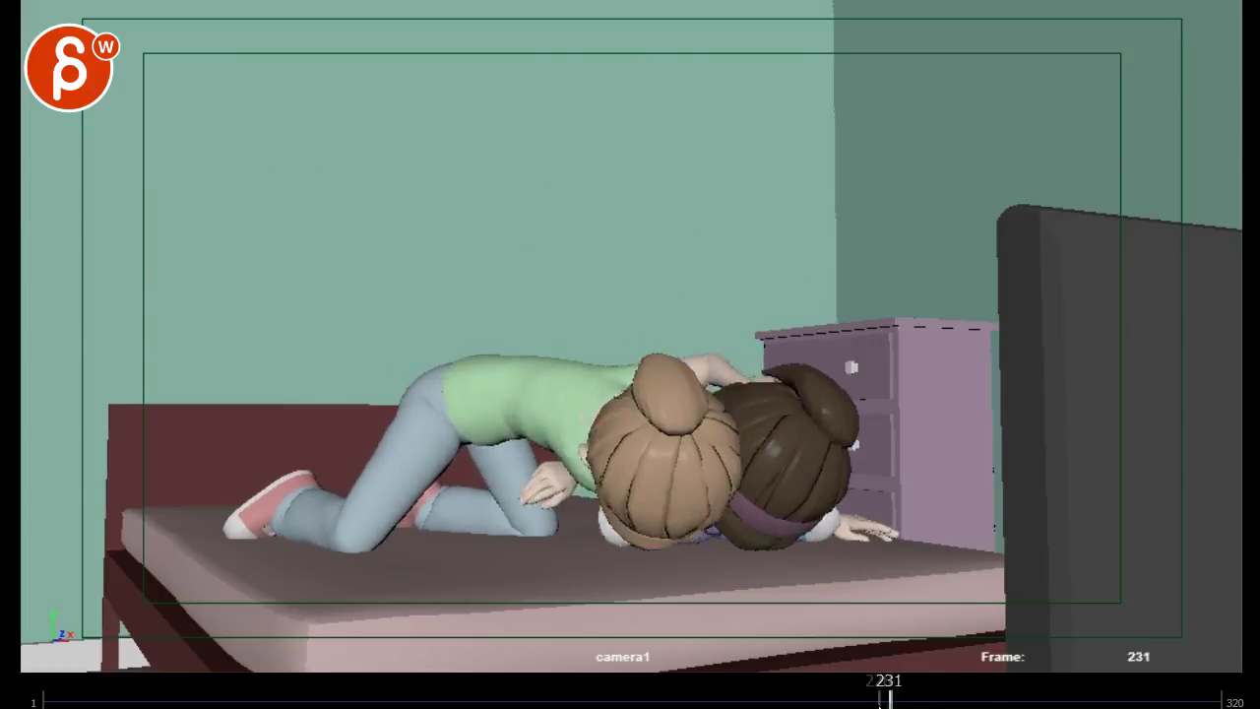
pyautogui.moveTo(978, 697); pyautogui.dragTo(900, 689)
pyautogui.press('space')
pyautogui.hotkey('alt', 'v')
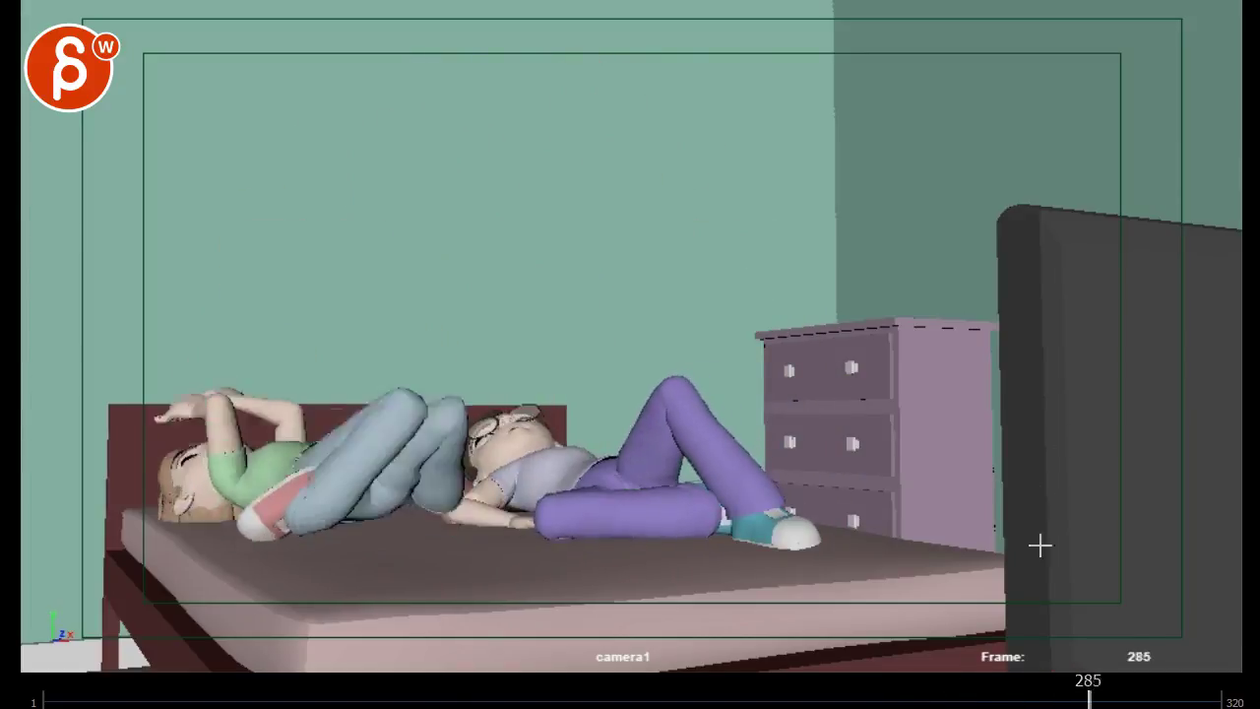
# - Scrub to frame 260 and draw the dark-haired girl's chest and arms pushing toward the other girl in red
pyautogui.moveTo(1047, 695); pyautogui.dragTo(996, 697)
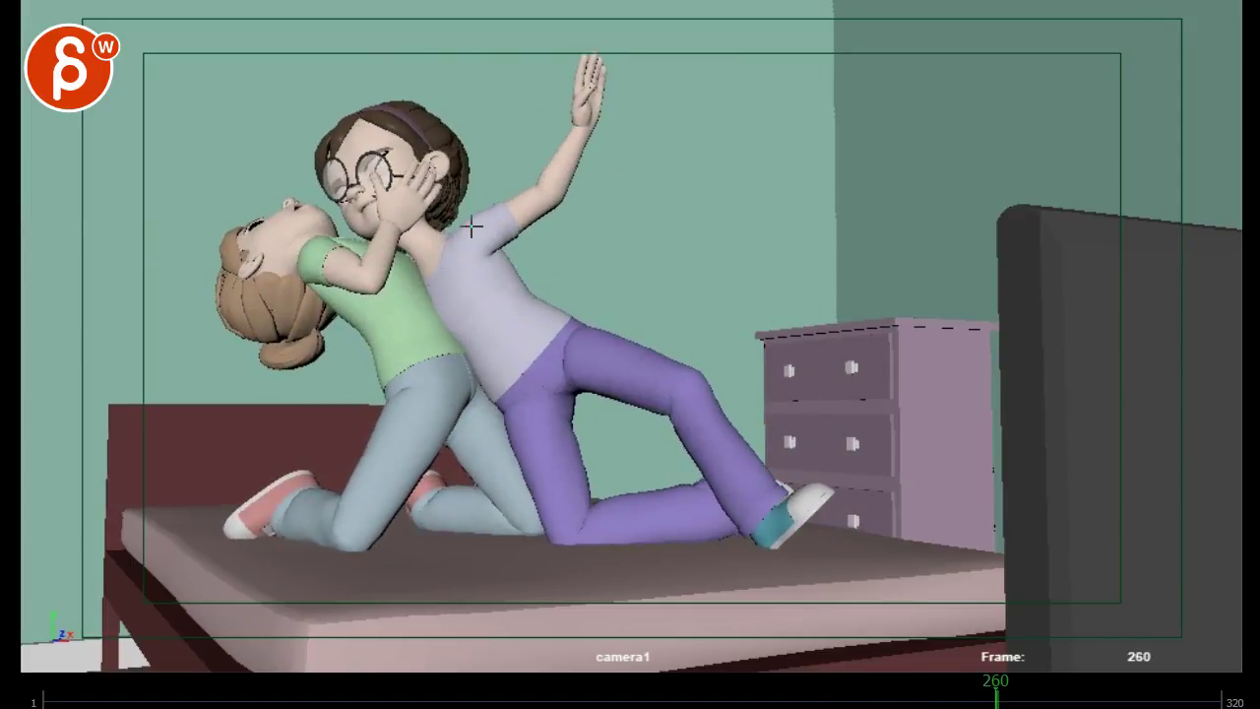
pyautogui.moveTo(500, 308); pyautogui.dragTo(501, 318)
pyautogui.moveTo(487, 301); pyautogui.dragTo(403, 282)
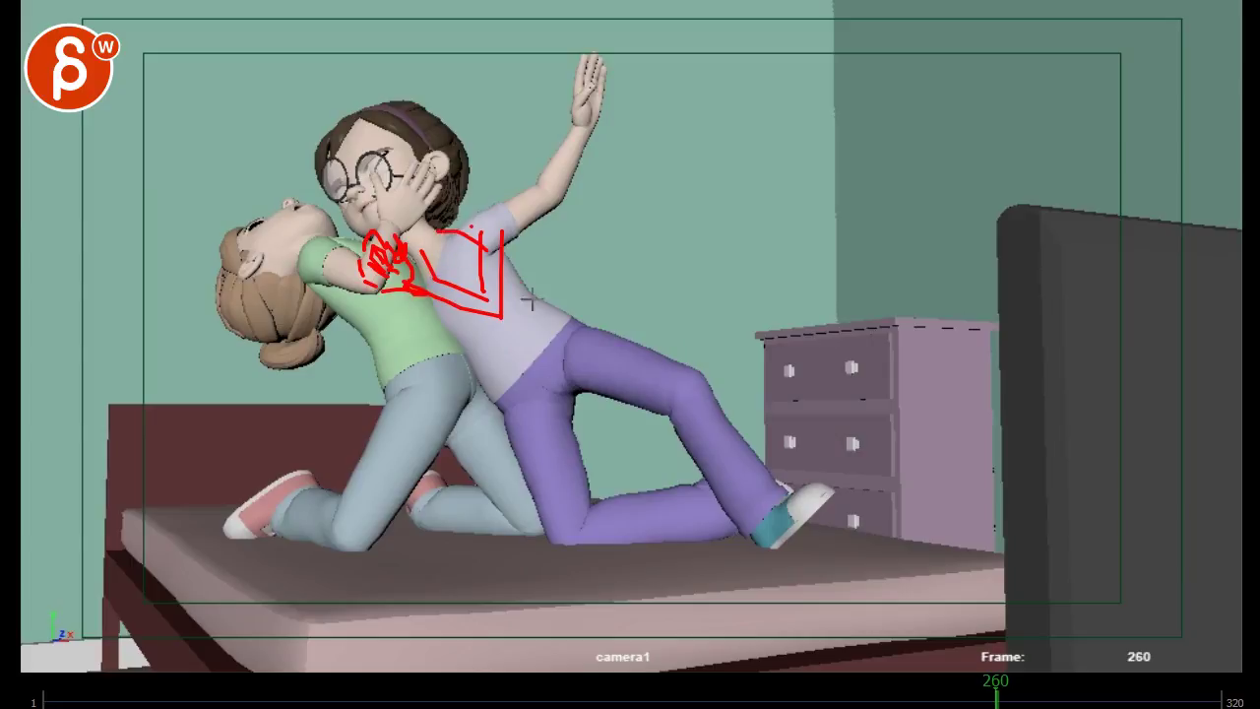
# - At frame 260, draw a red line from the dark-haired girl's foot to her shoulder, with arrows beside her and reinforced arm lines
pyautogui.moveTo(797, 532); pyautogui.dragTo(556, 320)
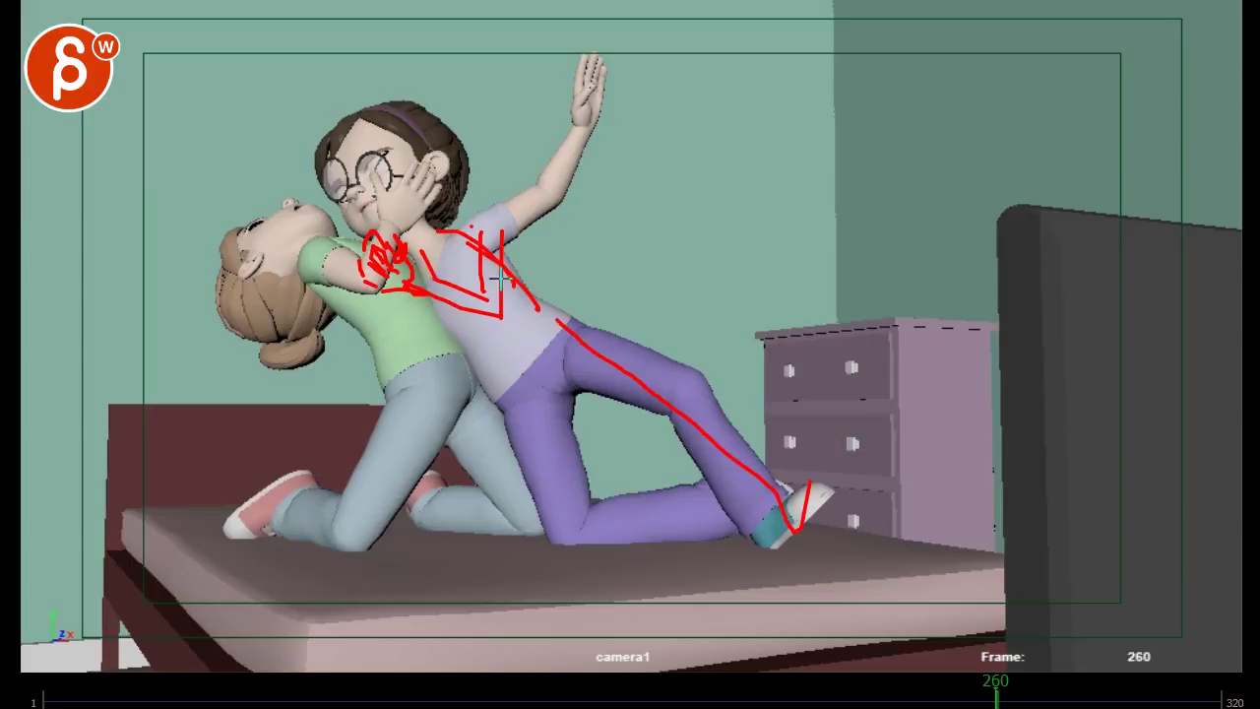
pyautogui.moveTo(699, 345); pyautogui.dragTo(771, 266)
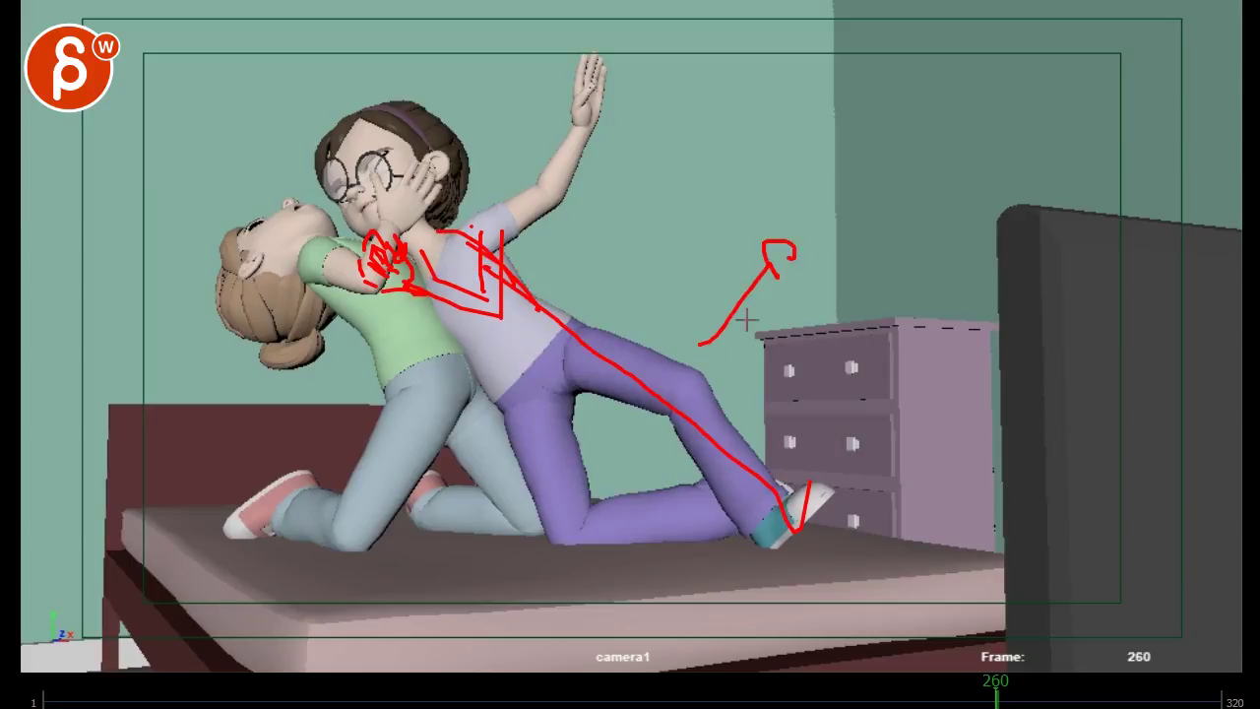
pyautogui.moveTo(683, 228); pyautogui.dragTo(697, 342)
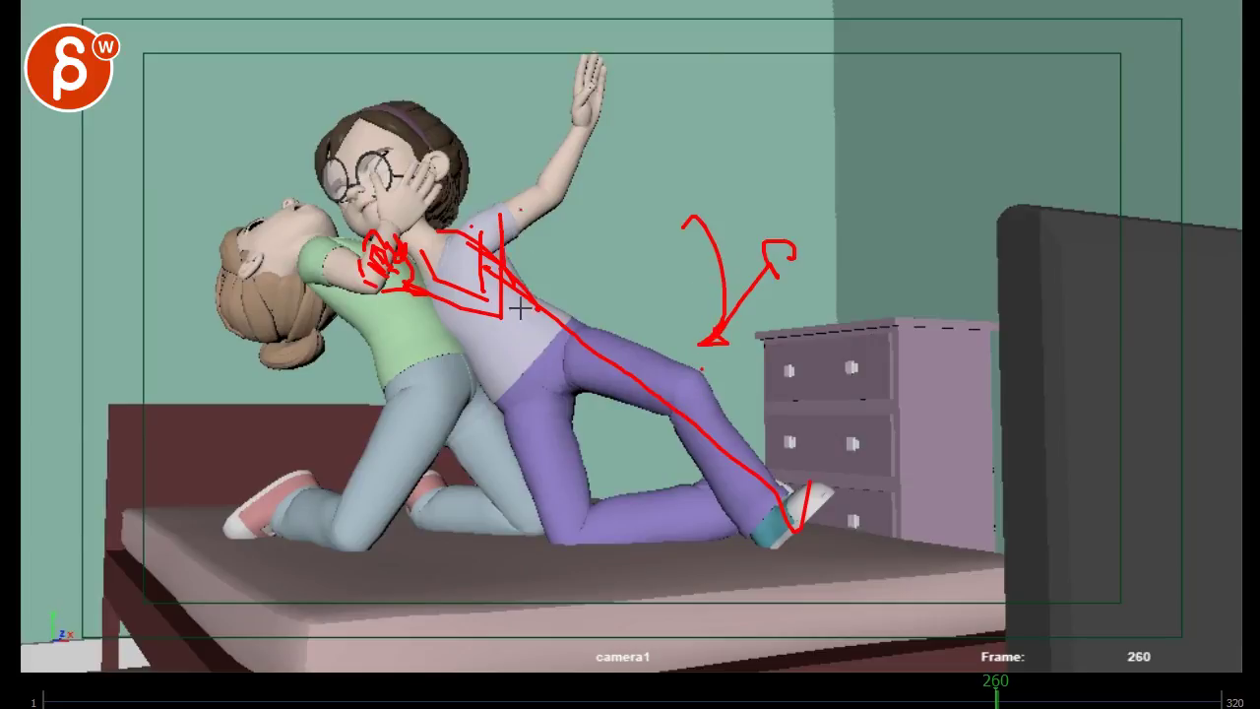
pyautogui.moveTo(519, 308)
pyautogui.mouseDown()
pyautogui.moveTo(440, 274)
pyautogui.moveTo(396, 281)
pyautogui.moveTo(335, 239)
pyautogui.mouseUp()
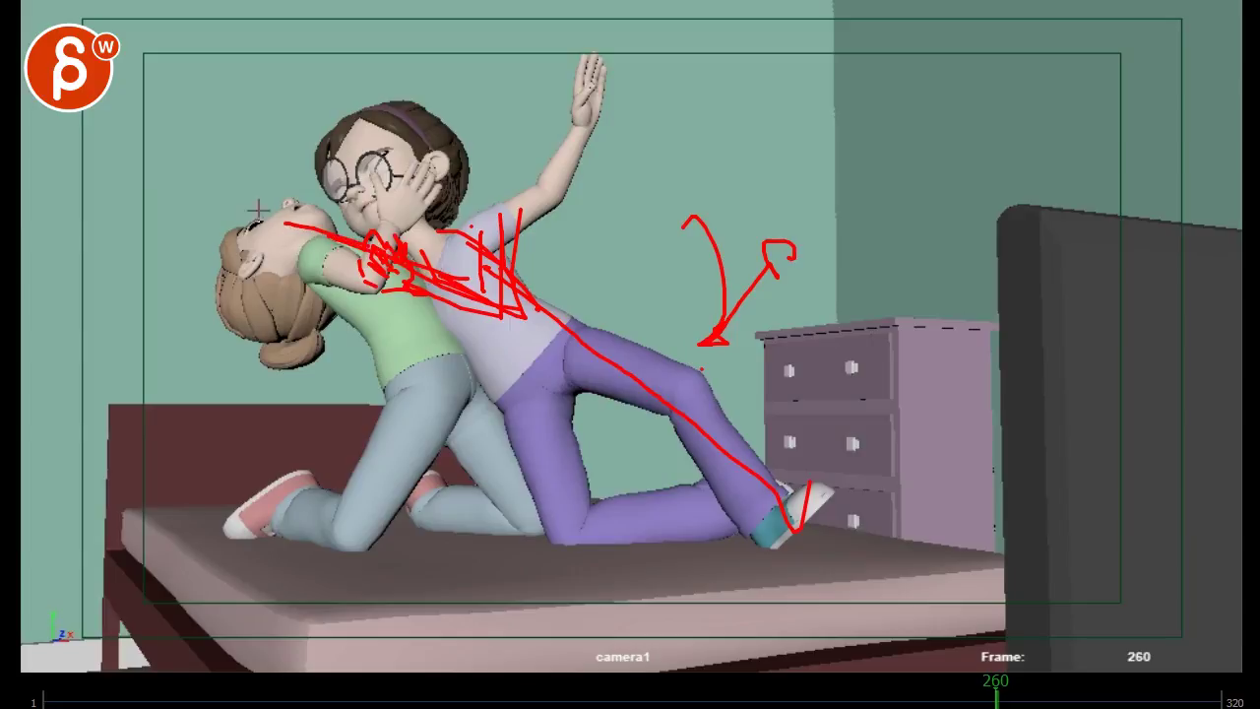
# - Circle the light-haired girl's head at frame 261, sketch the dark-haired girl's arms and head at 262, and scribble over her raised arm
pyautogui.press('Right')
pyautogui.moveTo(258, 150); pyautogui.dragTo(288, 158)
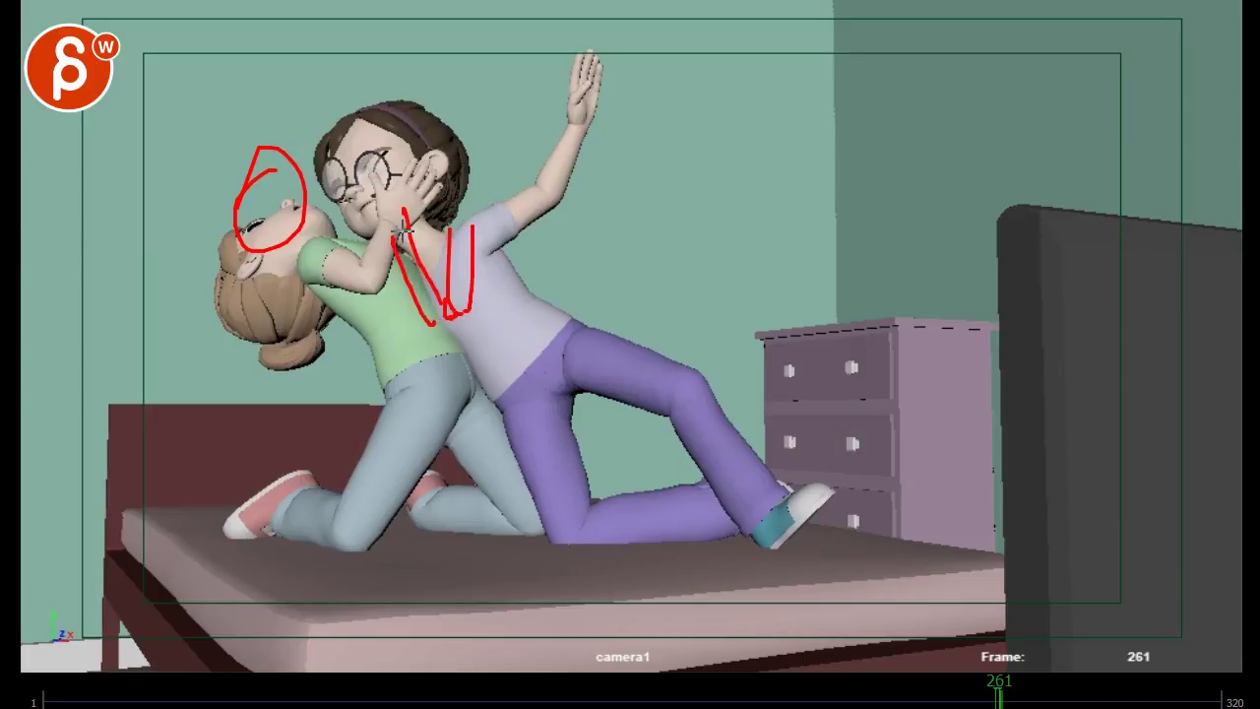
pyautogui.press('Right')
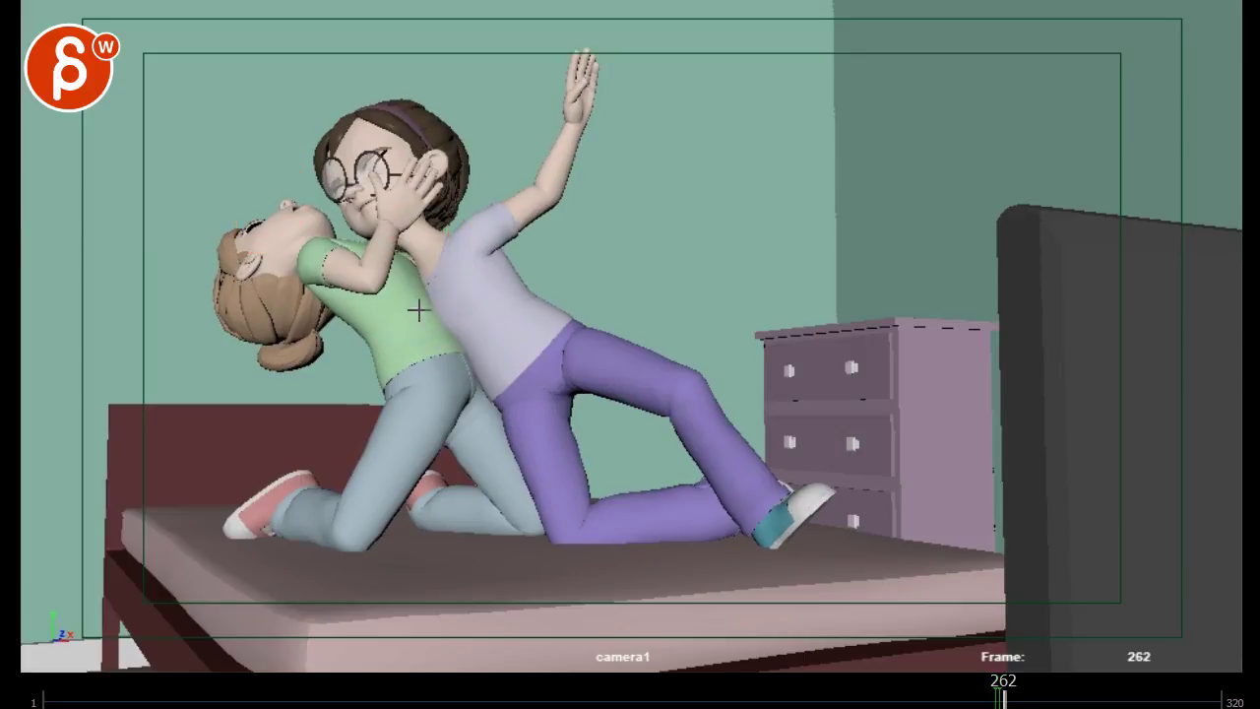
pyautogui.moveTo(455, 229); pyautogui.dragTo(443, 303)
pyautogui.moveTo(484, 242)
pyautogui.mouseDown()
pyautogui.moveTo(470, 338)
pyautogui.moveTo(382, 246)
pyautogui.mouseUp()
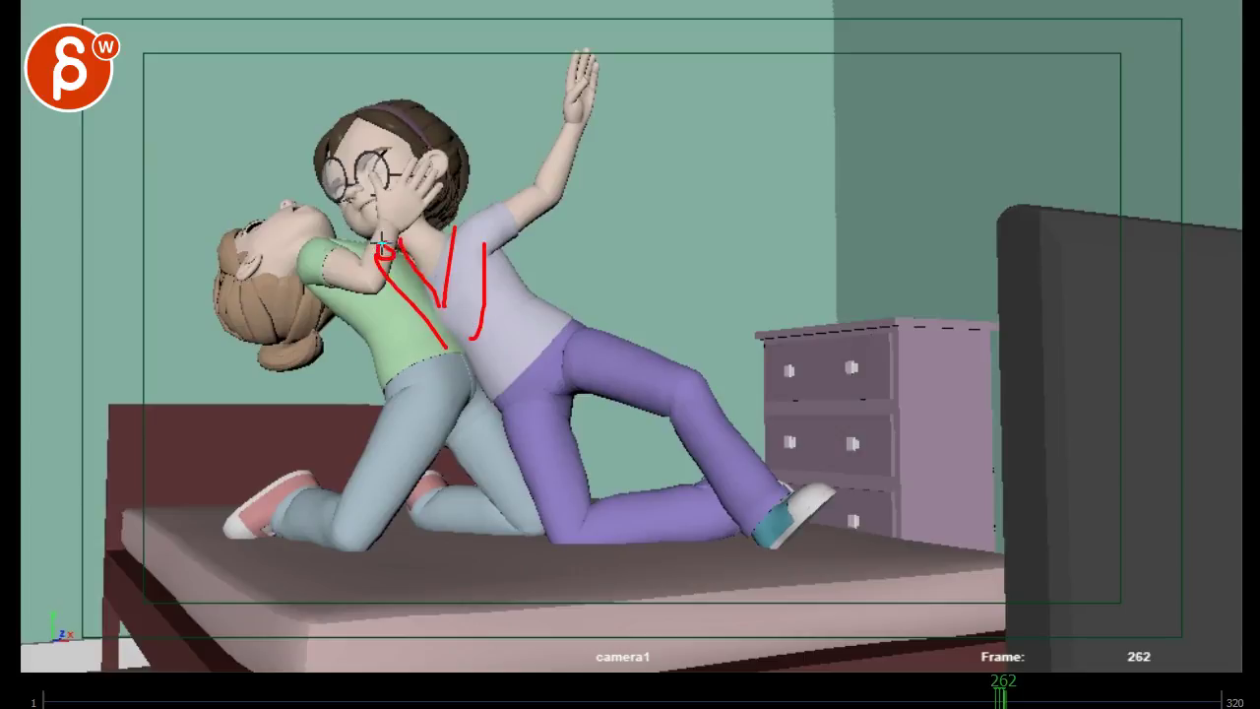
pyautogui.moveTo(499, 234)
pyautogui.mouseDown()
pyautogui.moveTo(587, 57)
pyautogui.moveTo(546, 142)
pyautogui.moveTo(533, 223)
pyautogui.mouseUp()
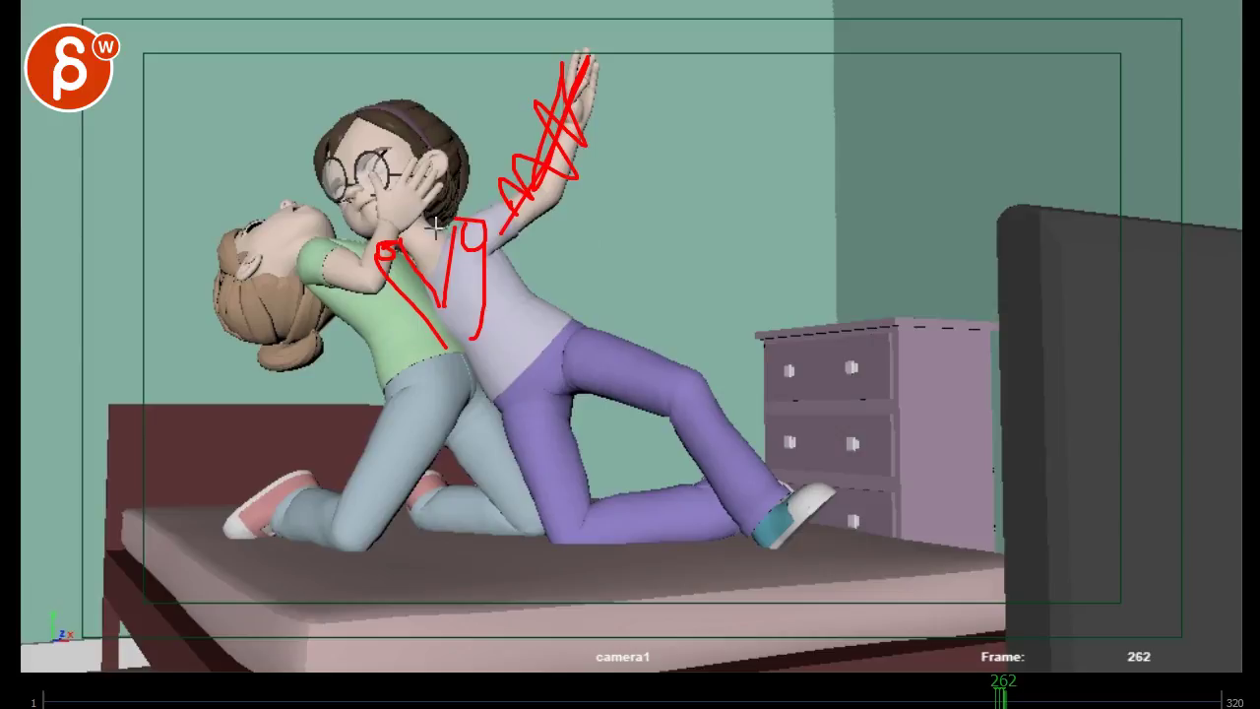
pyautogui.press('Right')
pyautogui.press('Left')
pyautogui.moveTo(374, 172)
pyautogui.mouseDown()
pyautogui.moveTo(449, 128)
pyautogui.moveTo(374, 172)
pyautogui.mouseUp()
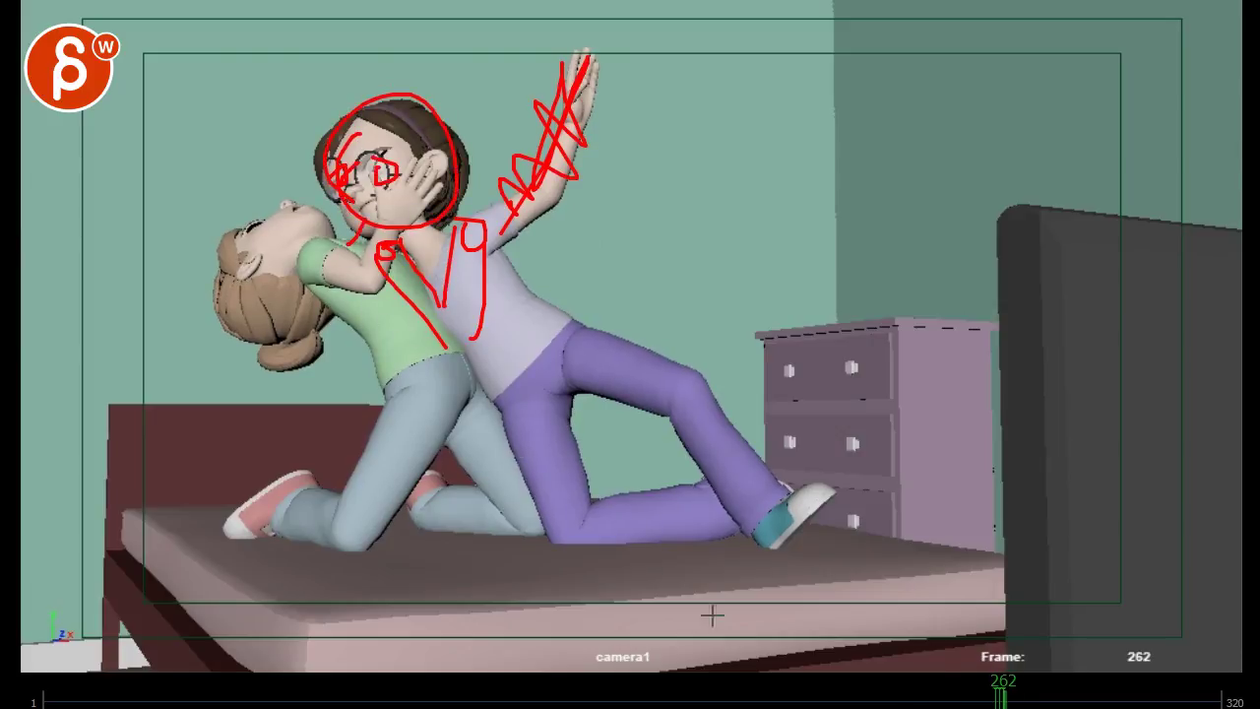
# - Draw red direction lines at frames 259 and 258 running from the dresser through the dark-haired girl's torso toward the other girl
pyautogui.moveTo(994, 697)
pyautogui.mouseDown()
pyautogui.moveTo(903, 697)
pyautogui.moveTo(994, 702)
pyautogui.mouseUp()
pyautogui.moveTo(768, 344); pyautogui.dragTo(502, 294)
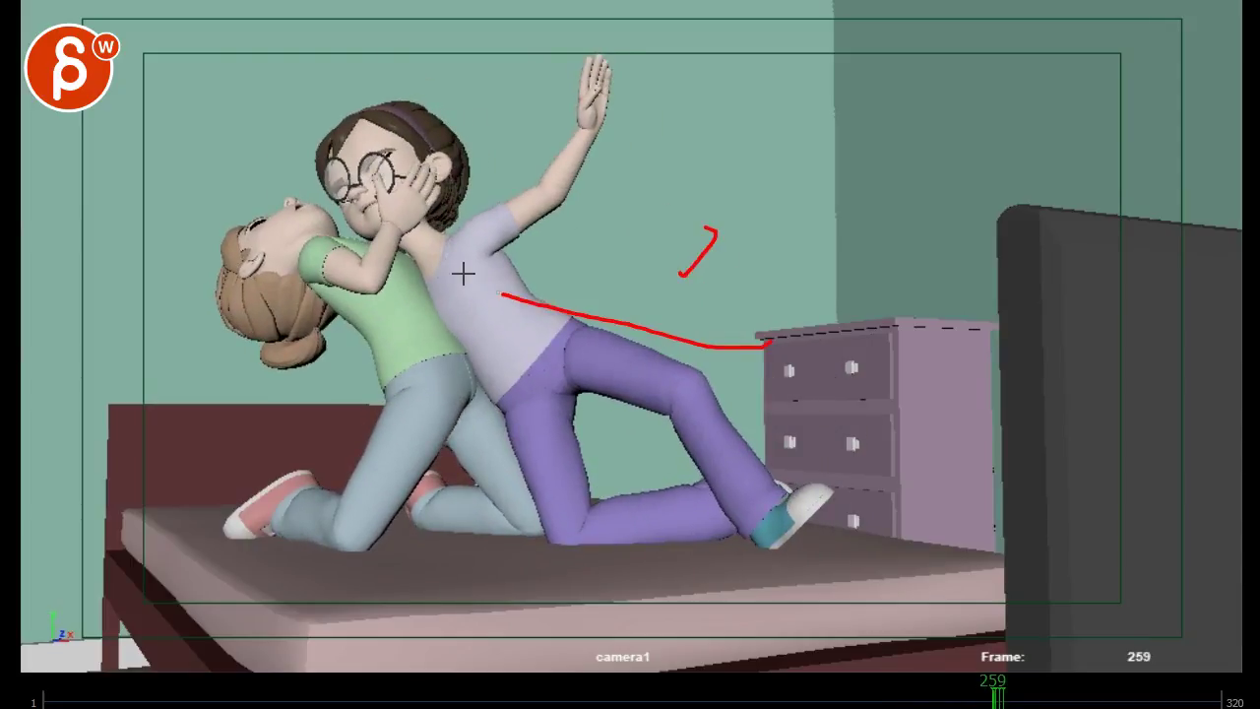
pyautogui.moveTo(442, 210); pyautogui.dragTo(364, 233)
pyautogui.hotkey('alt', ',')
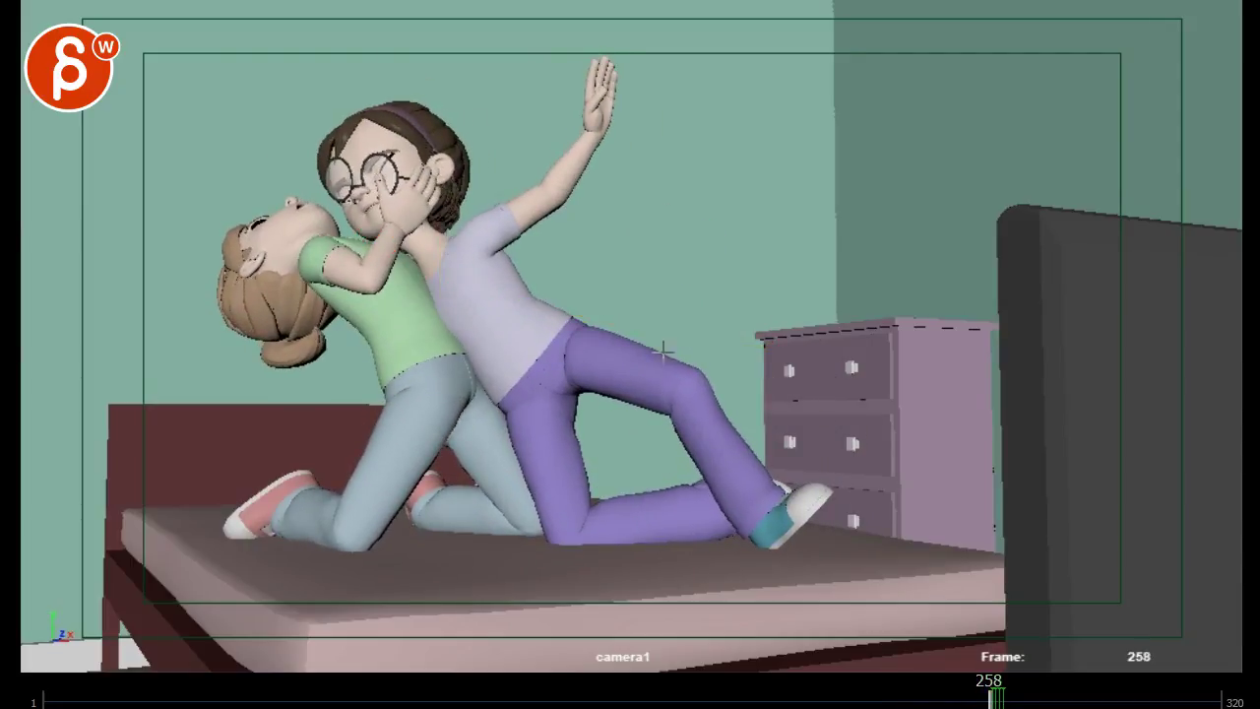
pyautogui.moveTo(764, 329)
pyautogui.mouseDown()
pyautogui.moveTo(641, 360)
pyautogui.moveTo(328, 237)
pyautogui.mouseUp()
pyautogui.moveTo(188, 211)
pyautogui.mouseDown()
pyautogui.moveTo(355, 223)
pyautogui.moveTo(245, 173)
pyautogui.mouseUp()
# - Step back and forth around frames 258 to 261 to examine the held pushing pose
pyautogui.press('Right')
pyautogui.press('Right')
pyautogui.press('Right')
pyautogui.press('Left')
pyautogui.press('Left')
pyautogui.press('Left')
pyautogui.press('Left')
pyautogui.press('Left')
pyautogui.press('Left')
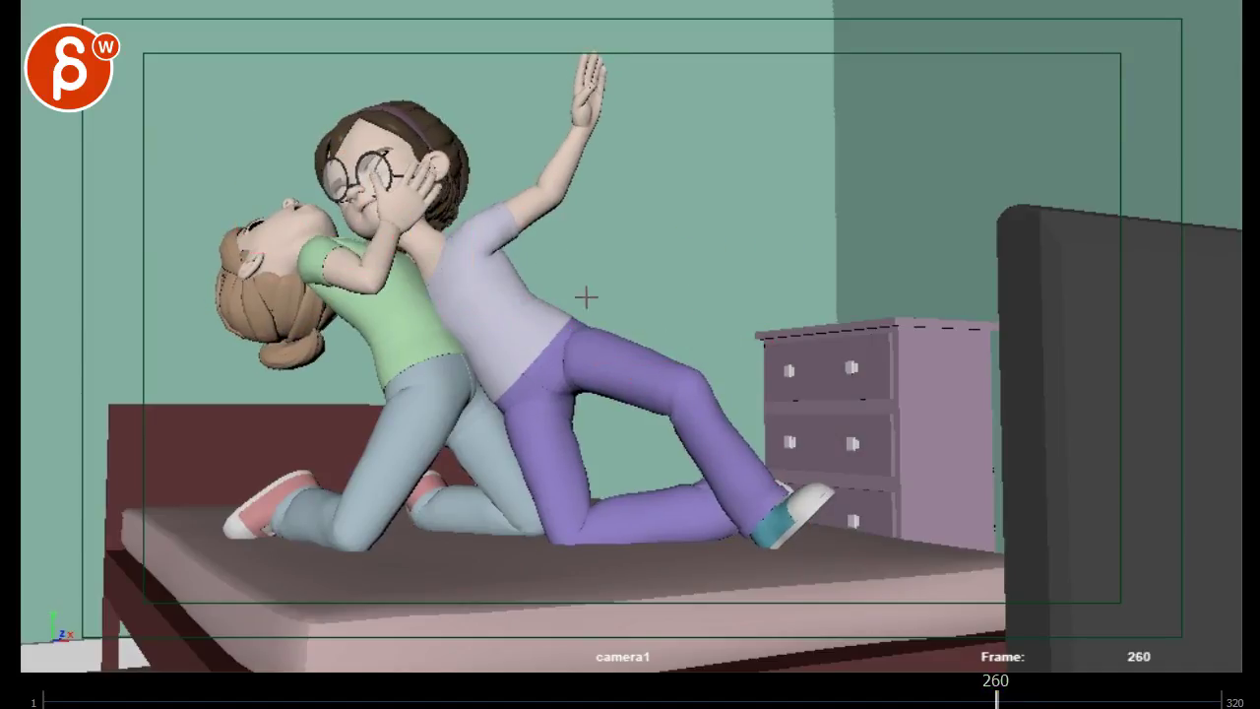
# - Play from about frame 247 to 263, circle the dark-haired girl's raised hand and draw its path toward the other girl's face
pyautogui.click(942, 701)
pyautogui.moveTo(942, 702)
pyautogui.mouseDown()
pyautogui.moveTo(909, 702)
pyautogui.moveTo(960, 702)
pyautogui.moveTo(941, 702)
pyautogui.mouseUp()
pyautogui.press('space')
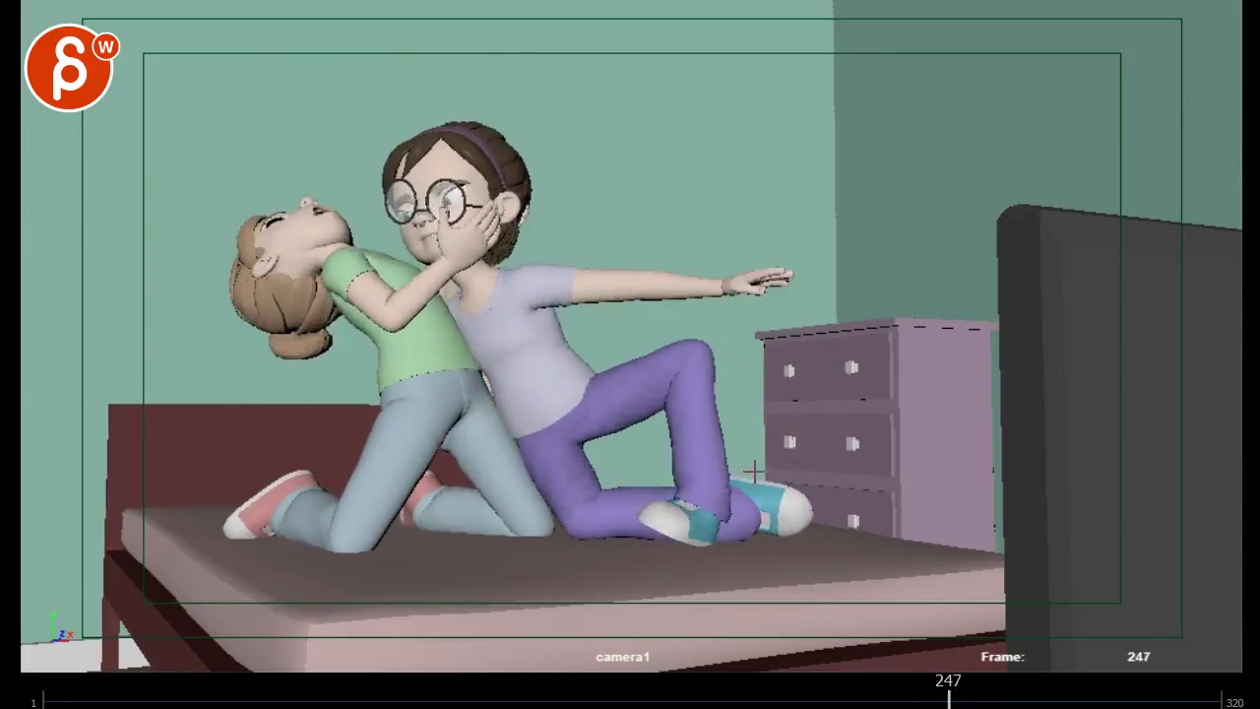
pyautogui.press('space')
pyautogui.moveTo(512, 25)
pyautogui.mouseDown()
pyautogui.moveTo(618, 33)
pyautogui.moveTo(561, 36)
pyautogui.mouseUp()
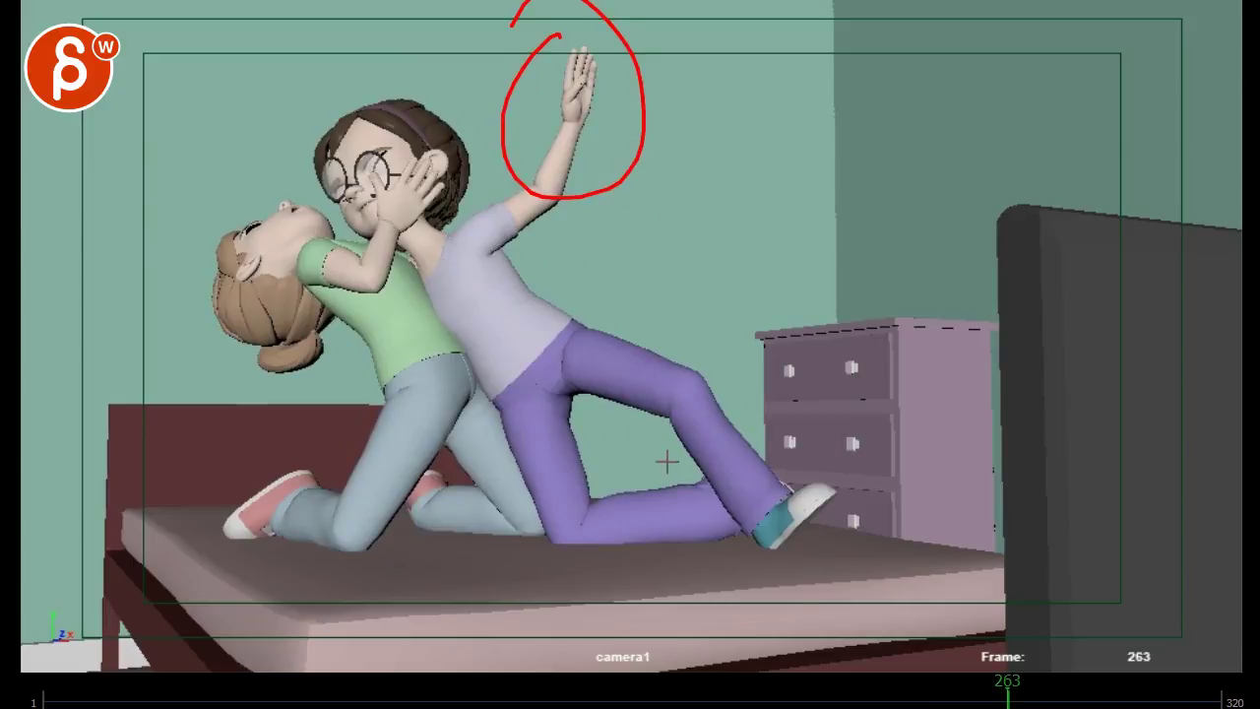
pyautogui.moveTo(569, 81)
pyautogui.mouseDown()
pyautogui.moveTo(594, 84)
pyautogui.moveTo(307, 234)
pyautogui.mouseUp()
# - Play on to frame 274 and scrub back to frame 252 to examine how the girls separate
pyautogui.press('Right')
pyautogui.hotkey('alt', 'v')
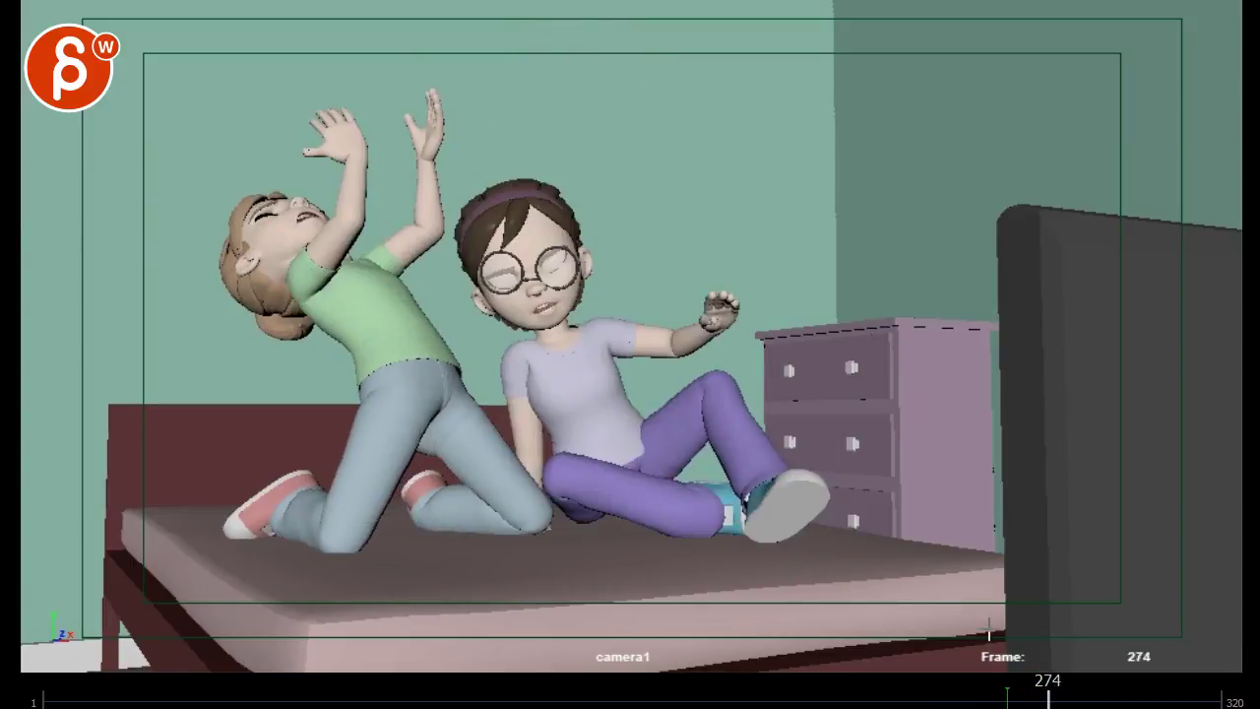
pyautogui.moveTo(1018, 697); pyautogui.dragTo(968, 702)
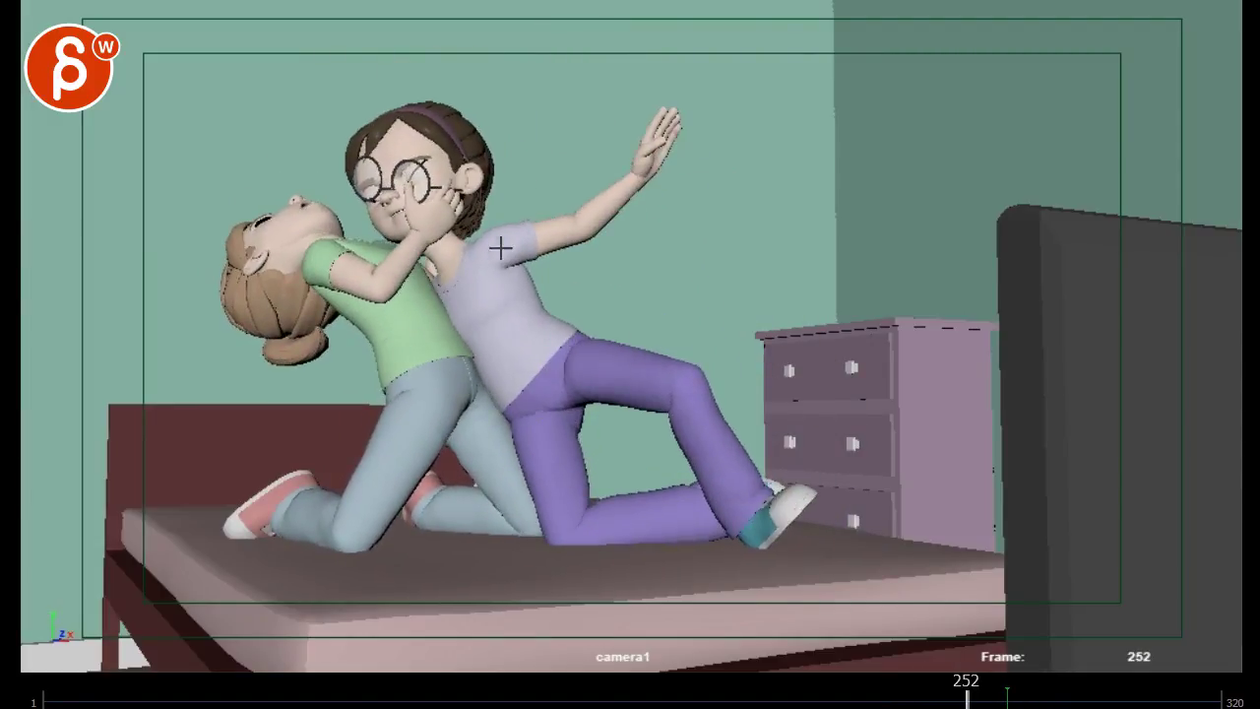
# - At frame 252, sketch a red arm and hand reaching from the dark-haired girl's chest to the other girl's shoulder
pyautogui.moveTo(475, 254)
pyautogui.mouseDown()
pyautogui.moveTo(456, 285)
pyautogui.moveTo(461, 246)
pyautogui.mouseUp()
pyautogui.moveTo(475, 254); pyautogui.dragTo(442, 291)
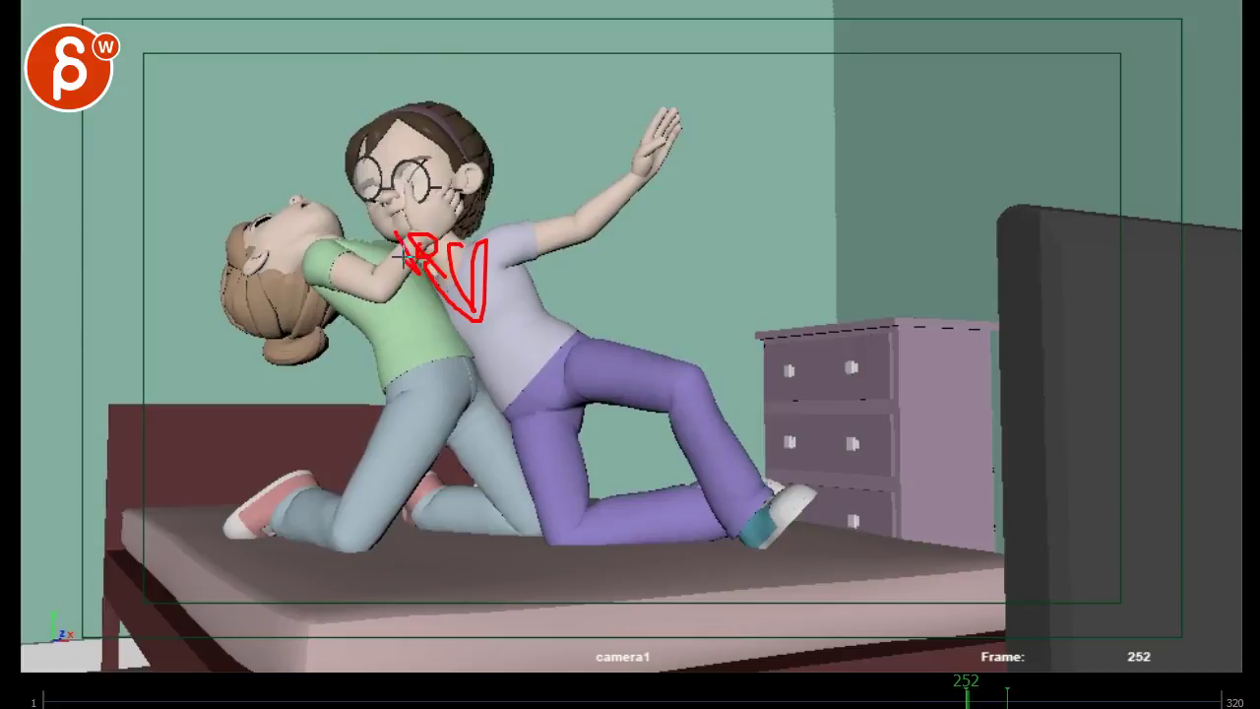
pyautogui.moveTo(404, 254); pyautogui.dragTo(400, 267)
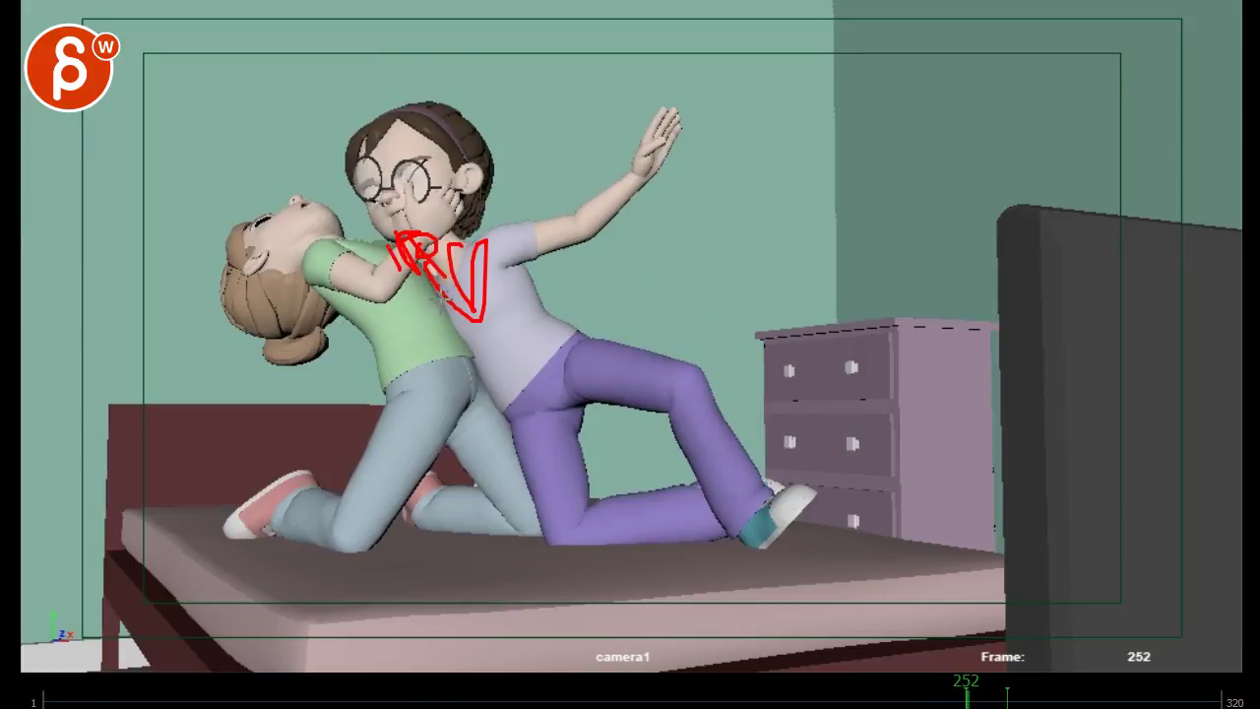
# - At frame 253, sketch a bent pushing arm and hand against the other girl's chest and a redrawn head over the dark-haired girl's face
pyautogui.press('Right')
pyautogui.moveTo(476, 237); pyautogui.dragTo(481, 315)
pyautogui.moveTo(493, 245)
pyautogui.mouseDown()
pyautogui.moveTo(498, 322)
pyautogui.moveTo(420, 280)
pyautogui.mouseUp()
pyautogui.moveTo(482, 324); pyautogui.dragTo(416, 304)
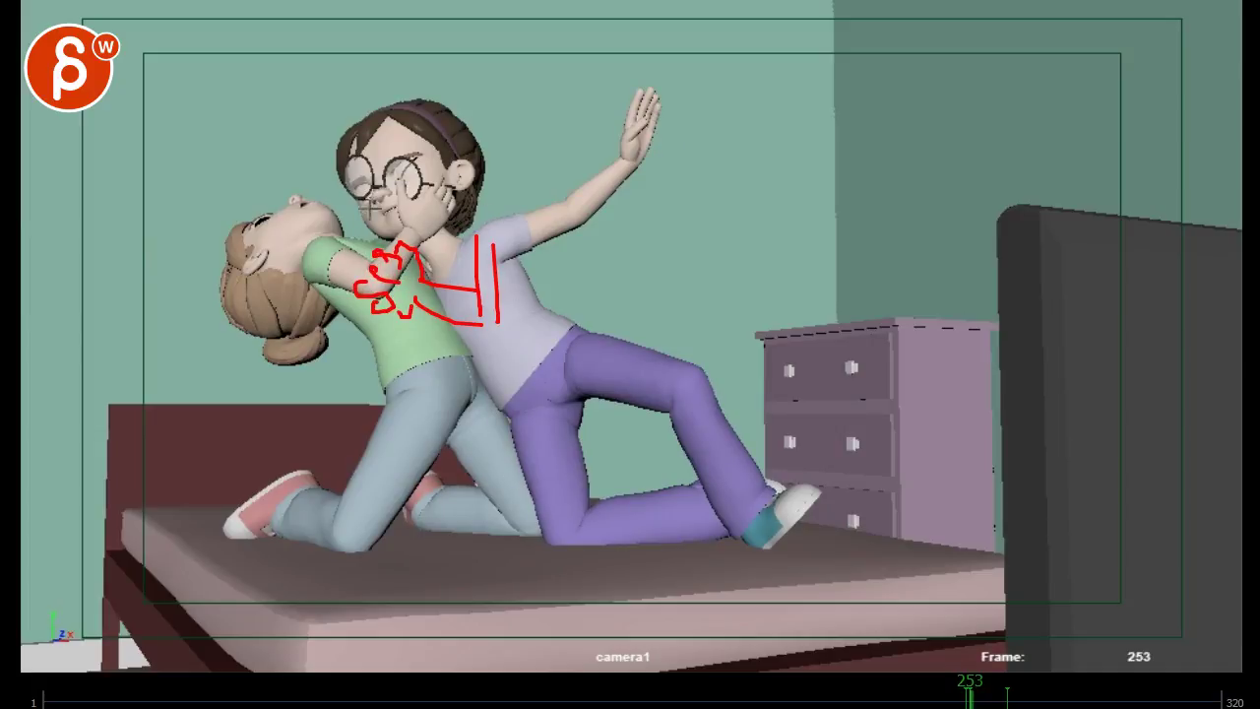
pyautogui.moveTo(439, 189)
pyautogui.mouseDown()
pyautogui.moveTo(352, 178)
pyautogui.moveTo(439, 163)
pyautogui.moveTo(398, 177)
pyautogui.mouseUp()
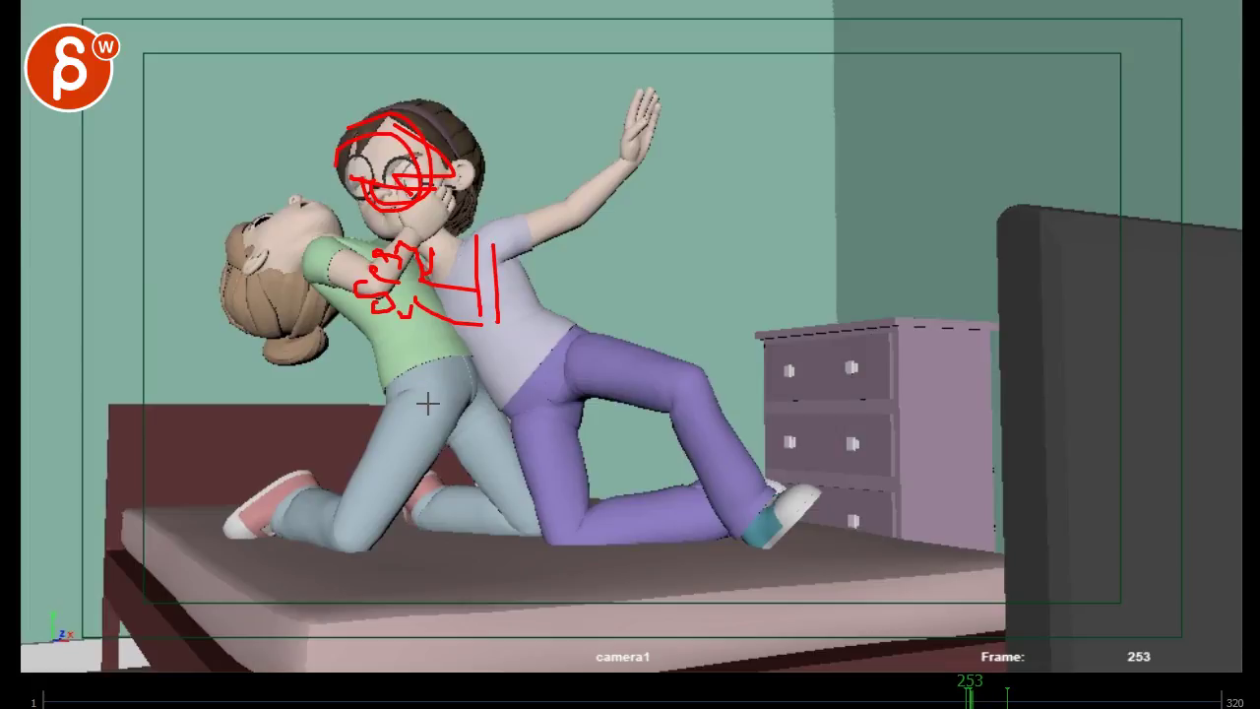
# - Step forward to about frame 264, draw around the dark-haired girl's raised hand and compare it with the neighbouring frames
pyautogui.press('Right')
pyautogui.press('Right')
pyautogui.press('Right')
pyautogui.press('Right')
pyautogui.press('Right')
pyautogui.press('Right')
pyautogui.press('Right')
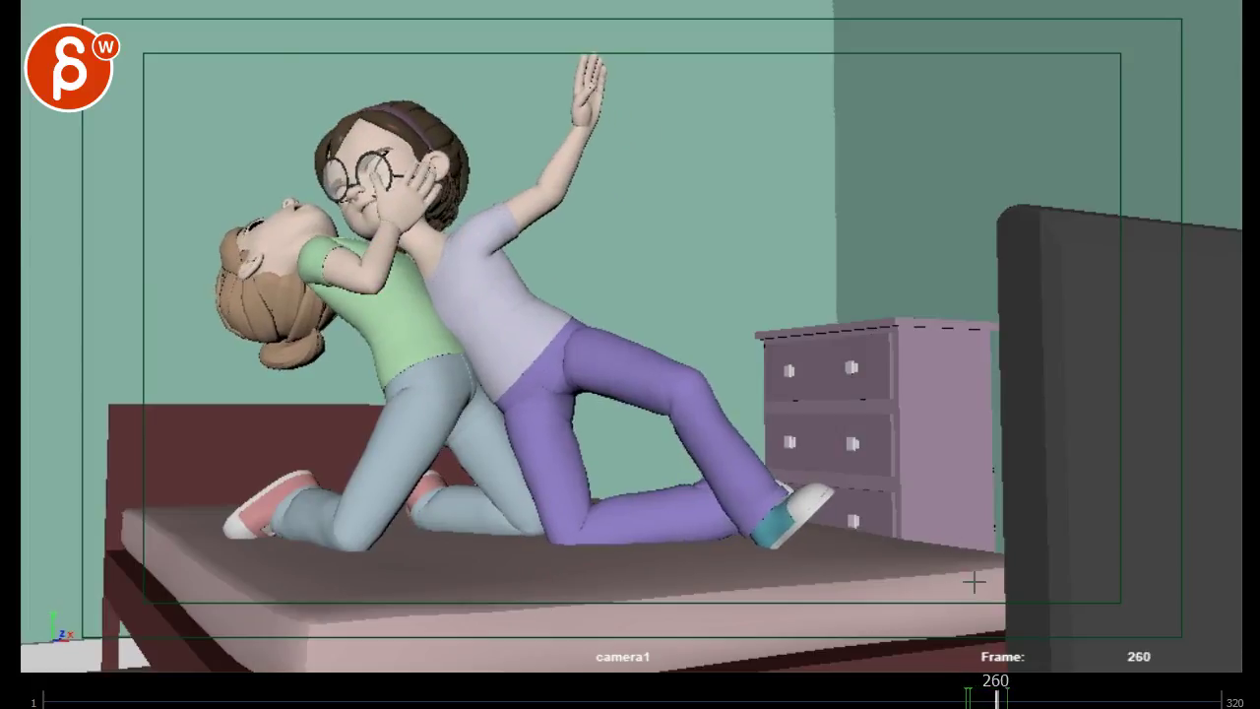
pyautogui.press('Right')
pyautogui.press('Right')
pyautogui.press('Right')
pyautogui.press('Right')
pyautogui.press('Right')
pyautogui.press('Left')
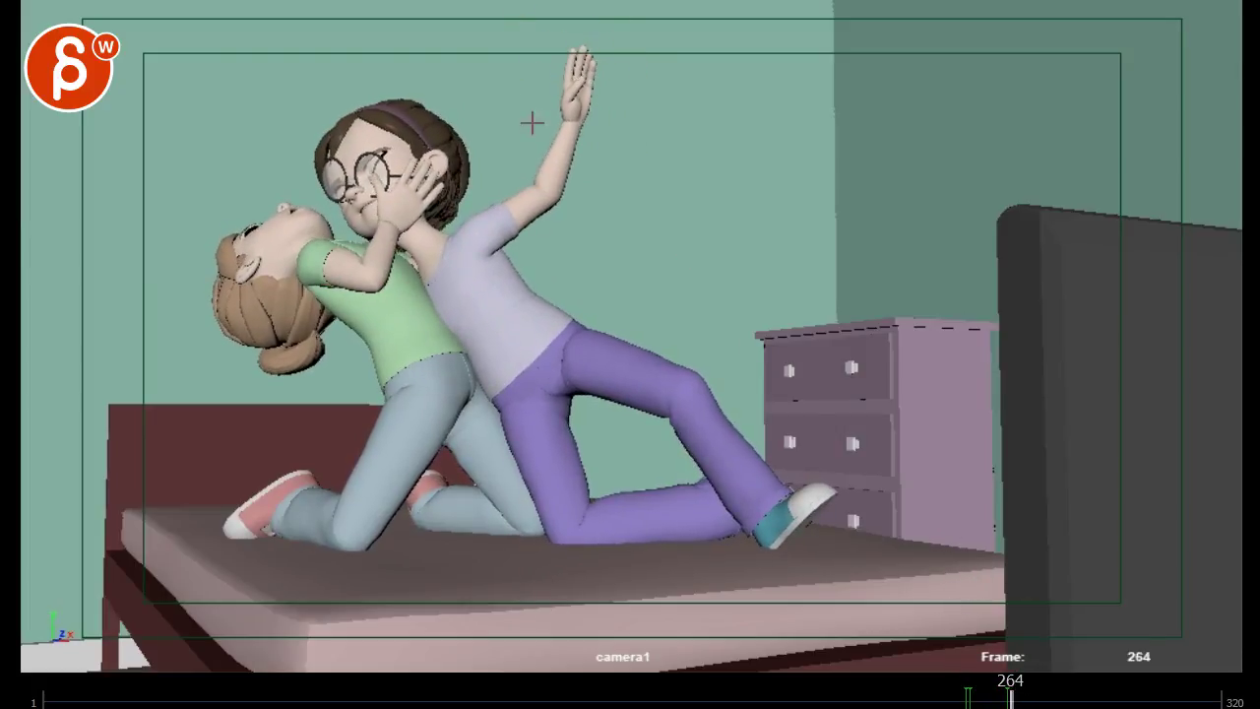
pyautogui.moveTo(484, 77)
pyautogui.mouseDown()
pyautogui.moveTo(485, 245)
pyautogui.moveTo(517, 51)
pyautogui.mouseUp()
pyautogui.press('Right')
pyautogui.press('Left')
pyautogui.press('Left')
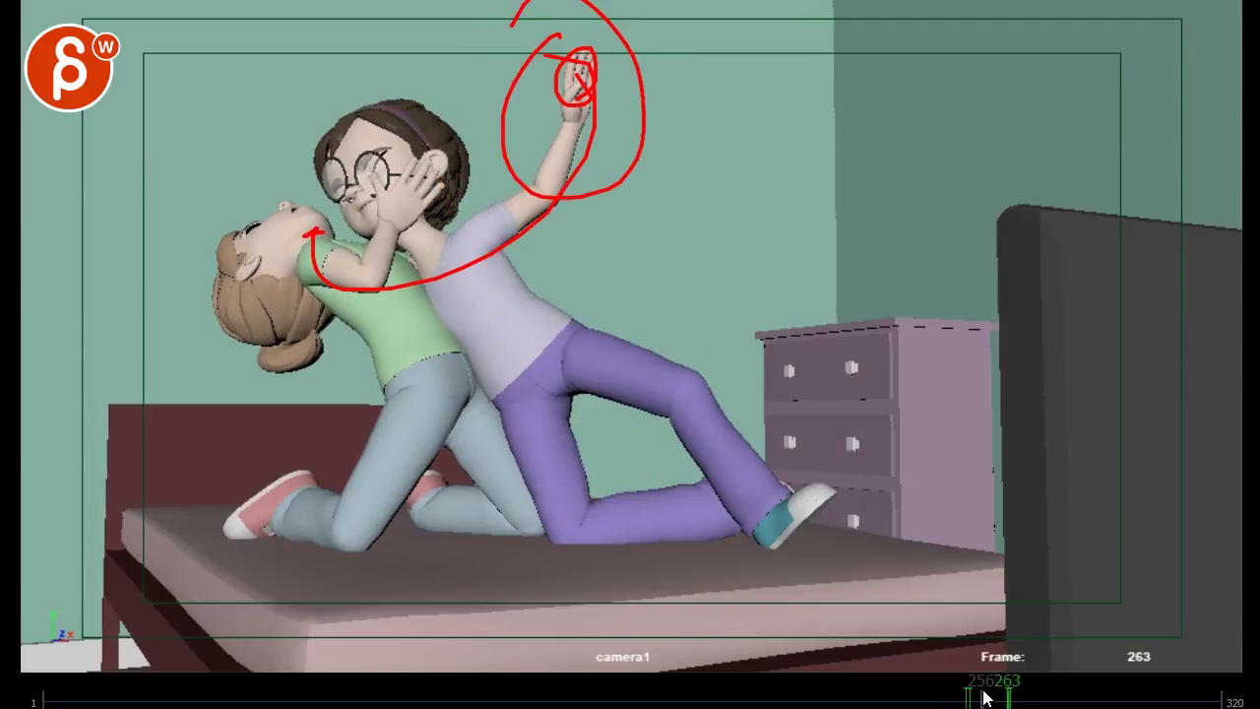
pyautogui.press('Right')
pyautogui.press('Right')
# - Return to about frame 251 and go through to frame 263 to examine the push and the dark-haired girl's raised arm
pyautogui.click(984, 704)
pyautogui.moveTo(984, 701)
pyautogui.mouseDown()
pyautogui.moveTo(926, 695)
pyautogui.moveTo(965, 696)
pyautogui.mouseUp()
pyautogui.press('Right')
pyautogui.press('Right')
pyautogui.press('Right')
pyautogui.press('Right')
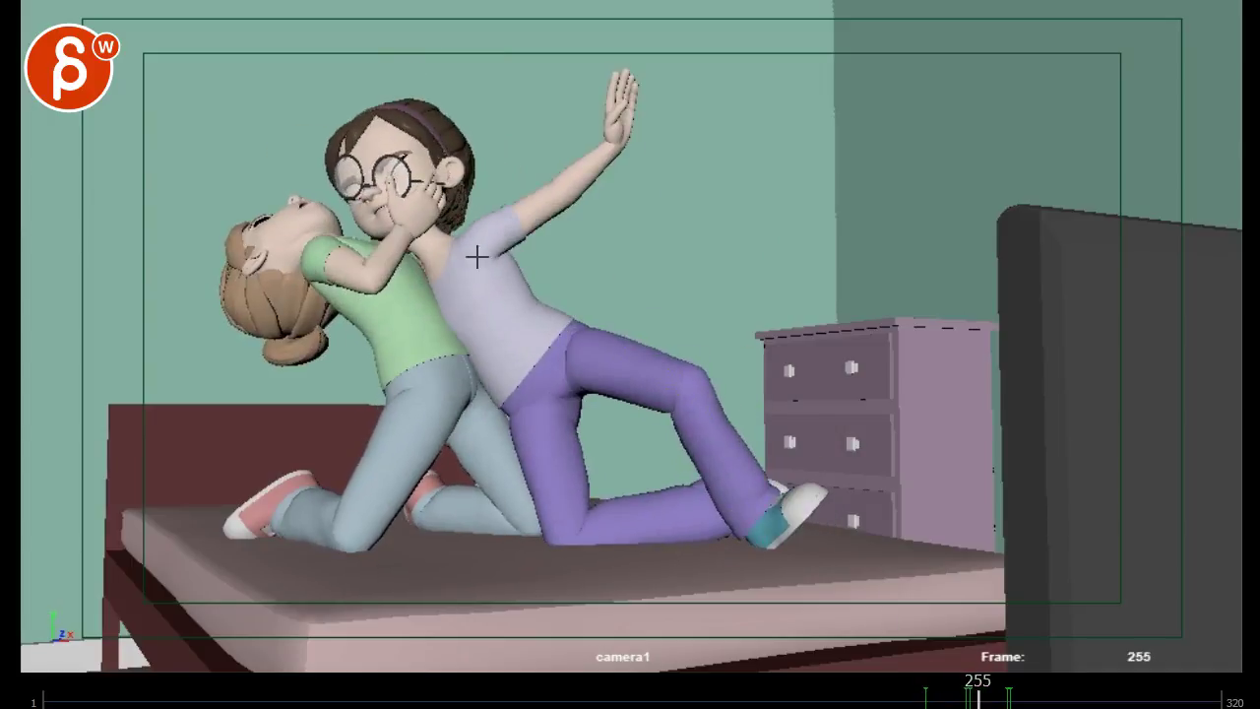
pyautogui.moveTo(400, 232); pyautogui.dragTo(409, 238)
pyautogui.press('Right')
pyautogui.press('Right')
pyautogui.press('Right')
pyautogui.press('Right')
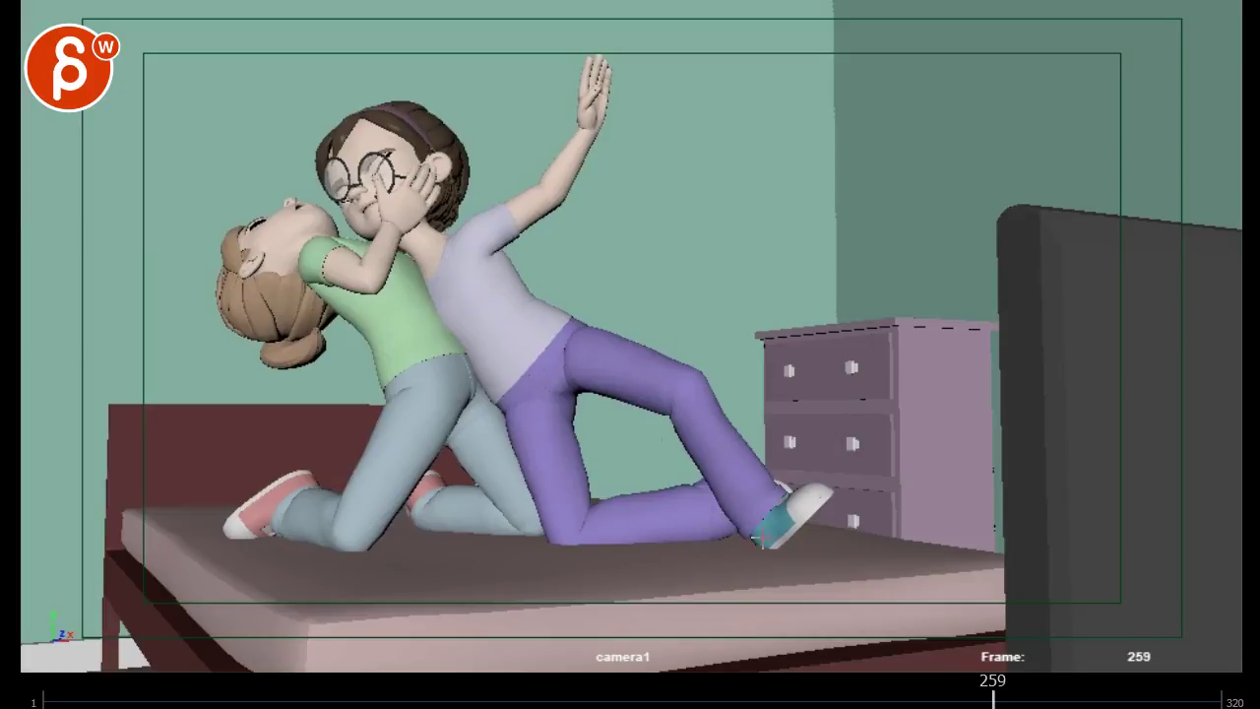
pyautogui.moveTo(1024, 695)
pyautogui.mouseDown()
pyautogui.moveTo(1148, 695)
pyautogui.moveTo(1007, 695)
pyautogui.mouseUp()
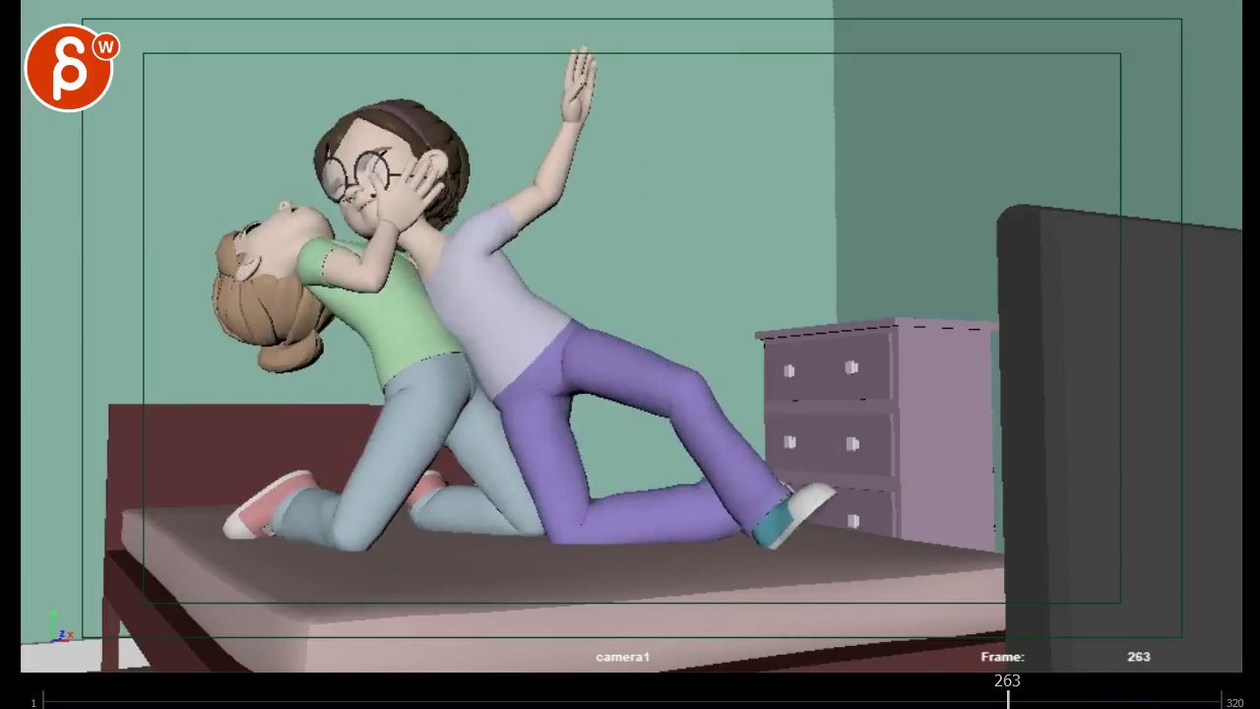
# - Replay the push and fall onto the bed from about frame 250 and stop near frame 284 to examine the landing
pyautogui.press('space')
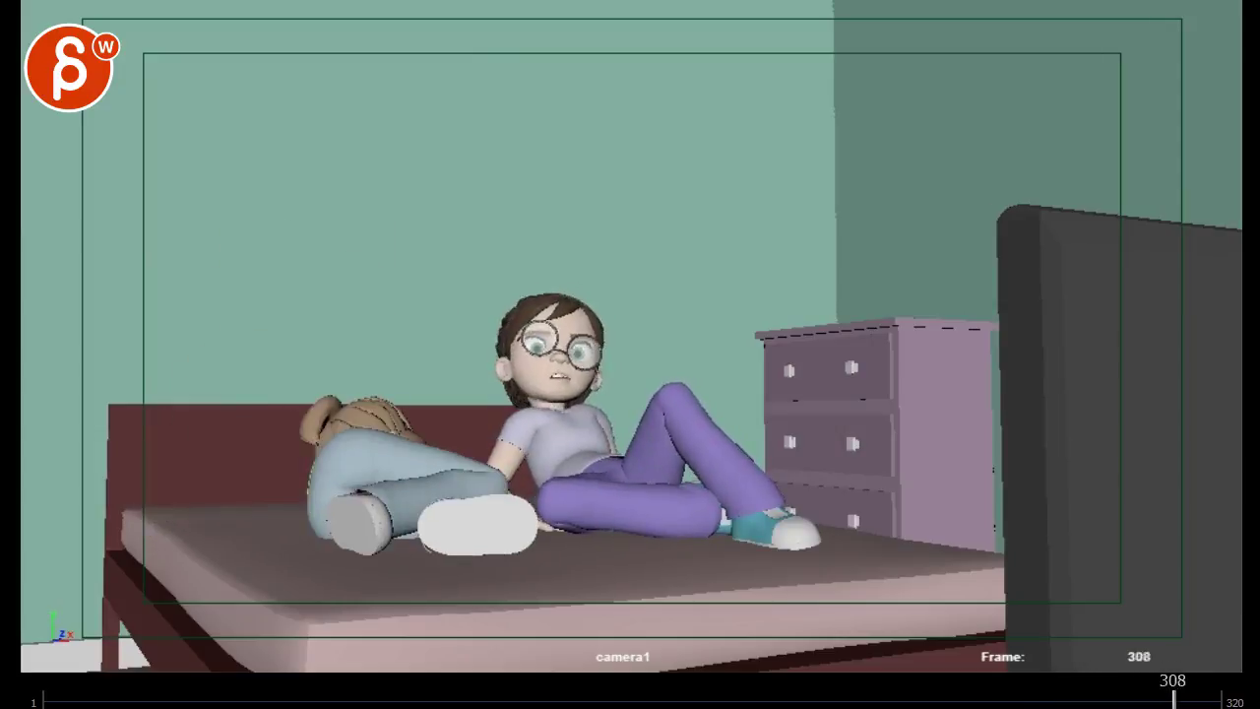
pyautogui.moveTo(1122, 699); pyautogui.dragTo(985, 699)
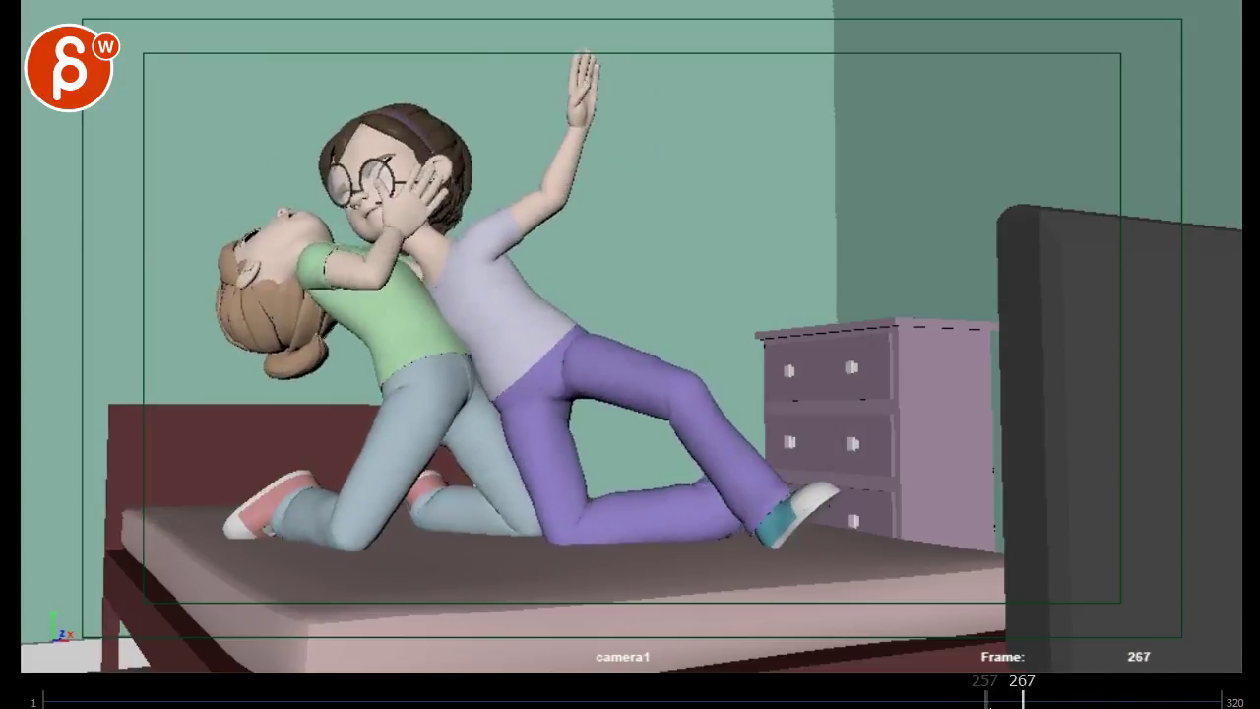
pyautogui.hotkey('alt', 'v')
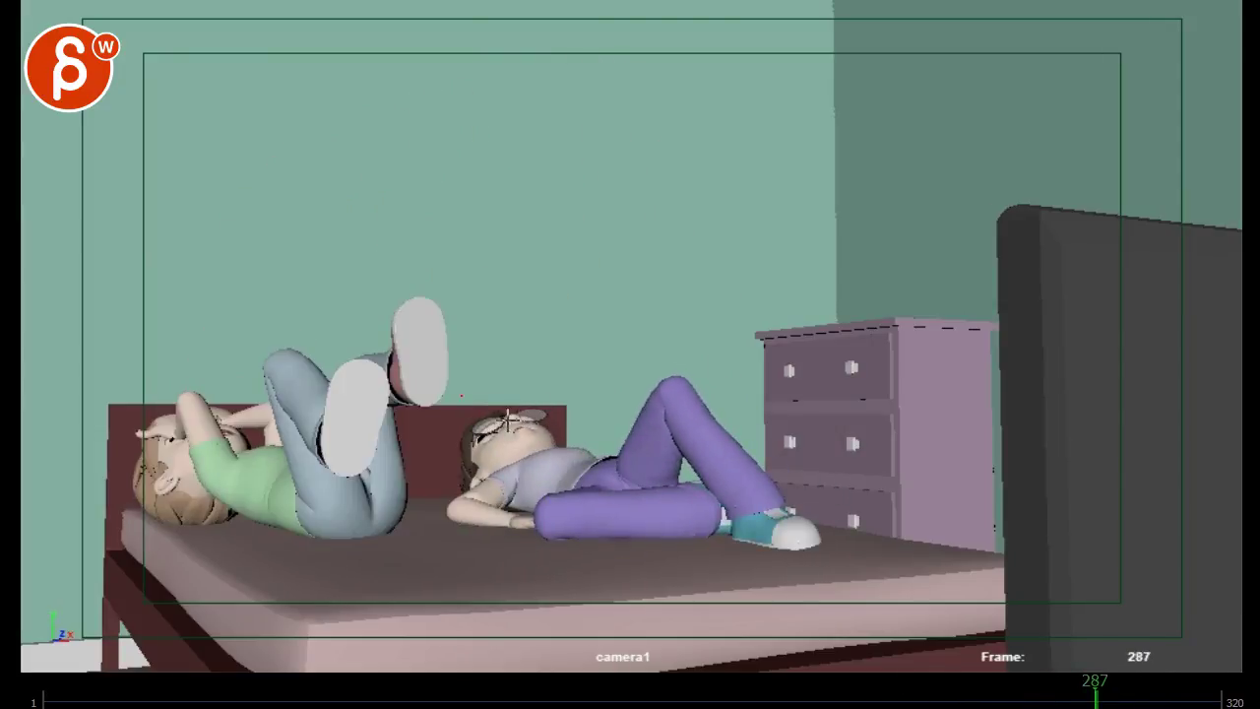
pyautogui.moveTo(1062, 703); pyautogui.dragTo(955, 698)
pyautogui.press('space')
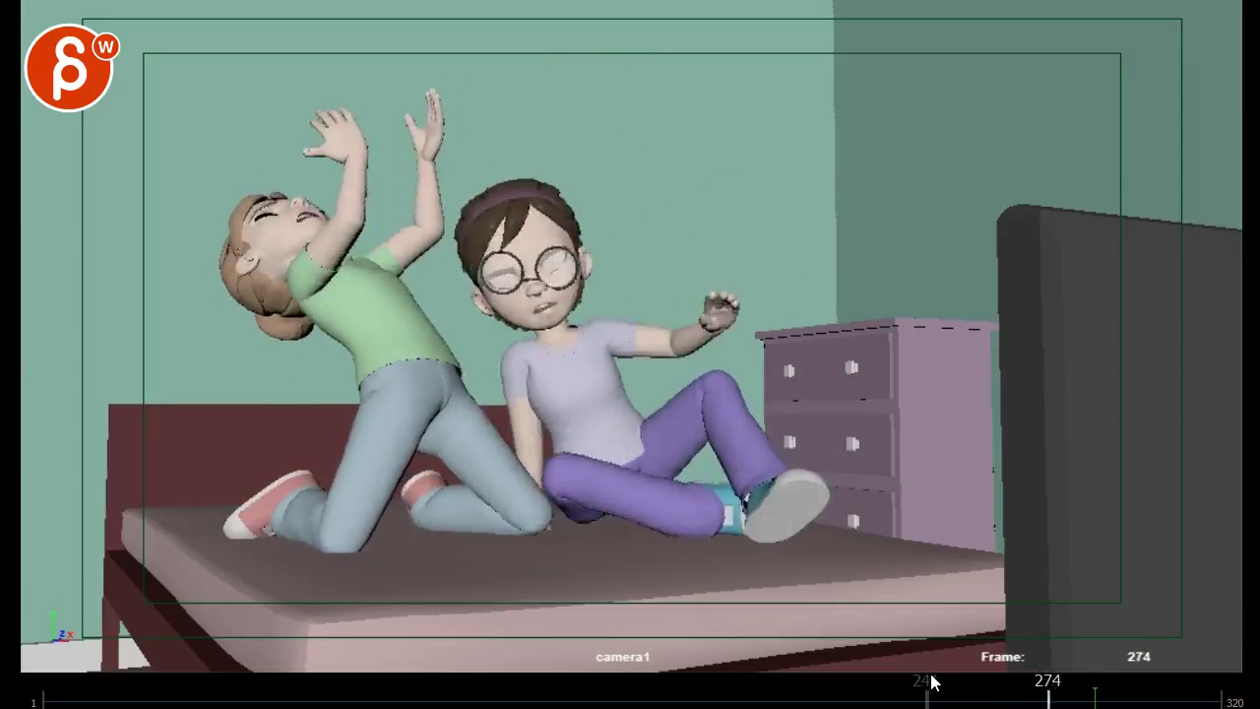
pyautogui.moveTo(1078, 695)
pyautogui.mouseDown()
pyautogui.moveTo(1091, 695)
pyautogui.moveTo(1066, 702)
pyautogui.moveTo(1086, 701)
pyautogui.mouseUp()
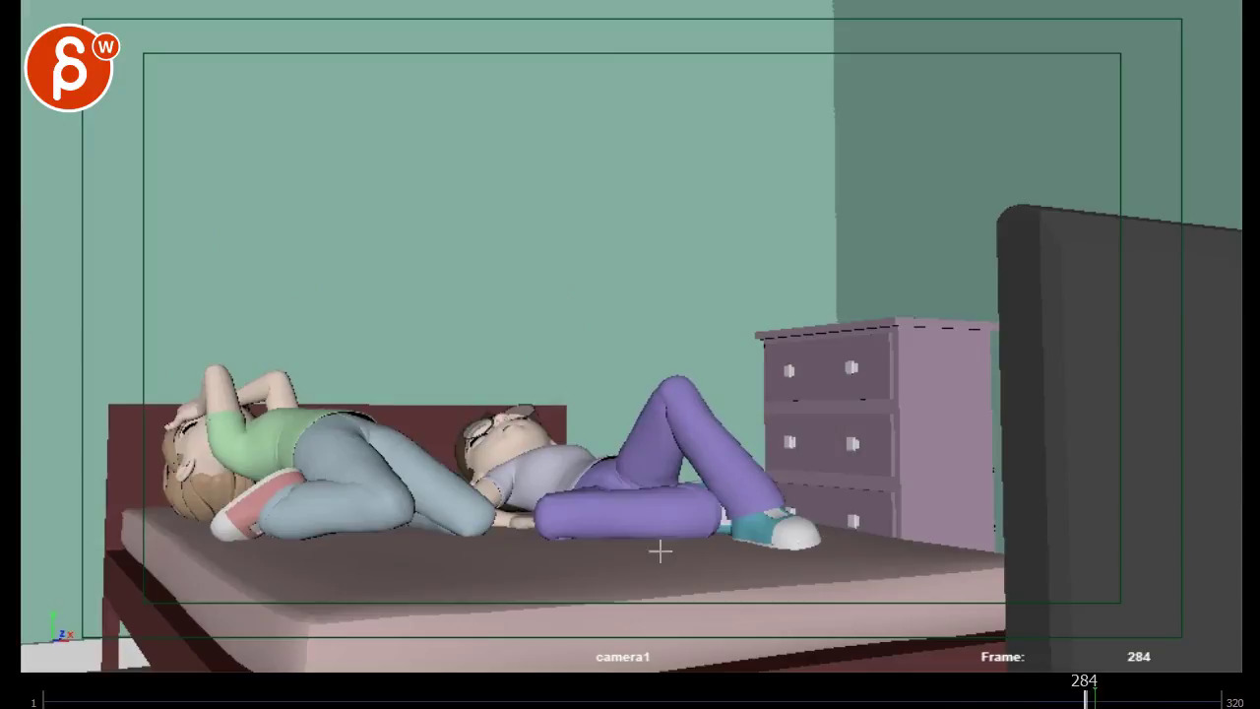
# - Step around frames 281 to 284, marking the dark-haired girl's hand and arm and circling her head at frame 282
pyautogui.press('Left')
pyautogui.press('Left')
pyautogui.press('Left')
pyautogui.press('Right')
pyautogui.press('Right')
pyautogui.press('Right')
pyautogui.hotkey('alt', ',')
pyautogui.hotkey('alt', ',')
pyautogui.hotkey('alt', ',')
pyautogui.hotkey('alt', '.')
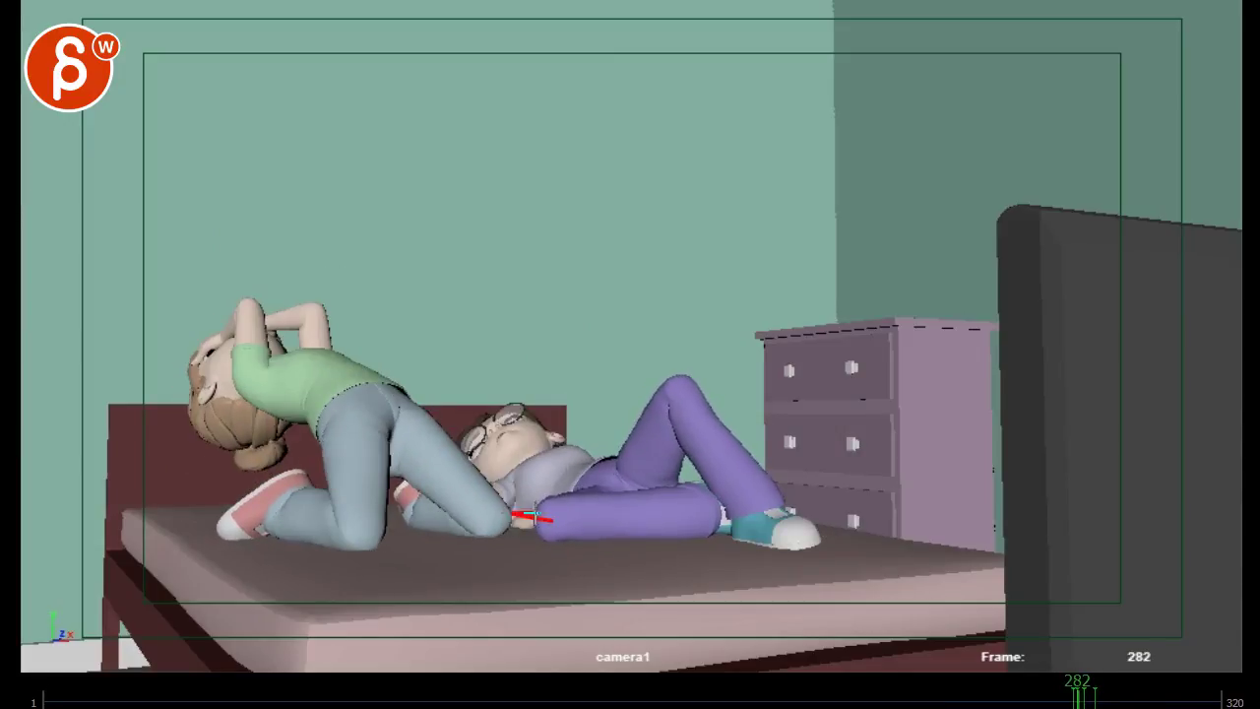
pyautogui.moveTo(595, 461); pyautogui.dragTo(515, 476)
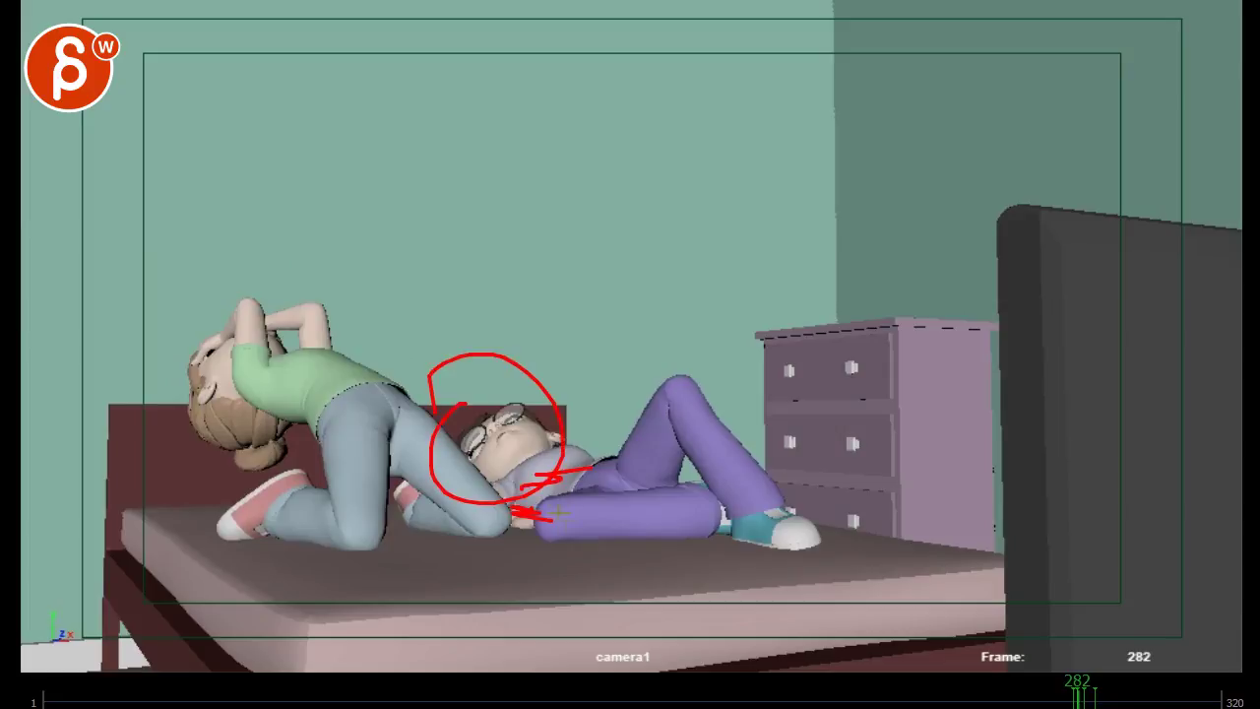
# - Review the action from about frame 264 on and circle the dark-haired girl's head and torso at frame 317
pyautogui.moveTo(1082, 701)
pyautogui.mouseDown()
pyautogui.moveTo(1030, 701)
pyautogui.moveTo(1144, 701)
pyautogui.moveTo(1011, 701)
pyautogui.mouseUp()
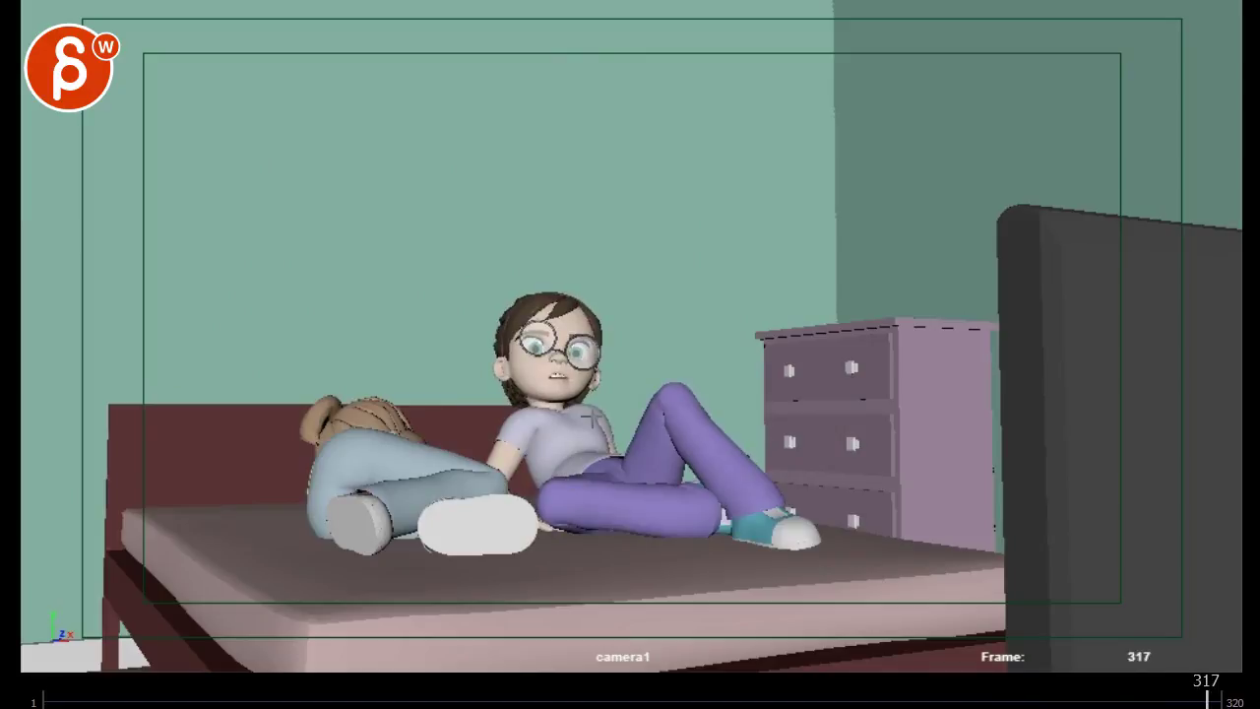
pyautogui.moveTo(467, 307); pyautogui.dragTo(521, 302)
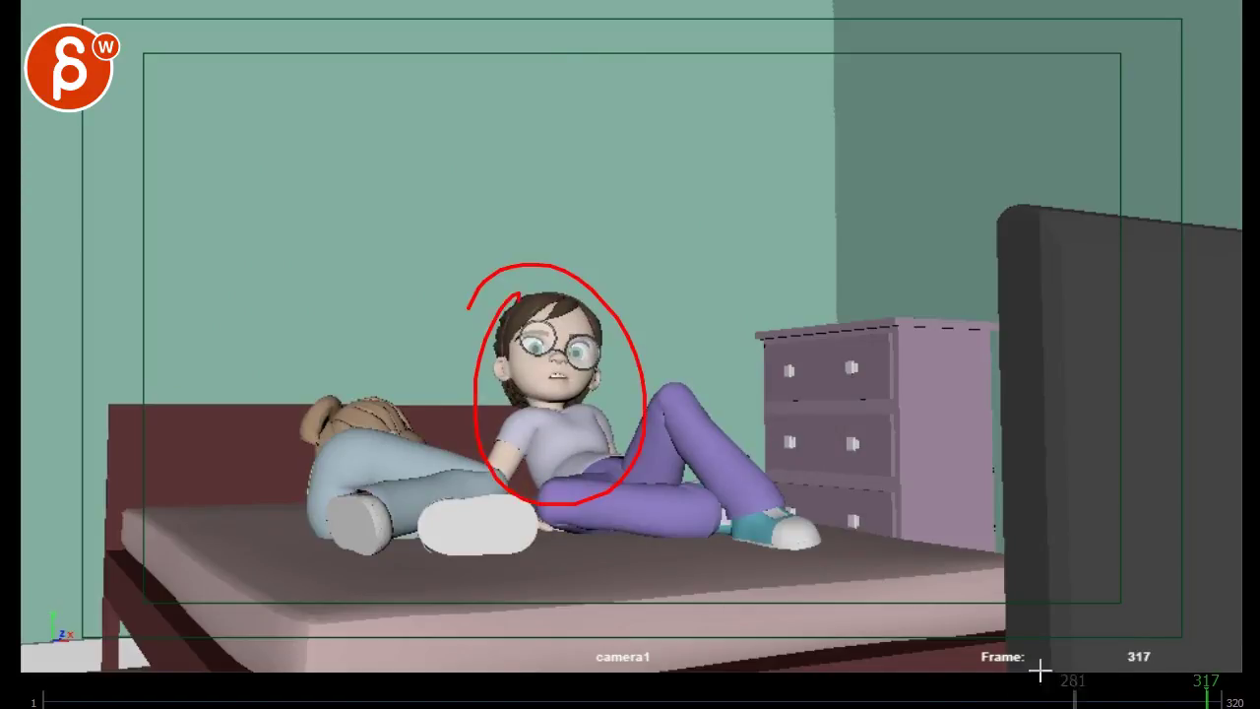
# - At frame 288, draw a downward arrow onto the dark-haired girl and sketch the other girl's leg motion and rolling path toward her
pyautogui.moveTo(1143, 701)
pyautogui.mouseDown()
pyautogui.moveTo(1092, 701)
pyautogui.moveTo(1170, 701)
pyautogui.moveTo(1064, 701)
pyautogui.moveTo(1100, 701)
pyautogui.mouseUp()
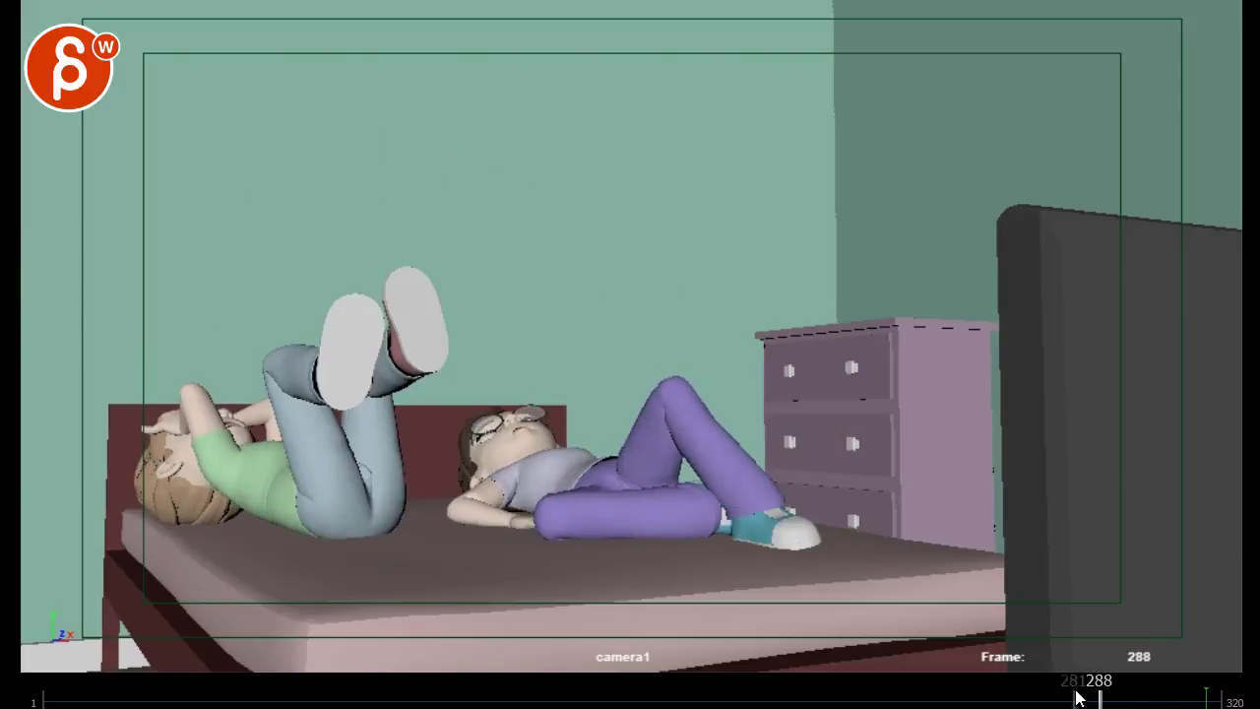
pyautogui.moveTo(268, 375); pyautogui.dragTo(345, 352)
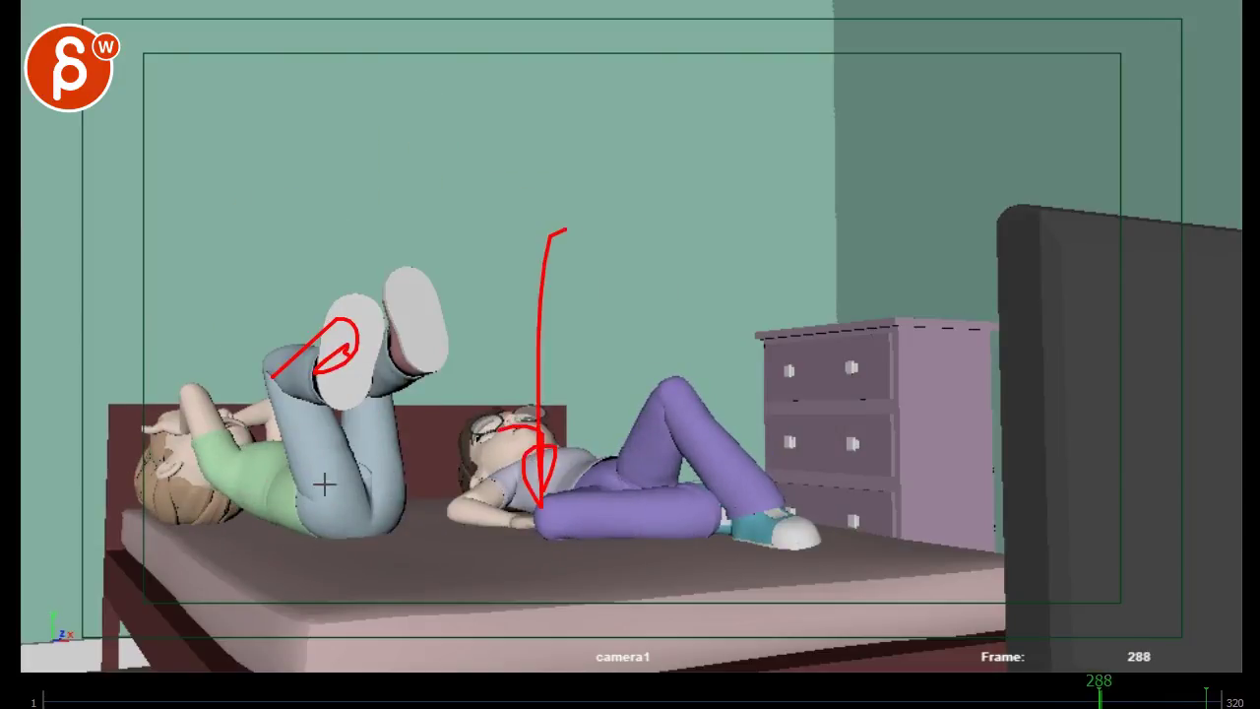
pyautogui.moveTo(258, 394); pyautogui.dragTo(305, 472)
pyautogui.moveTo(186, 531); pyautogui.dragTo(424, 433)
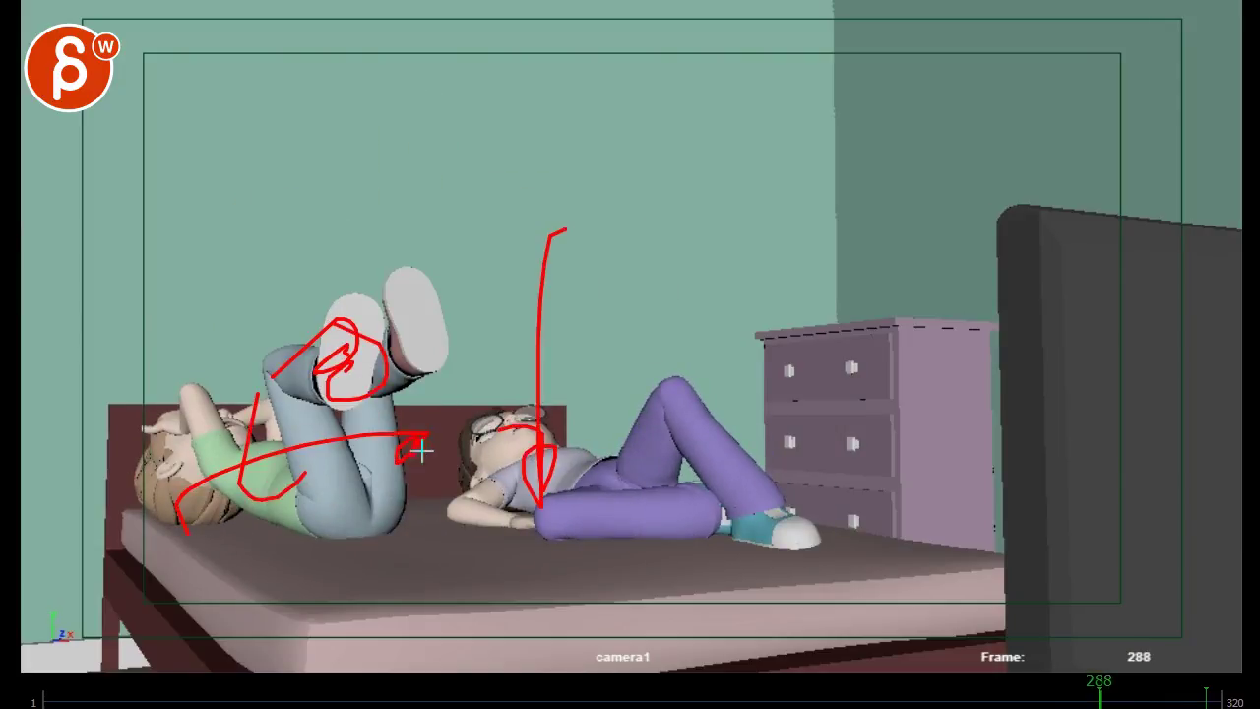
# - Review the landing from about frame 277, circle the dark-haired girl's head at frame 297 and mark the other girl's legs at frame 298
pyautogui.moveTo(1081, 700)
pyautogui.mouseDown()
pyautogui.moveTo(1198, 701)
pyautogui.moveTo(1047, 702)
pyautogui.moveTo(1058, 704)
pyautogui.mouseUp()
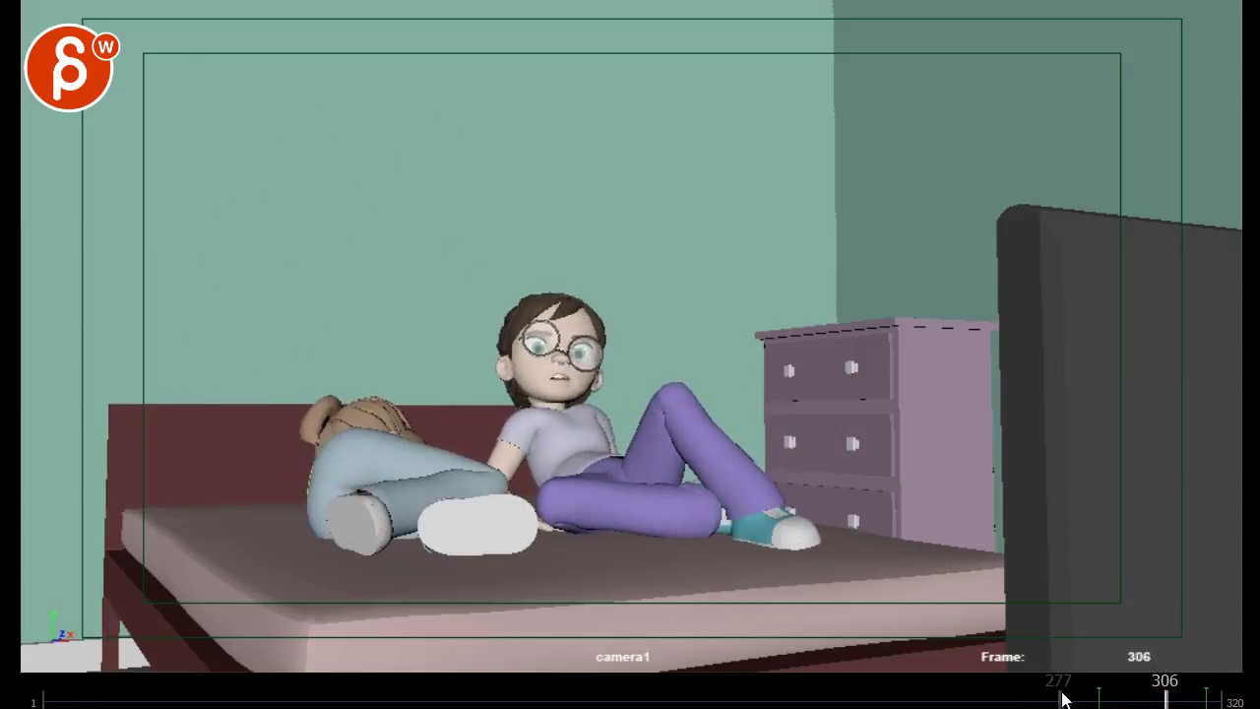
pyautogui.press('space')
pyautogui.moveTo(1080, 695); pyautogui.dragTo(1133, 694)
pyautogui.moveTo(476, 307); pyautogui.dragTo(482, 358)
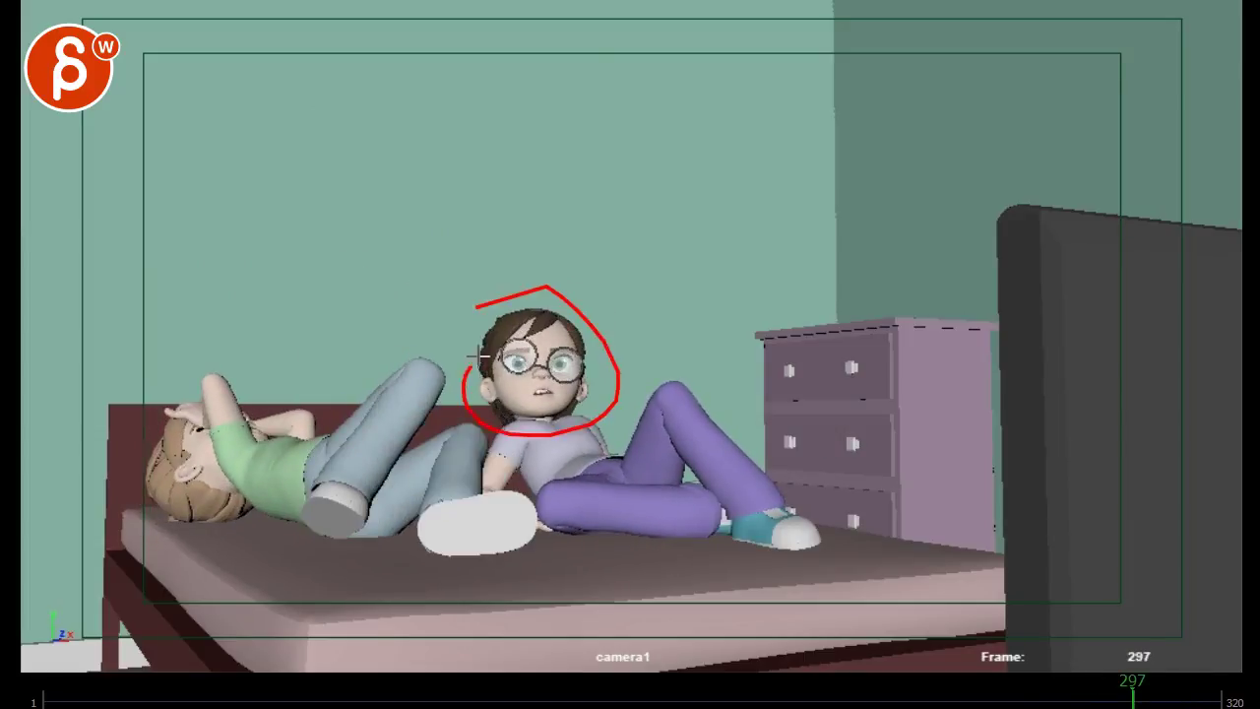
pyautogui.press('Right')
pyautogui.moveTo(285, 420); pyautogui.dragTo(442, 526)
pyautogui.press('Right')
# - Replay and scrub between about frames 271 and 303 to examine how quickly both girls land and settle
pyautogui.press('space')
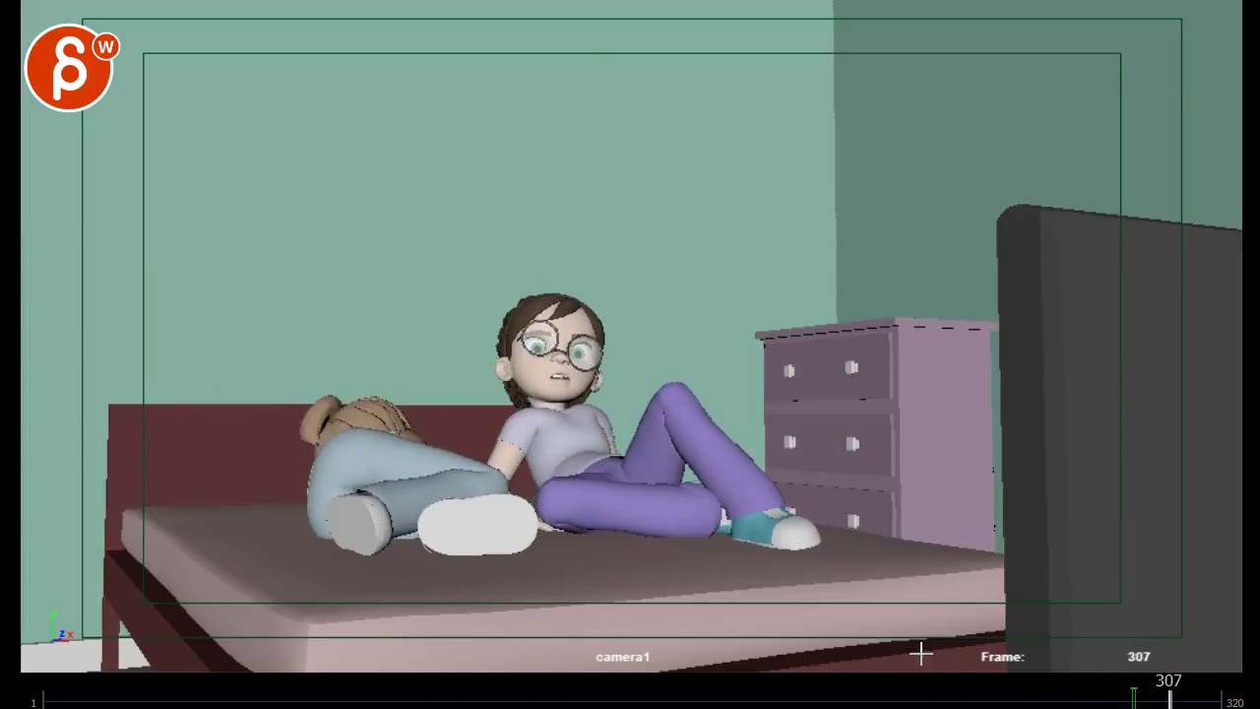
pyautogui.click(1079, 695)
pyautogui.click(1040, 695)
pyautogui.moveTo(1042, 701); pyautogui.dragTo(1154, 695)
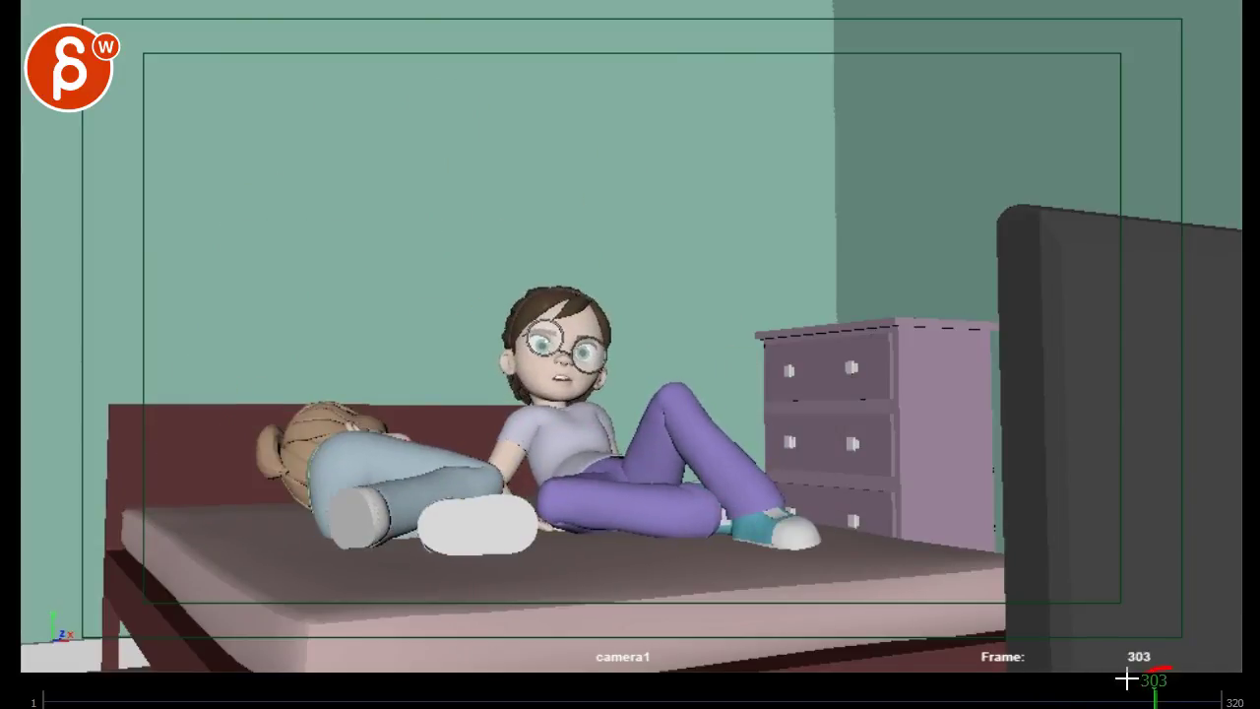
pyautogui.click(1078, 695)
pyautogui.moveTo(1079, 695)
pyautogui.mouseDown()
pyautogui.moveTo(1063, 696)
pyautogui.moveTo(1085, 695)
pyautogui.mouseUp()
# - Step forward from frame 282 to 297 and circle the dark-haired girl's head and torso as she sits up
pyautogui.press('Right')
pyautogui.press('Left')
pyautogui.press('Left')
pyautogui.press('Left')
pyautogui.press('Left')
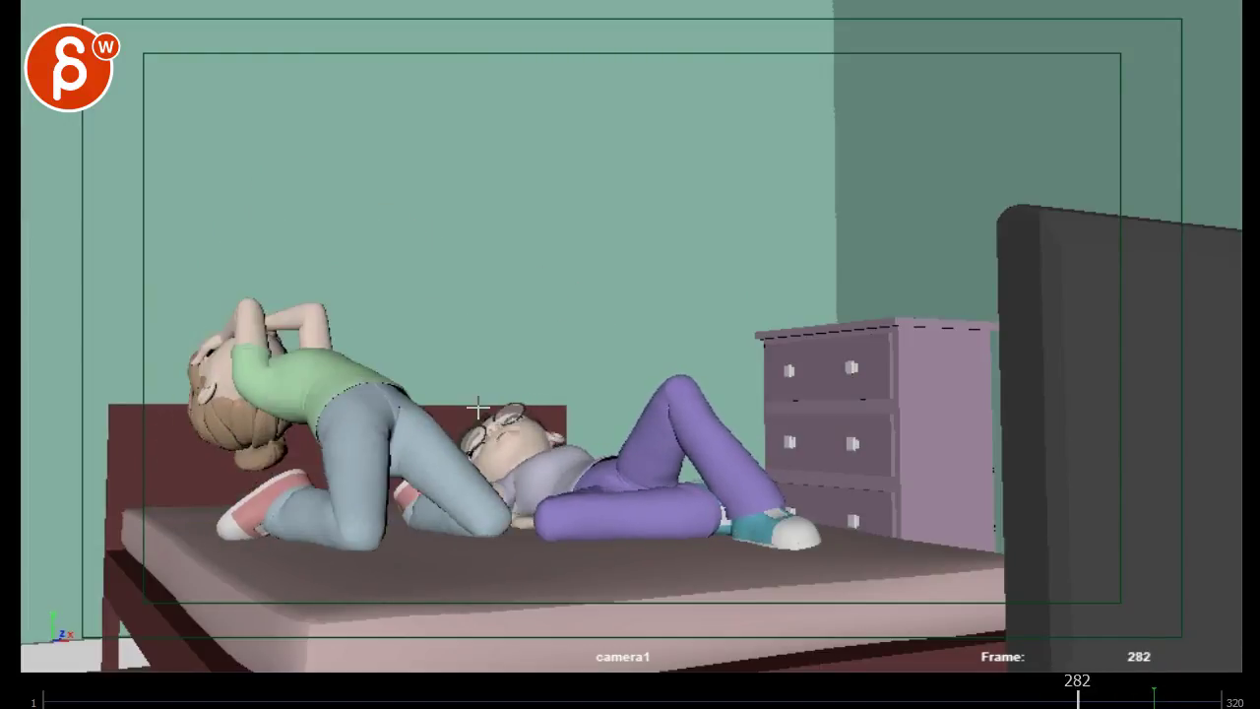
pyautogui.press('Right')
pyautogui.press('Right')
pyautogui.press('Right')
pyautogui.press('Right')
pyautogui.press('Right')
pyautogui.press('Right')
pyautogui.press('Right')
pyautogui.press('Right')
pyautogui.press('Right')
pyautogui.press('Right')
pyautogui.press('Right')
pyautogui.press('Right')
pyautogui.press('Right')
pyautogui.press('Right')
pyautogui.press('Right')
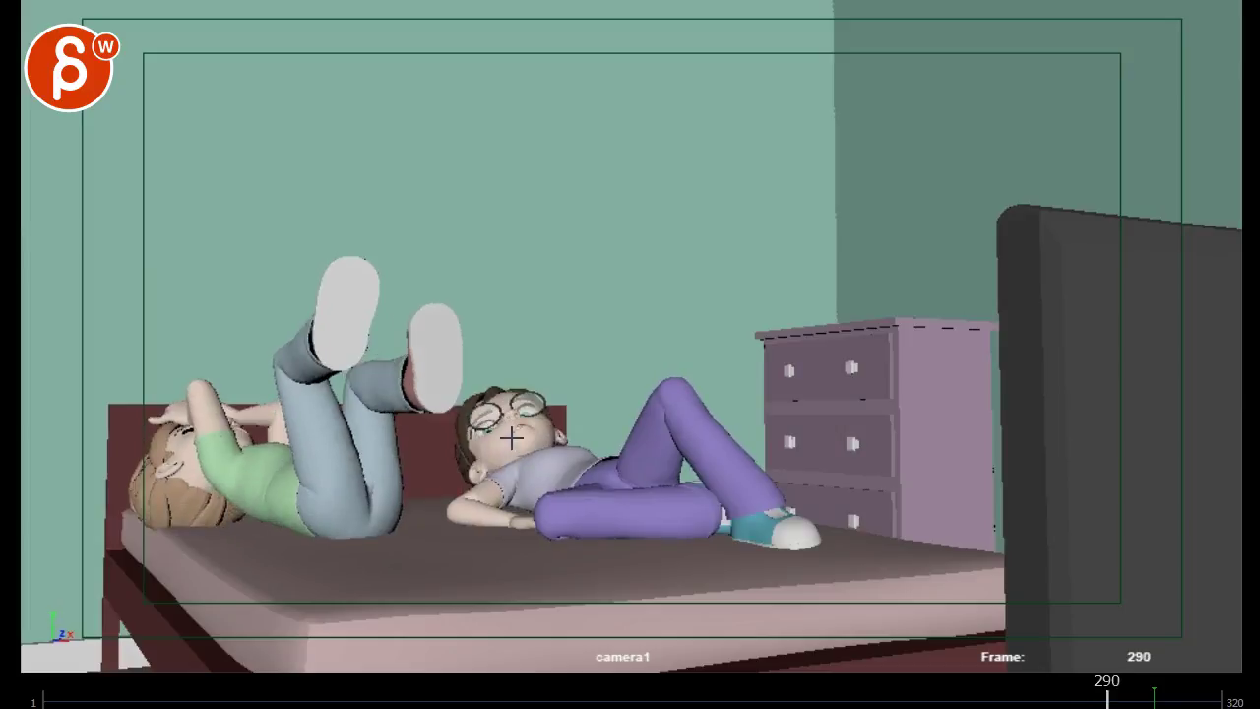
pyautogui.press('Right')
pyautogui.moveTo(452, 312)
pyautogui.mouseDown()
pyautogui.moveTo(630, 436)
pyautogui.moveTo(501, 290)
pyautogui.mouseUp()
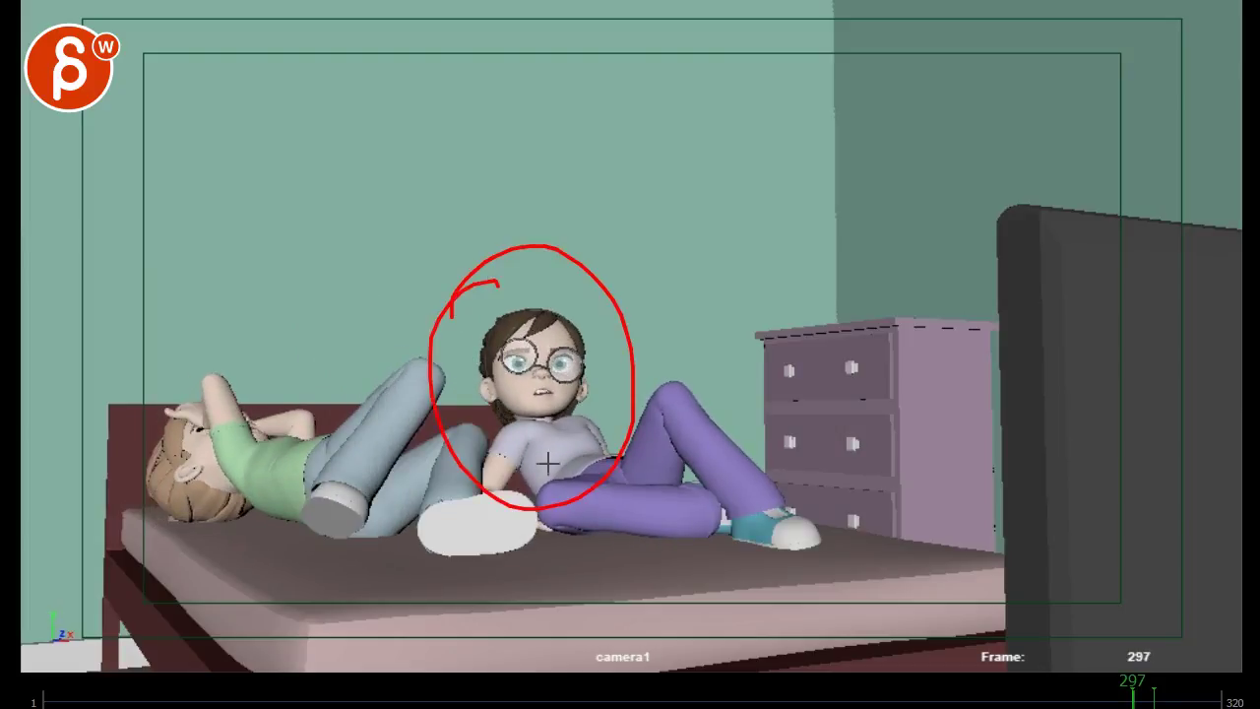
pyautogui.press('Right')
# - At about frame 288, draw red lines over the light-haired girl's raised legs and torso to mark her movement
pyautogui.moveTo(1117, 701)
pyautogui.mouseDown()
pyautogui.moveTo(1030, 701)
pyautogui.moveTo(1148, 701)
pyautogui.moveTo(1011, 701)
pyautogui.moveTo(1100, 701)
pyautogui.mouseUp()
pyautogui.press('Right')
pyautogui.moveTo(358, 202)
pyautogui.mouseDown()
pyautogui.moveTo(230, 429)
pyautogui.moveTo(258, 421)
pyautogui.mouseUp()
pyautogui.moveTo(238, 445); pyautogui.dragTo(334, 454, button='middle')
pyautogui.moveTo(233, 517); pyautogui.dragTo(271, 425)
pyautogui.moveTo(271, 426)
pyautogui.mouseDown(button='middle')
pyautogui.moveTo(281, 487)
pyautogui.moveTo(364, 498)
pyautogui.mouseUp(button='middle')
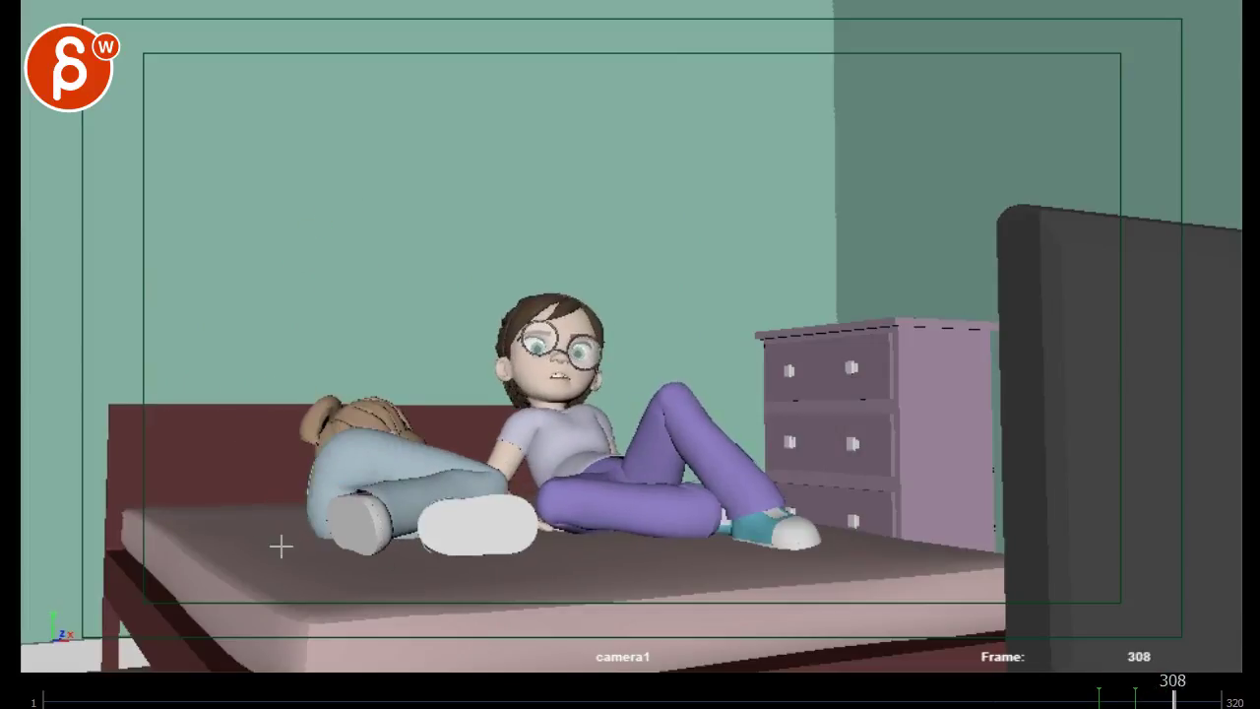
# - At frame 308, sketch the light-haired girl's rolling path and body, then mark the dark-haired girl's torso line and circle her head
pyautogui.moveTo(249, 546)
pyautogui.mouseDown()
pyautogui.moveTo(366, 429)
pyautogui.moveTo(433, 453)
pyautogui.mouseUp()
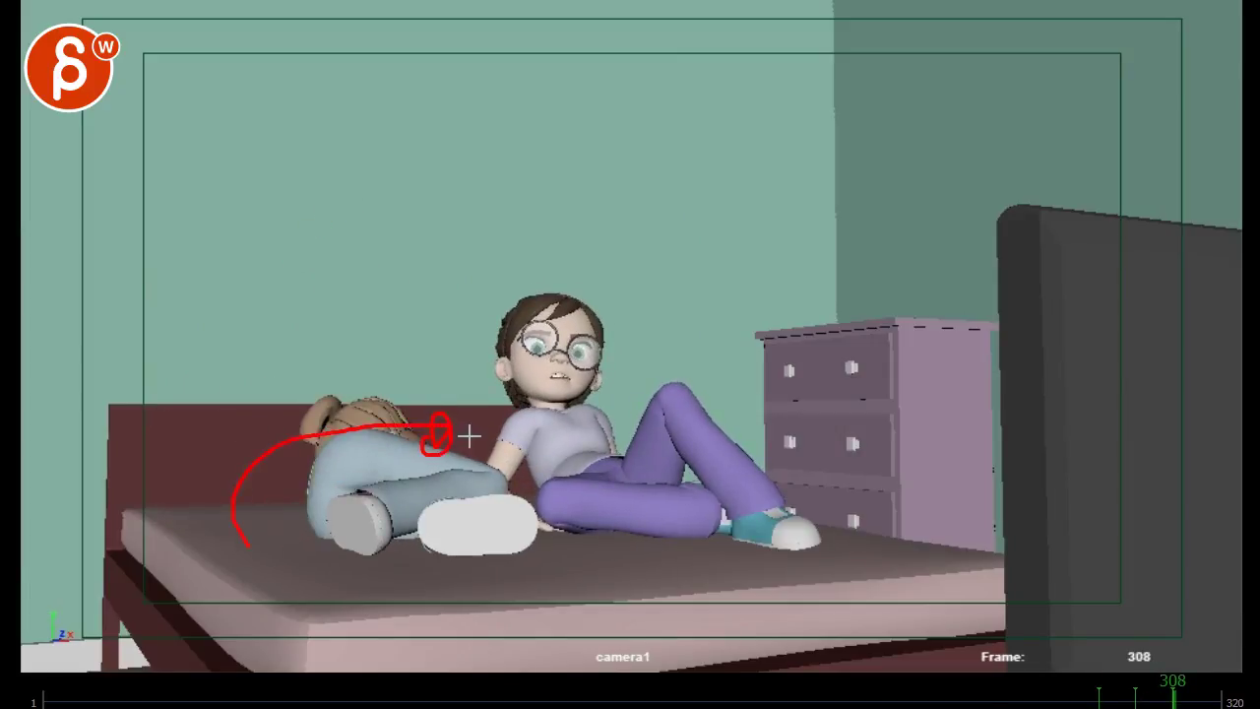
pyautogui.moveTo(348, 405)
pyautogui.mouseDown()
pyautogui.moveTo(394, 430)
pyautogui.moveTo(284, 443)
pyautogui.mouseUp()
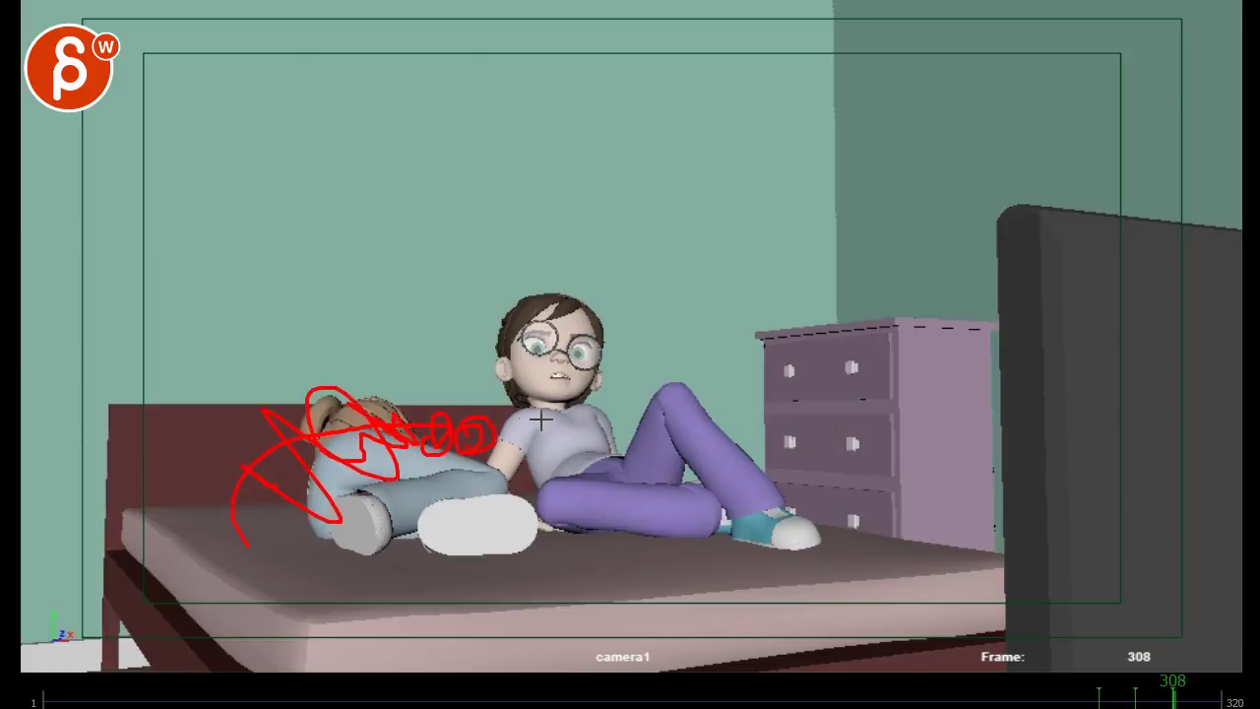
pyautogui.moveTo(576, 489); pyautogui.dragTo(518, 369)
pyautogui.moveTo(490, 417); pyautogui.dragTo(529, 358)
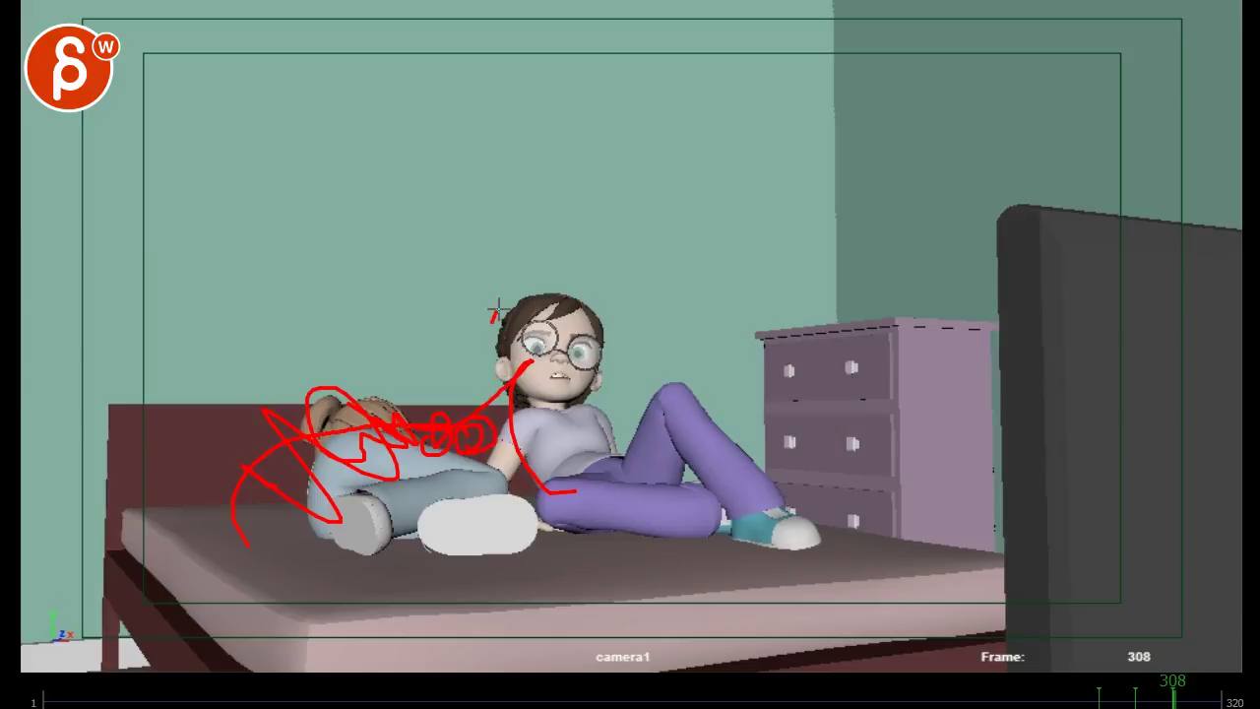
pyautogui.moveTo(497, 308)
pyautogui.mouseDown()
pyautogui.moveTo(486, 394)
pyautogui.moveTo(481, 295)
pyautogui.mouseUp()
# - Scrub back to frame 7 to compare the opening pose, then return to the notes at frame 308
pyautogui.click(1167, 696)
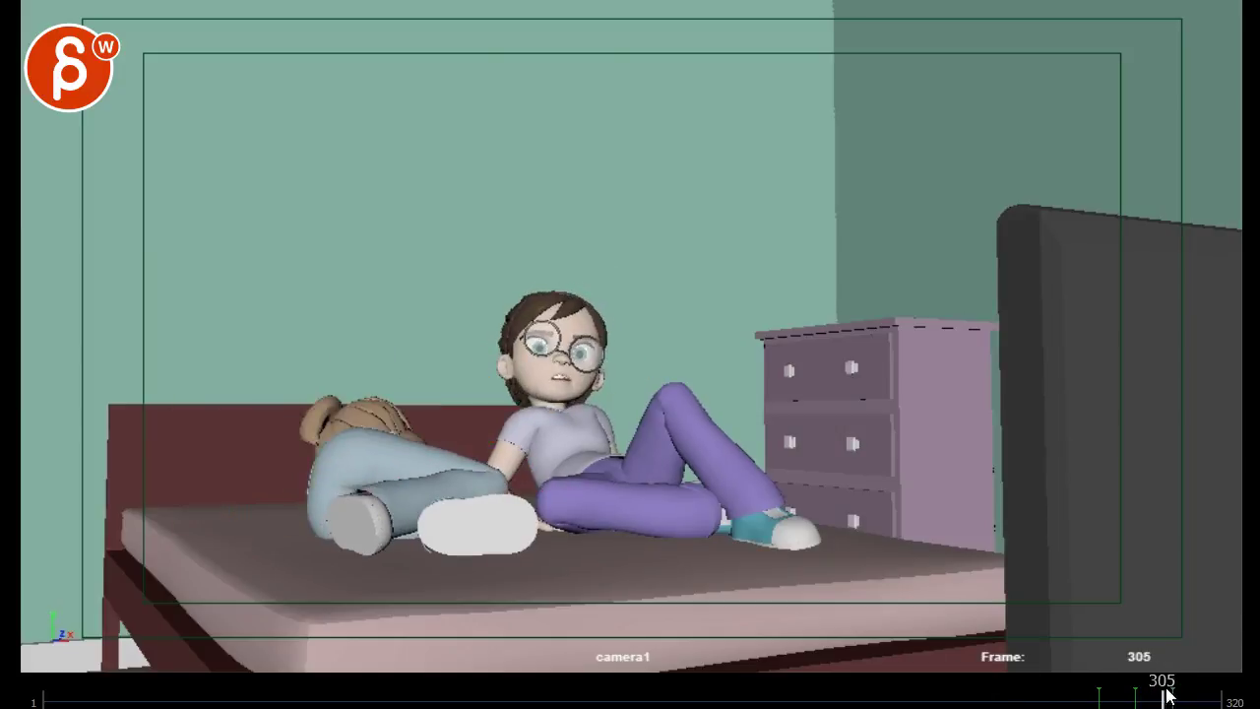
pyautogui.moveTo(1167, 695); pyautogui.dragTo(62, 697)
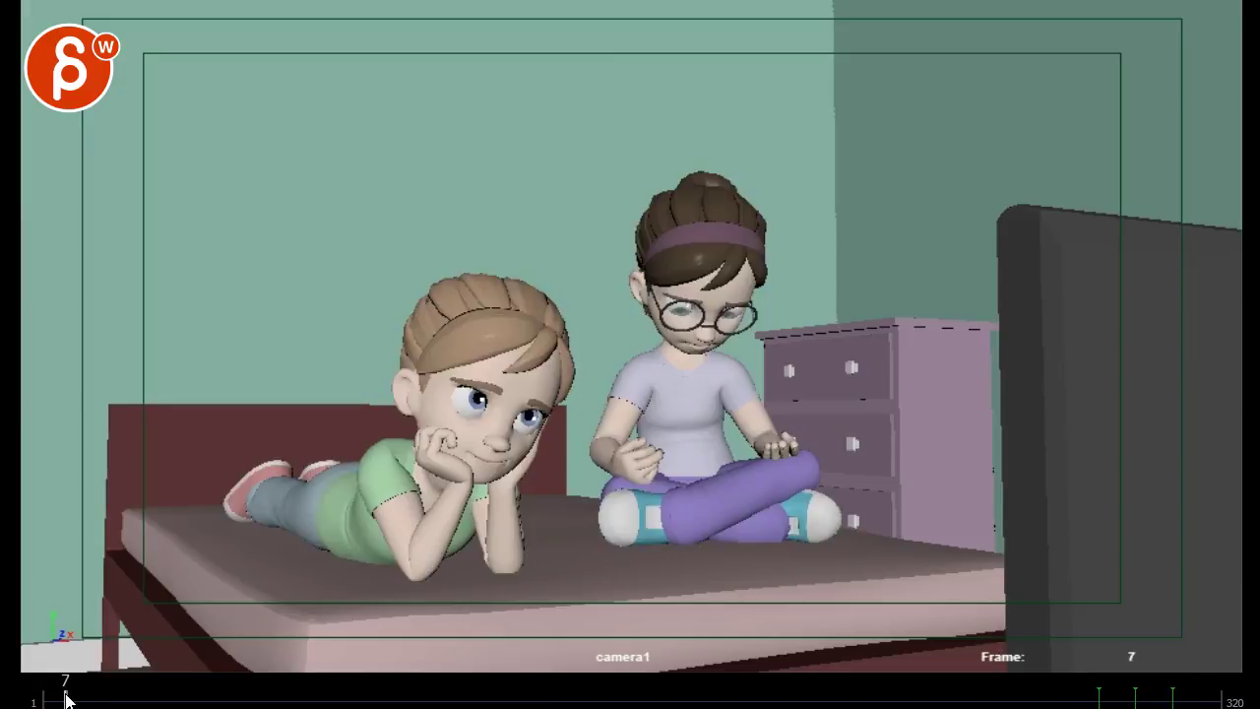
pyautogui.click(1173, 695)
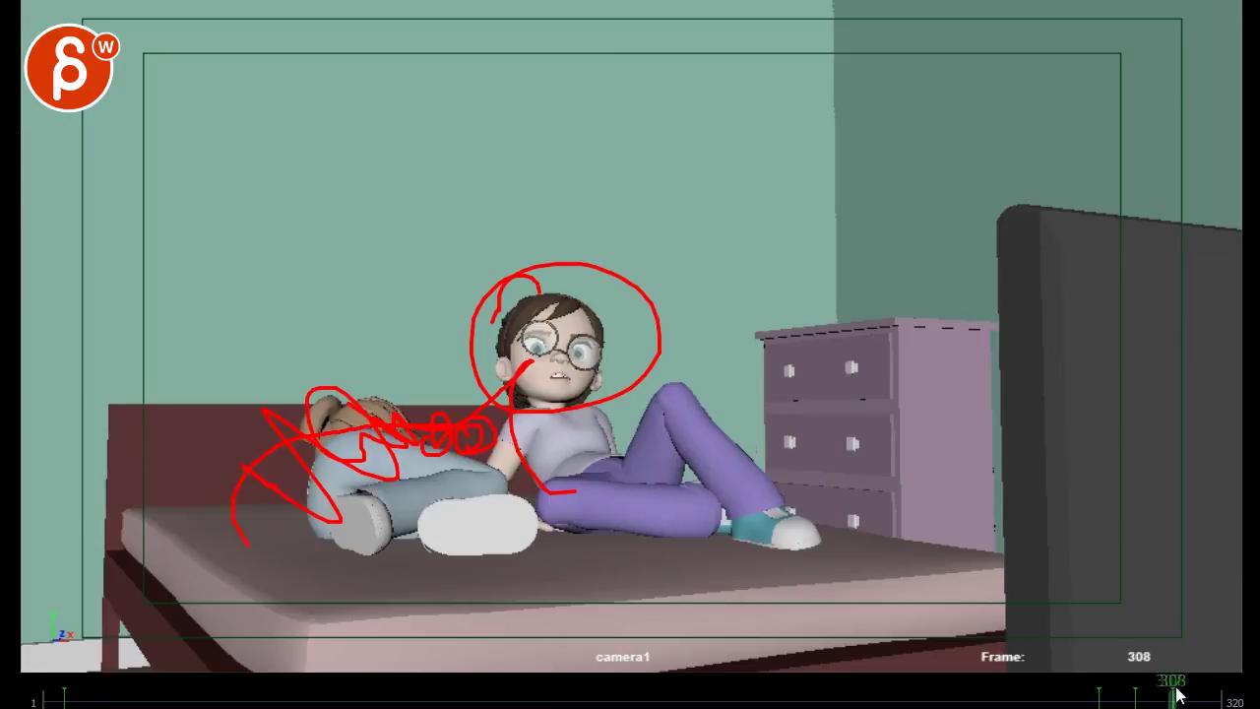